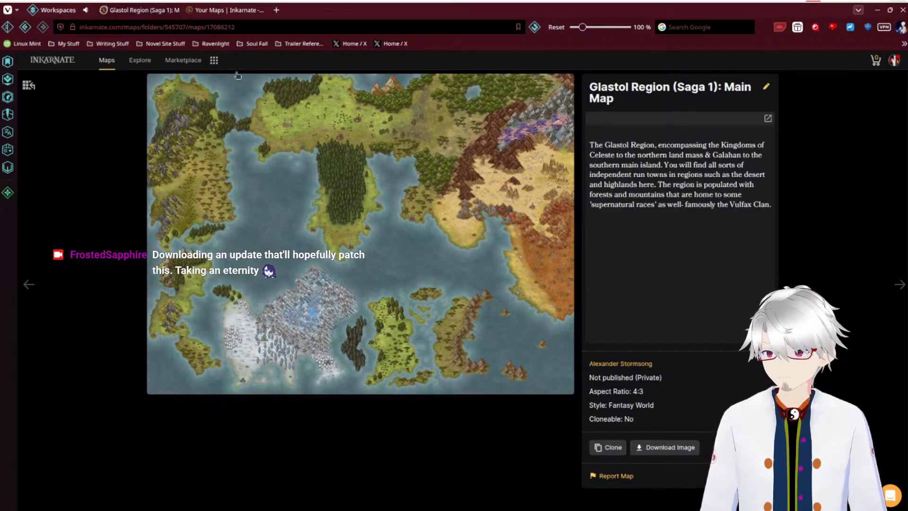
Step: Try to load the Glastol Region (Saga 1): Main Map from the Ravenlight Maps folder, and return to the maps page
click(228, 12)
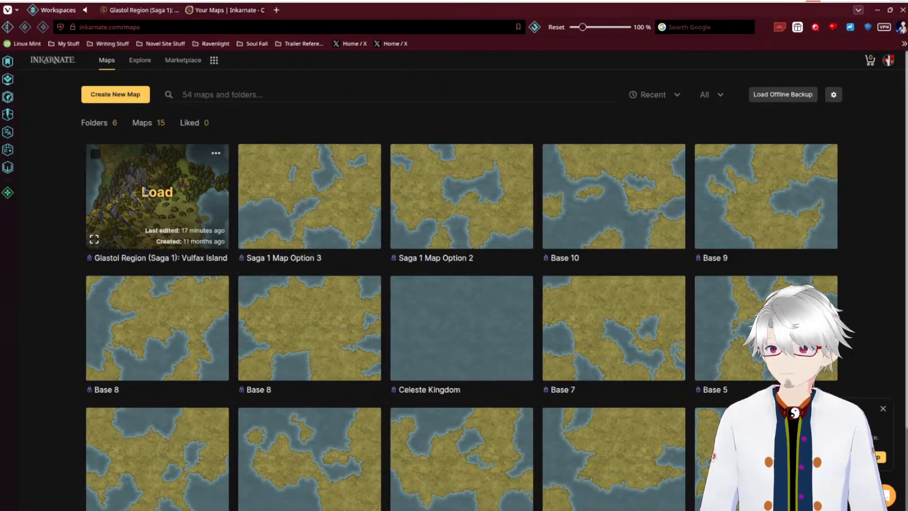
click(100, 124)
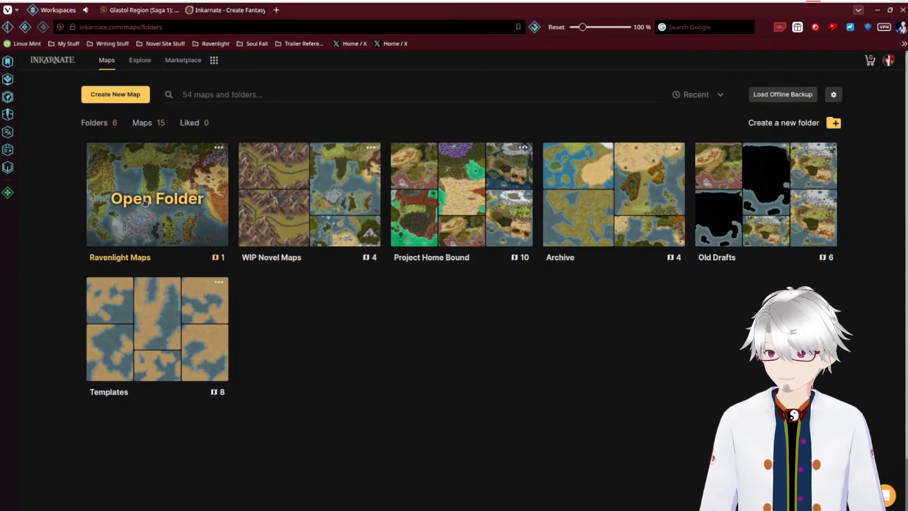
click(145, 200)
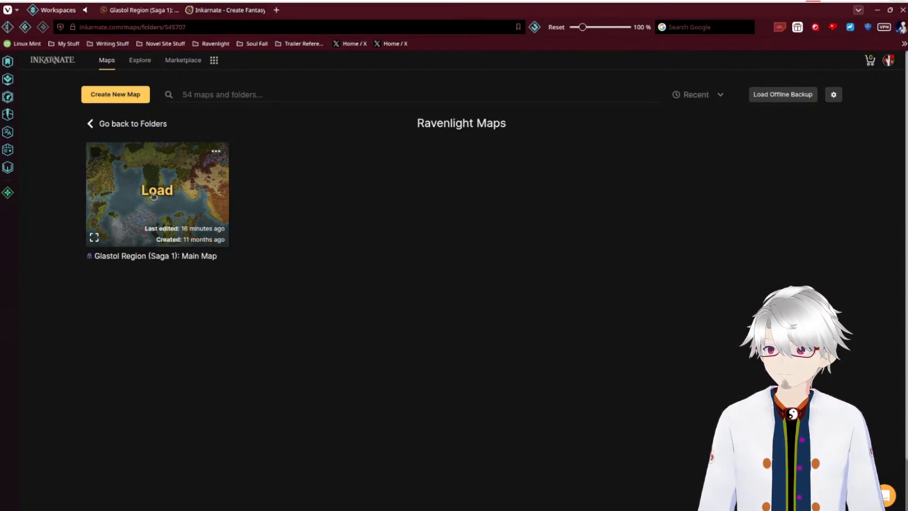
click(153, 197)
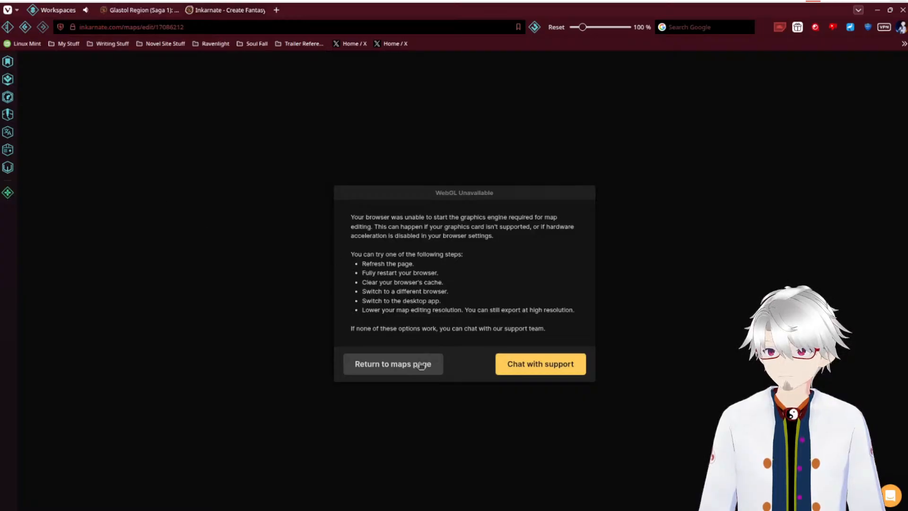
click(417, 365)
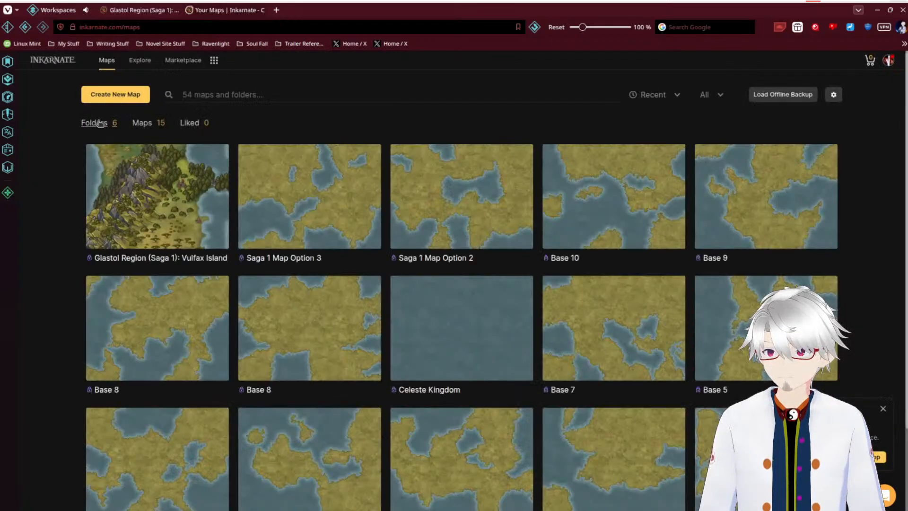
Step: Reopen the Ravenlight Maps folder, and view the Main Map's preview image full size in the other open Inkarnate page
click(100, 124)
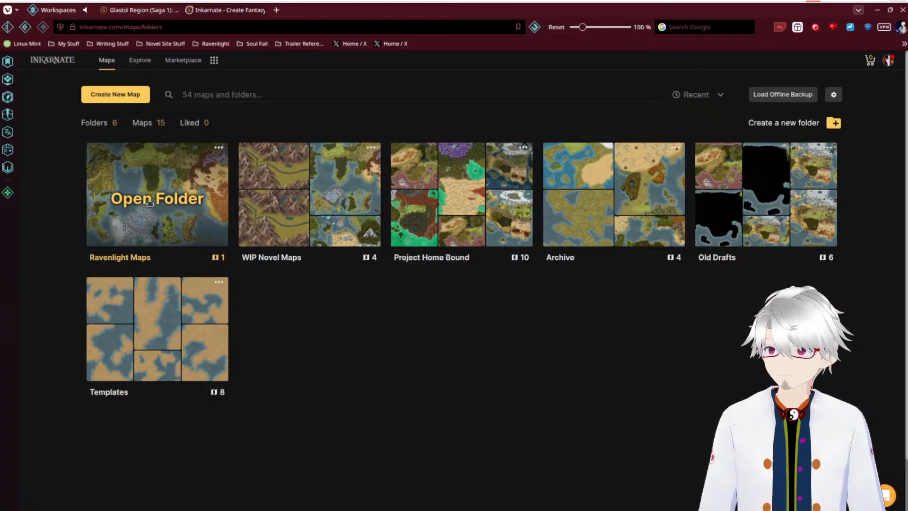
click(149, 203)
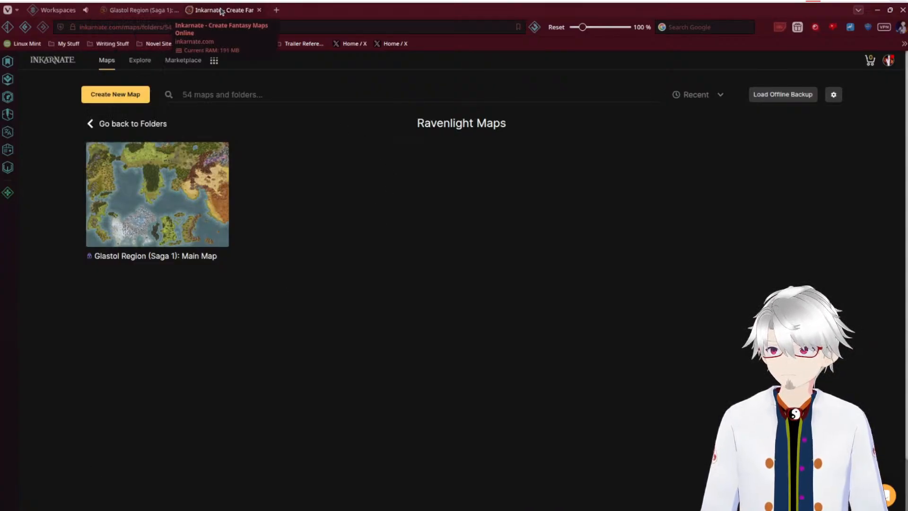
click(128, 10)
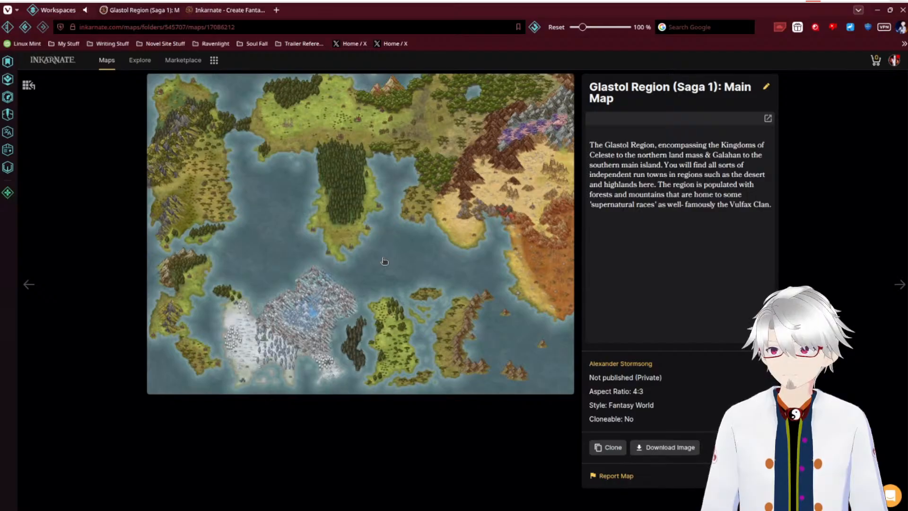
click(384, 260)
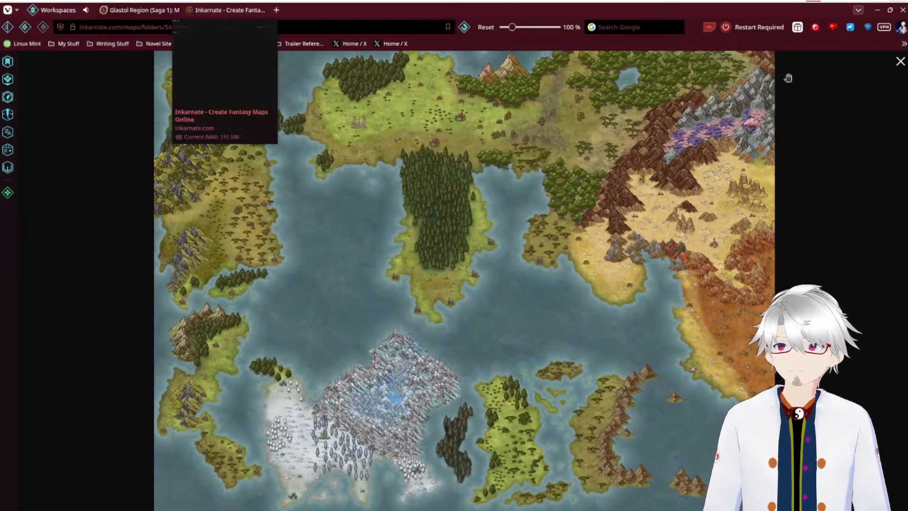
Step: Restart the browser to apply its pending update and close the What's New in Vivaldi page
click(765, 29)
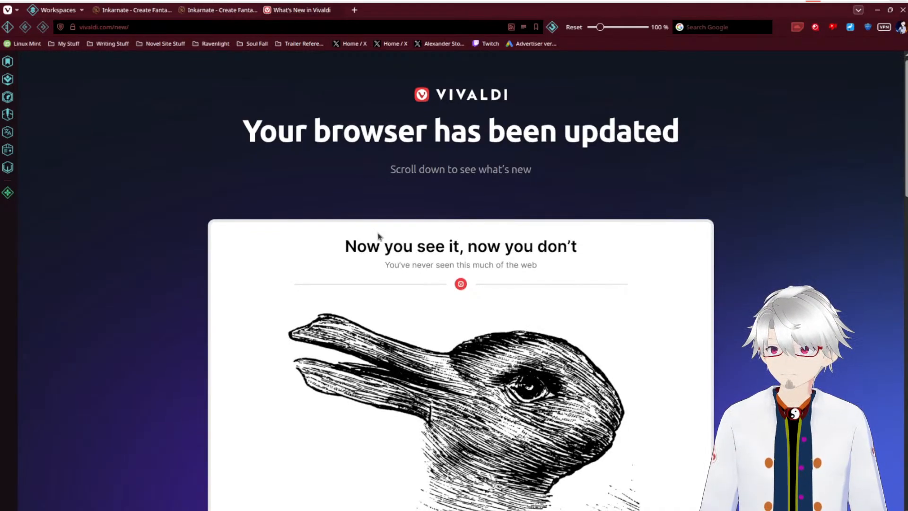
scroll(376, 236, down, 2)
scroll(378, 236, up, 2)
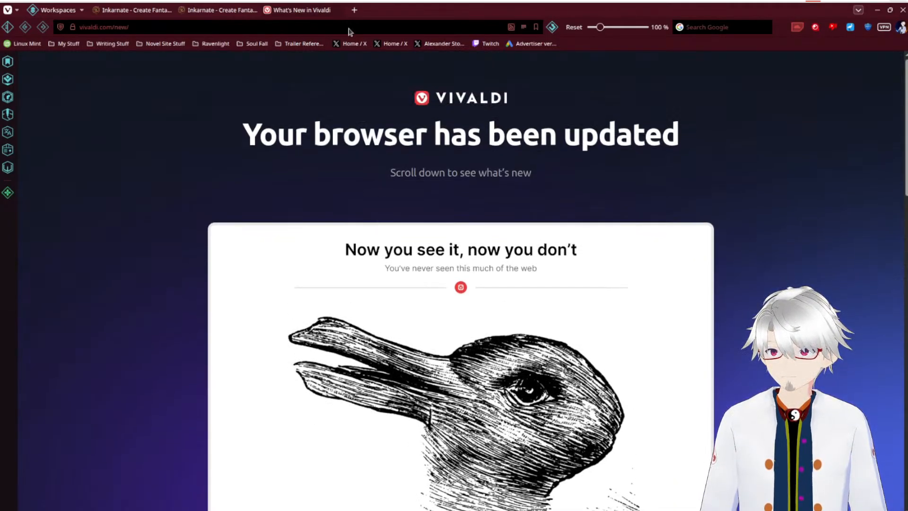
click(337, 11)
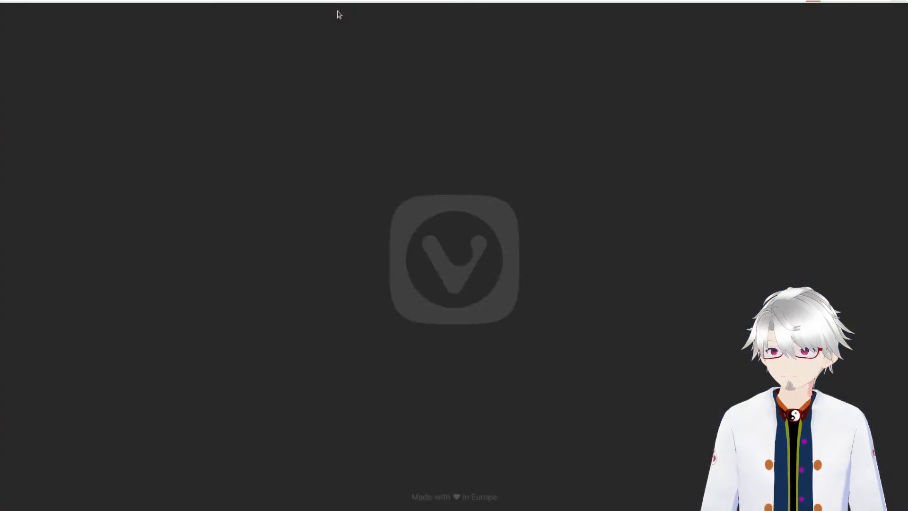
Step: Retry loading the Main Map from the Ravenlight Maps folder in the updated browser, return to the maps page, and open a blank tab
click(212, 11)
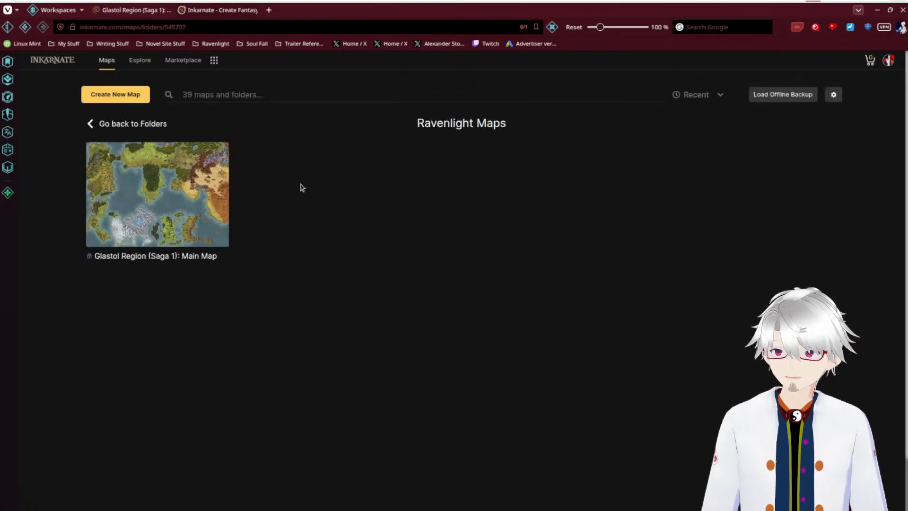
mouse_move(161, 193)
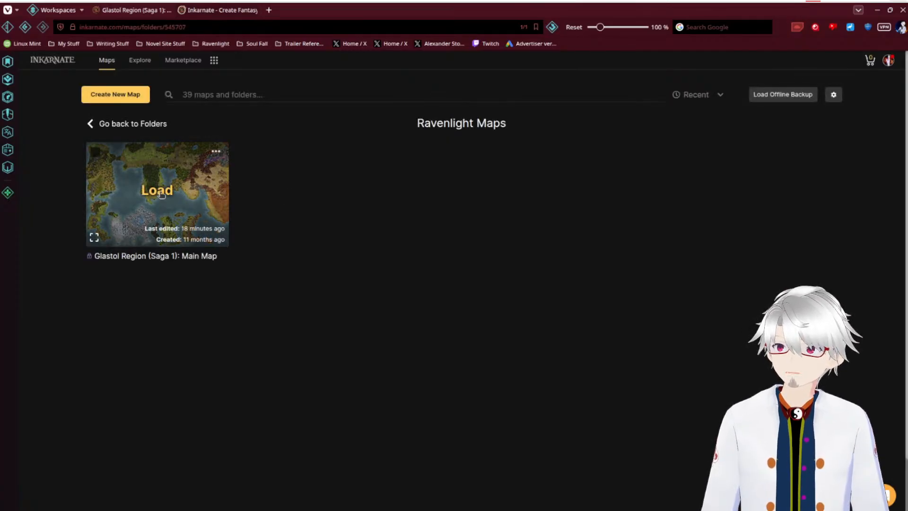
click(161, 194)
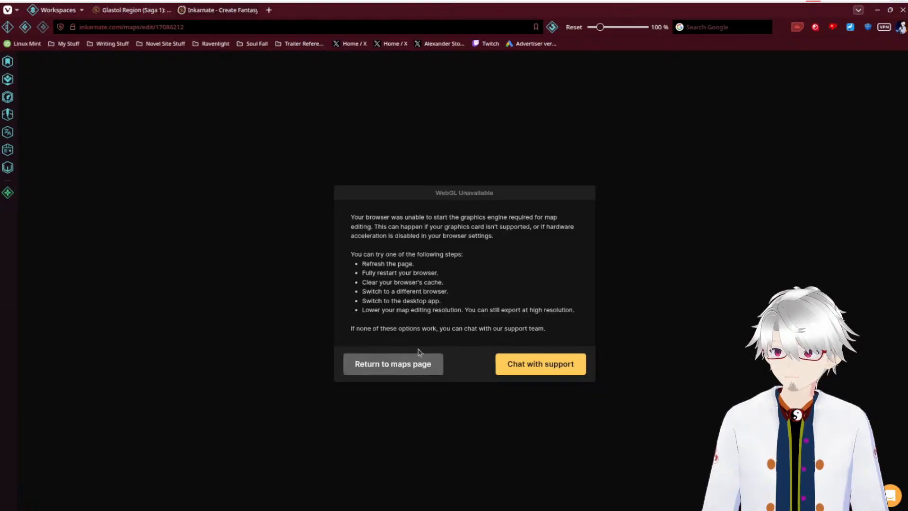
click(421, 364)
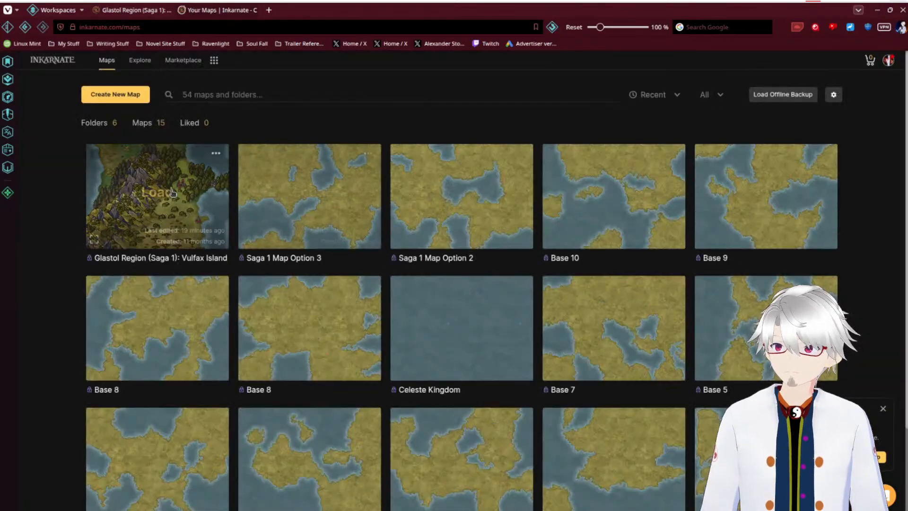
mouse_move(174, 193)
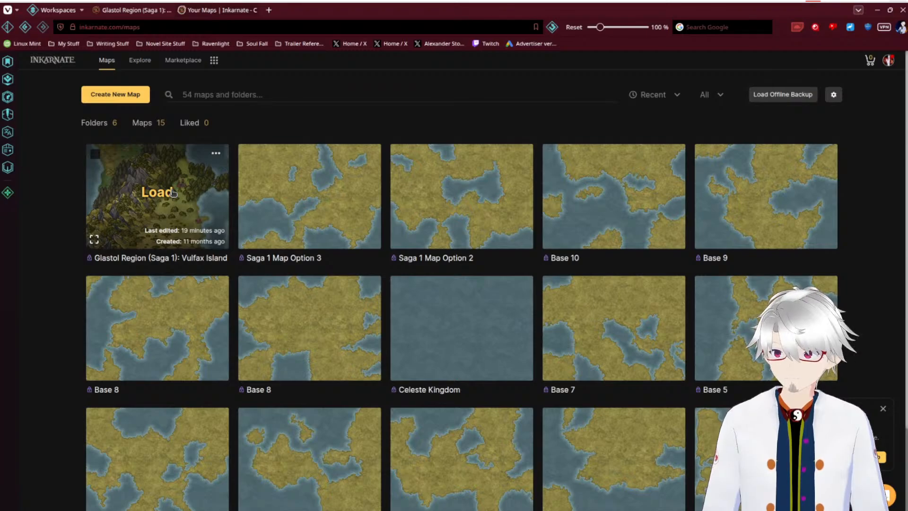
click(269, 11)
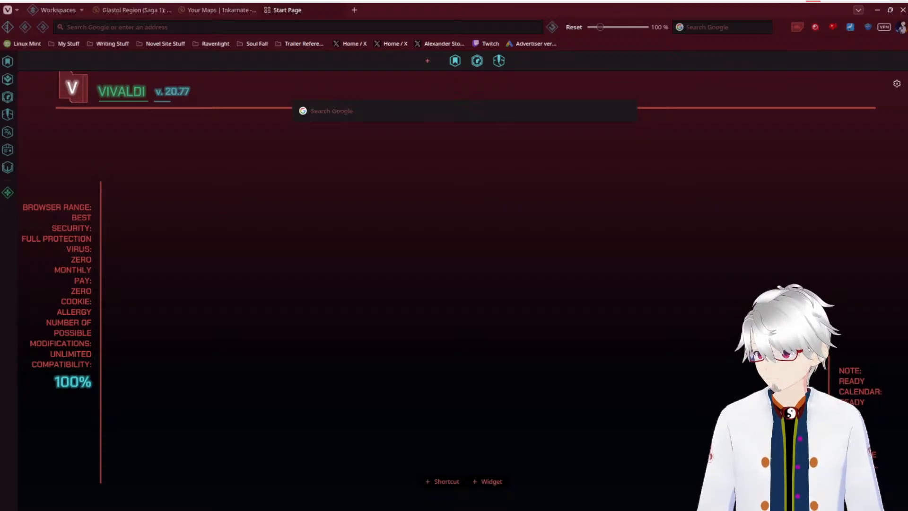
Step: Bring the Firefox window with the Main Map onto this screen, maximize it, and move it back off the screen
drag(0, 154, 388, 72)
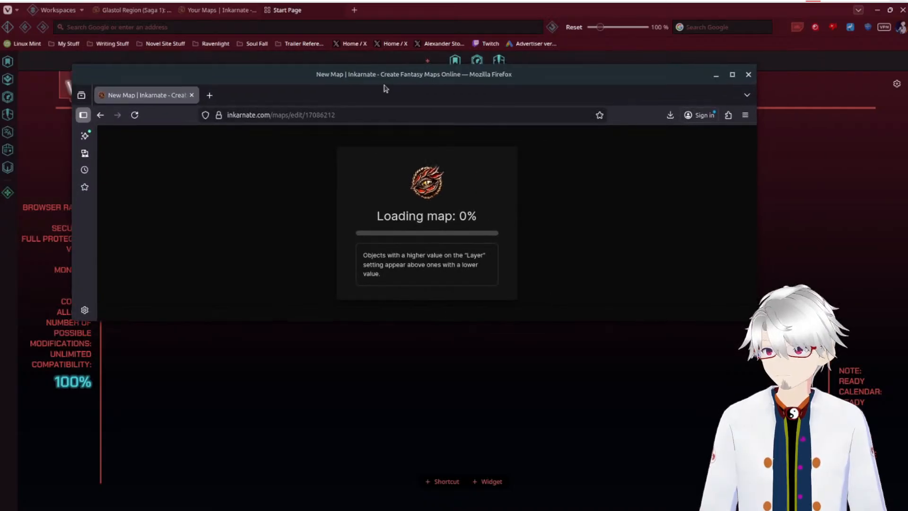
click(732, 74)
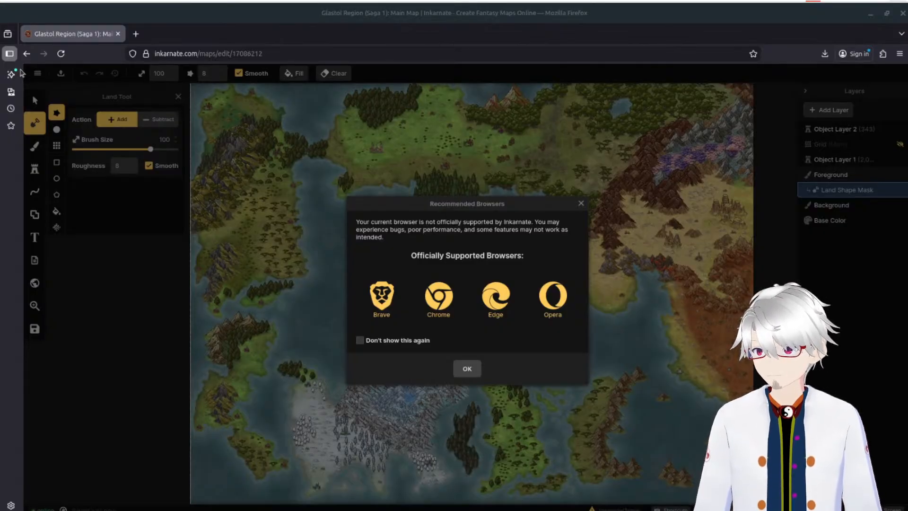
click(633, 24)
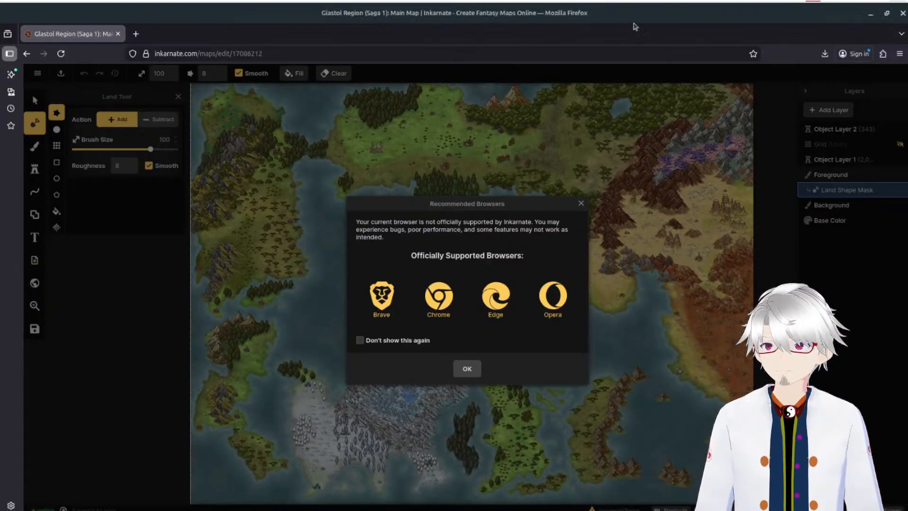
drag(636, 18, 0, 81)
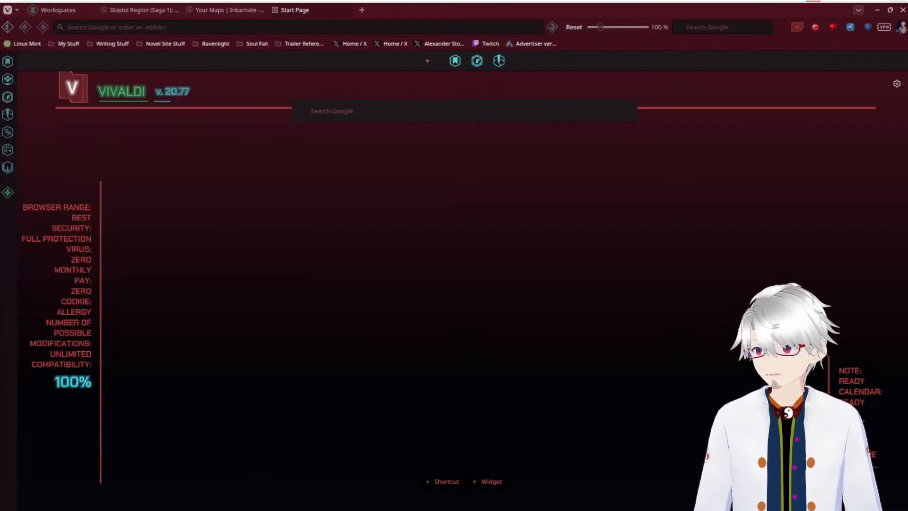
Step: Switch to the Opera window with Inkarnate, maximize it, and leave the open island map for the maps page
drag(0, 112, 420, 86)
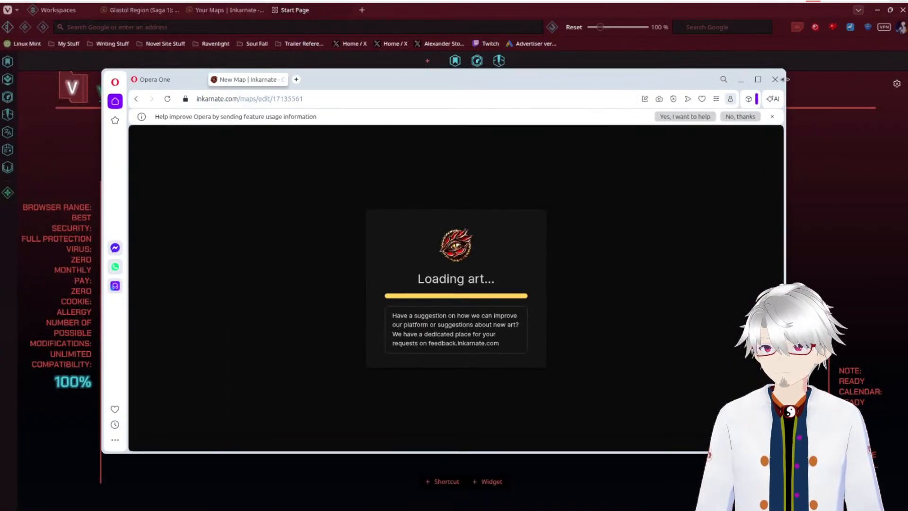
click(757, 79)
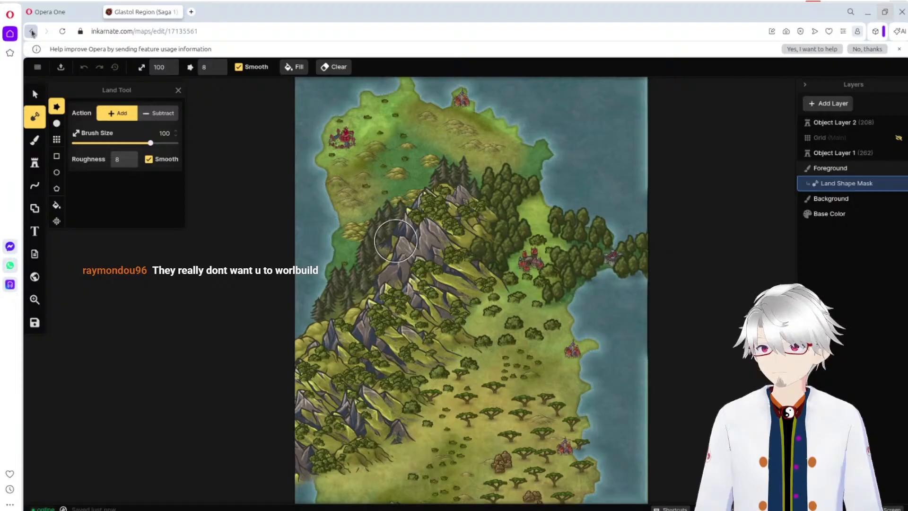
click(37, 67)
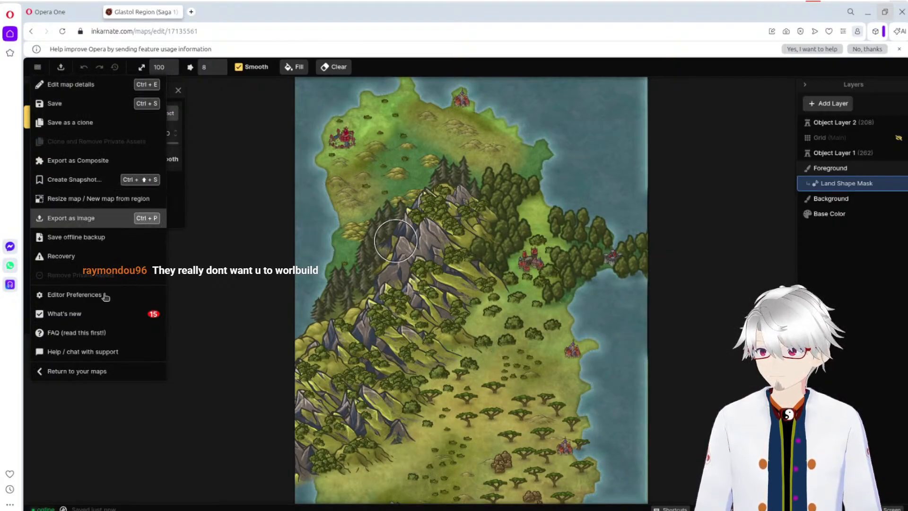
click(95, 371)
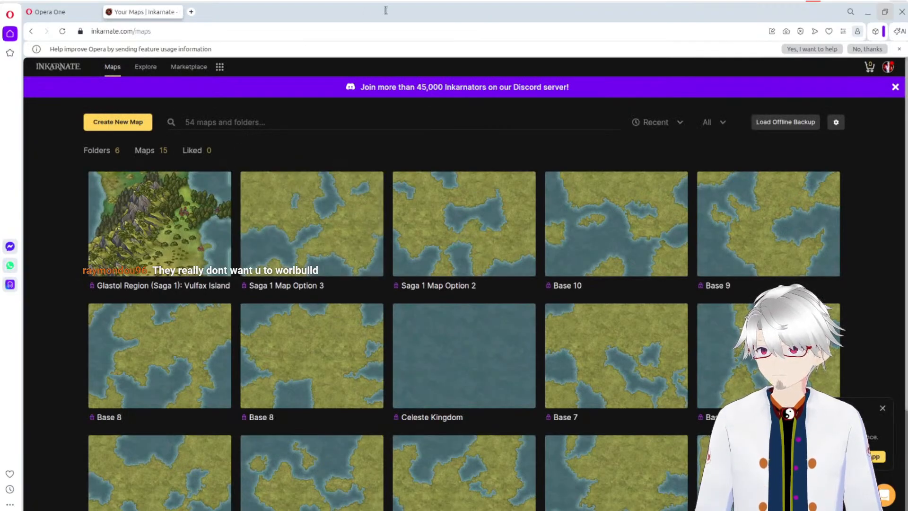
Step: Load the Glastol Region (Saga 1): Main Map from the Ravenlight Maps folder for editing
mouse_move(160, 244)
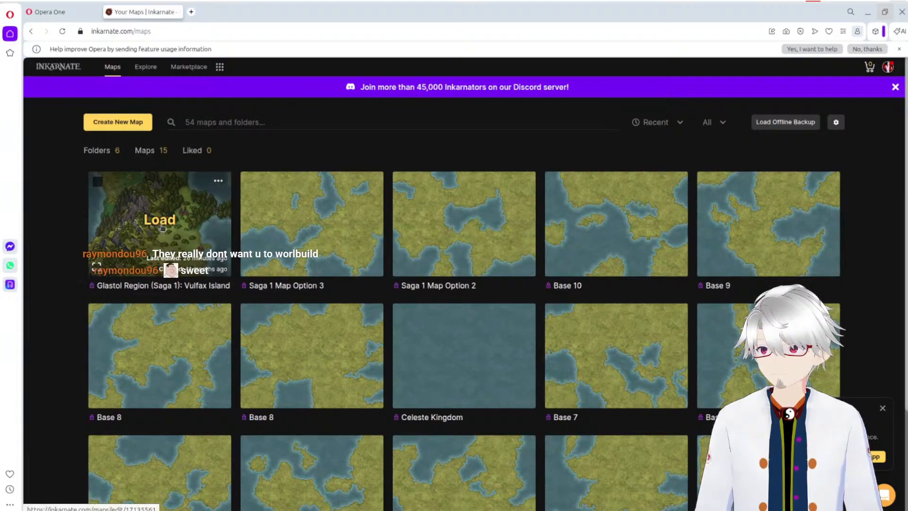
click(97, 150)
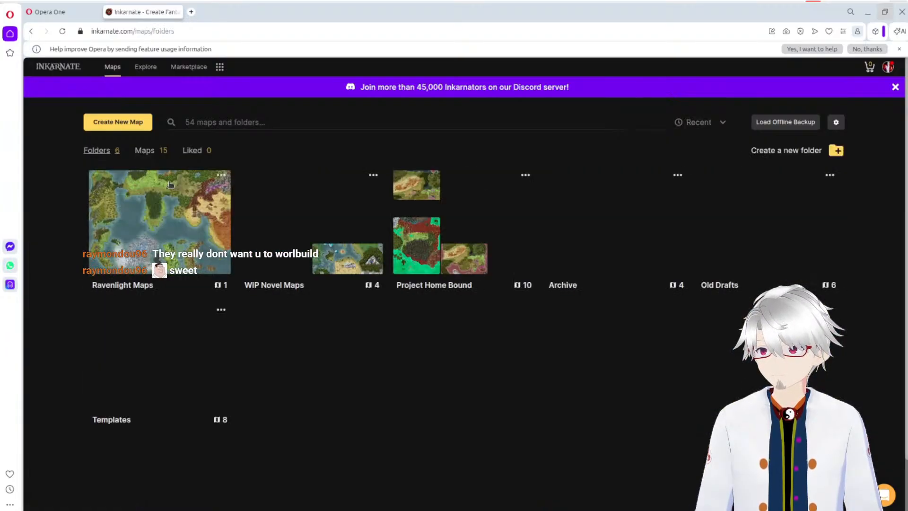
click(146, 226)
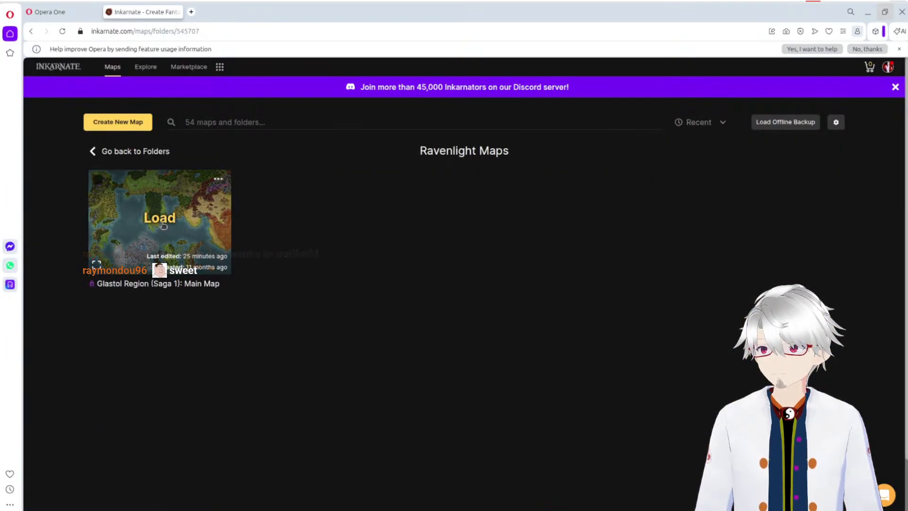
click(163, 226)
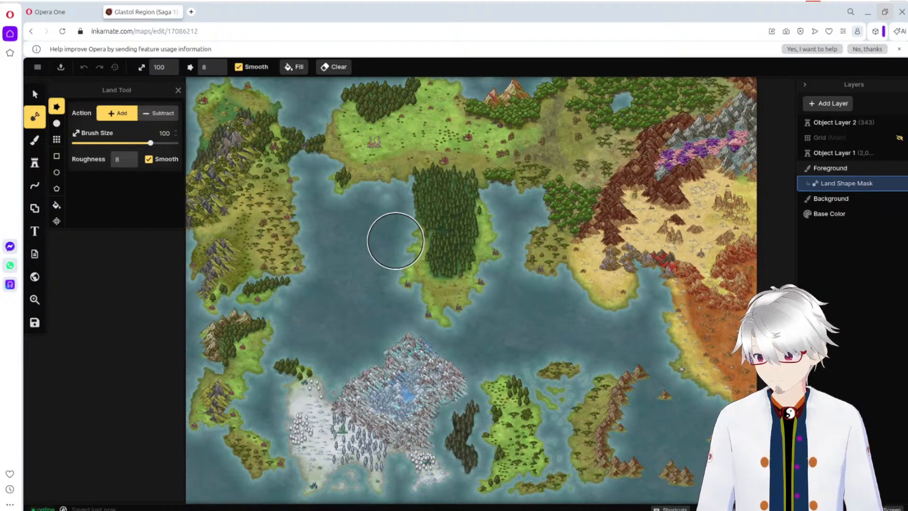
Step: Lower the system volume and raise it back up
key(XF86AudioLowerVolume)
key(XF86AudioLowerVolume)
key(XF86AudioLowerVolume)
key(XF86AudioLowerVolume)
key(XF86AudioLowerVolume)
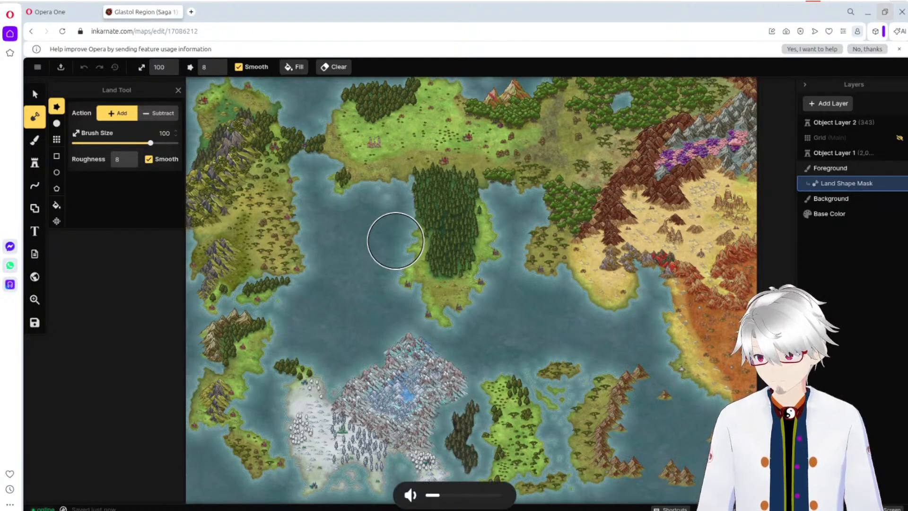
key(XF86AudioRaiseVolume)
key(XF86AudioRaiseVolume)
key(XF86AudioRaiseVolume)
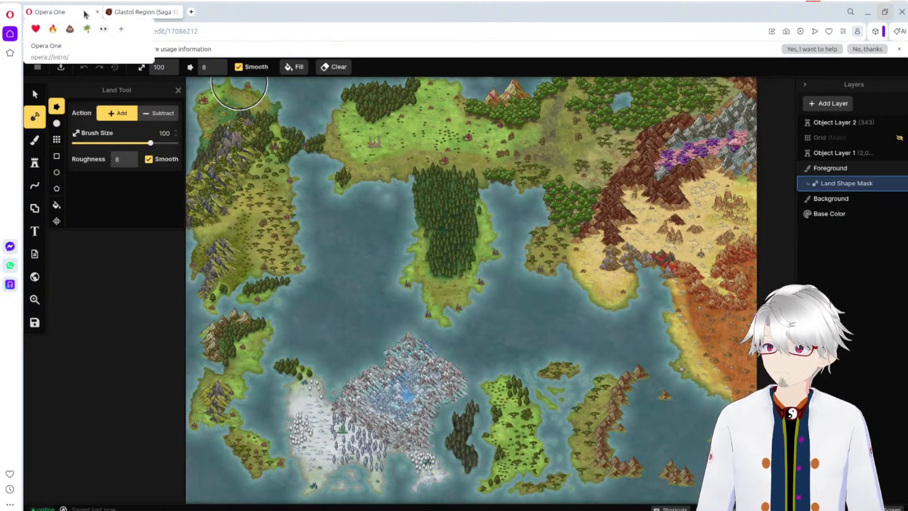
Step: Close the Opera One introduction tab and inspect the northwestern landmasses of the Main Map
click(96, 14)
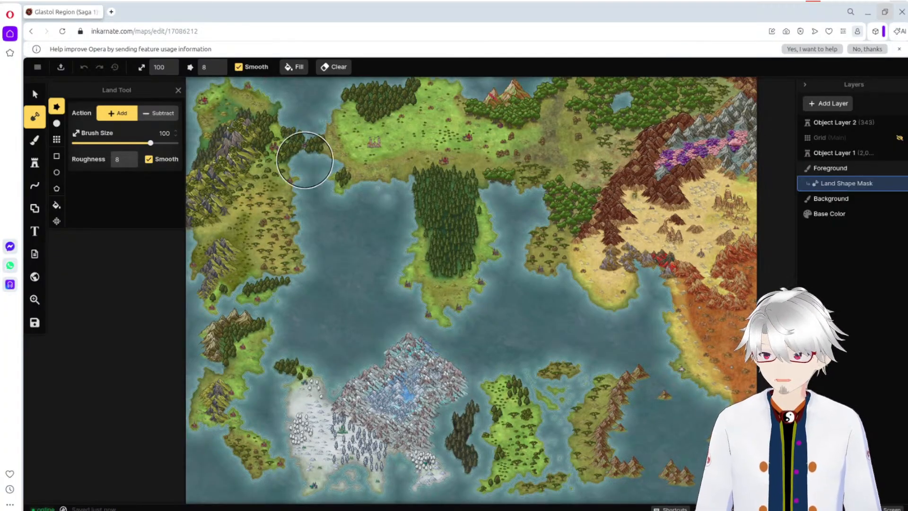
scroll(284, 192, up, 4)
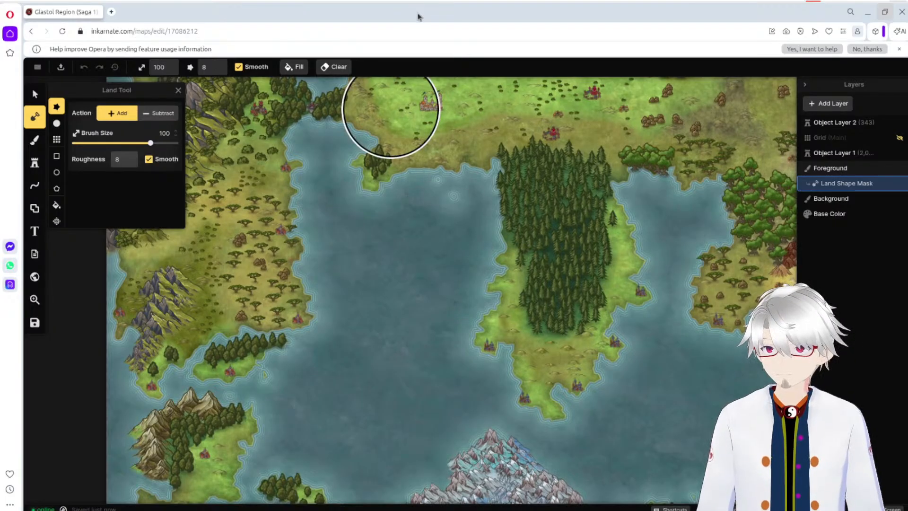
mouse_move(396, 231)
mouse_down()
mouse_move(559, 369)
mouse_move(586, 323)
mouse_up()
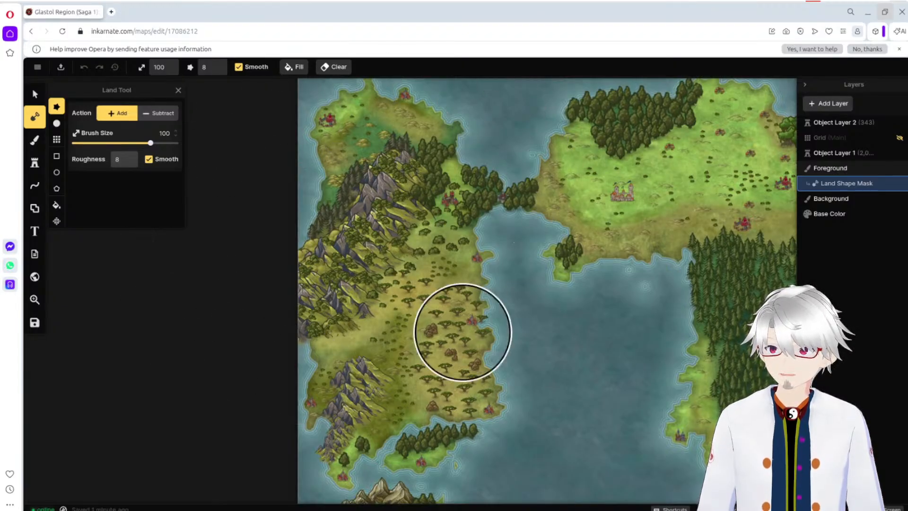
scroll(523, 227, down, 1)
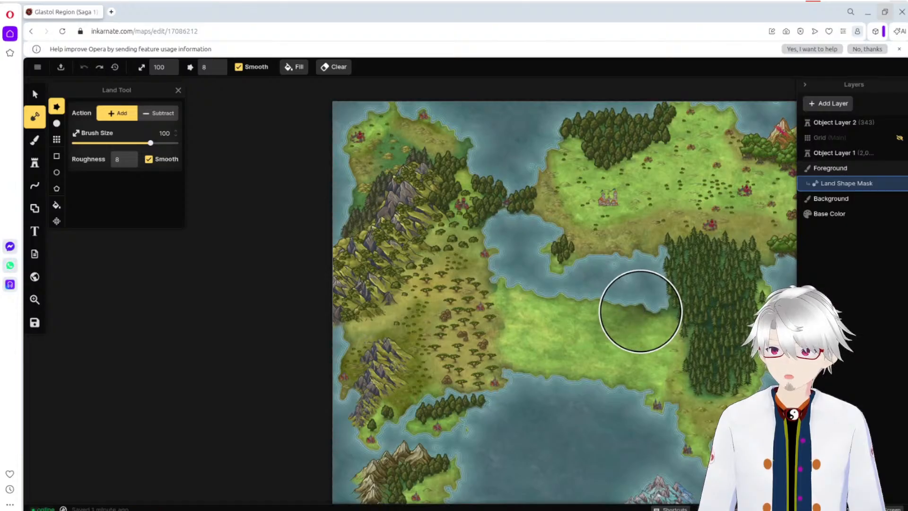
Step: Undo the land brush stroke painted across the sea between the western peninsula and the central forest
key(ctrl+z)
drag(590, 311, 426, 282)
scroll(428, 282, down, 3)
mouse_move(636, 279)
mouse_down()
mouse_move(523, 289)
mouse_move(534, 251)
mouse_move(551, 247)
mouse_up()
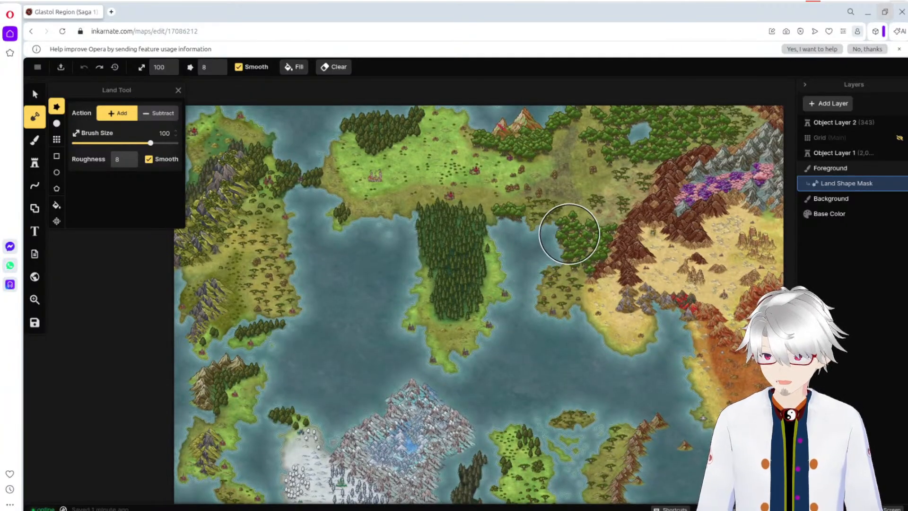
scroll(569, 233, down, 1)
scroll(570, 234, down, 1)
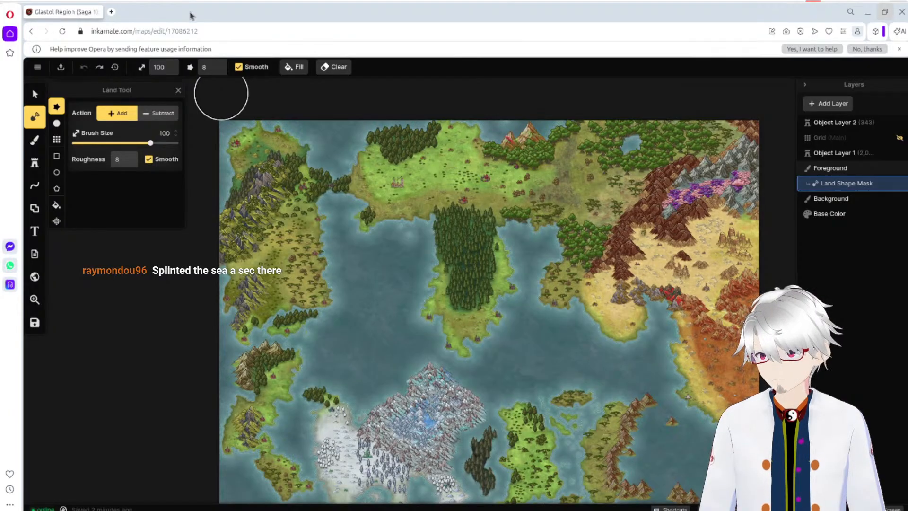
Step: Load the World Anvil Glastol Regional Map from its copied link in a new browser tab
click(111, 11)
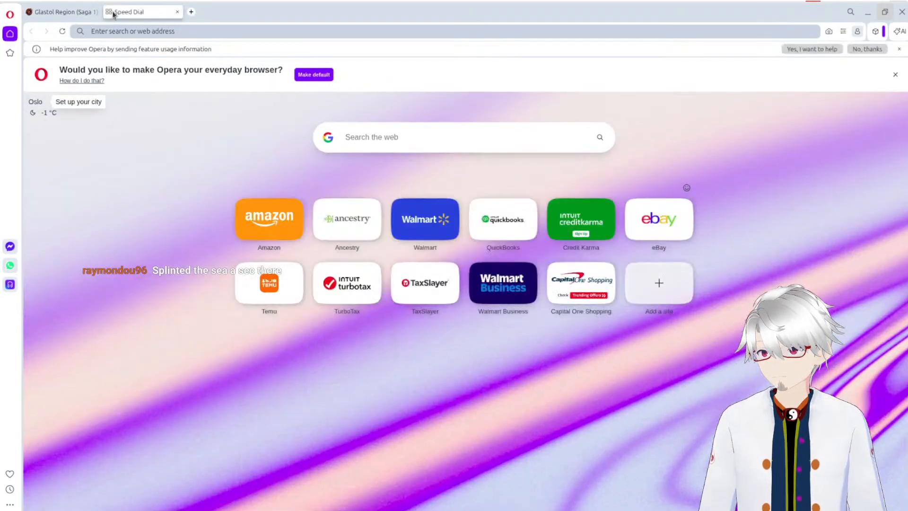
text(https://www.worldanvil.com/w/ravenlight-frostedsapphire/map/6eb68d15-62b8-4468-a901-d6fe695a7f00)
key(Return)
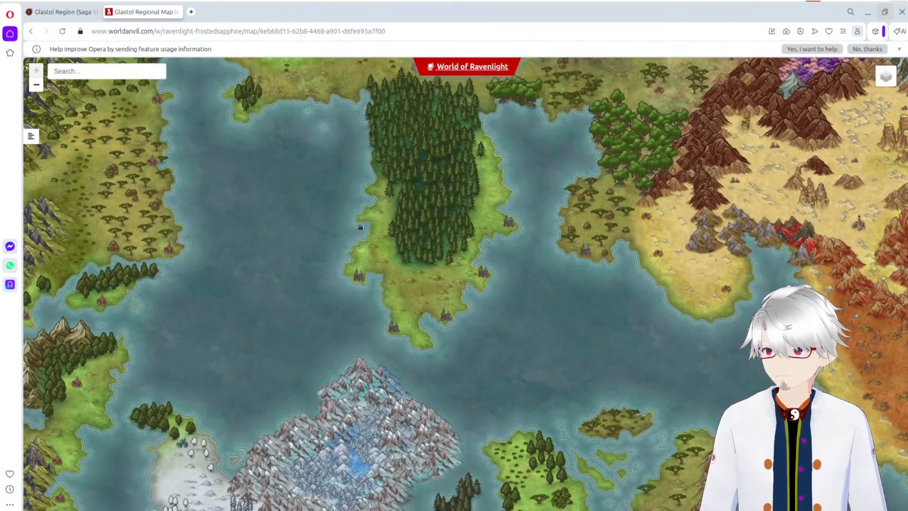
drag(361, 227, 605, 378)
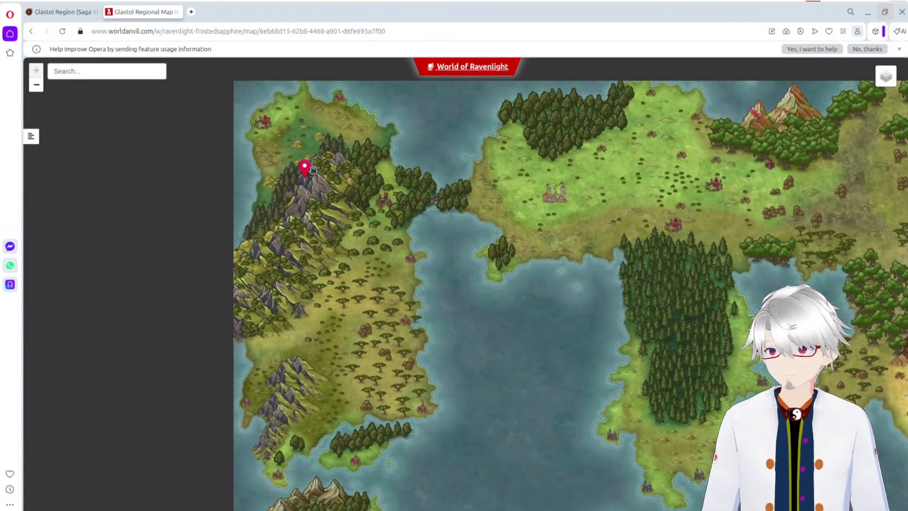
Step: Open the Aureolas Basin Valley article from its map marker, read its History section, and examine the surrounding region
click(305, 169)
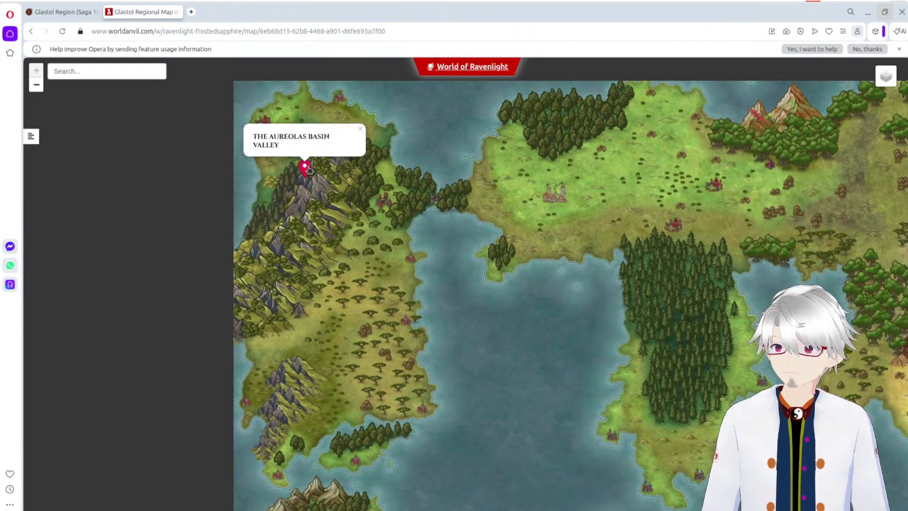
click(307, 168)
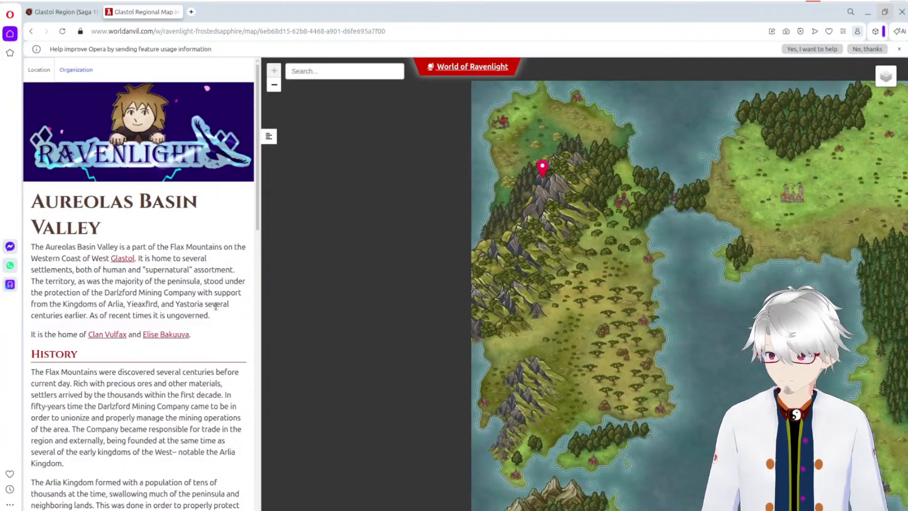
scroll(216, 306, down, 4)
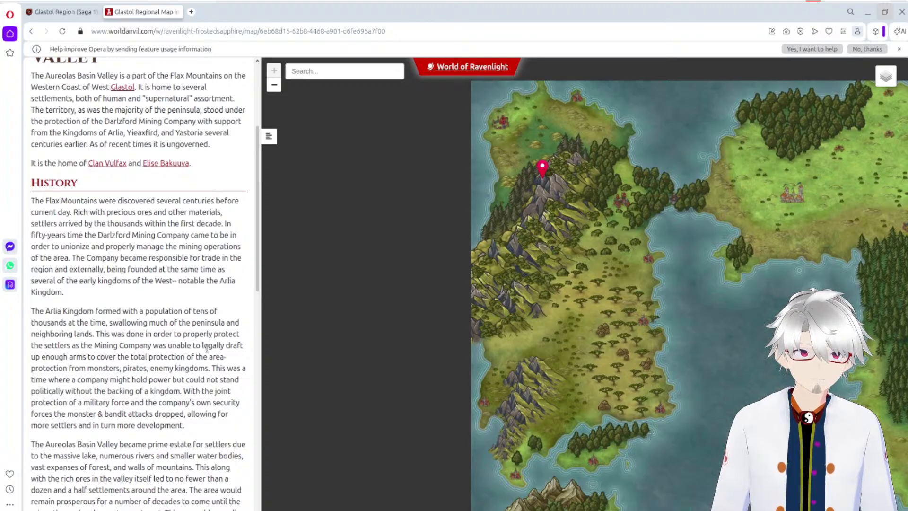
scroll(717, 339, down, 2)
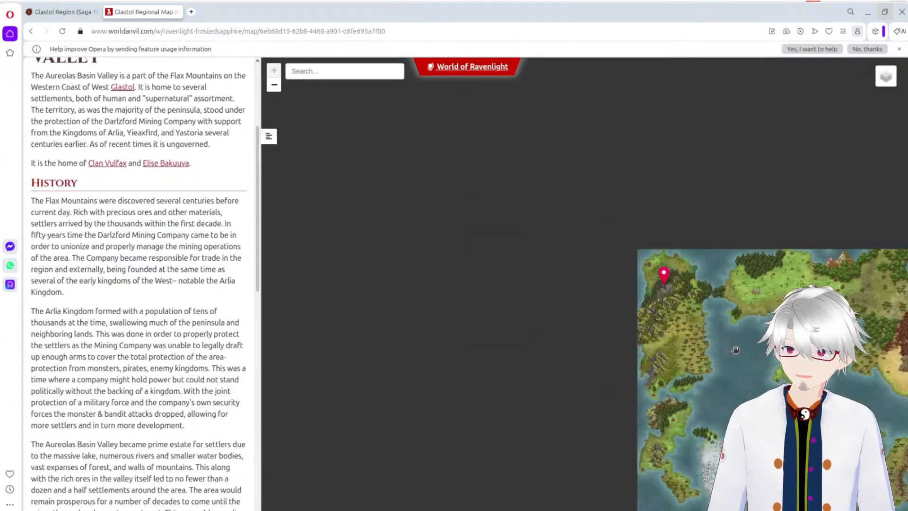
scroll(718, 339, up, 3)
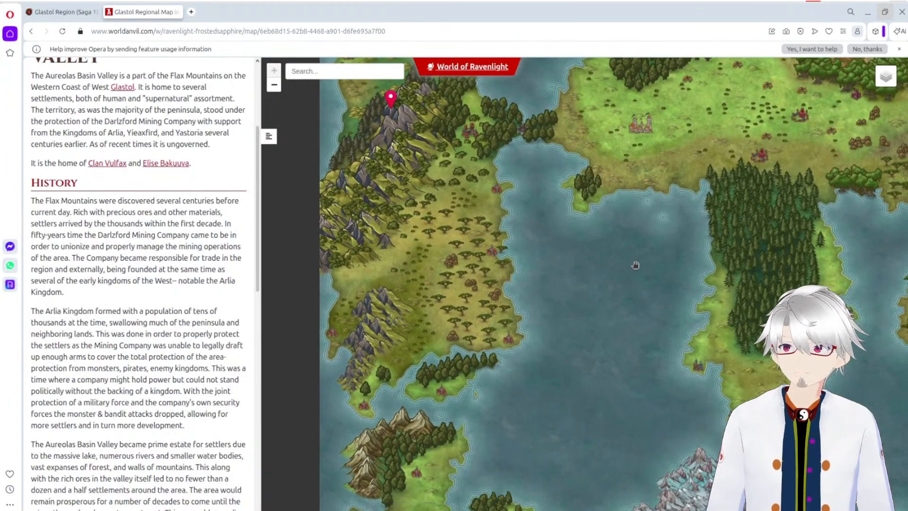
drag(635, 265, 585, 268)
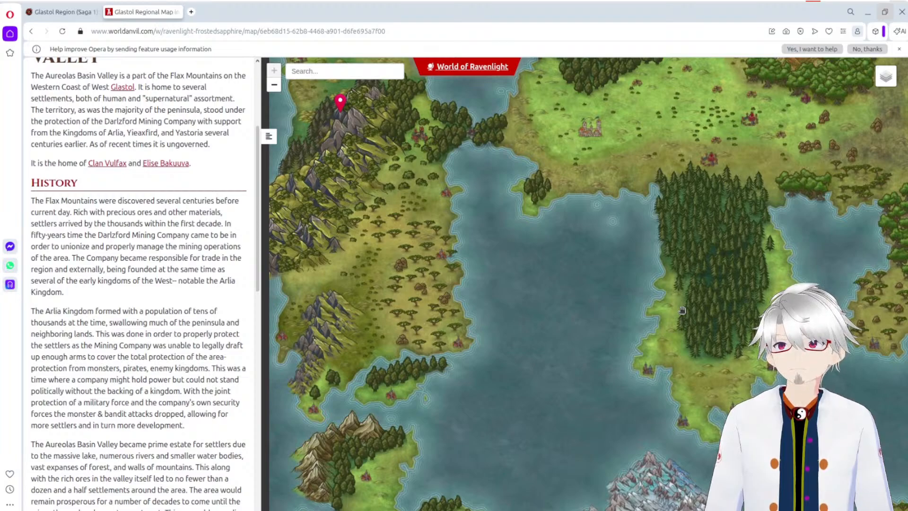
Step: Compare the western peninsula in the Inkarnate editor with the marked valley area on the World Anvil map
click(73, 14)
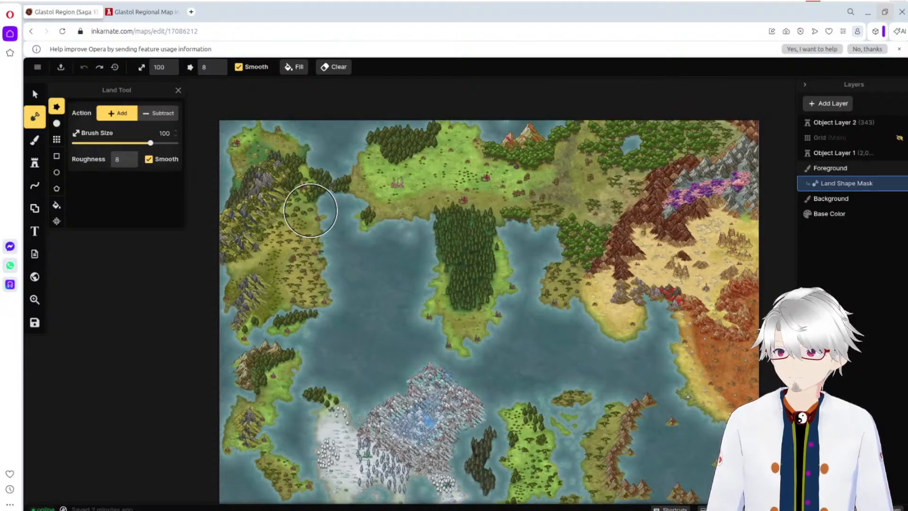
scroll(299, 197, up, 5)
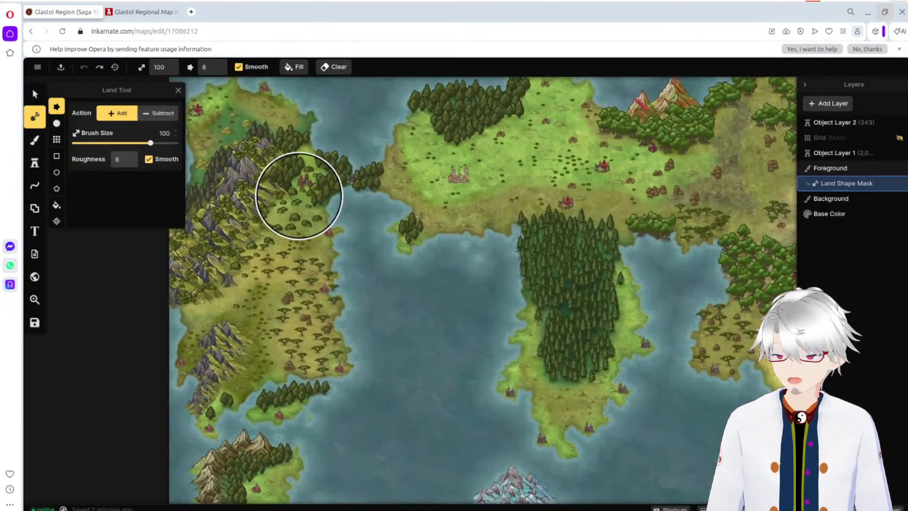
scroll(284, 156, down, 5)
click(142, 12)
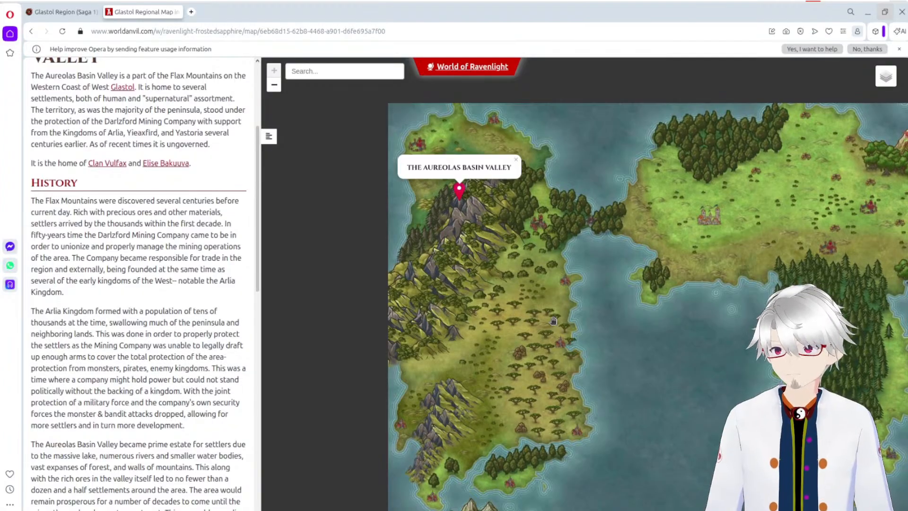
Step: Leave the Glastol Region map in Inkarnate for the Ravenlight Maps folder and start creating a new map
click(62, 12)
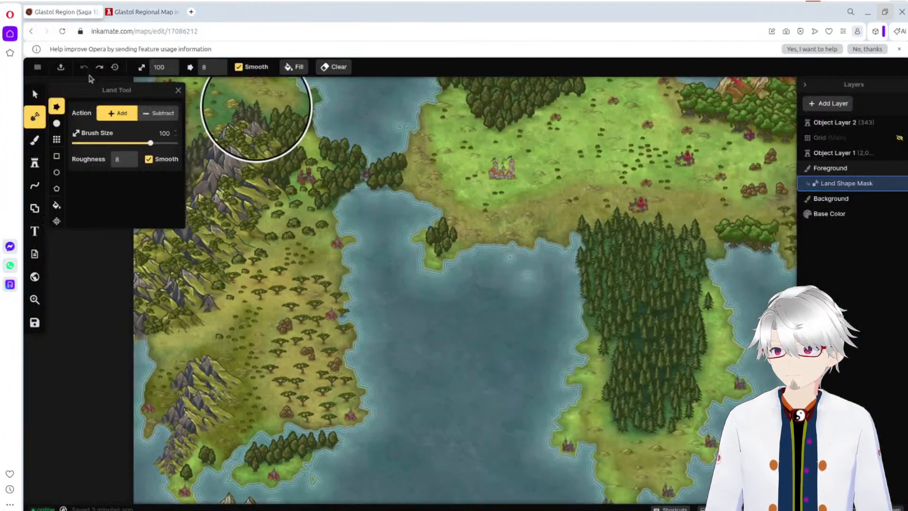
click(38, 67)
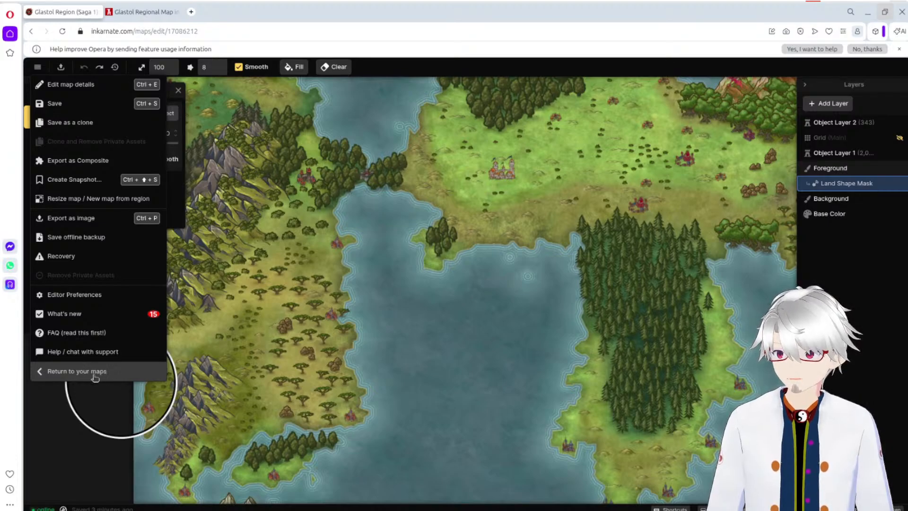
click(79, 373)
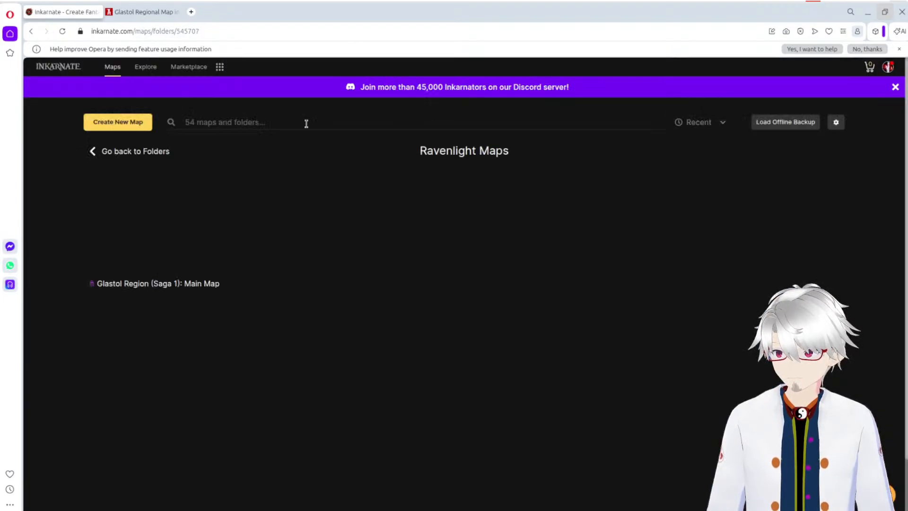
click(124, 124)
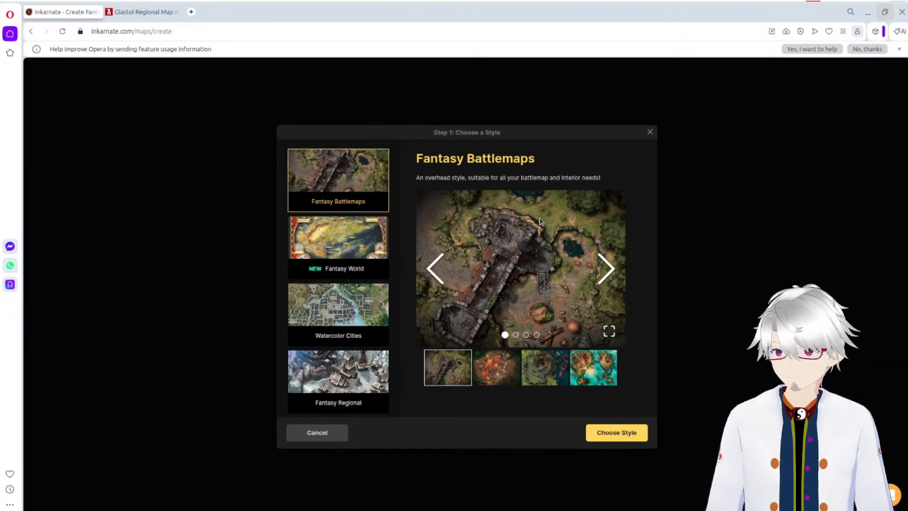
Step: Preview the Fantasy World style and browse through its sample maps
click(358, 244)
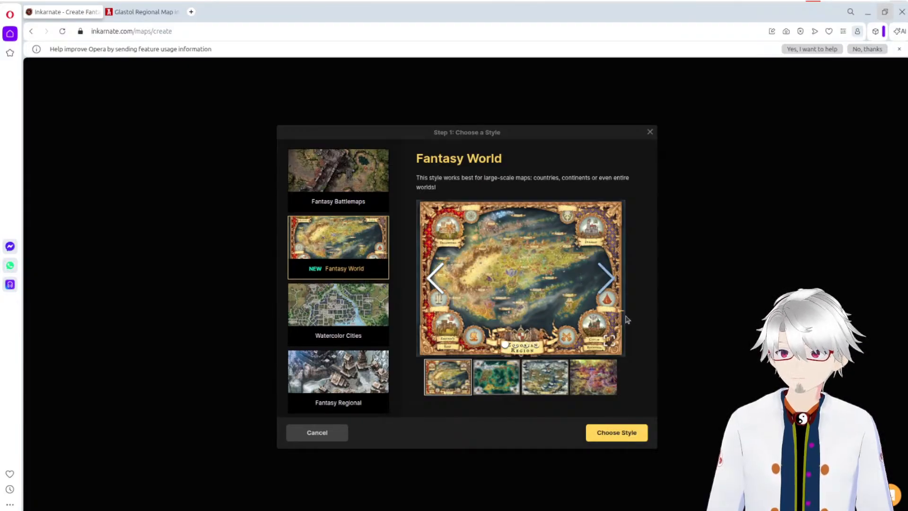
click(607, 284)
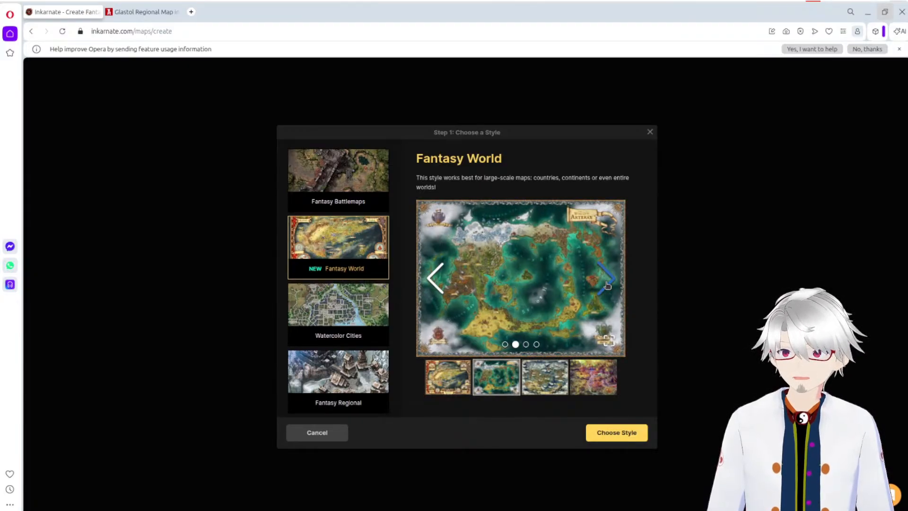
click(608, 286)
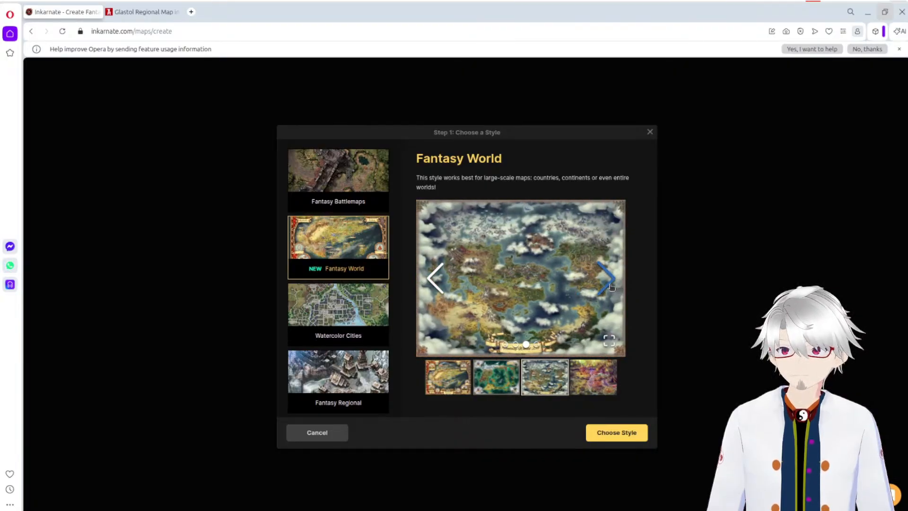
click(609, 283)
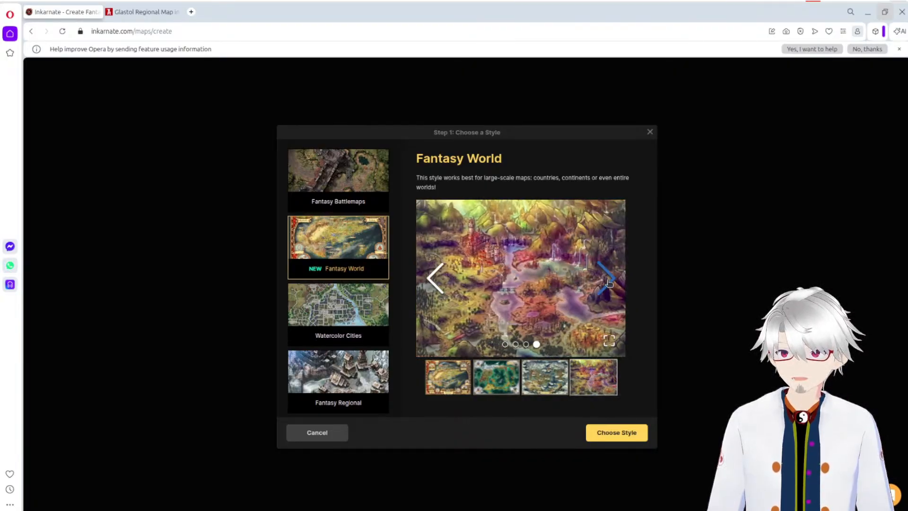
click(609, 283)
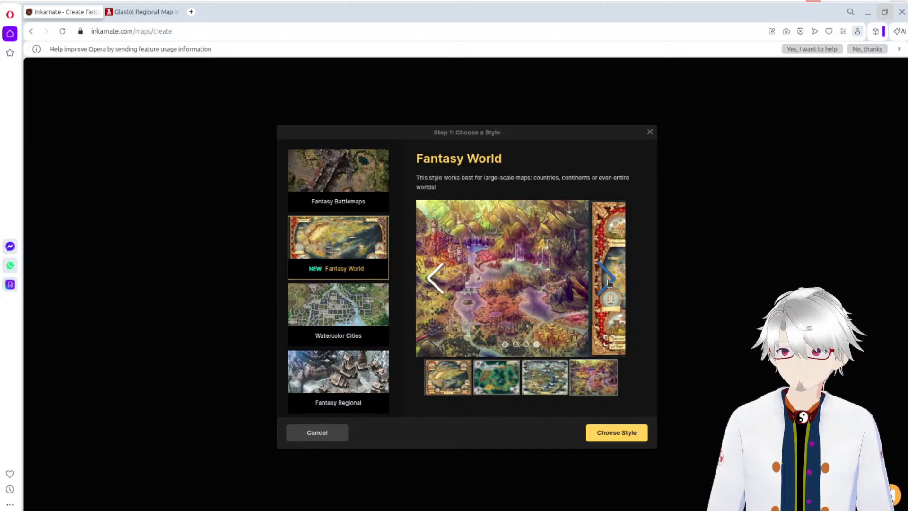
click(431, 278)
click(431, 278)
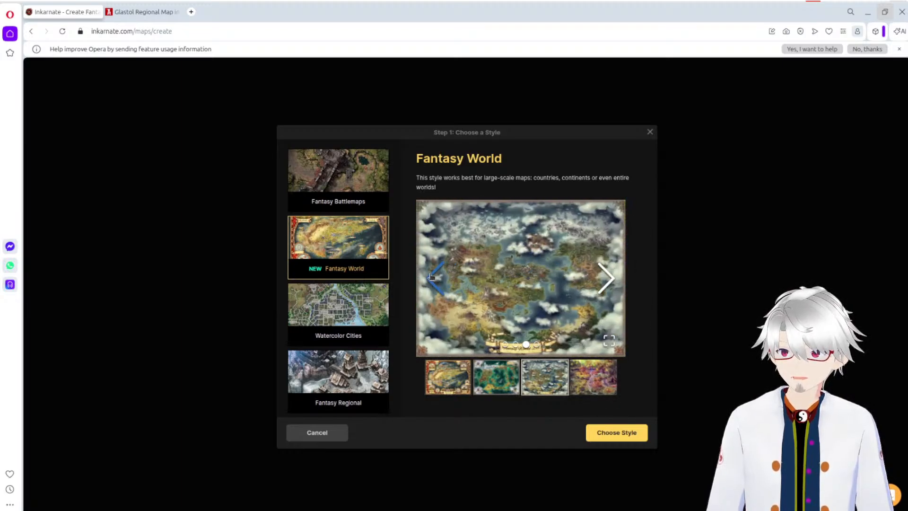
click(431, 278)
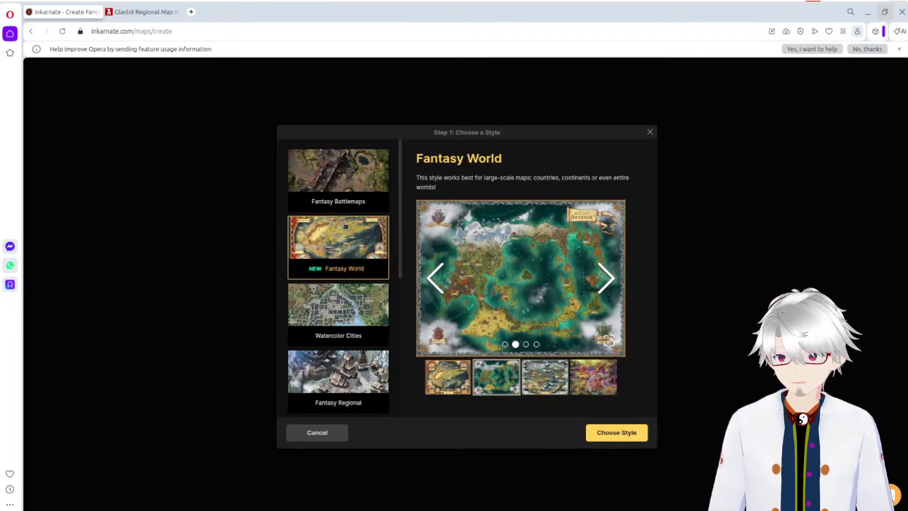
Step: Preview the Fantasy Regional and Sci-Fi Battlemaps styles, browsing the sample images of Sci-Fi Battlemaps
scroll(349, 260, down, 3)
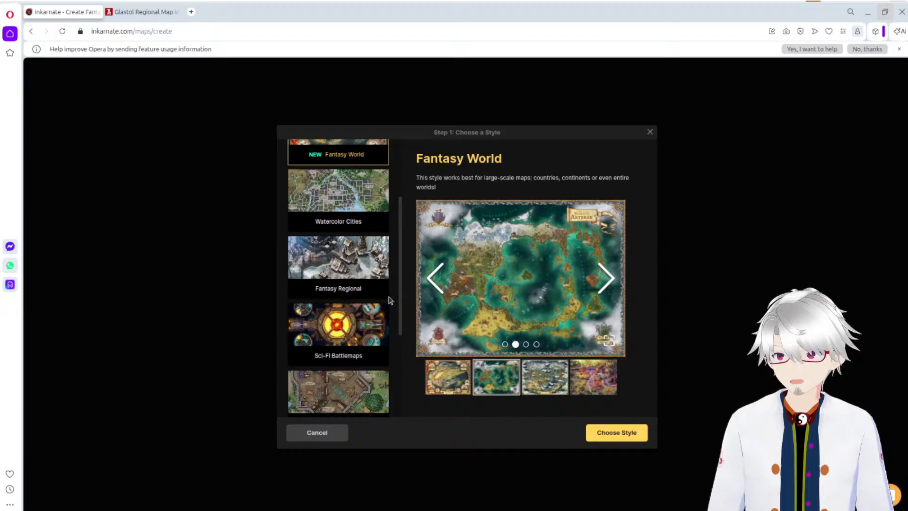
click(361, 264)
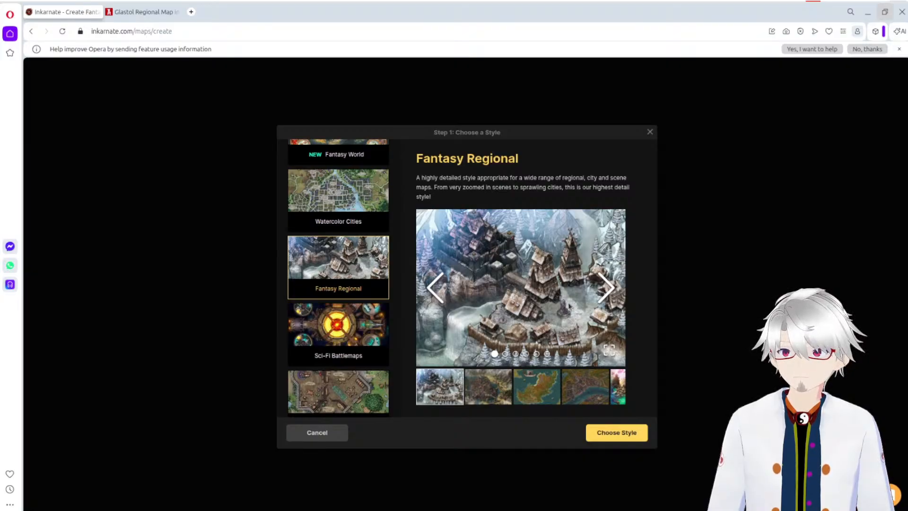
click(348, 326)
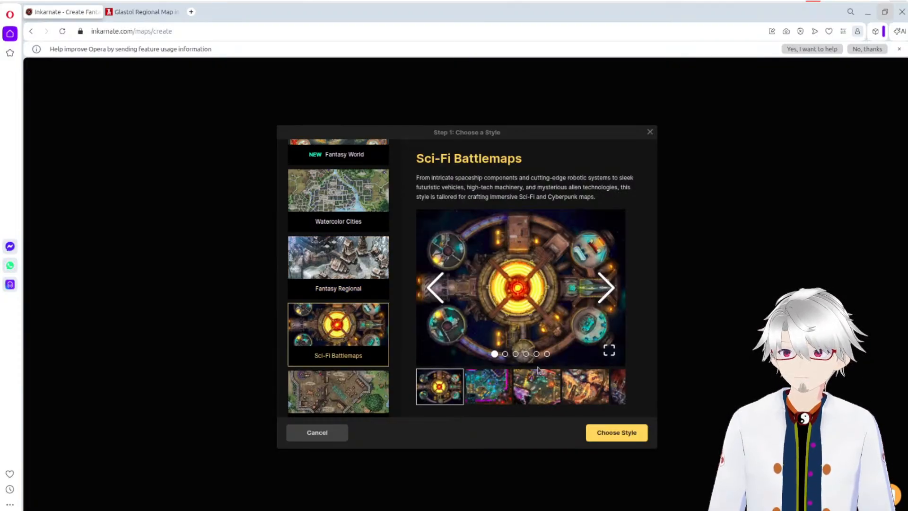
click(535, 385)
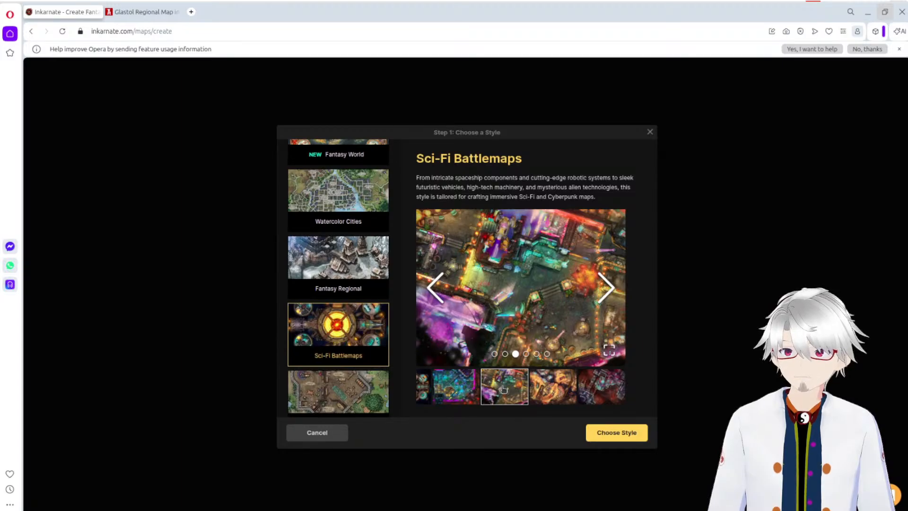
click(469, 386)
click(578, 392)
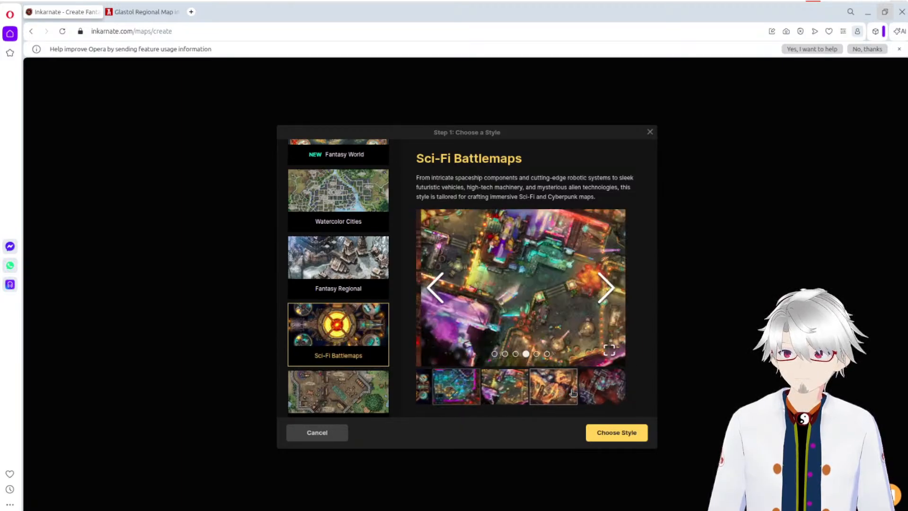
click(597, 393)
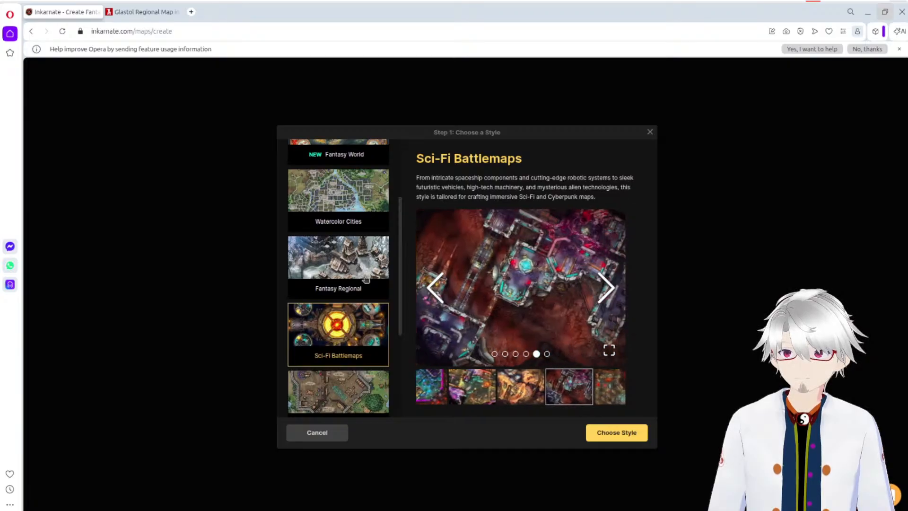
Step: Preview the Parchment World style and browse through its sample maps
scroll(357, 278, down, 2)
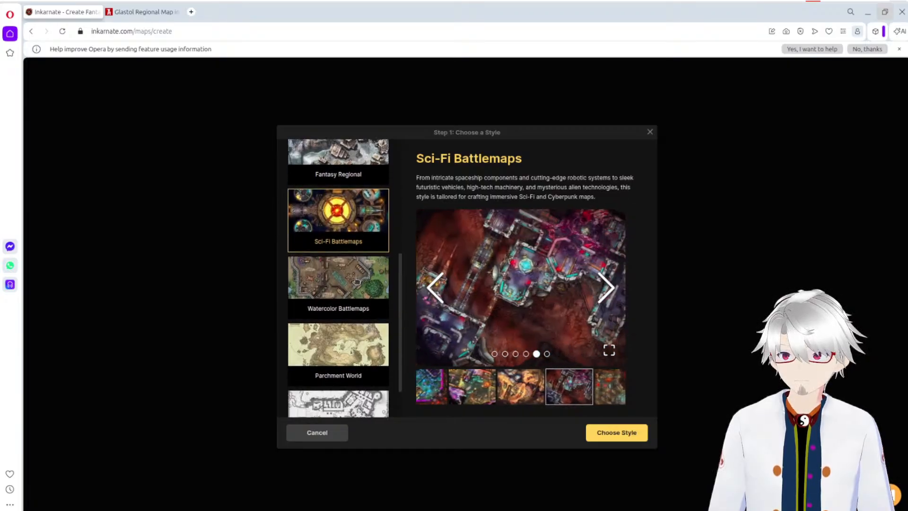
scroll(355, 302, down, 1)
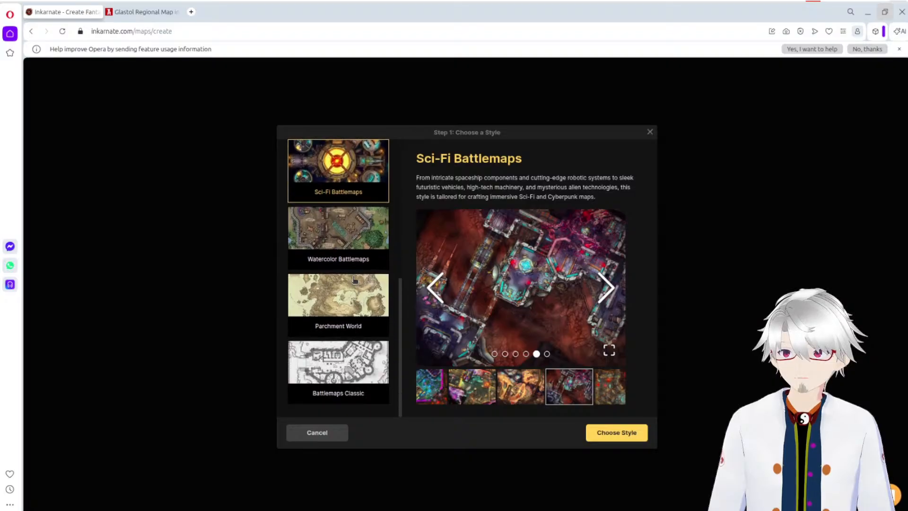
click(348, 297)
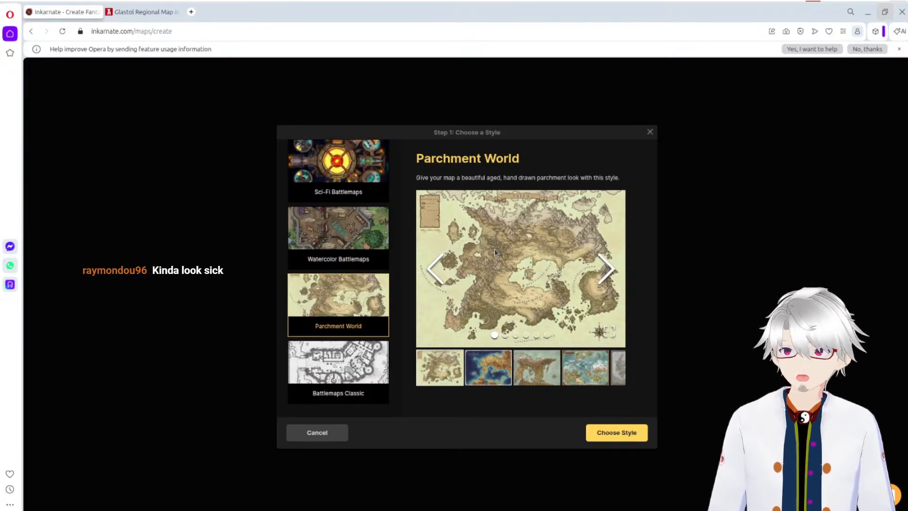
click(502, 368)
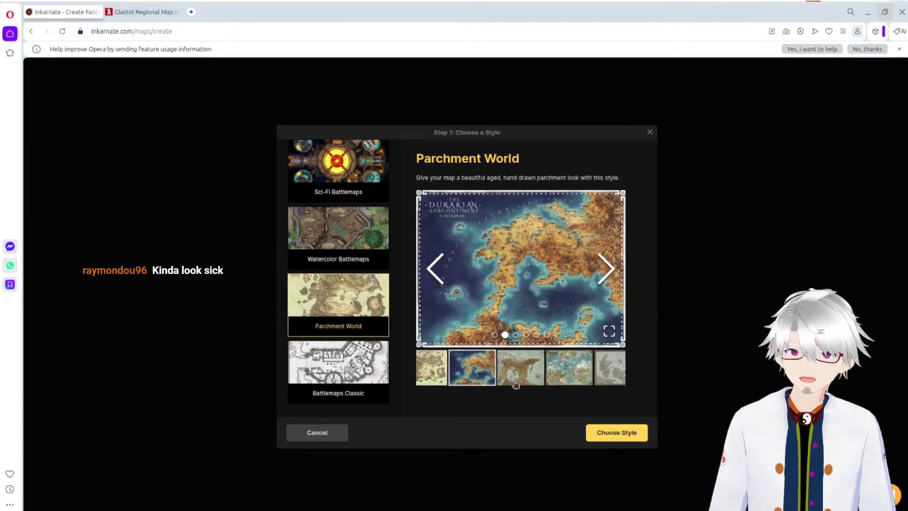
click(515, 383)
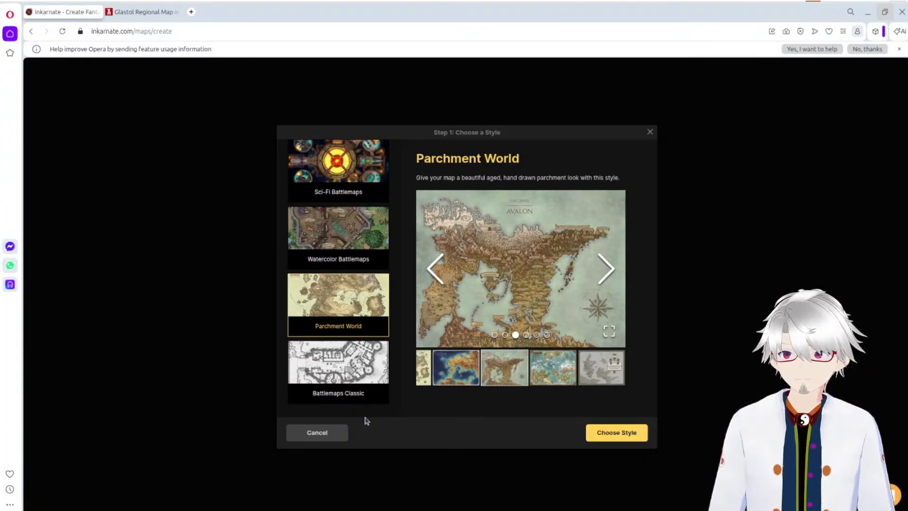
click(565, 364)
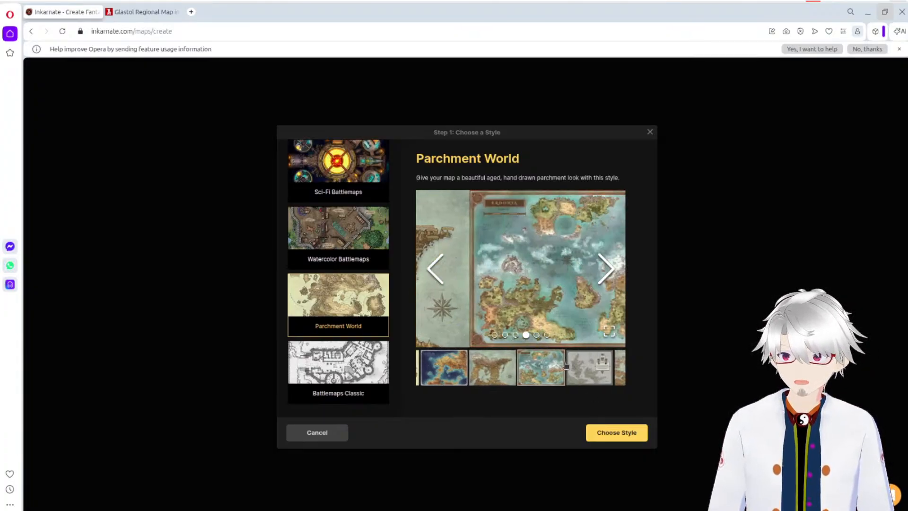
click(595, 366)
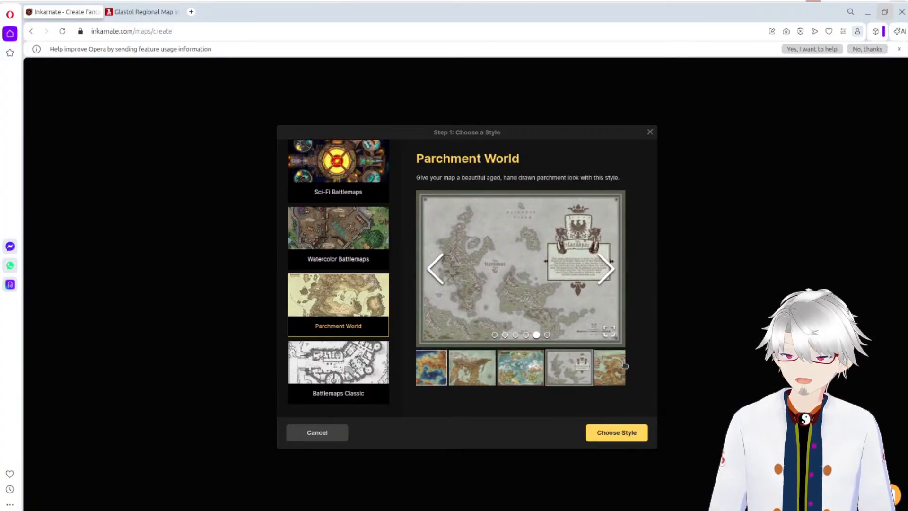
click(614, 369)
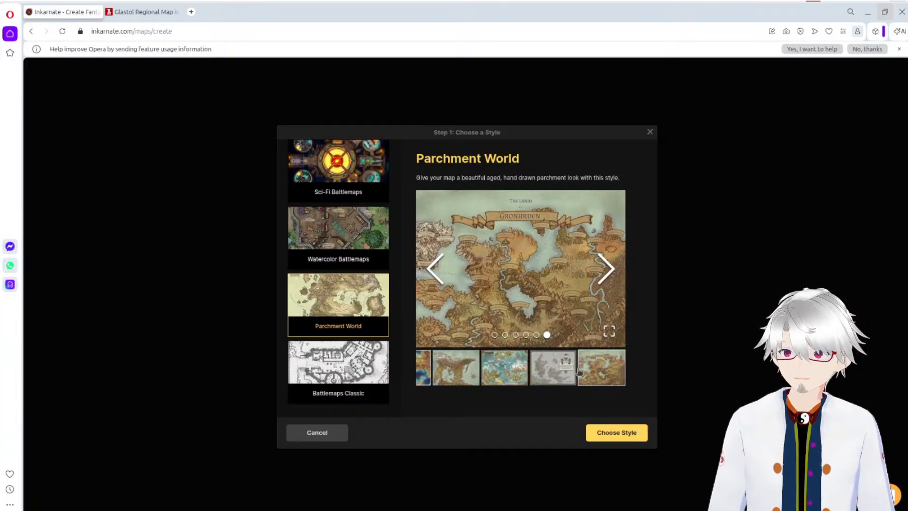
click(520, 370)
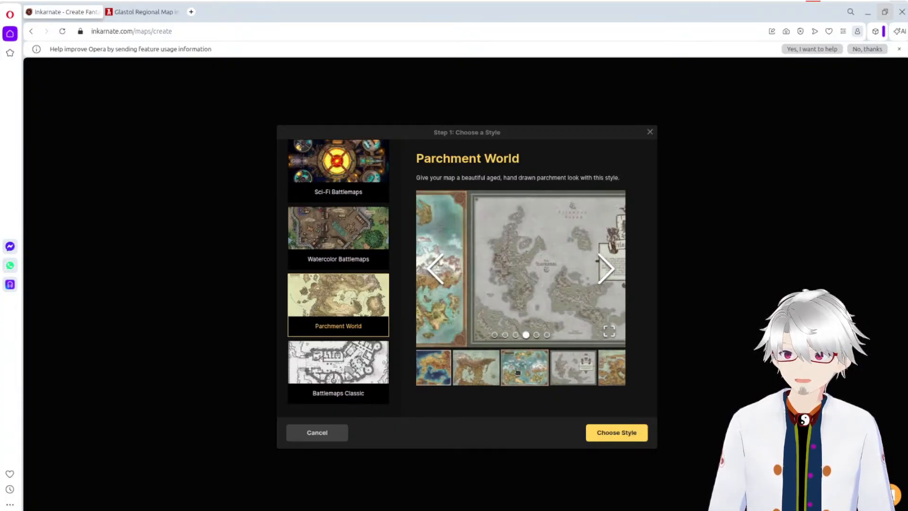
click(446, 375)
click(437, 377)
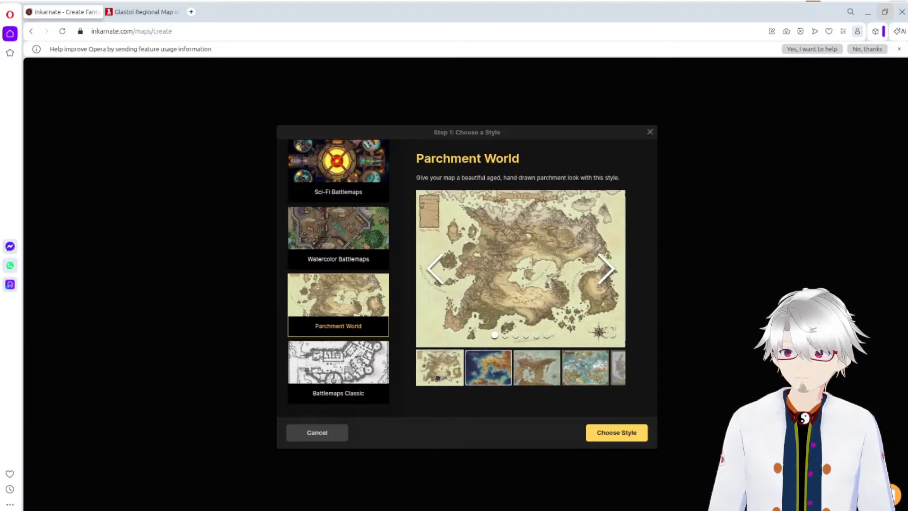
Step: Preview the Fantasy Battlemaps style, then the Fantasy Regional style, browsing the Fantasy Regional samples up to the island map
scroll(355, 249, up, 5)
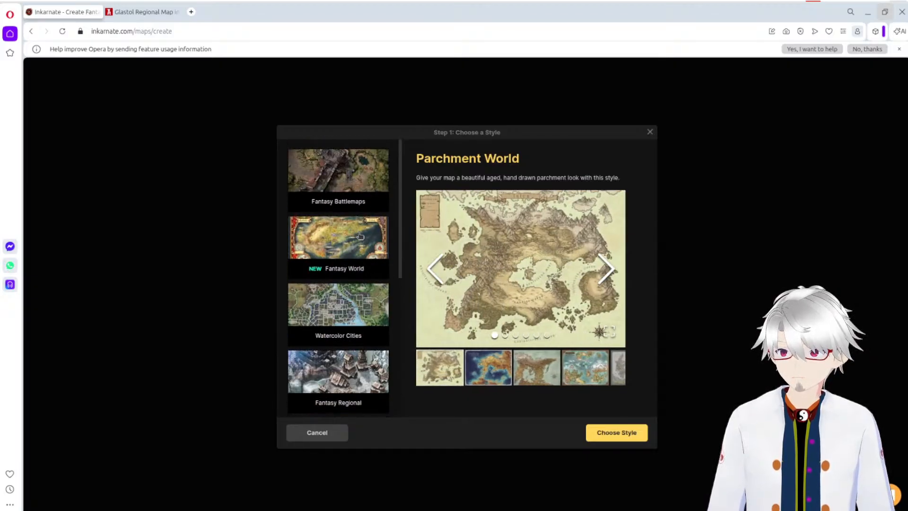
click(339, 178)
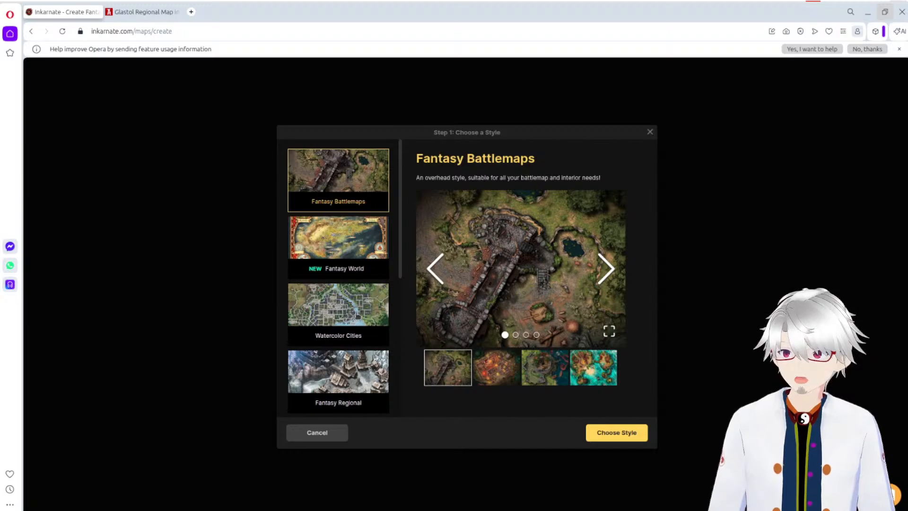
scroll(360, 314, down, 1)
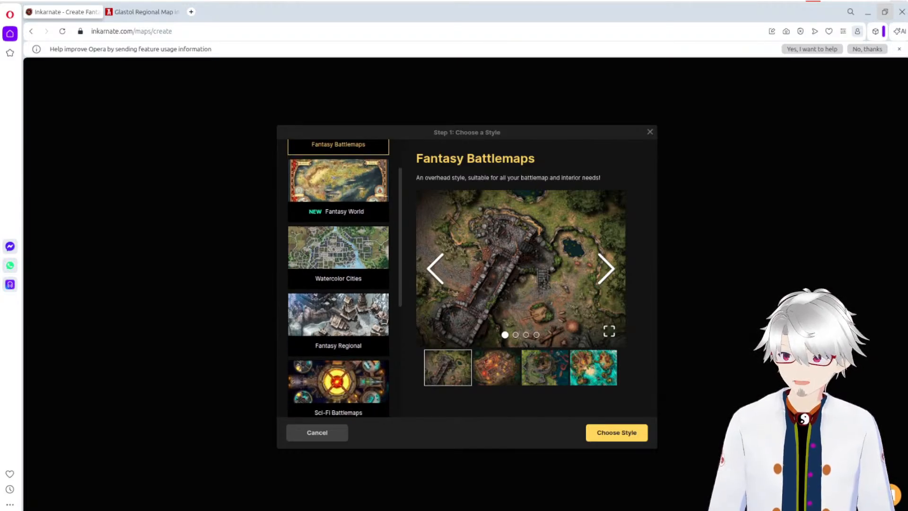
click(357, 304)
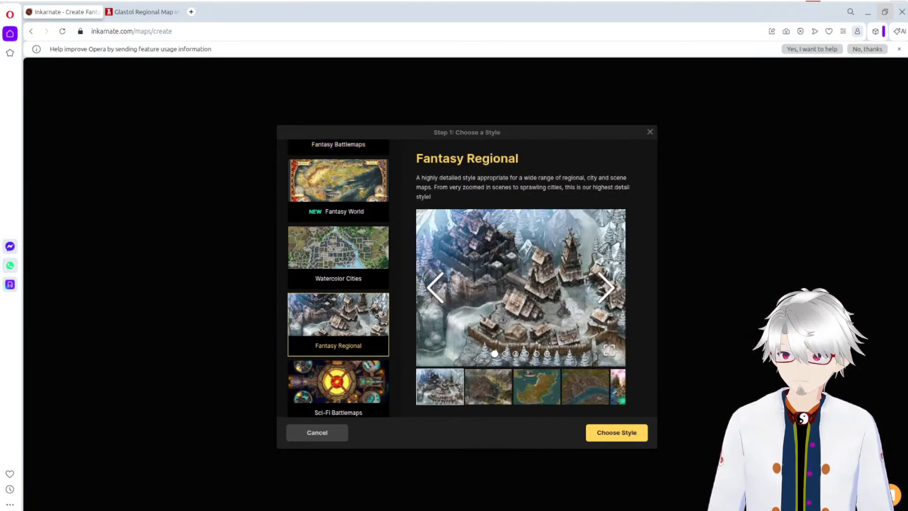
click(493, 384)
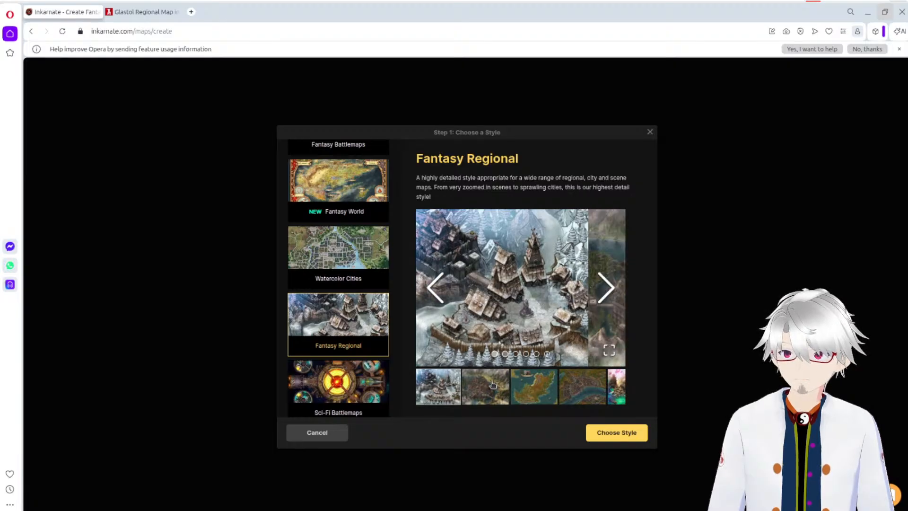
click(521, 391)
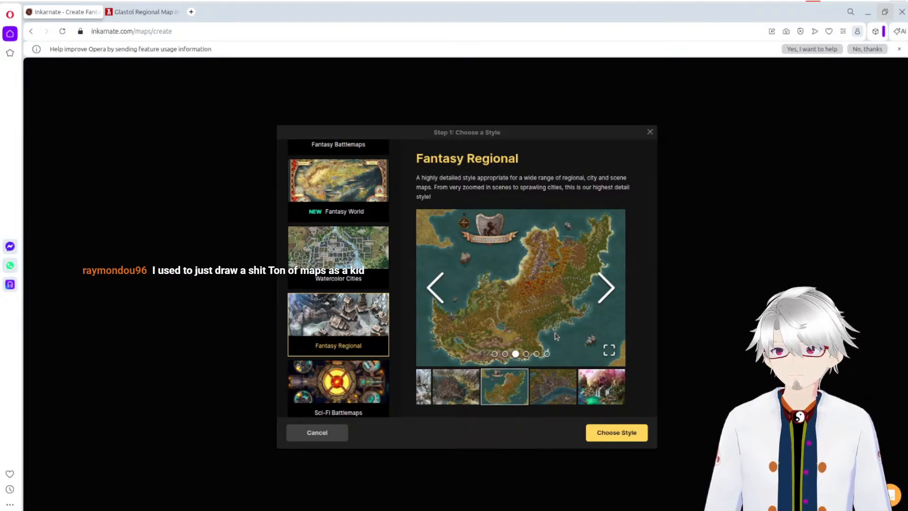
click(549, 397)
click(506, 399)
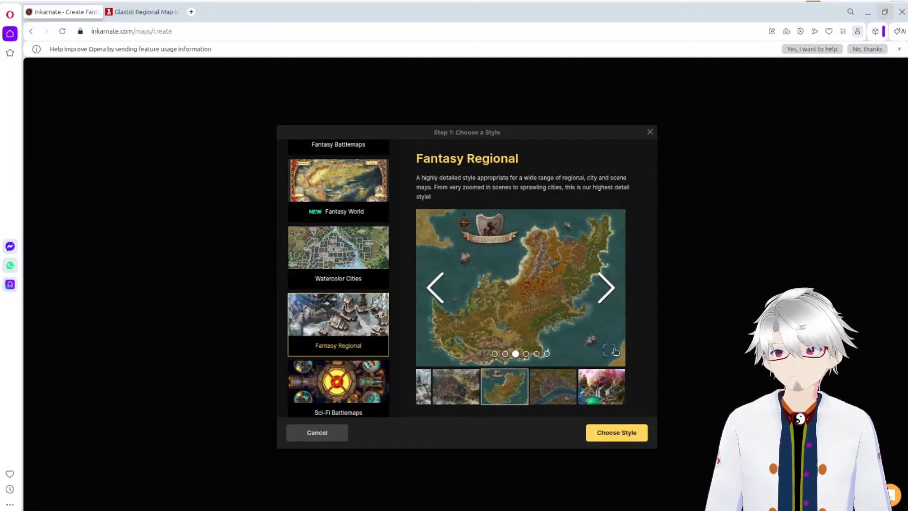
Step: View the Fantasy Regional sample maps in full screen, cycling through them from the Ramshorn Isle map back around to it
click(609, 350)
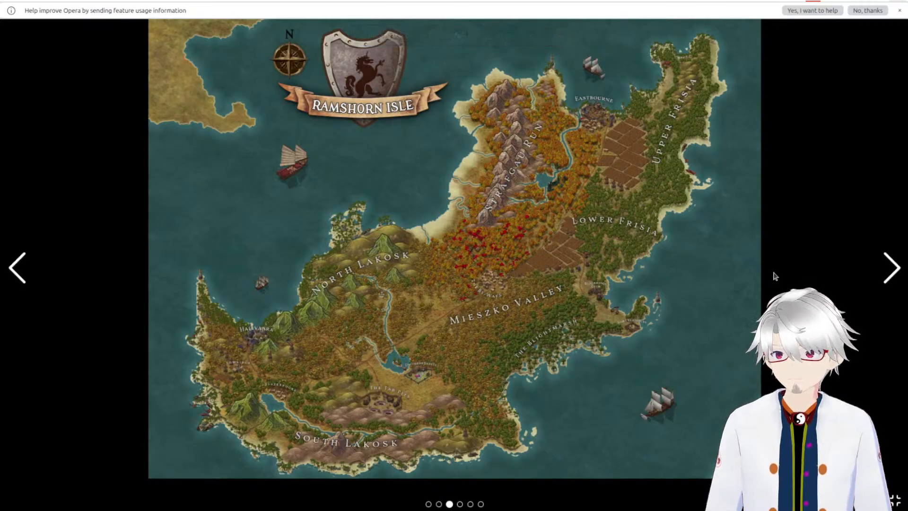
click(892, 268)
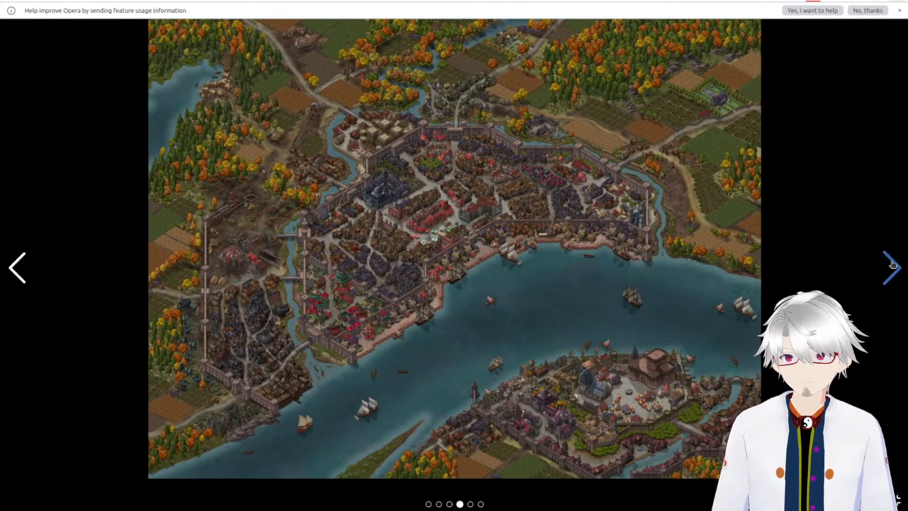
click(892, 267)
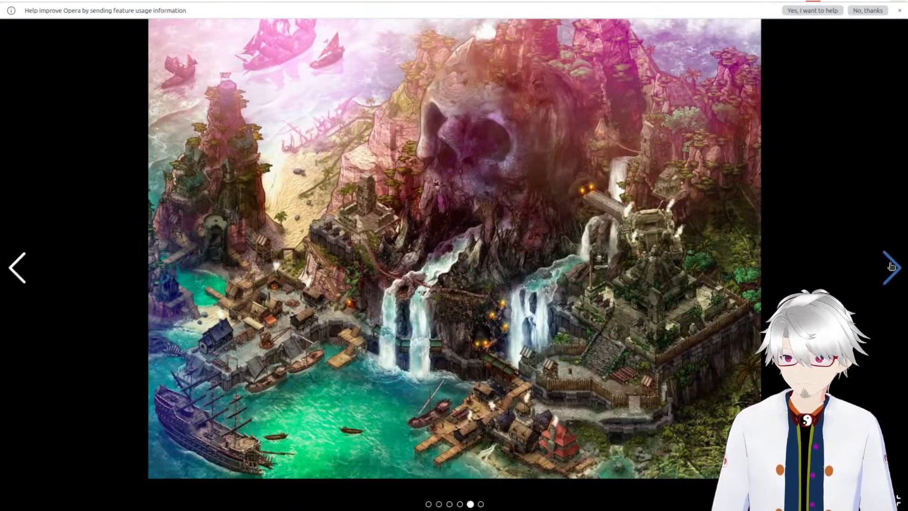
click(892, 268)
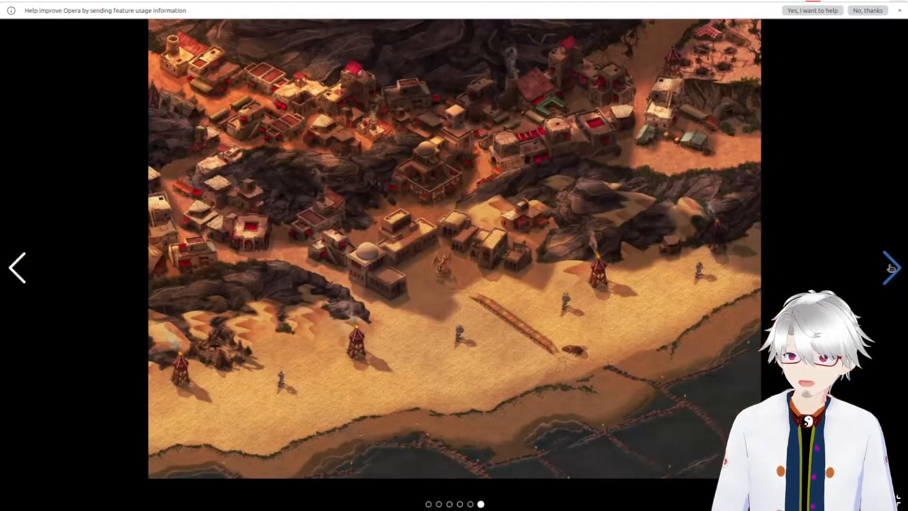
click(891, 272)
click(892, 272)
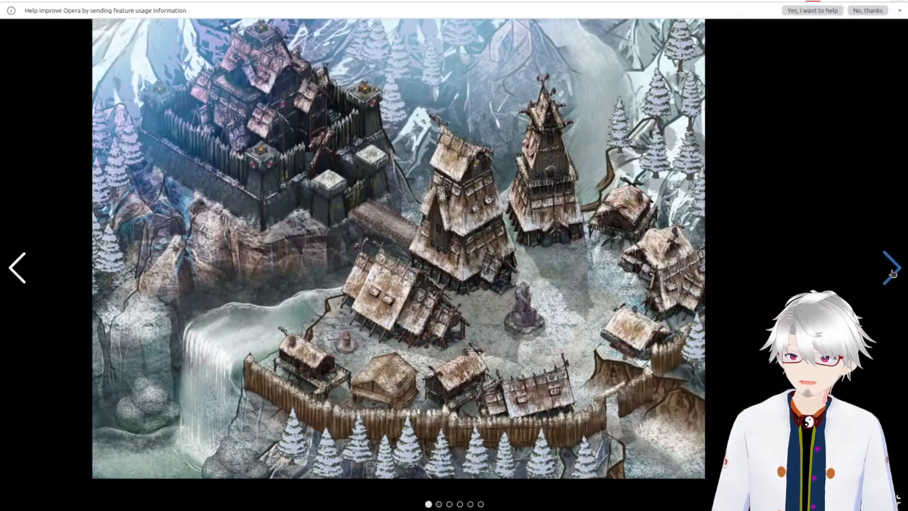
click(892, 272)
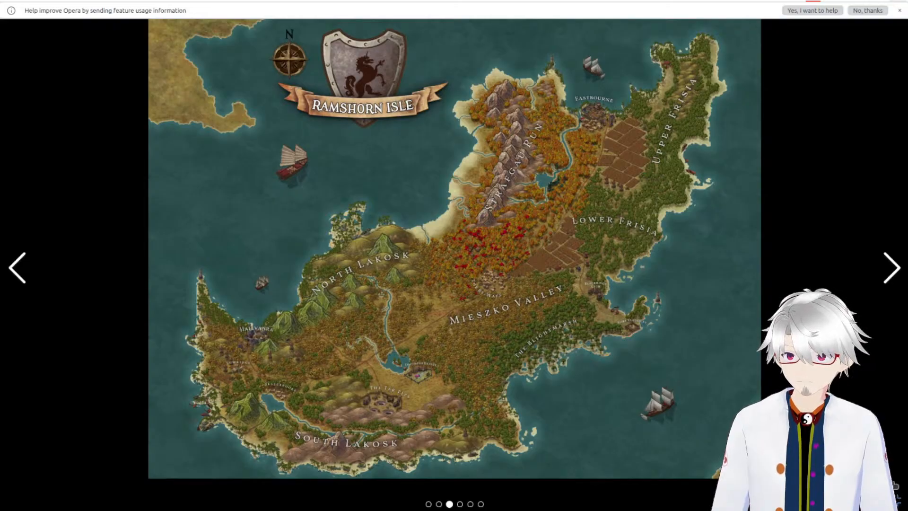
key(Escape)
Step: Select the Fantasy World style and examine its sample maps in full screen
scroll(359, 231, up, 3)
click(354, 241)
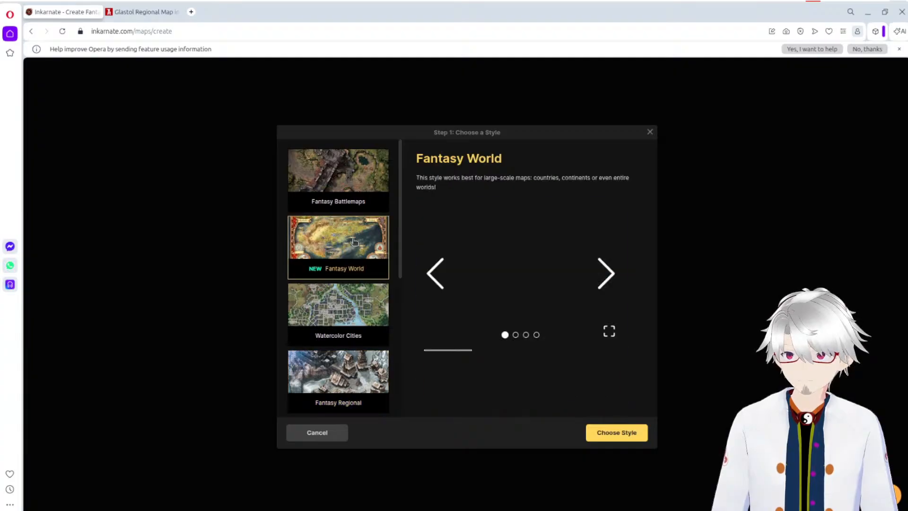
click(609, 332)
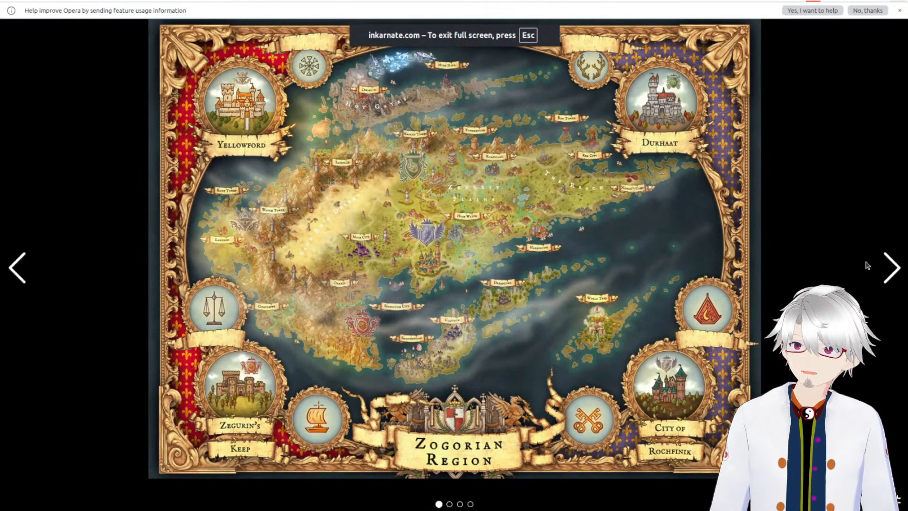
click(888, 268)
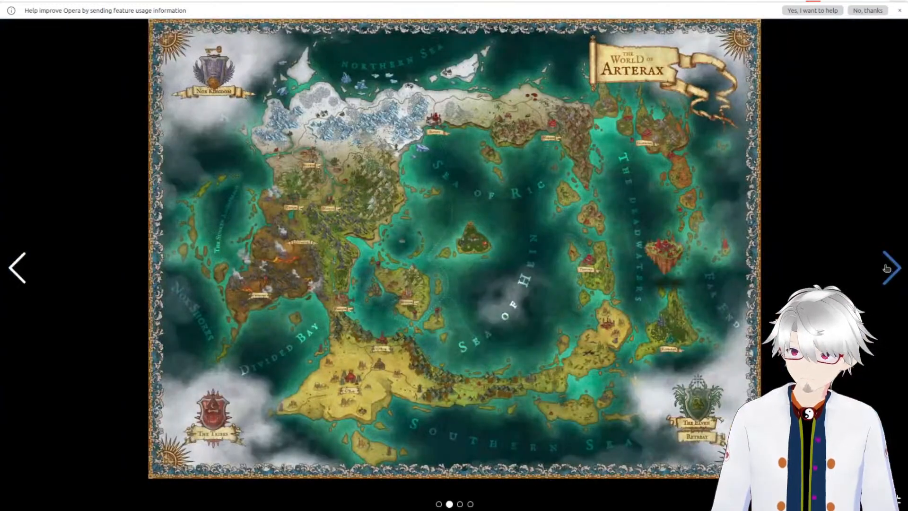
click(889, 271)
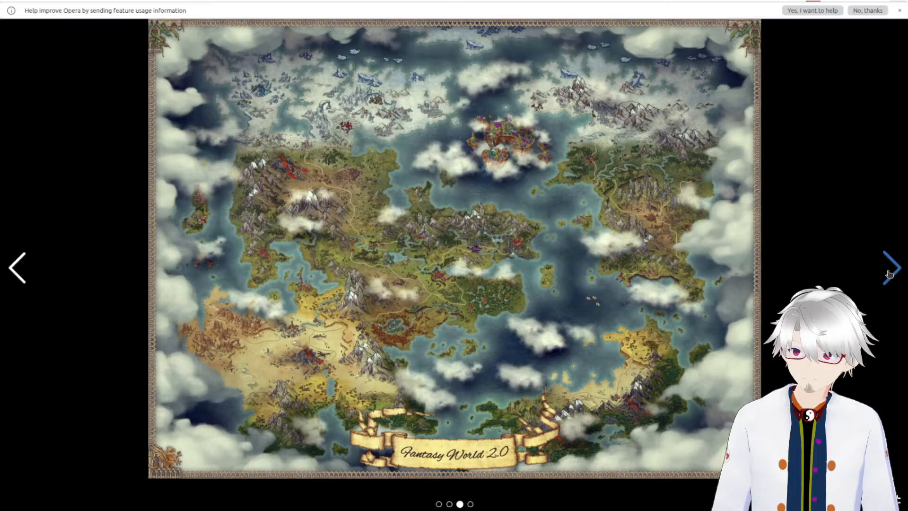
click(888, 270)
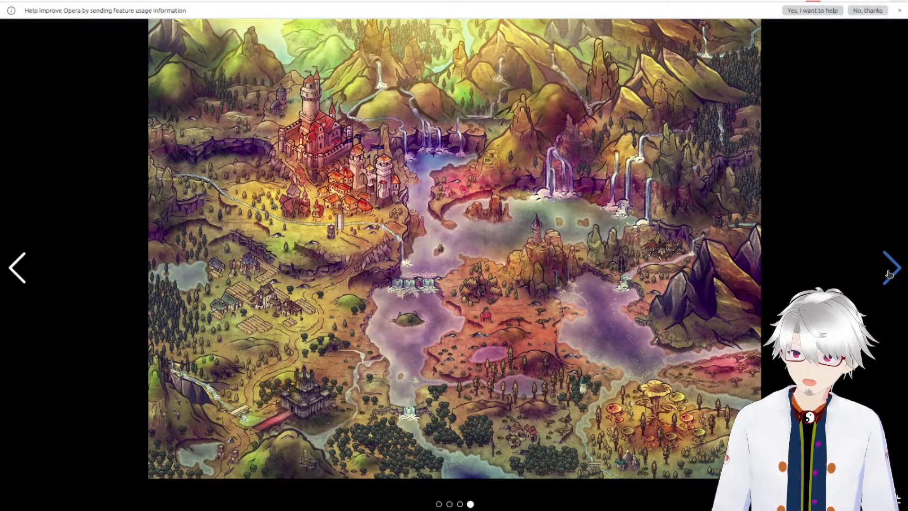
click(892, 270)
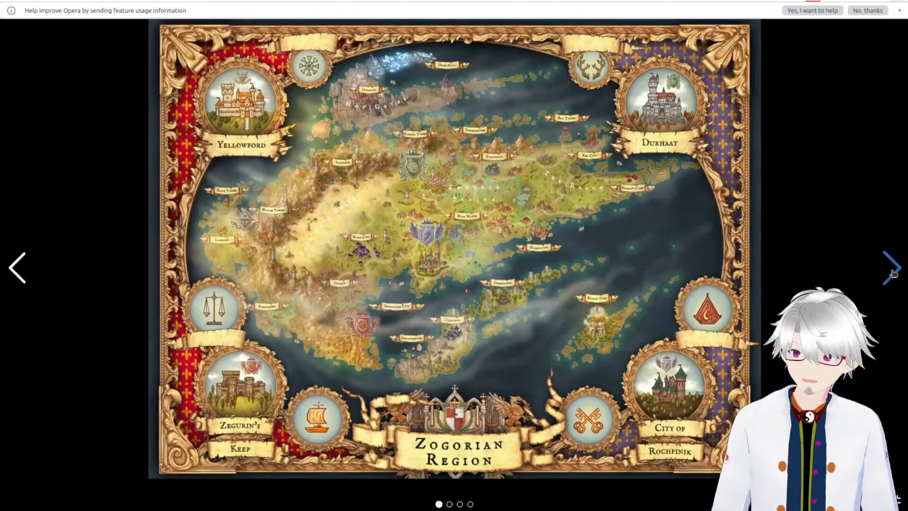
click(892, 272)
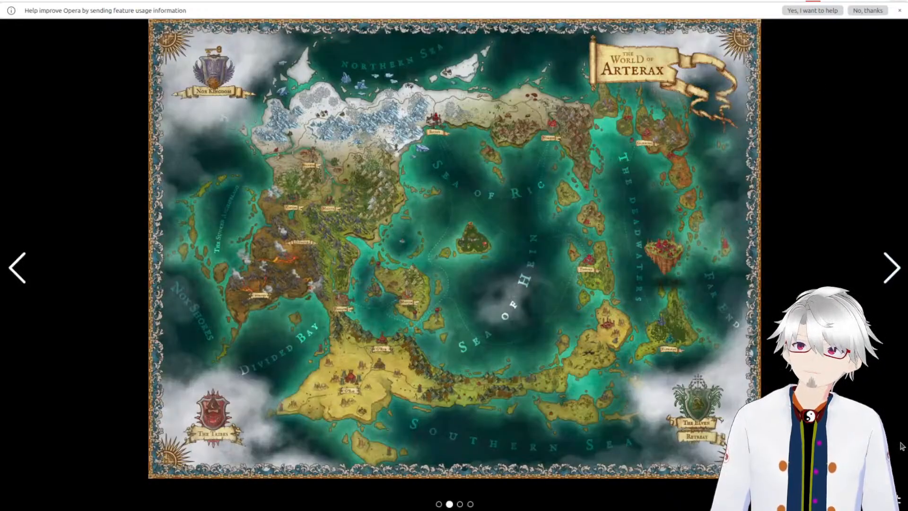
click(891, 269)
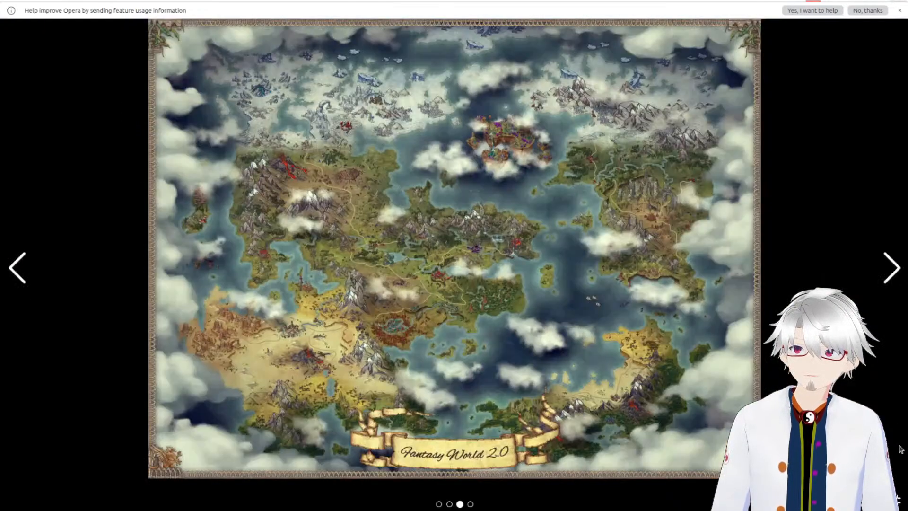
key(Escape)
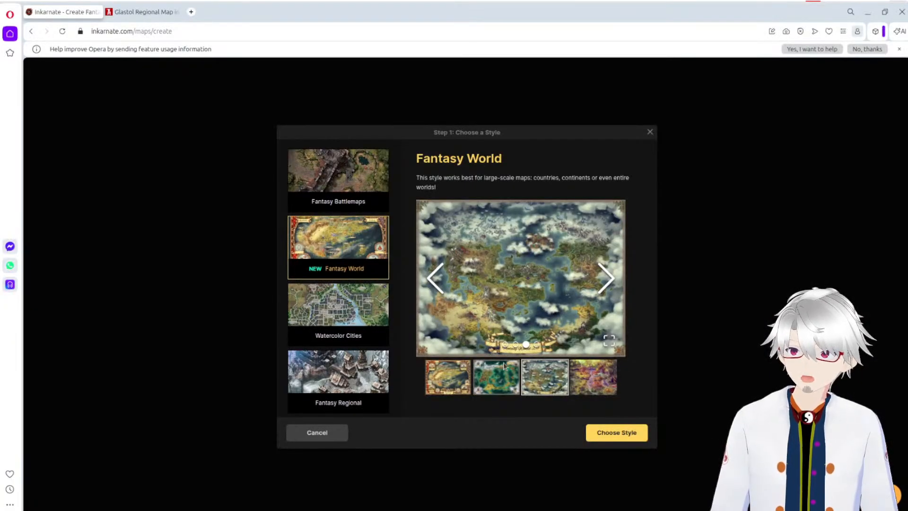
Step: Confirm the Fantasy World style for the new map and name the map Flax Mountains
click(627, 433)
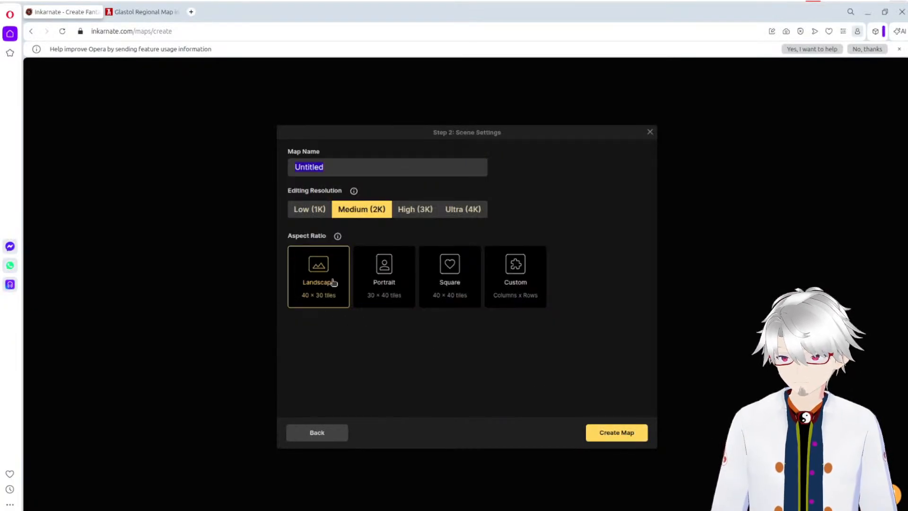
double_click(338, 164)
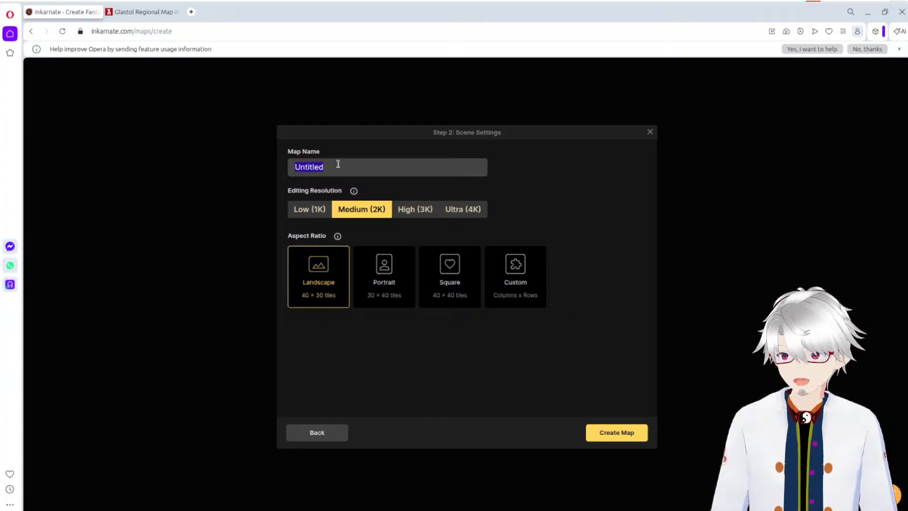
text(Flax Mountains)
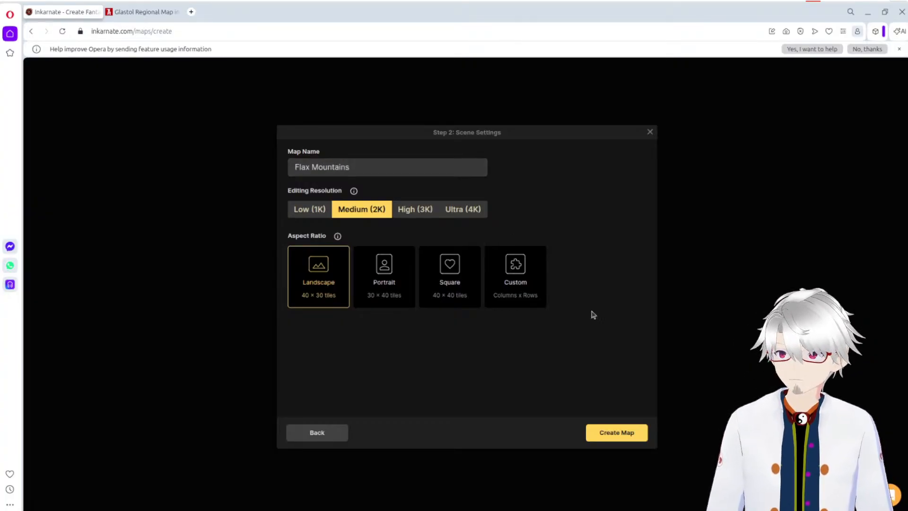
Step: Create the map at Medium (2K) editing resolution with the Landscape 40 × 30 tiles aspect ratio
click(633, 436)
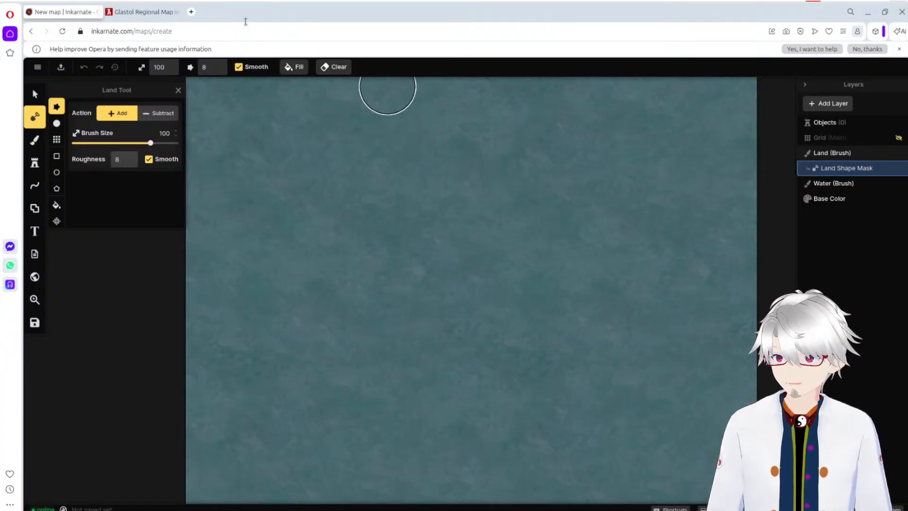
Step: Examine the Glastol reference map in World Anvil, from the Aureolas Basin Valley across the southern islands, snowy mountains and southwestern coast
click(153, 14)
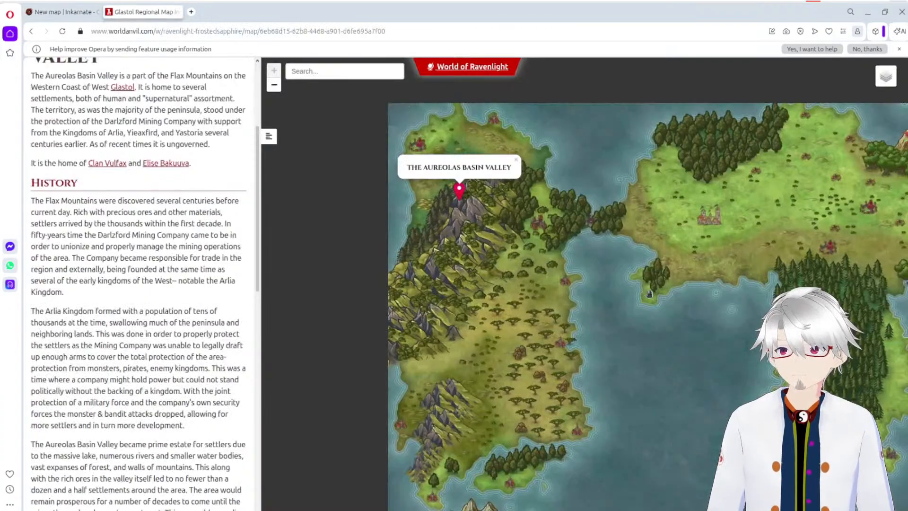
drag(657, 302, 440, 255)
drag(638, 340, 479, 196)
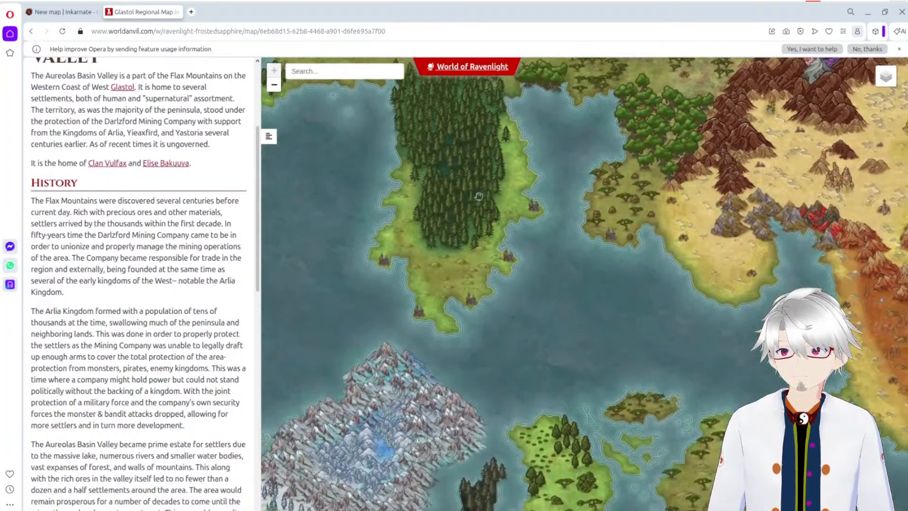
drag(792, 239, 570, 190)
drag(468, 447, 617, 315)
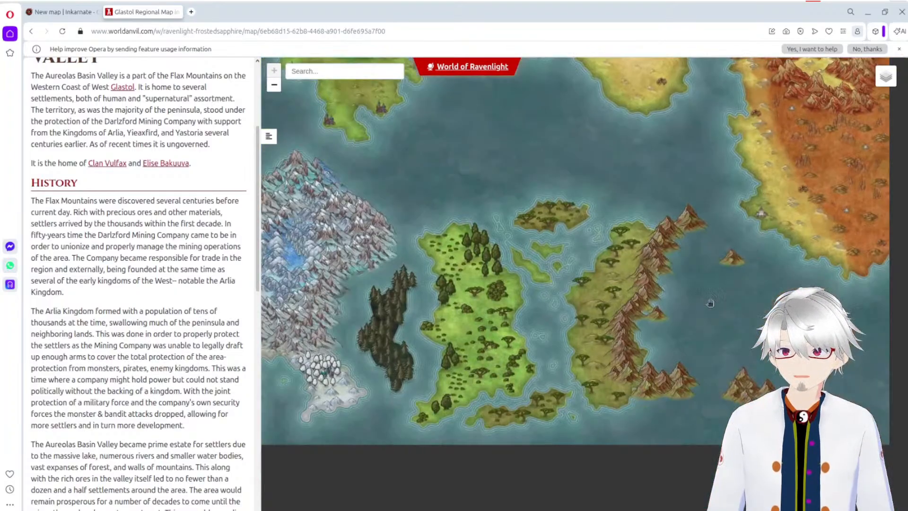
drag(388, 244, 656, 313)
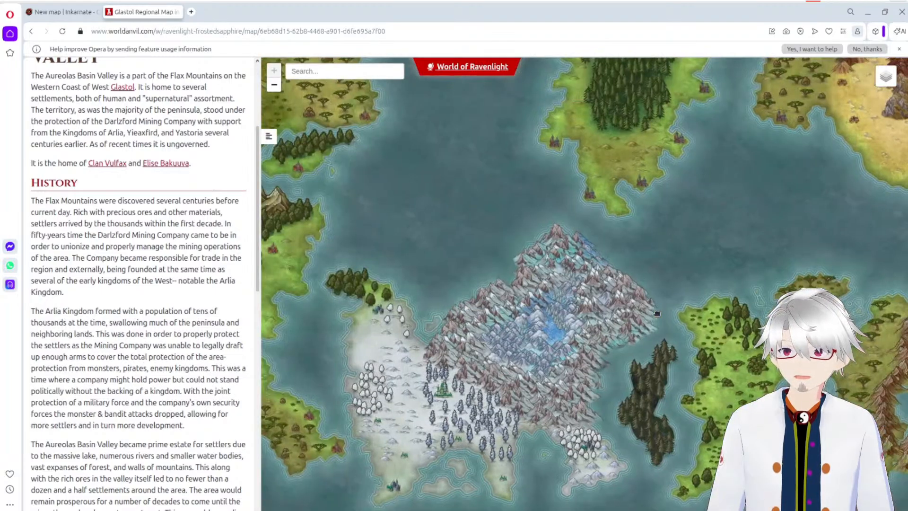
drag(454, 306, 785, 366)
drag(626, 271, 605, 257)
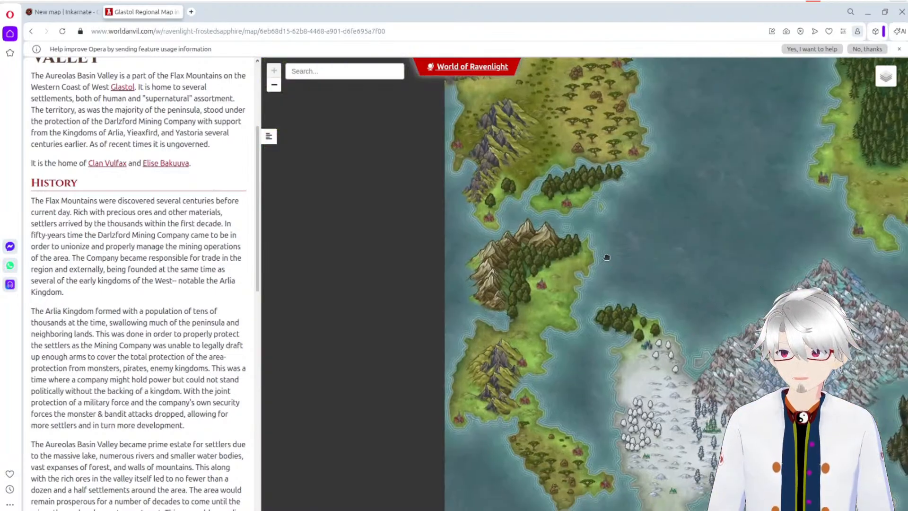
Step: Examine the northern mainland, eastern deserts and central sea of the Glastol map, ending back at the Aureolas Basin Valley
drag(619, 106, 628, 195)
drag(871, 102, 663, 308)
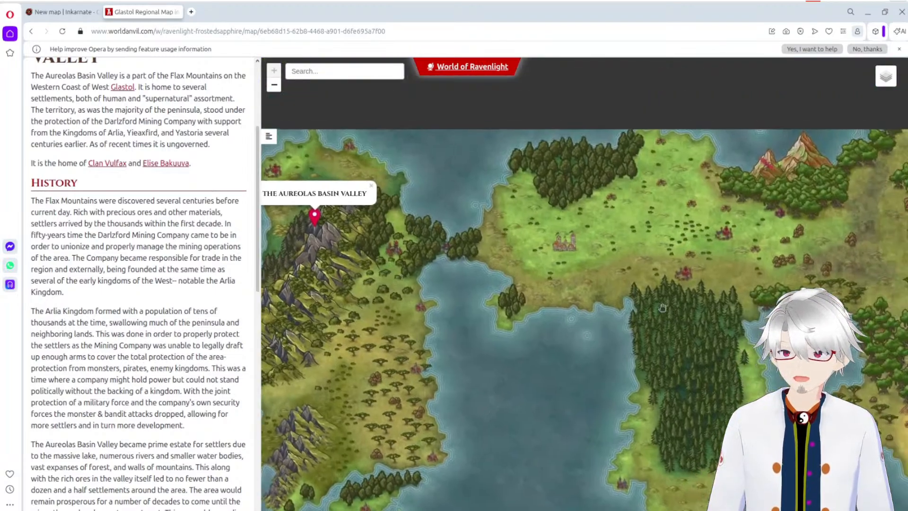
drag(894, 298, 681, 214)
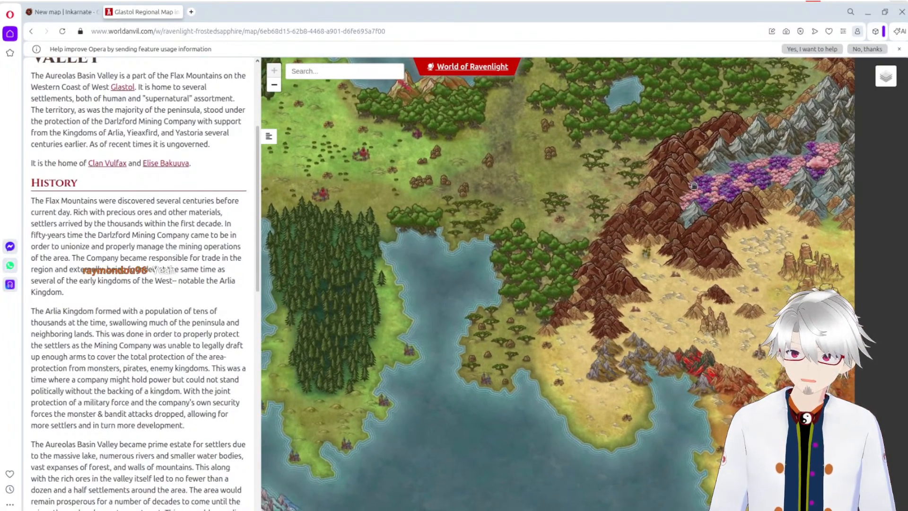
drag(574, 316, 559, 190)
drag(636, 439, 548, 312)
drag(691, 327, 676, 344)
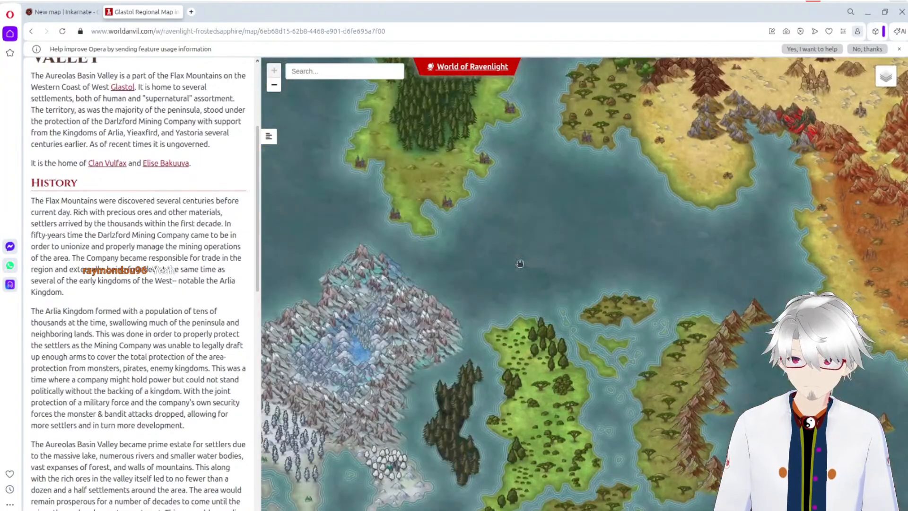
mouse_move(479, 240)
mouse_down()
mouse_move(554, 248)
mouse_move(709, 364)
mouse_up()
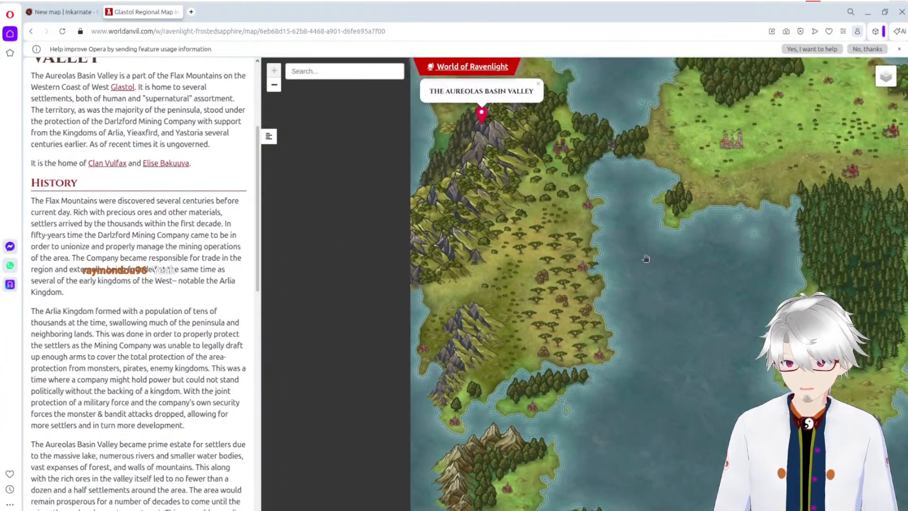
drag(625, 189, 624, 272)
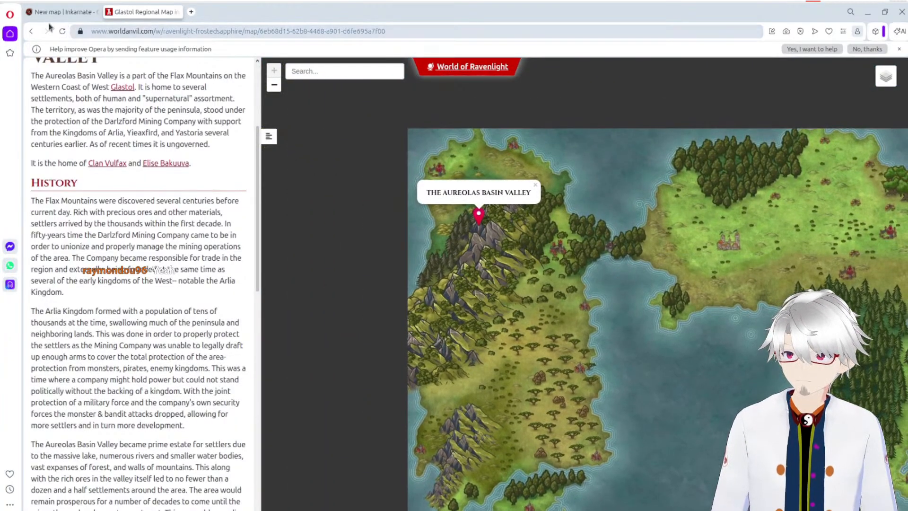
Step: Dismiss the Aureolas Basin Valley label on the reference map and examine the Flax Mountains terrain beneath it
click(62, 12)
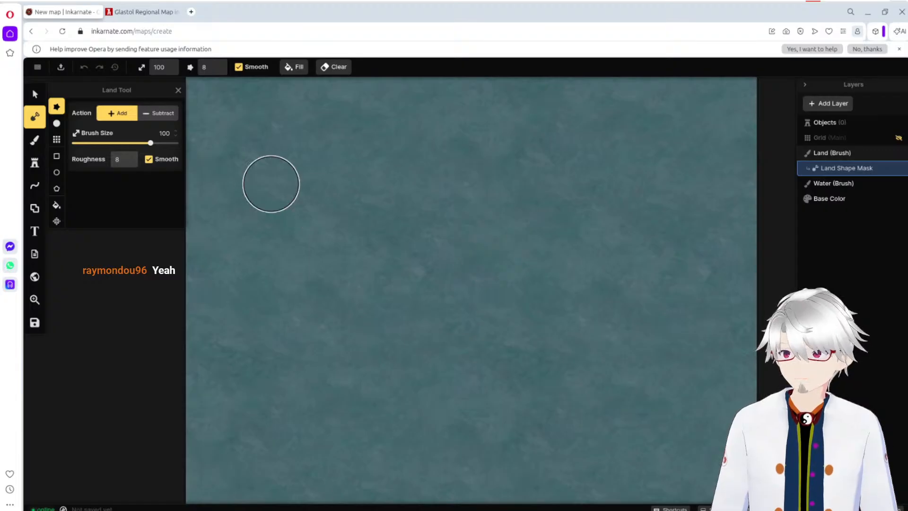
click(138, 12)
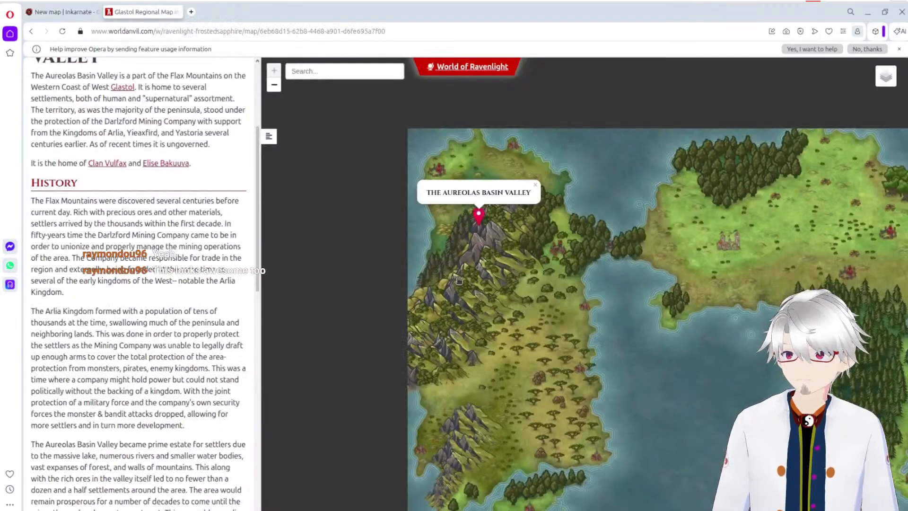
click(536, 185)
mouse_move(567, 269)
mouse_down()
mouse_move(574, 318)
mouse_move(578, 269)
mouse_up()
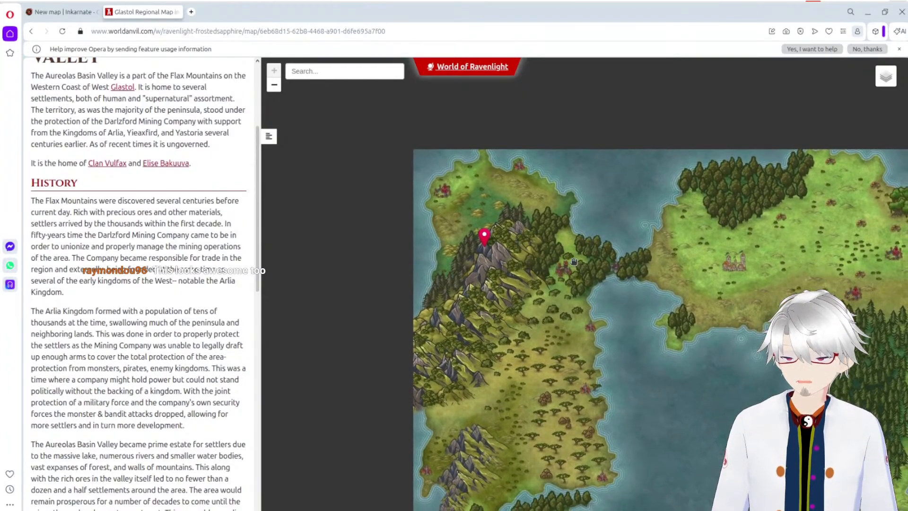
Step: Return to the Inkarnate map, set the Land Tool brush size to 200 and cover the whole canvas with land
click(76, 8)
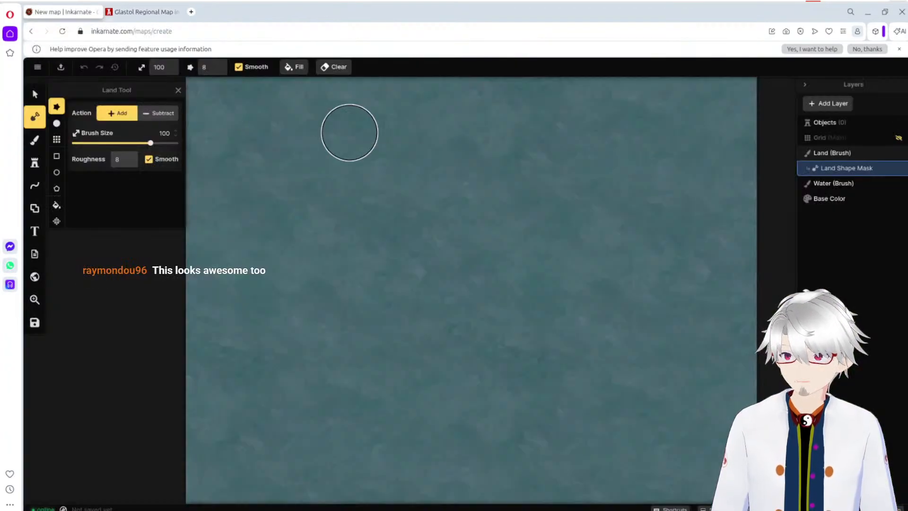
drag(151, 143, 176, 143)
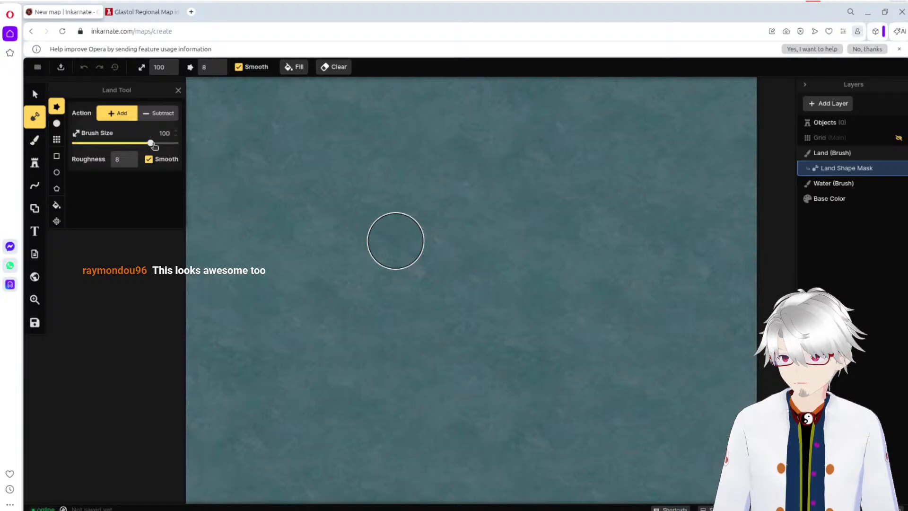
mouse_move(288, 123)
mouse_down()
mouse_move(239, 125)
mouse_move(675, 111)
mouse_move(671, 146)
mouse_move(227, 189)
mouse_move(810, 202)
mouse_move(213, 236)
mouse_move(612, 283)
mouse_move(616, 308)
mouse_move(128, 372)
mouse_move(700, 393)
mouse_move(389, 446)
mouse_move(126, 462)
mouse_move(709, 468)
mouse_up()
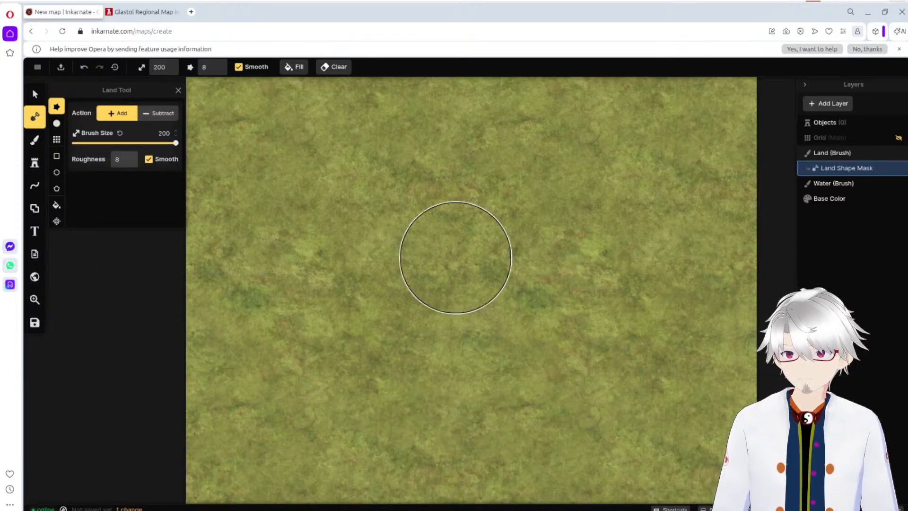
Step: Check the Flax Mountains area on the Glastol reference map once more, ending back on the new map
click(145, 15)
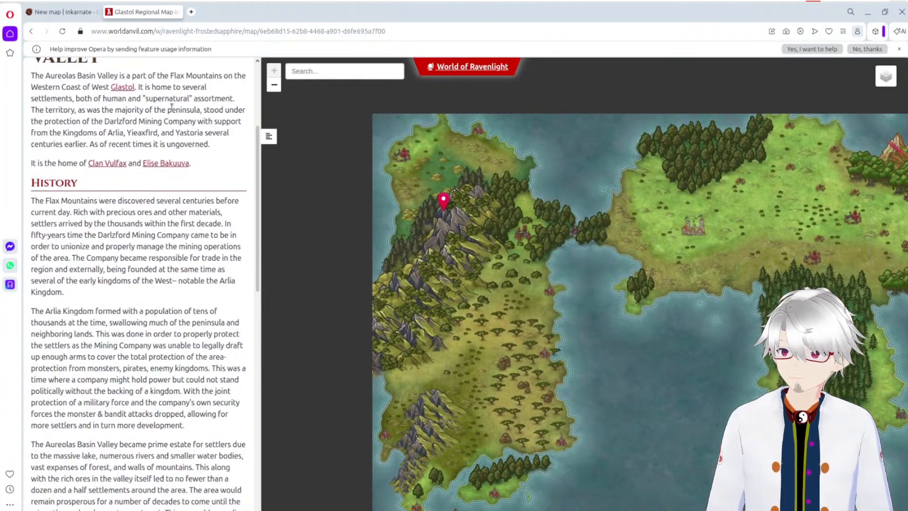
click(64, 12)
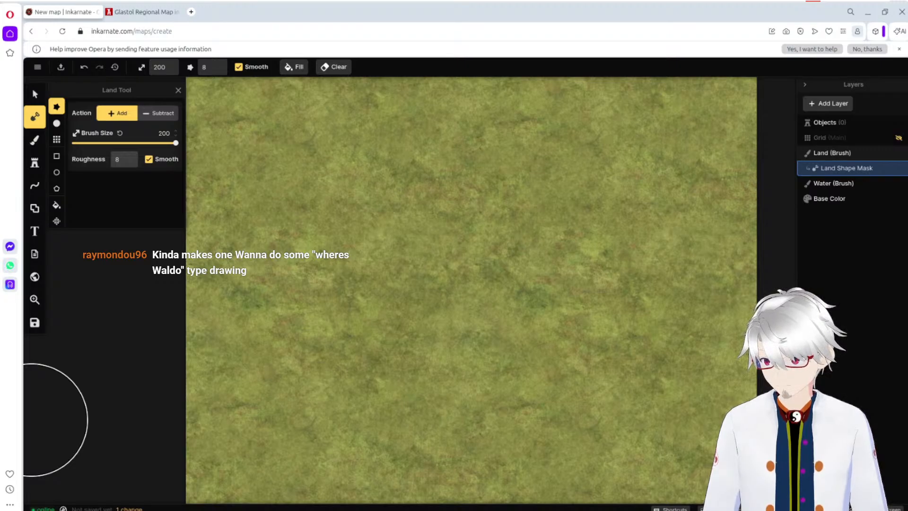
click(151, 510)
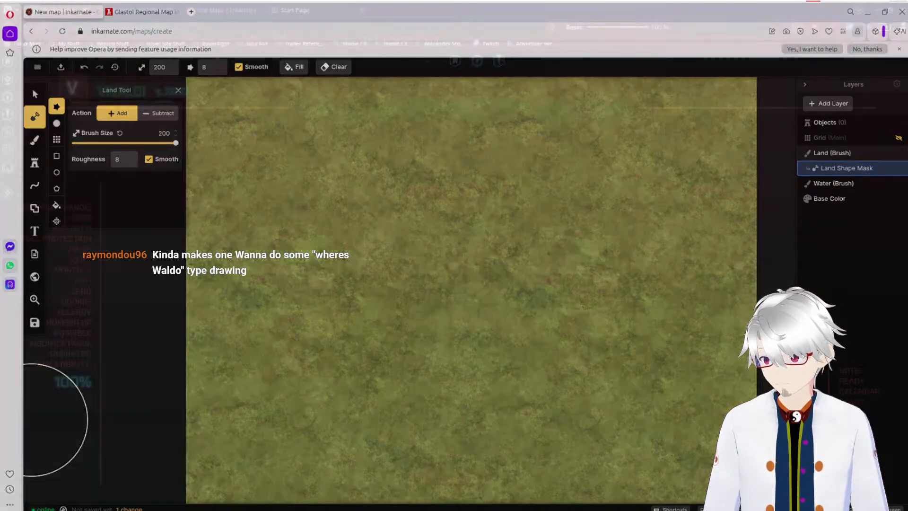
text(https://x.com/inkarnaterpg)
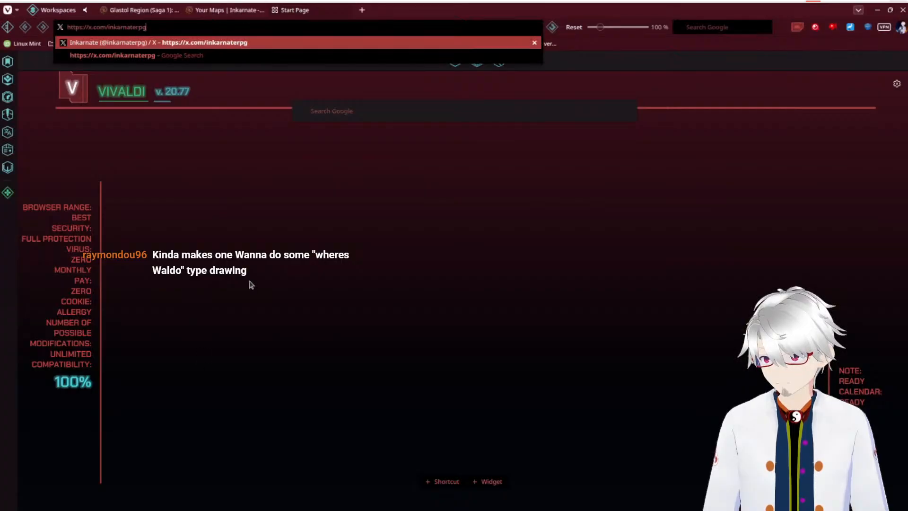
key(Return)
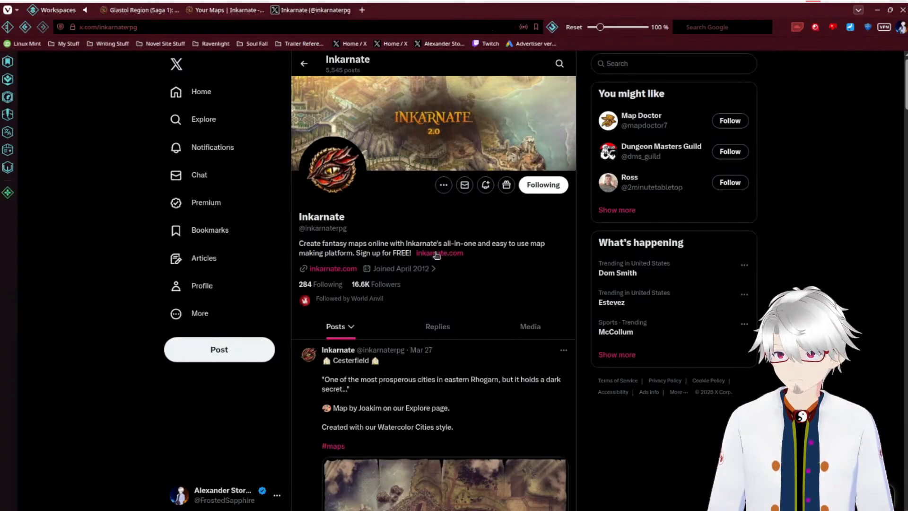
Step: Browse Inkarnate's posted maps and view the Worldbuilder's Periodic Table image at full size before returning to the posts
scroll(325, 287, down, 1)
scroll(325, 287, down, 3)
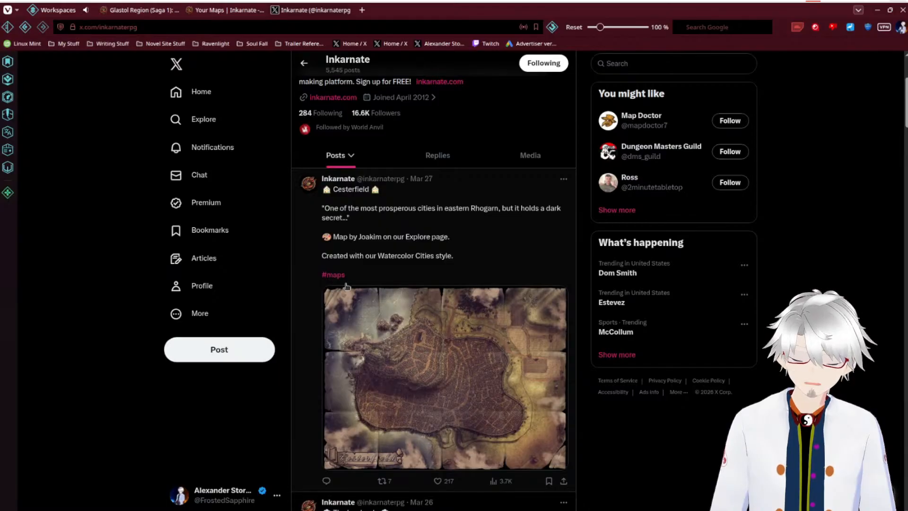
scroll(391, 313, down, 3)
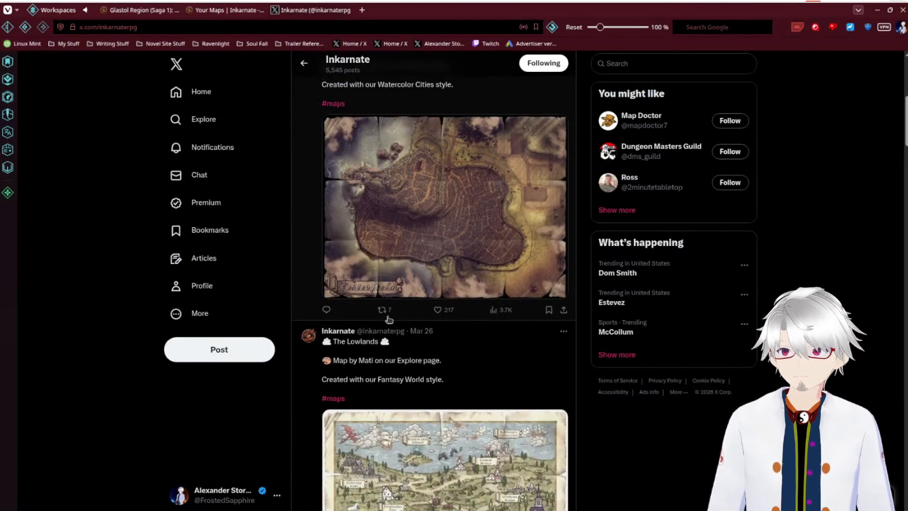
scroll(427, 328, down, 3)
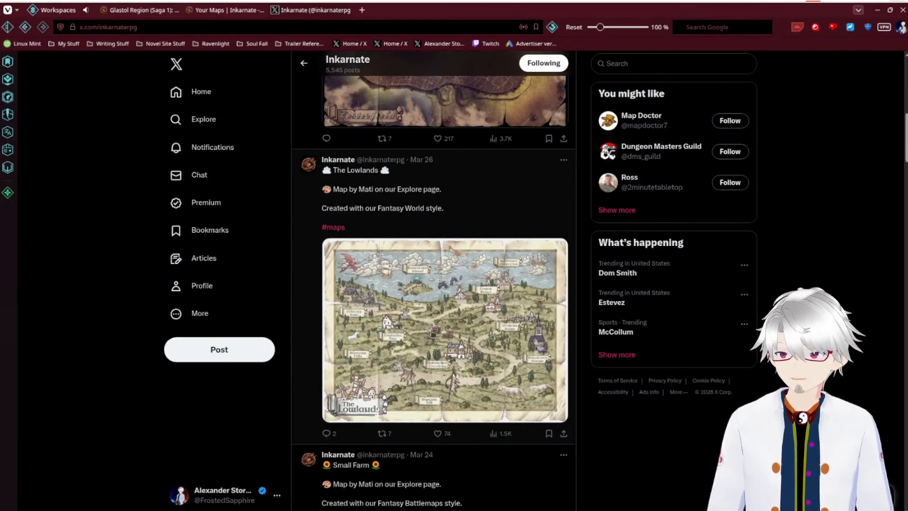
scroll(480, 326, down, 2)
scroll(484, 322, down, 3)
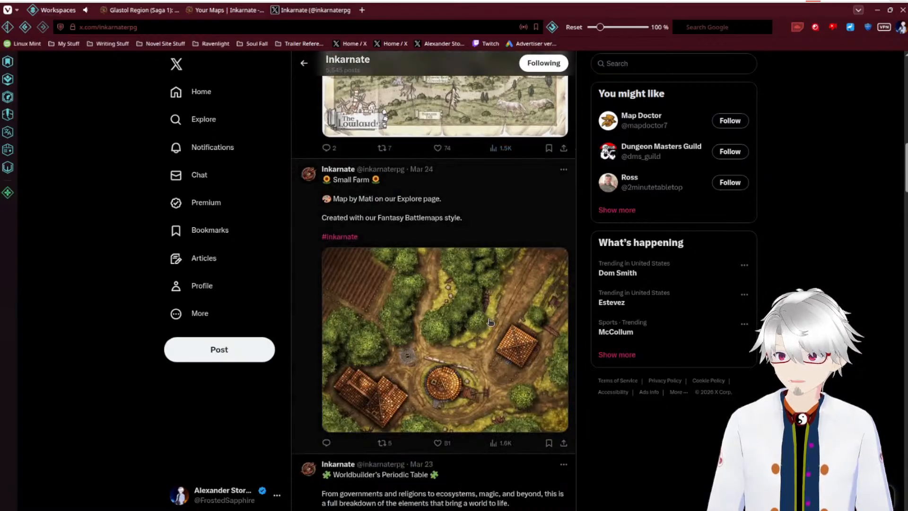
scroll(508, 337, down, 6)
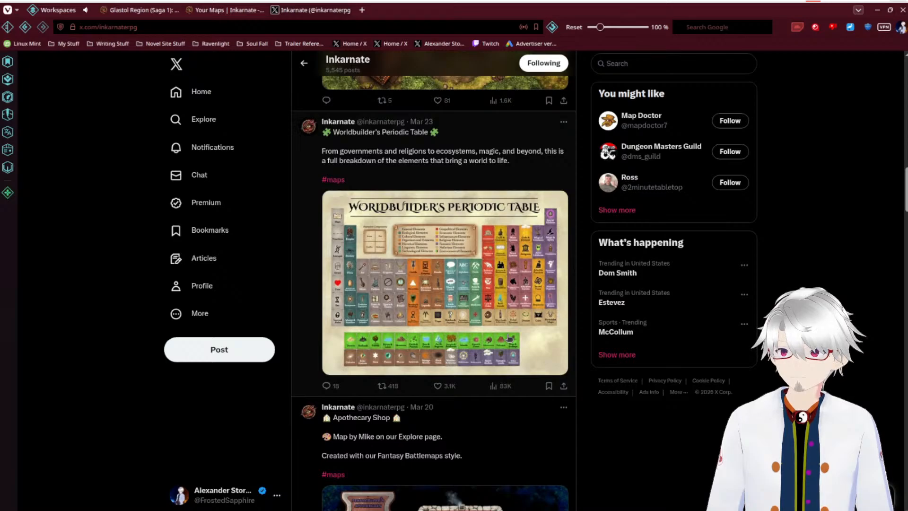
click(483, 296)
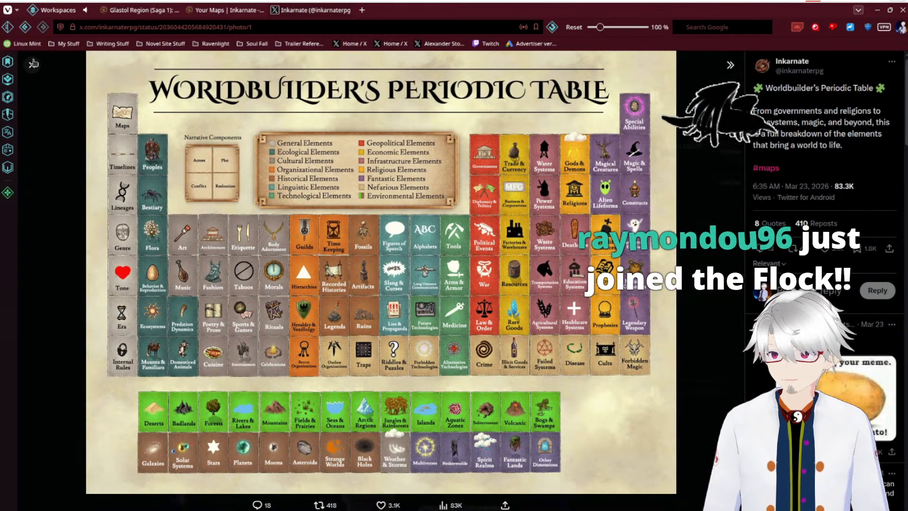
click(33, 63)
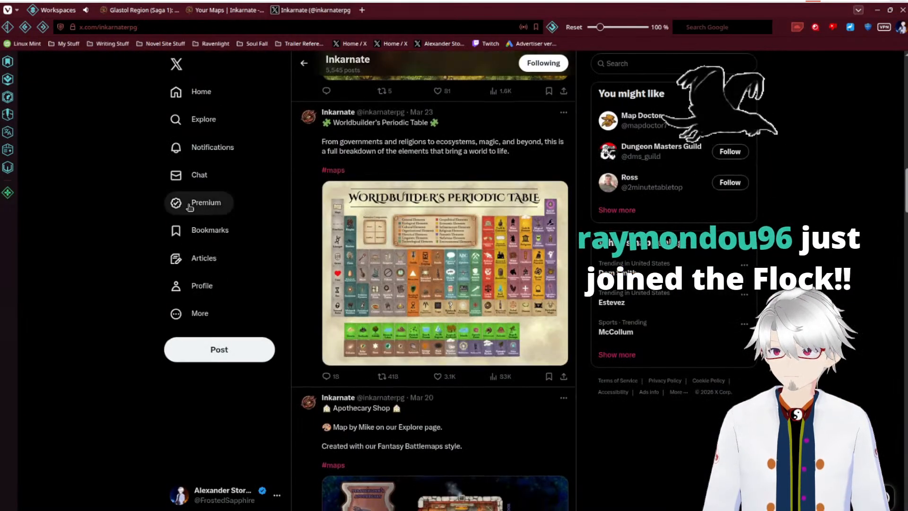
Step: Find the Parchment World style Region Map post, open its image in a new tab and examine it enlarged
scroll(190, 207, down, 15)
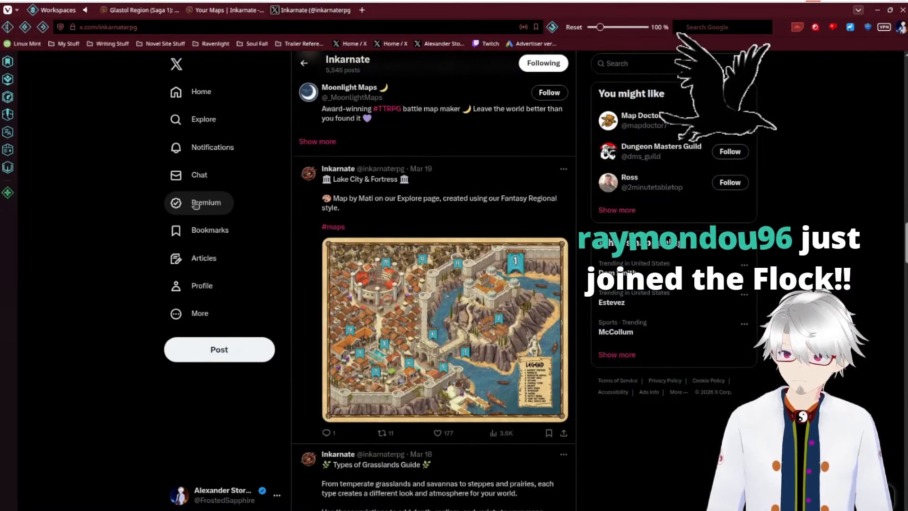
scroll(195, 204, down, 14)
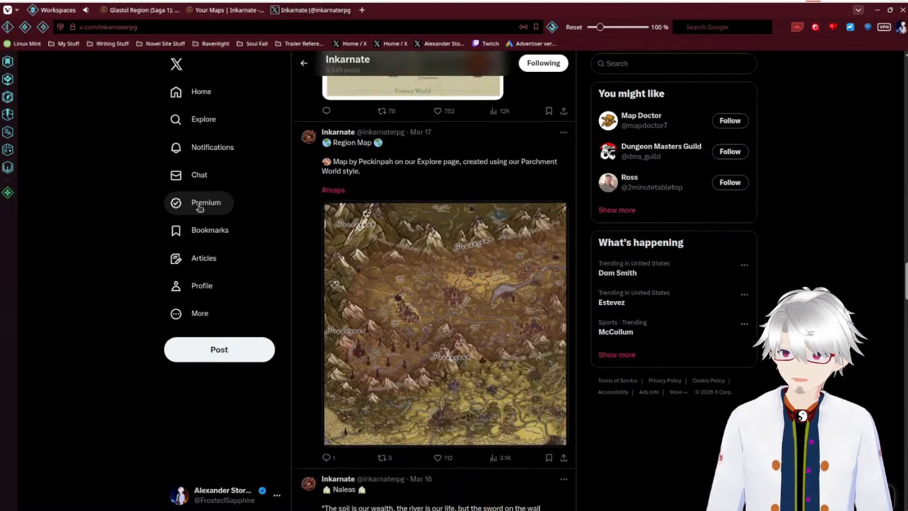
click(467, 309)
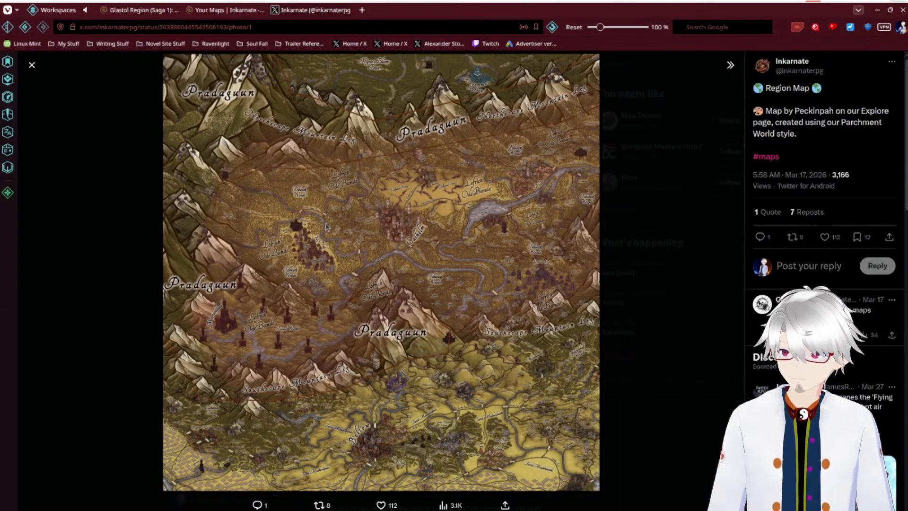
right_click(312, 243)
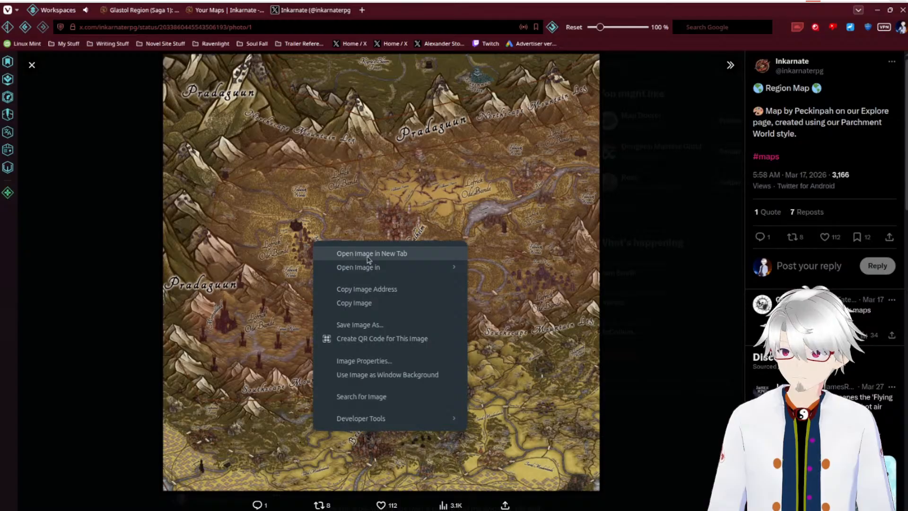
click(367, 255)
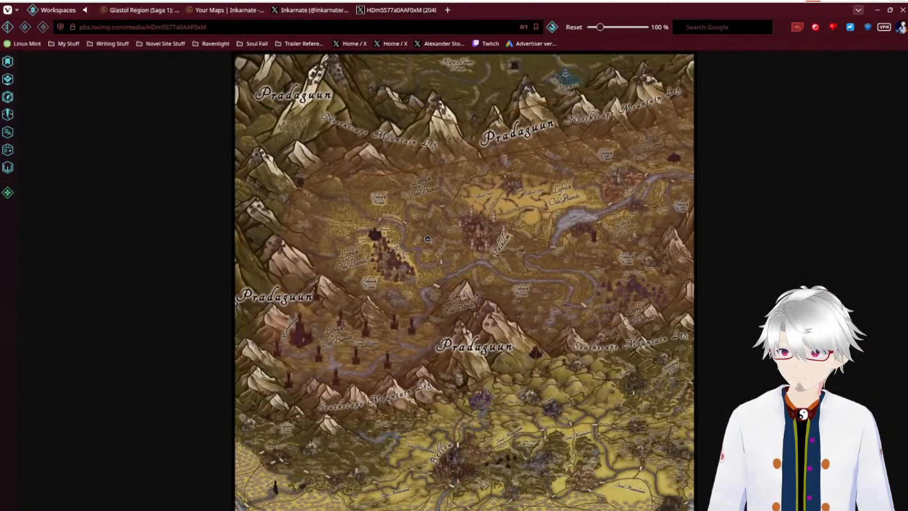
click(371, 253)
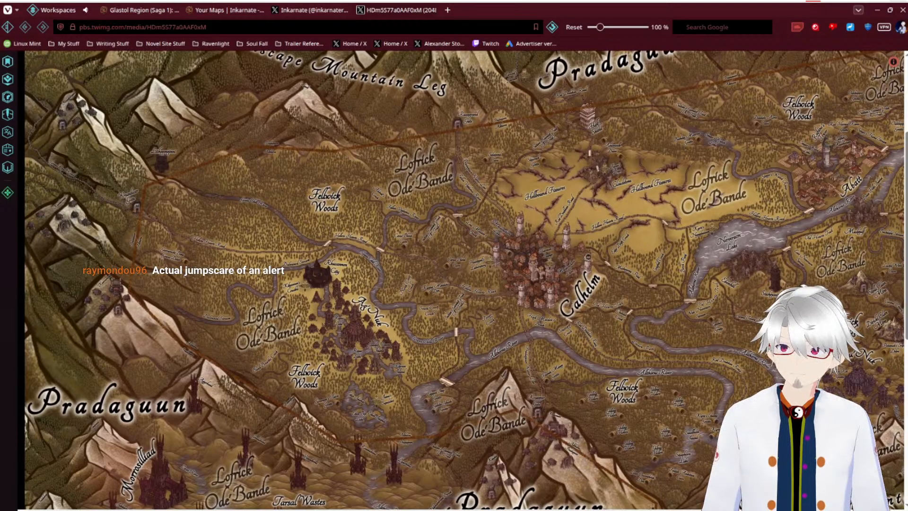
Step: Examine the mountains, towns and terrain across the enlarged Region Map image, from its southern part back up to the northwest
scroll(540, 359, down, 5)
scroll(541, 359, down, 3)
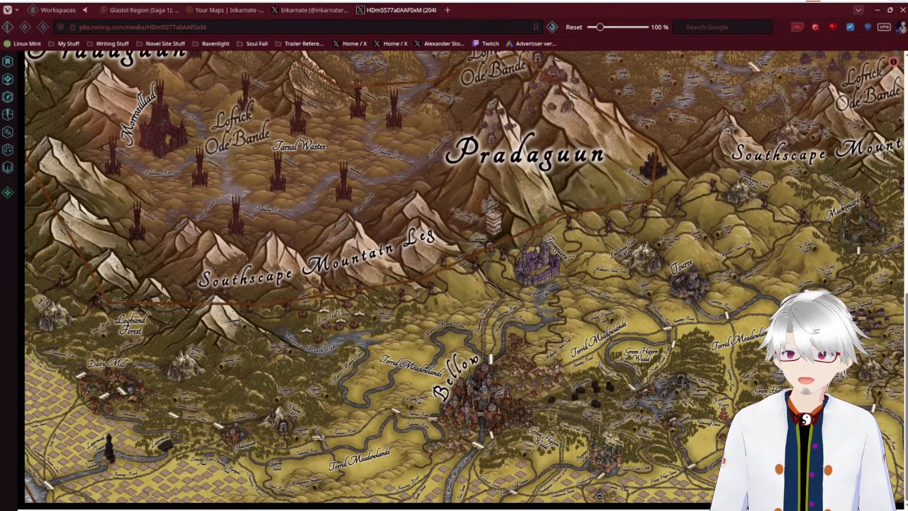
drag(425, 509, 506, 510)
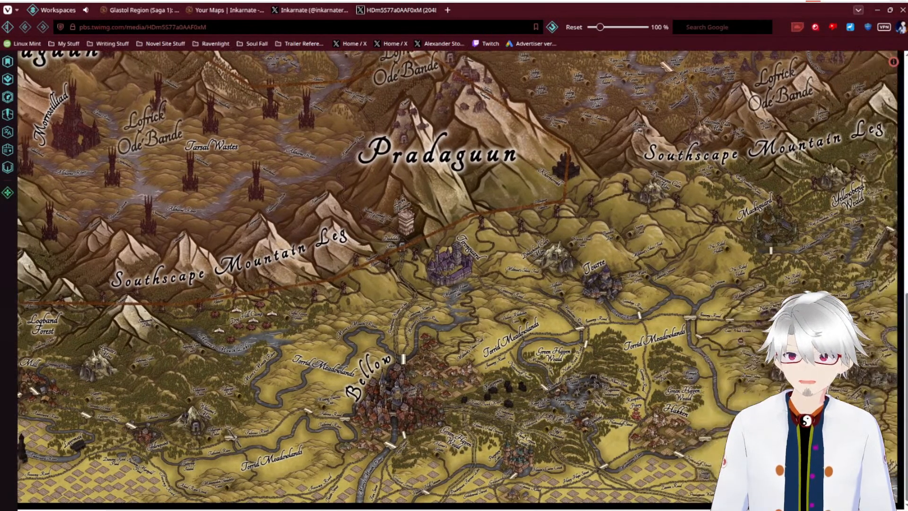
scroll(755, 320, up, 8)
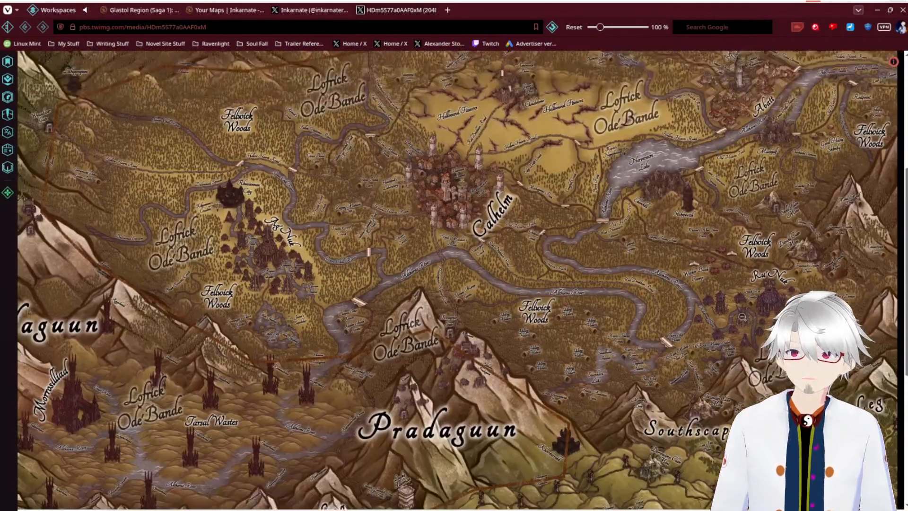
scroll(719, 317, up, 3)
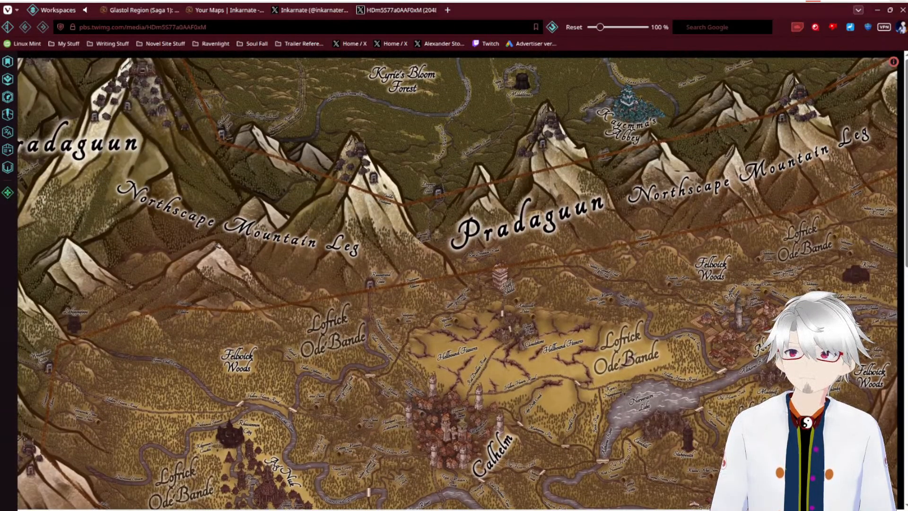
drag(689, 509, 609, 509)
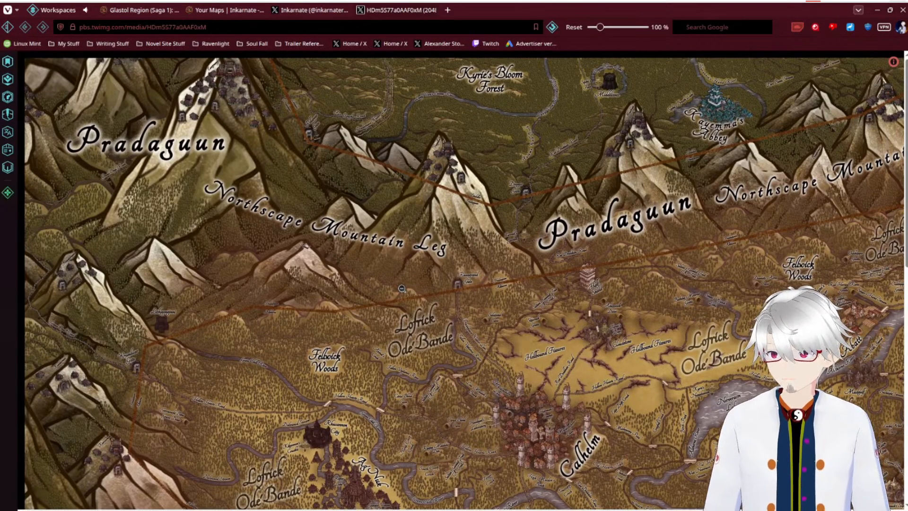
Step: Go back to Inkarnate's post feed and view the Naleas city map enlarged before returning to the posts
click(302, 10)
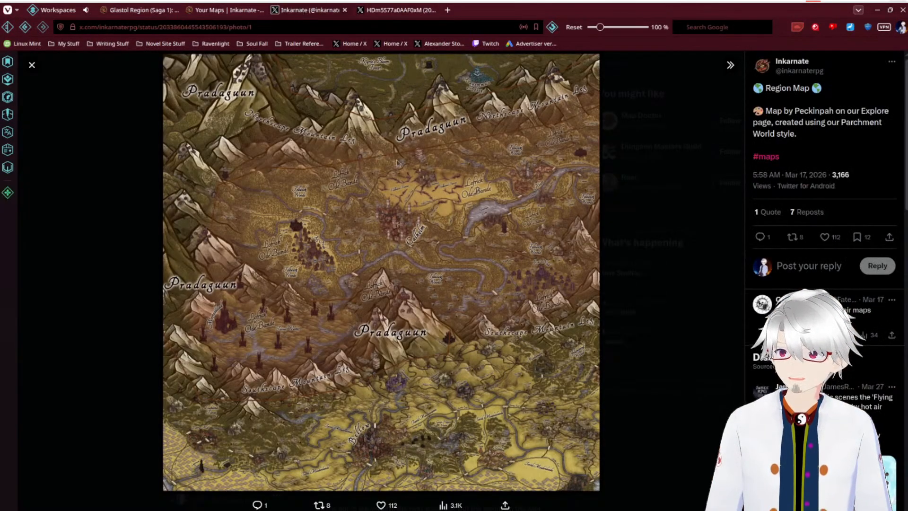
click(137, 308)
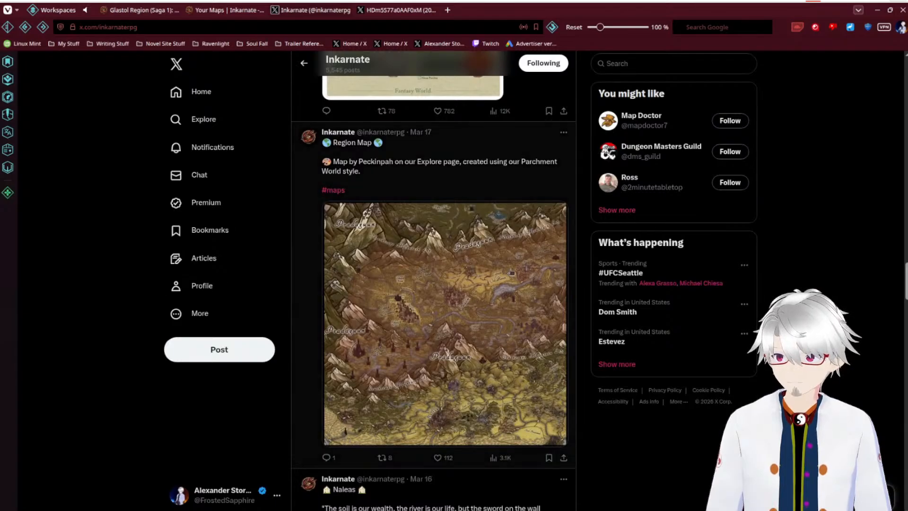
scroll(497, 284, down, 10)
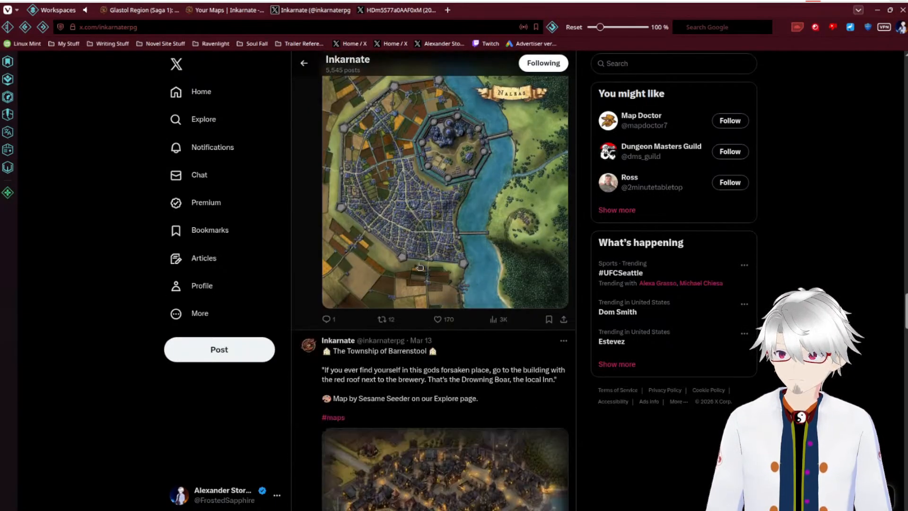
click(411, 213)
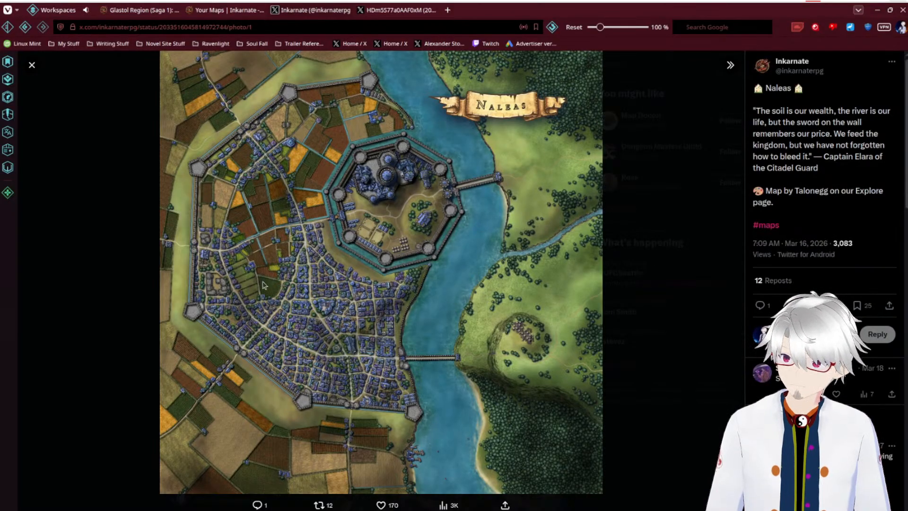
click(114, 244)
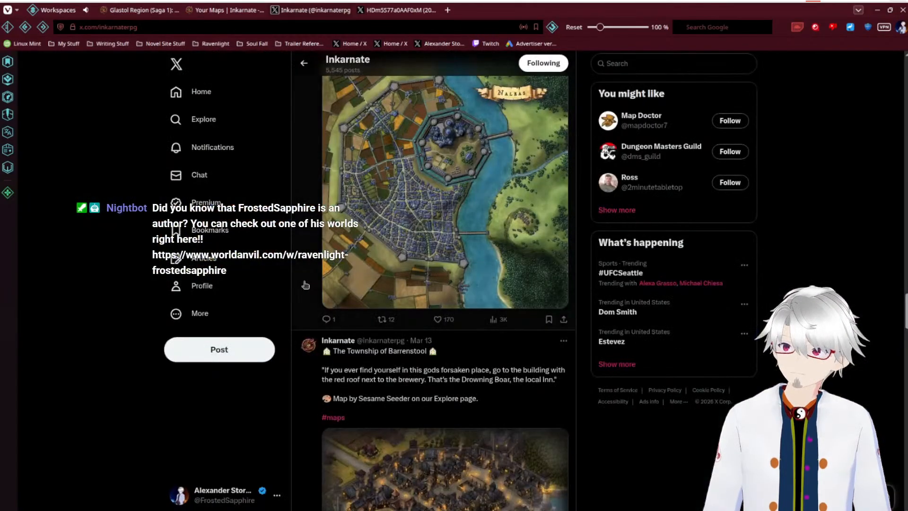
Step: Browse further down Inkarnate's posts, past the Township of Barrenstool and Fort Fluctus maps, to the Undercity map
scroll(394, 304, down, 3)
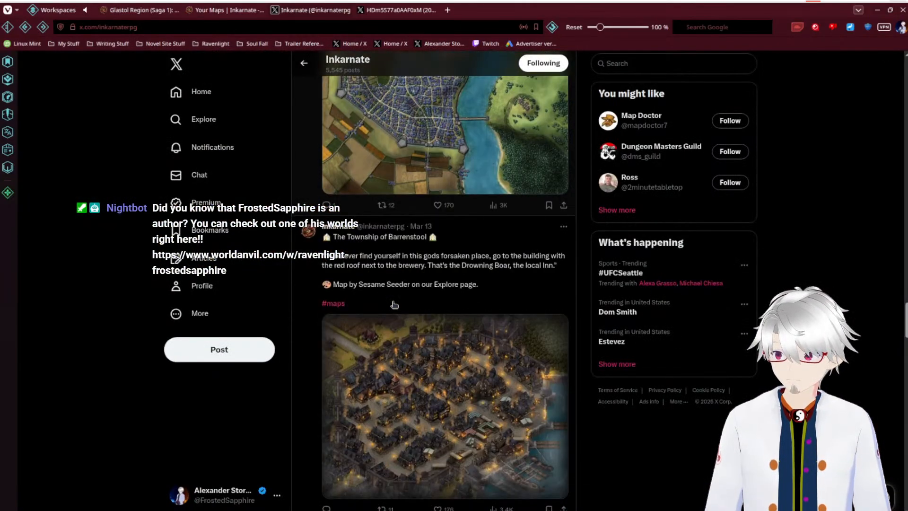
scroll(394, 305, down, 2)
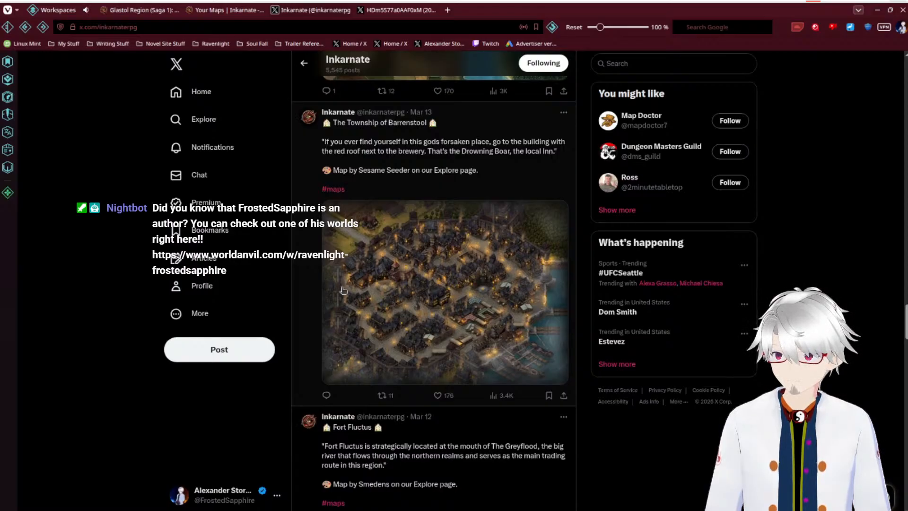
scroll(128, 251, down, 3)
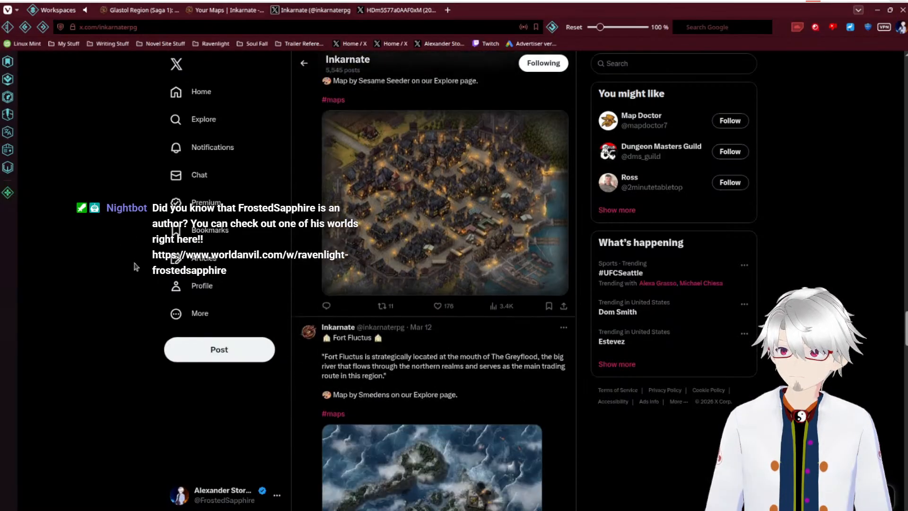
scroll(169, 274, down, 5)
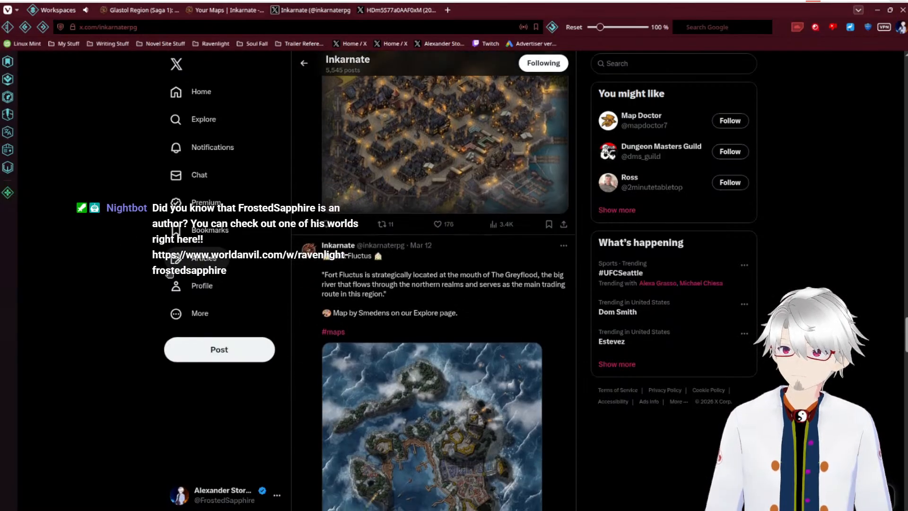
scroll(177, 279, down, 5)
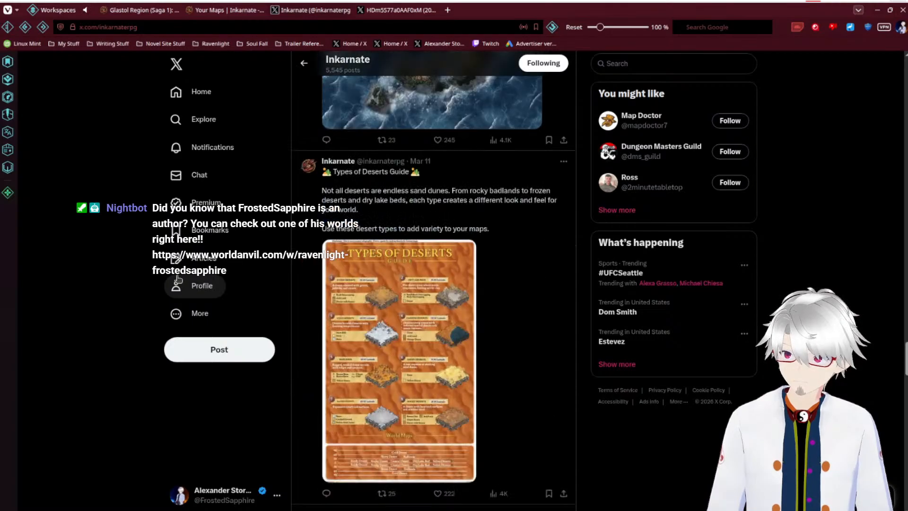
scroll(178, 279, down, 5)
scroll(178, 279, down, 12)
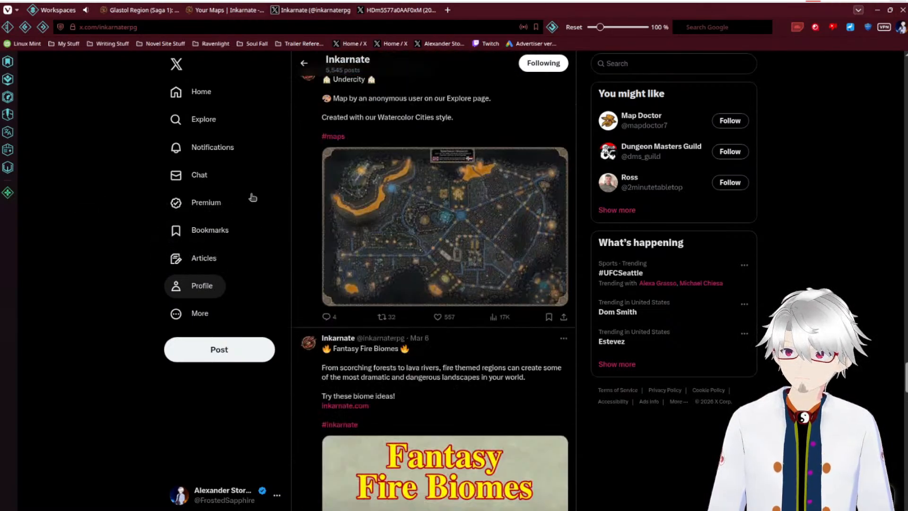
Step: Open the Undercity map image in a new tab, inspect it at full size, and return to Inkarnate's posts
click(367, 216)
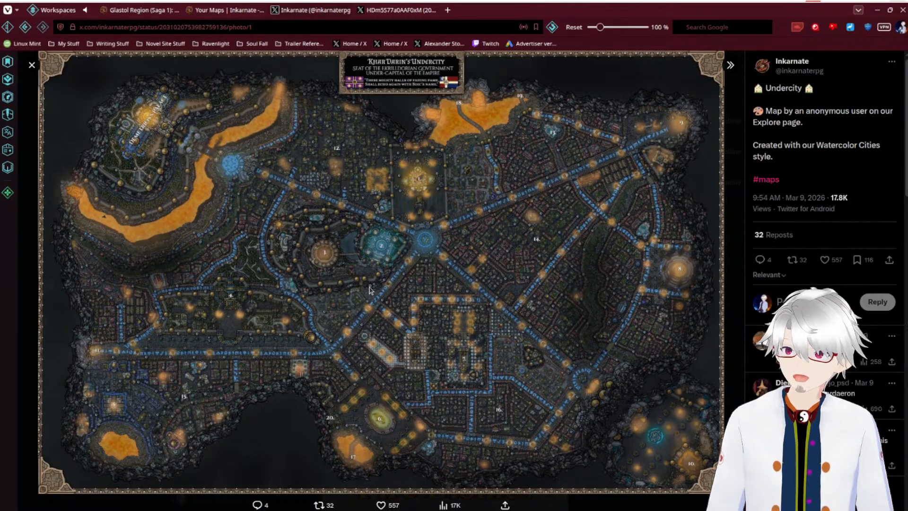
right_click(405, 264)
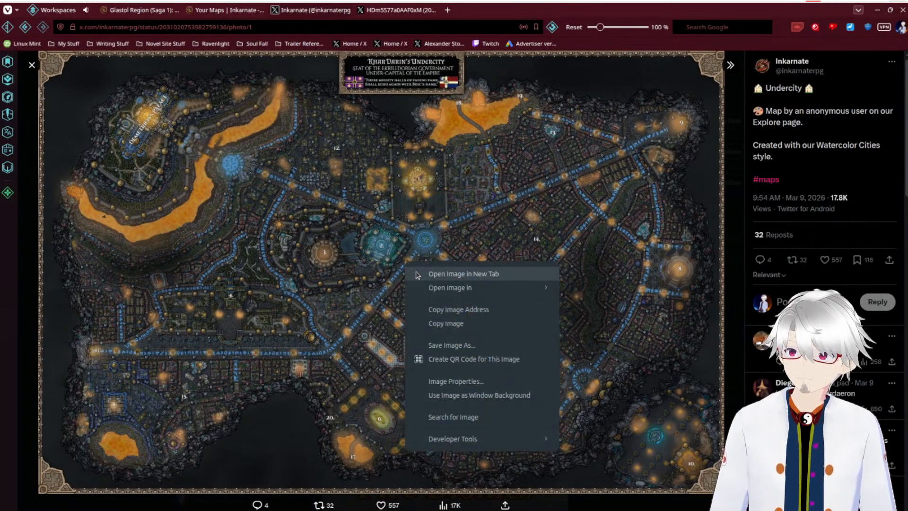
click(417, 273)
click(424, 242)
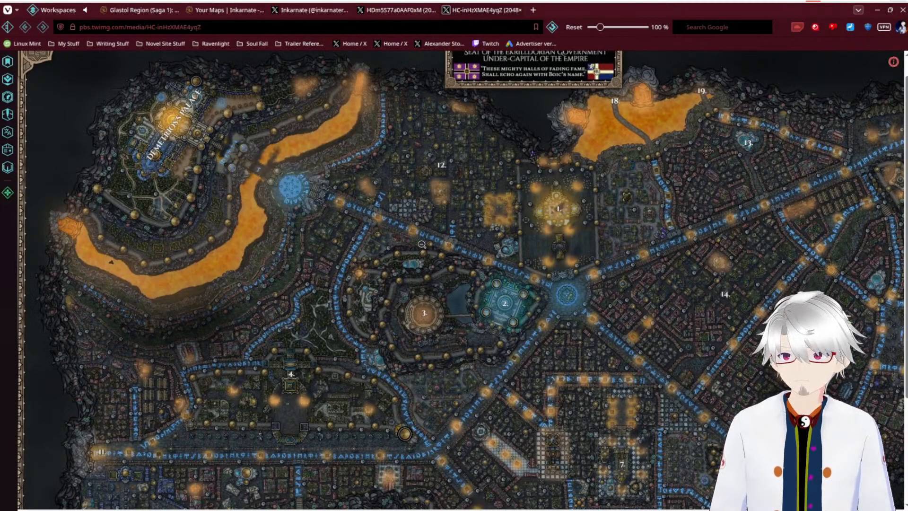
click(422, 244)
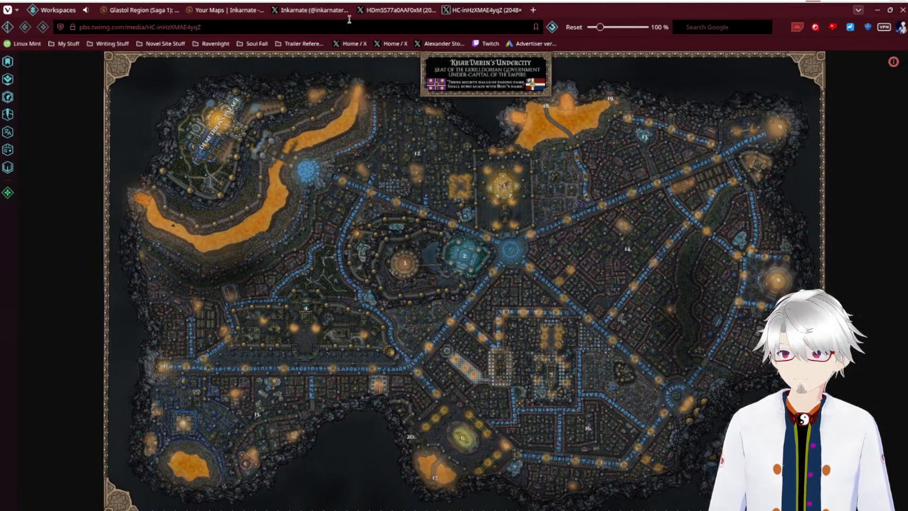
mouse_move(324, 11)
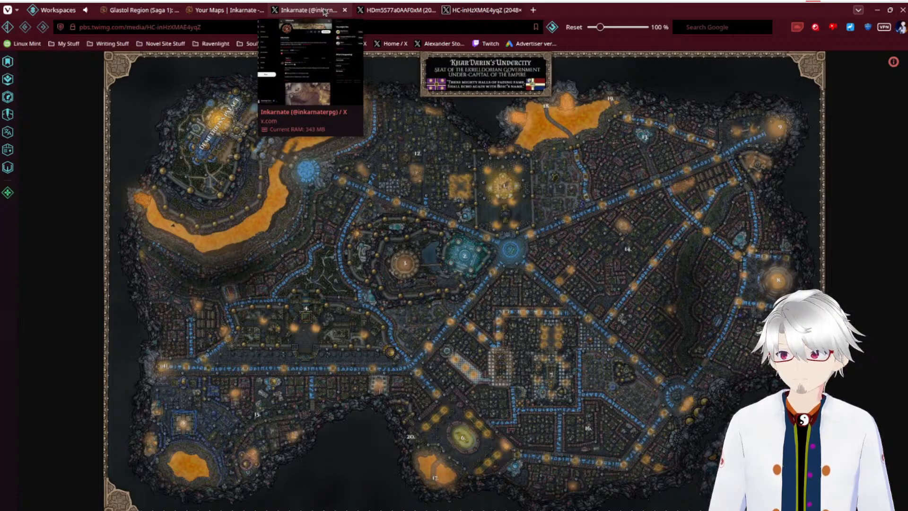
click(325, 12)
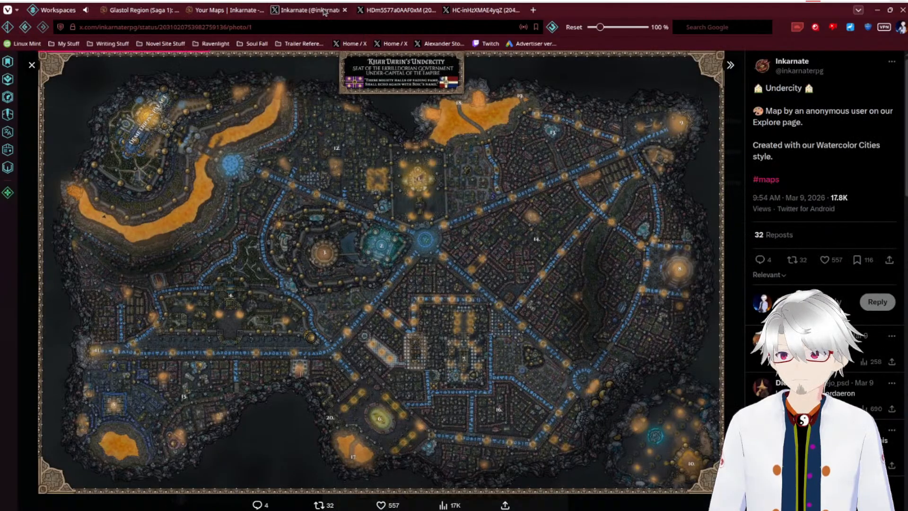
click(31, 65)
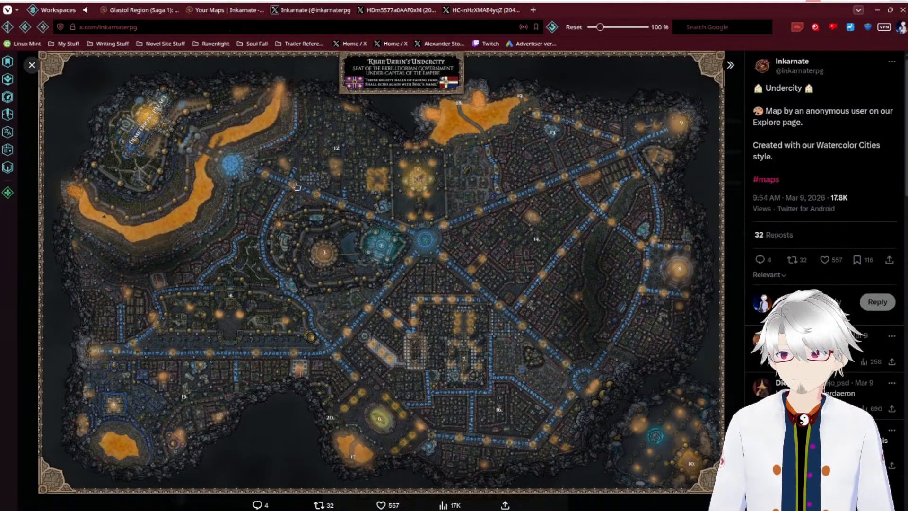
Step: Move past the Fantasy Fire Biomes post and view the Desert City map enlarged, then close it
scroll(385, 221, down, 3)
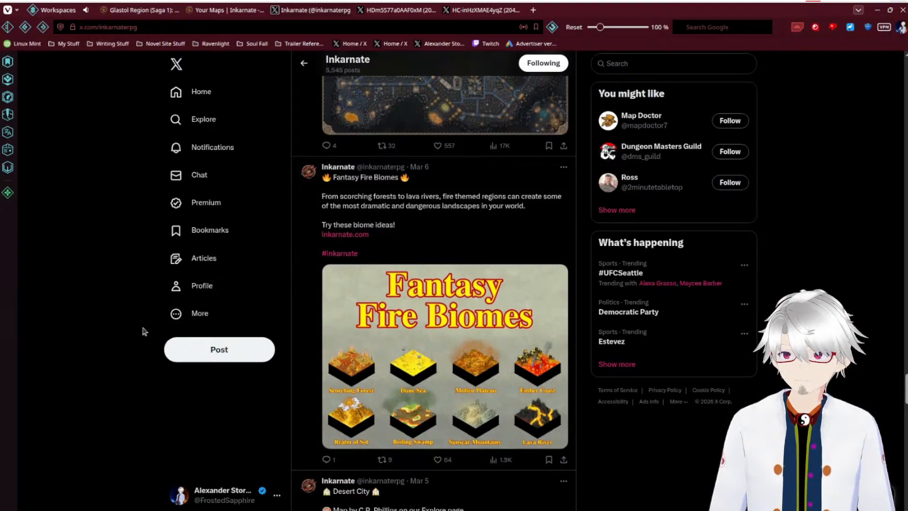
scroll(418, 305, down, 2)
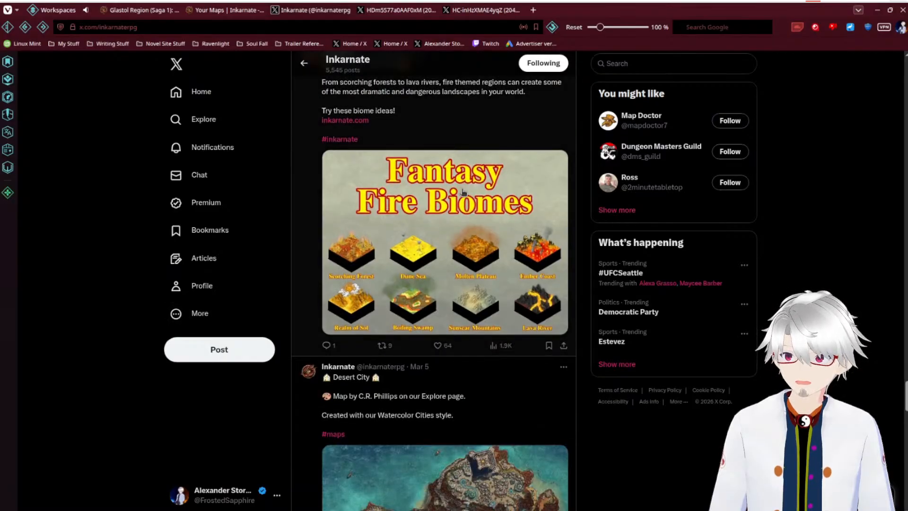
scroll(324, 271, down, 4)
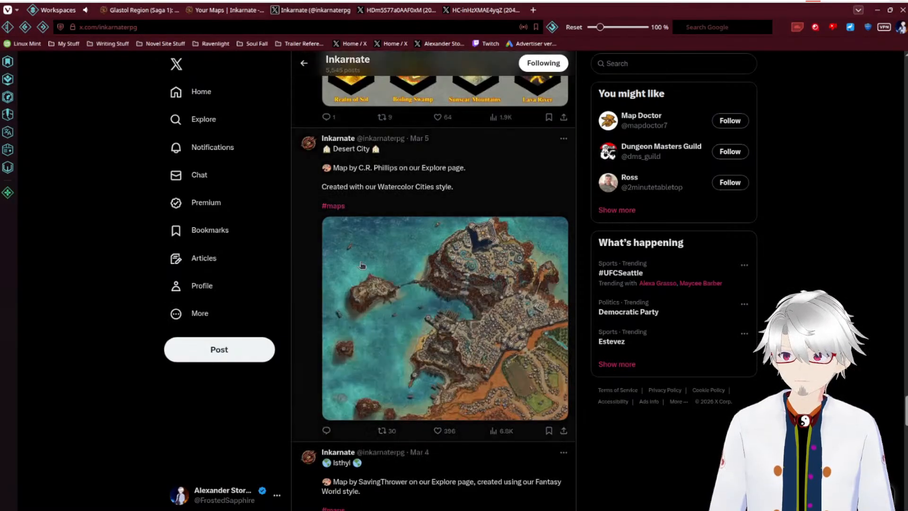
click(487, 318)
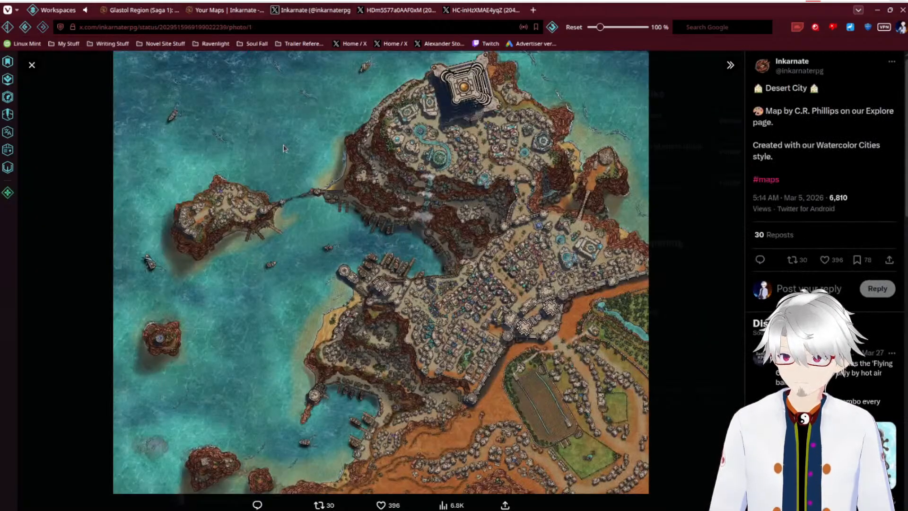
click(33, 64)
Step: View the Fantasy World style Isthyl map enlarged and return to the posts
scroll(306, 210, down, 3)
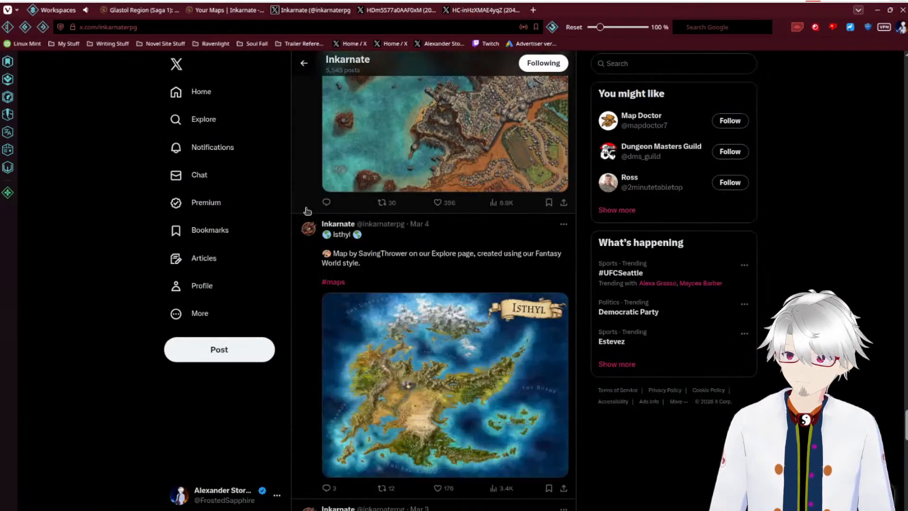
scroll(306, 210, down, 2)
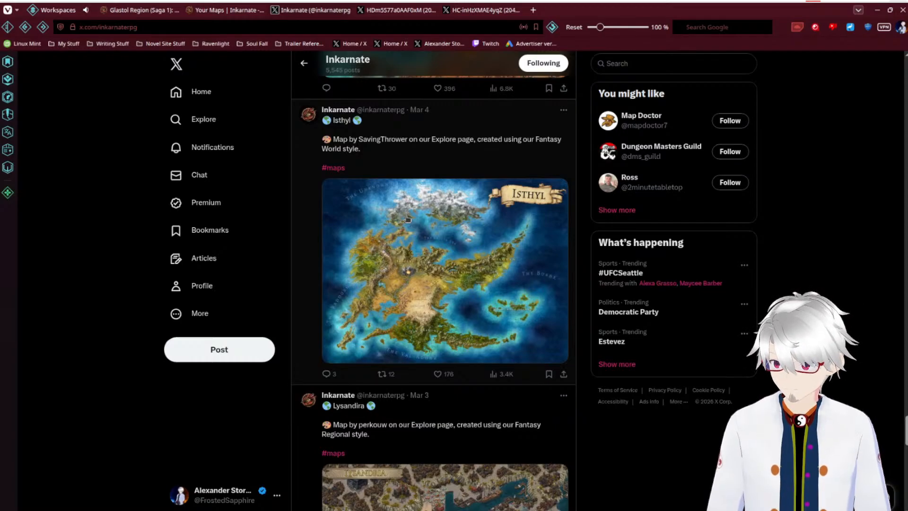
click(446, 283)
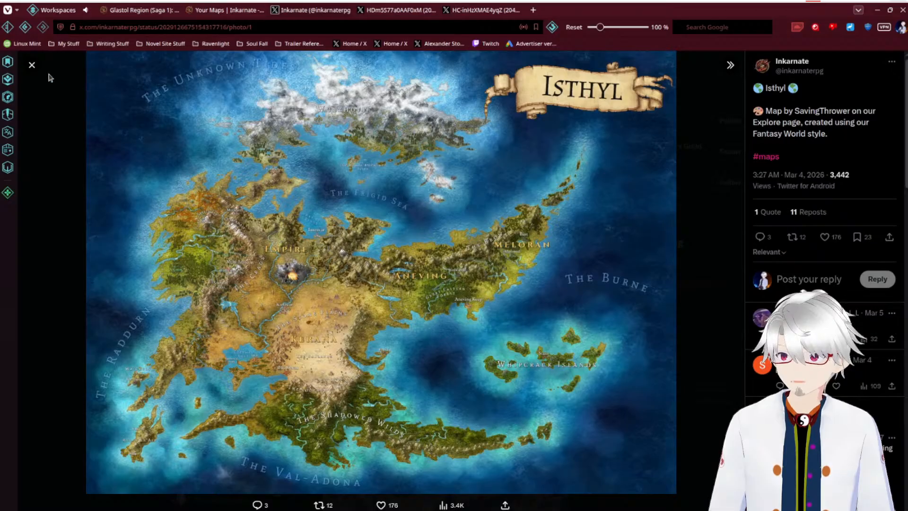
click(31, 65)
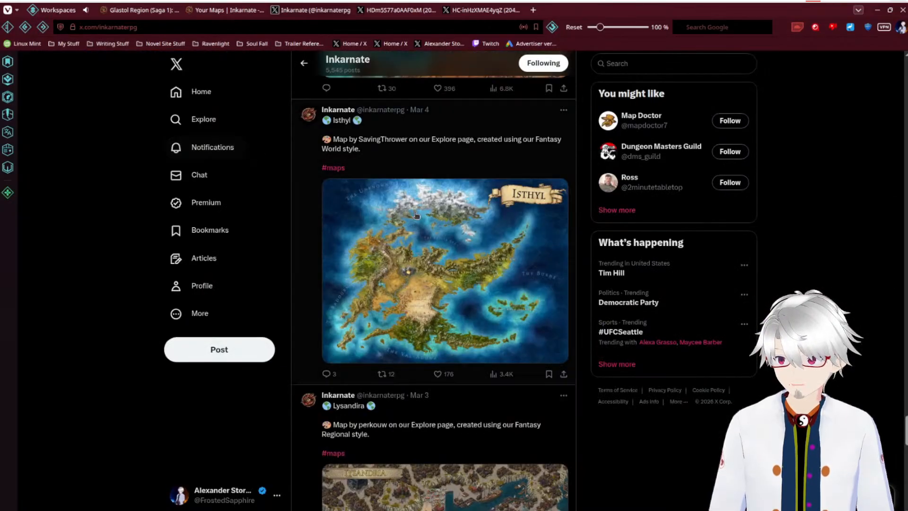
Step: Browse further down Inkarnate's posts, past the Lysandira, Caldrithar and Triphis maps, to the Guide to Settlements
scroll(416, 215, down, 5)
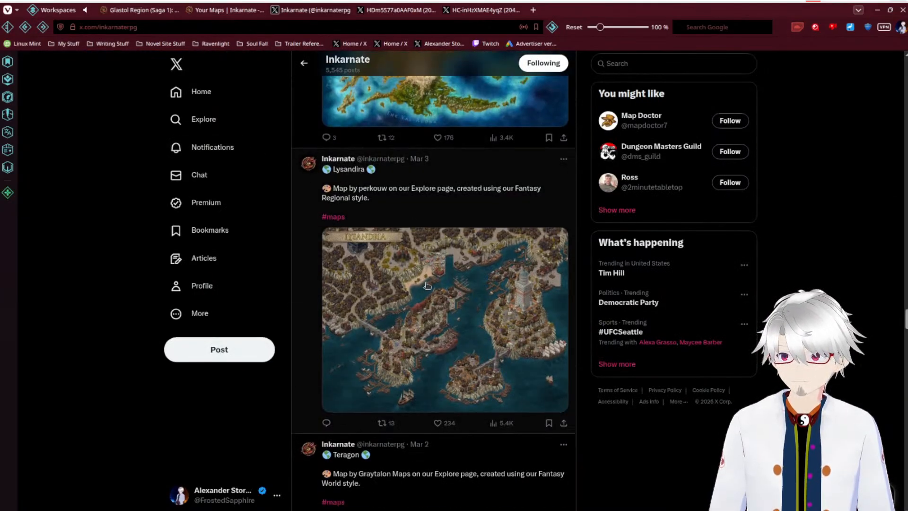
scroll(427, 285, down, 10)
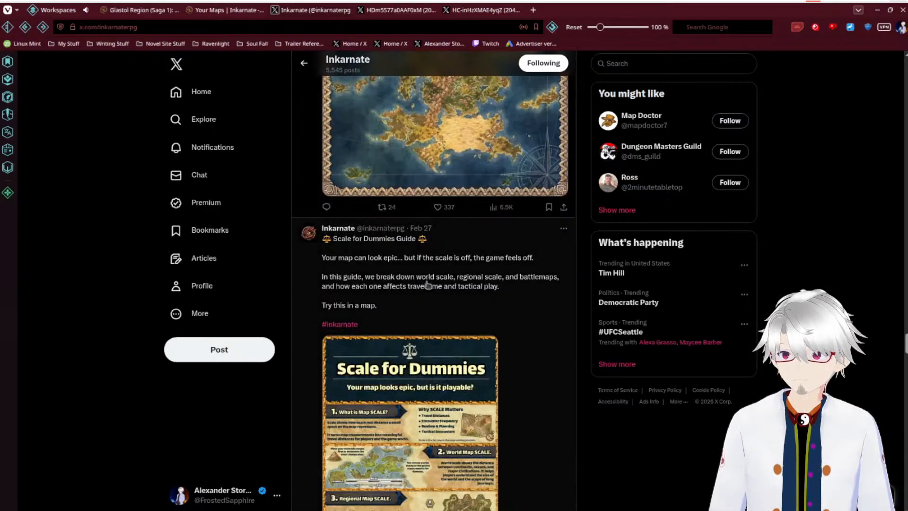
scroll(427, 285, down, 10)
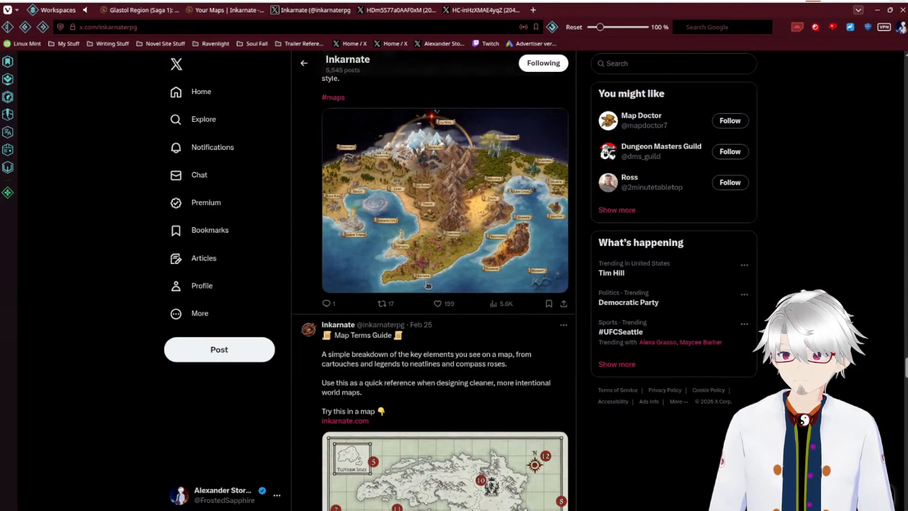
scroll(427, 285, down, 3)
scroll(427, 284, down, 15)
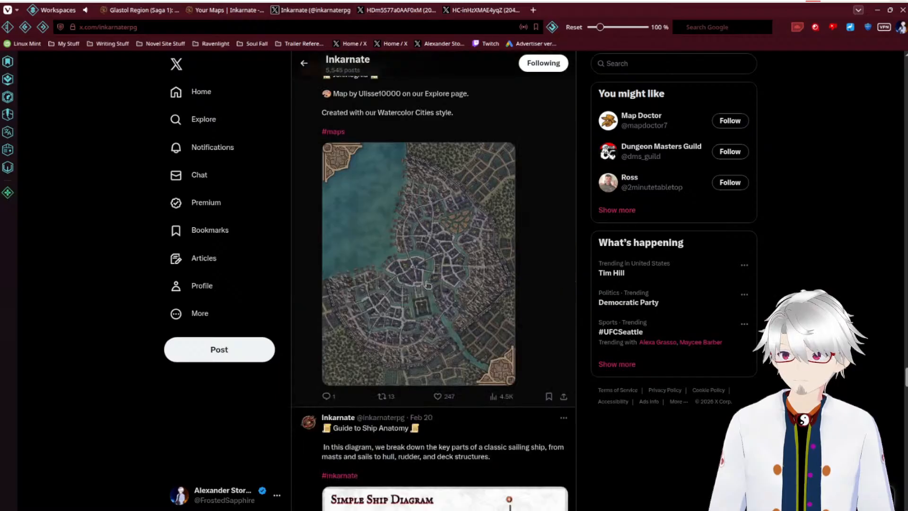
scroll(427, 284, down, 15)
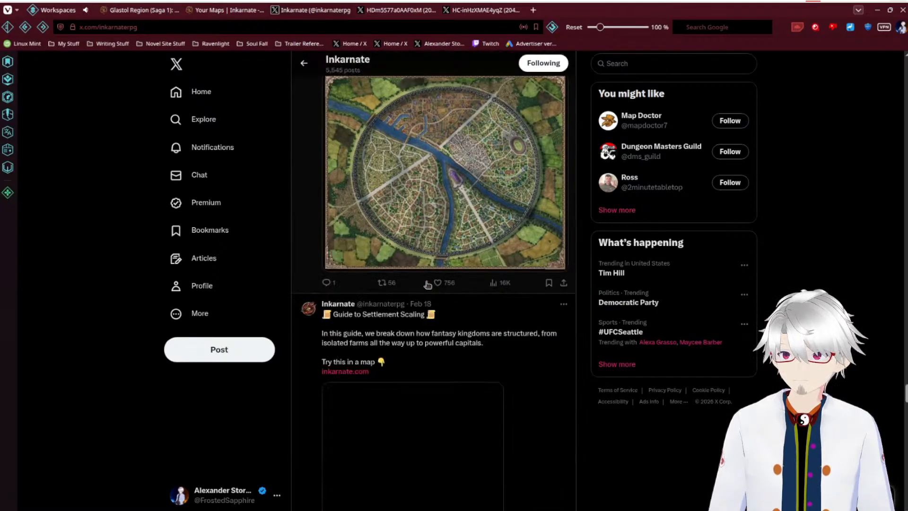
scroll(427, 284, down, 12)
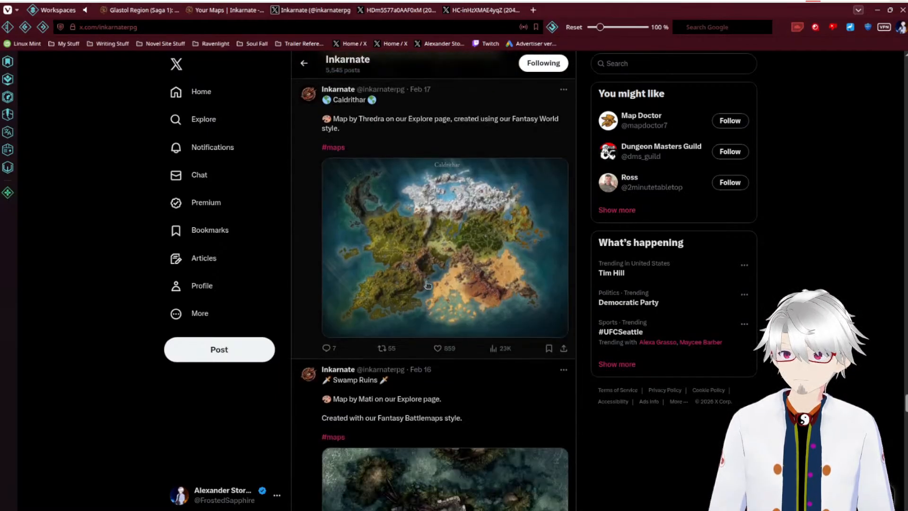
scroll(428, 283, down, 5)
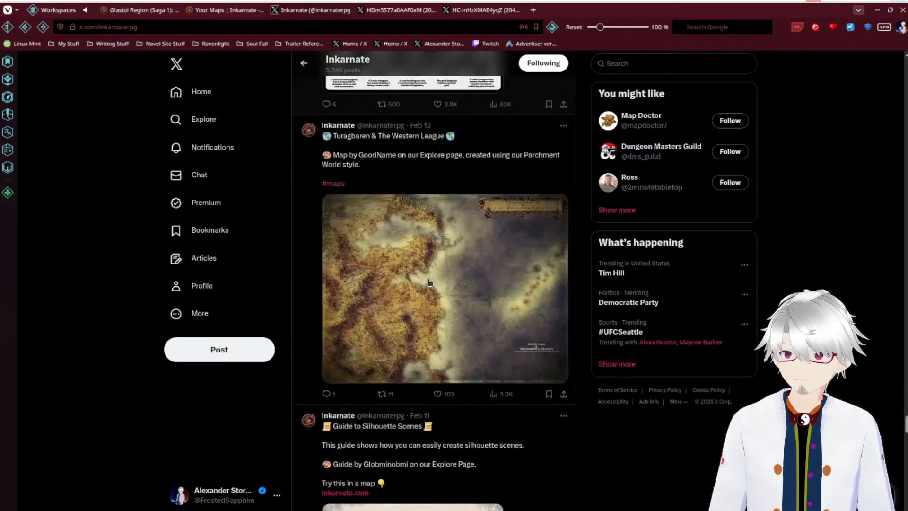
scroll(429, 283, down, 11)
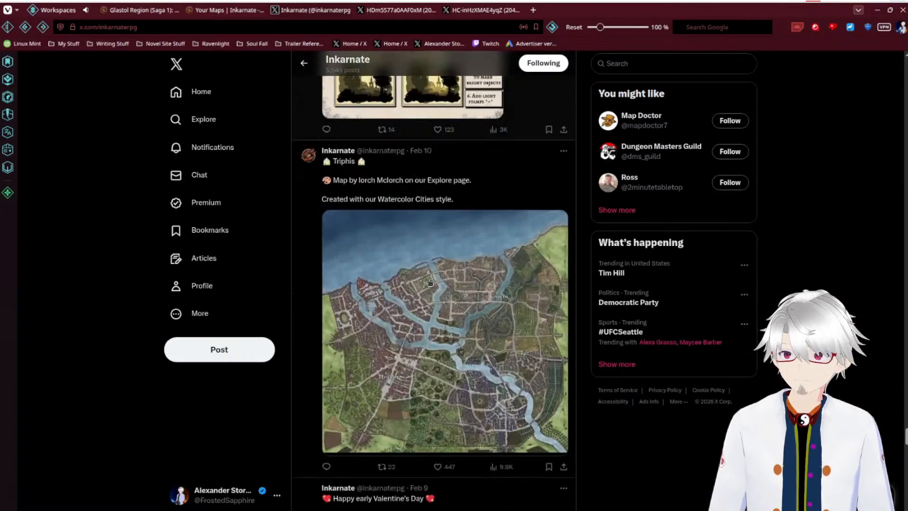
scroll(430, 282, down, 6)
scroll(429, 282, down, 5)
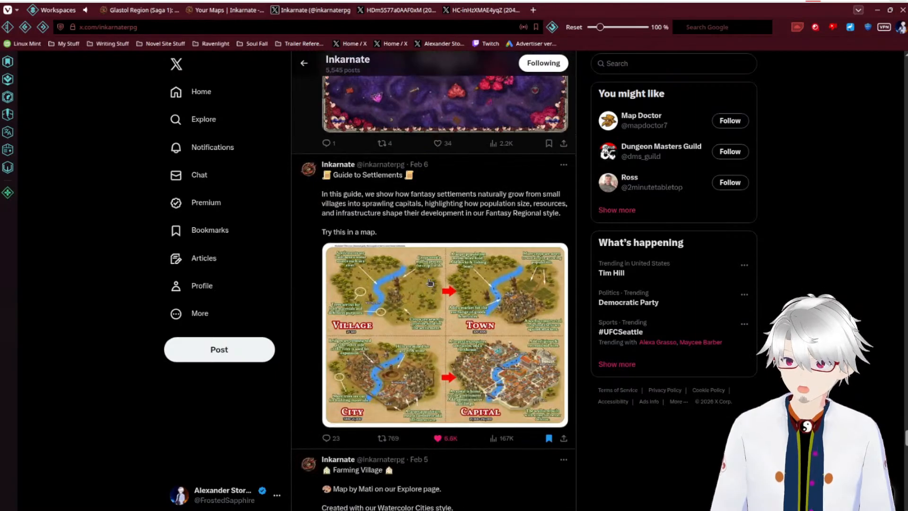
Step: Look back at the Valentine's Day stamps post, then continue past the CATAN contest entries to the January 30 island map
scroll(429, 282, up, 4)
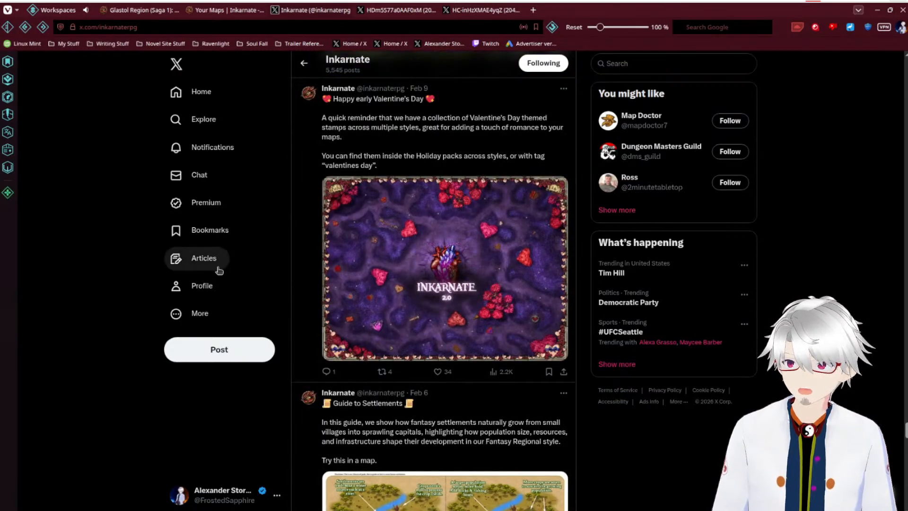
scroll(146, 268, down, 18)
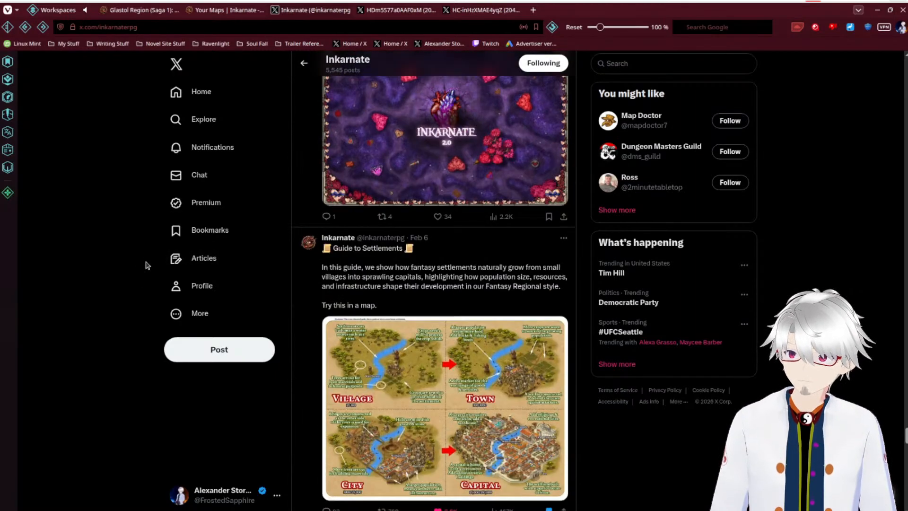
scroll(145, 264, down, 10)
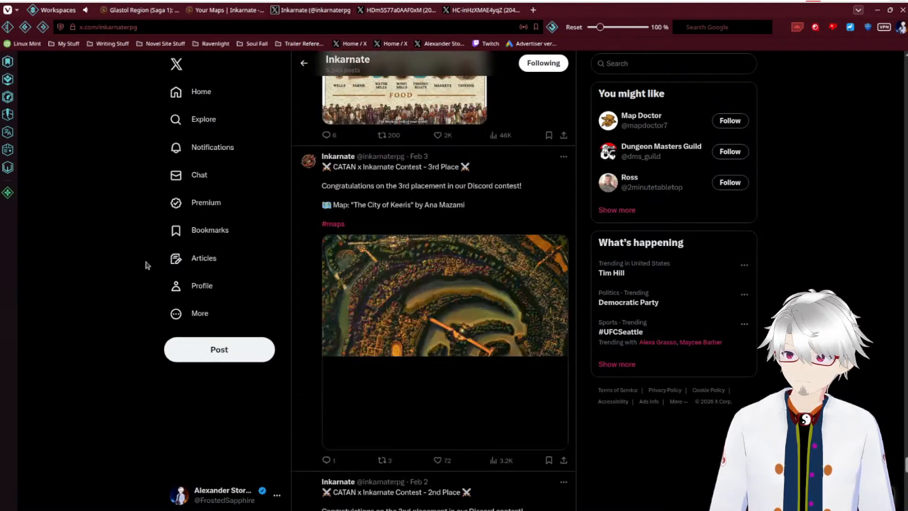
scroll(146, 265, down, 12)
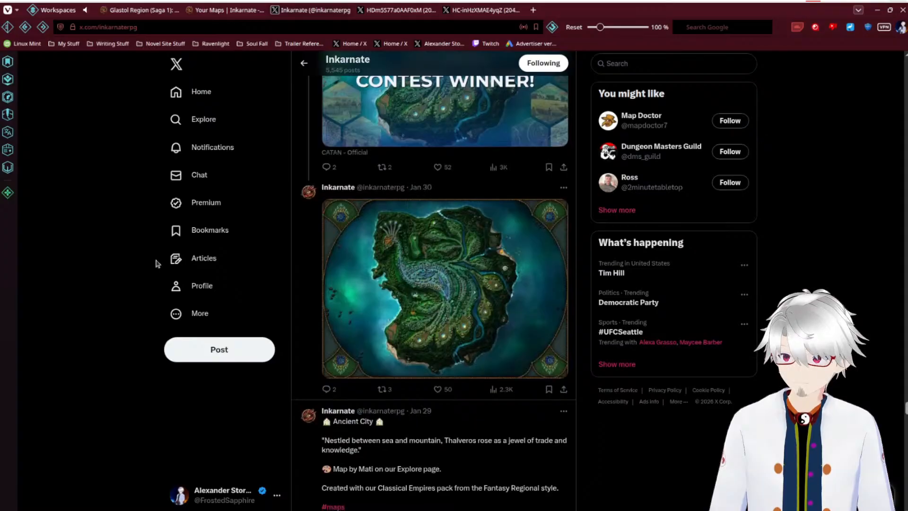
scroll(157, 262, down, 6)
scroll(161, 265, up, 5)
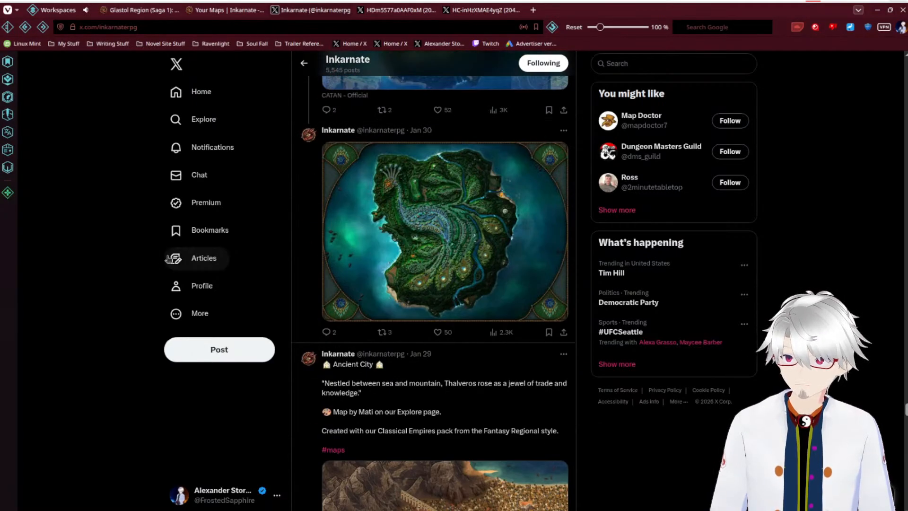
Step: View the contest-winning island map enlarged, read the related winner announcement, like the map's post and close the image
click(404, 197)
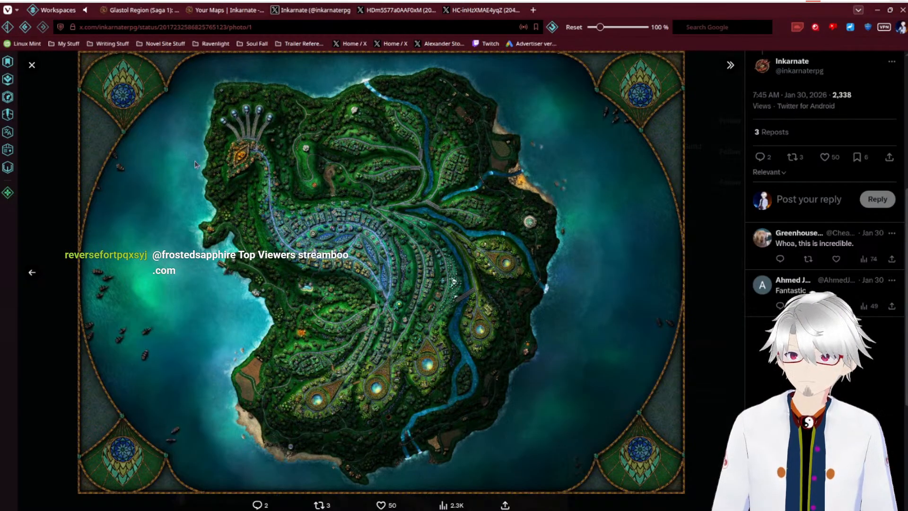
scroll(809, 237, up, 5)
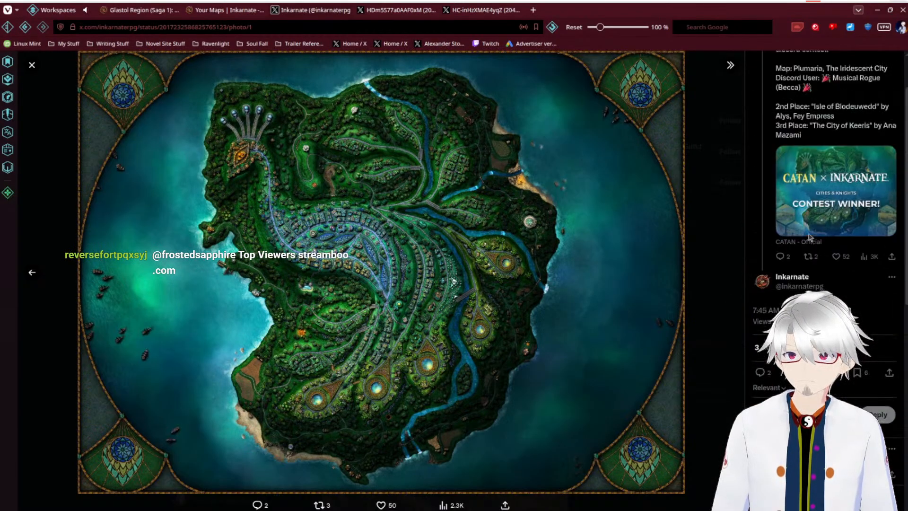
scroll(810, 236, up, 2)
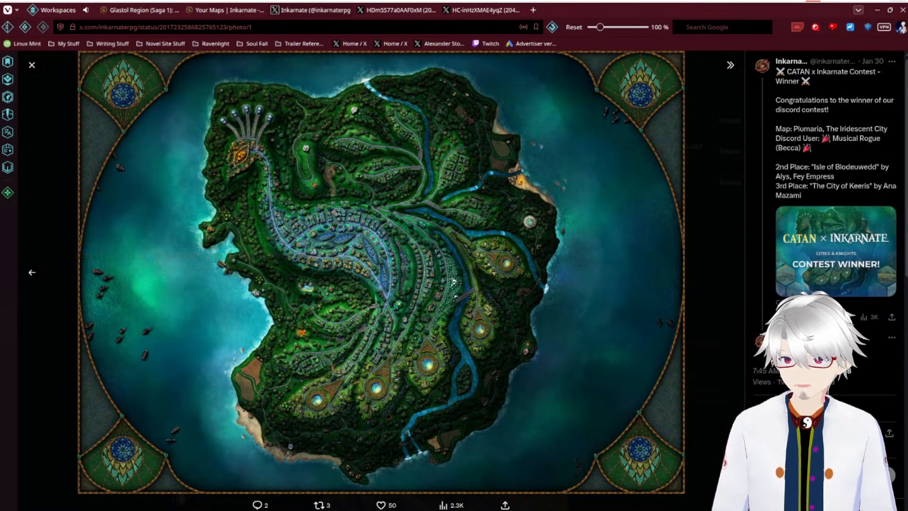
key(l)
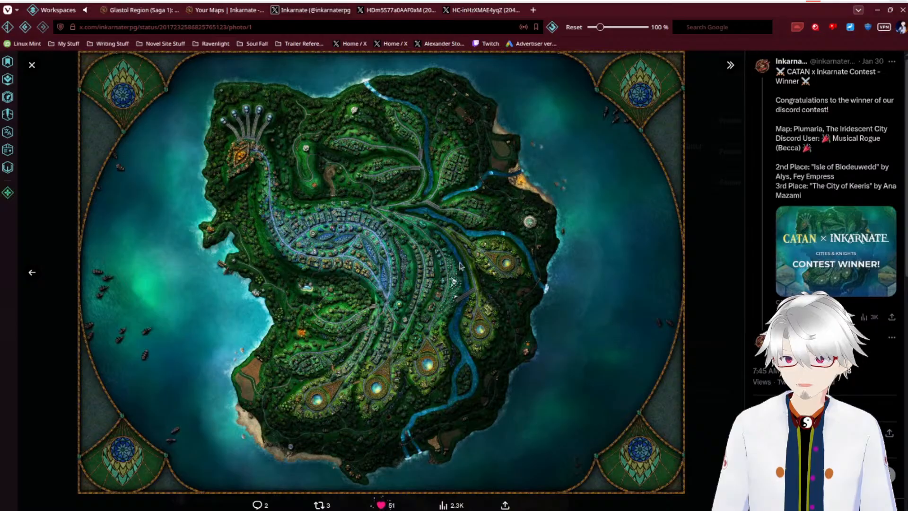
click(32, 65)
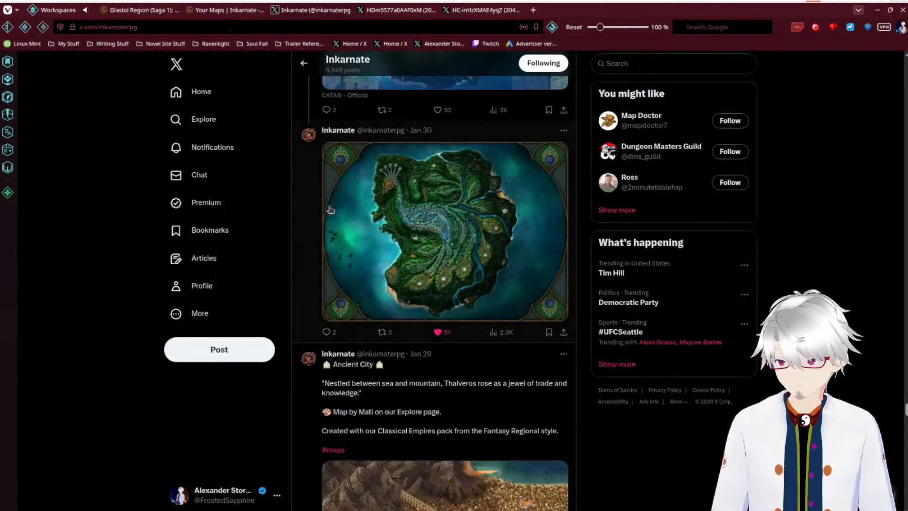
Step: Look over the Ancient City map post and continue past the Types of Forests guide to the Mountain Watchtower map
scroll(336, 212, down, 1)
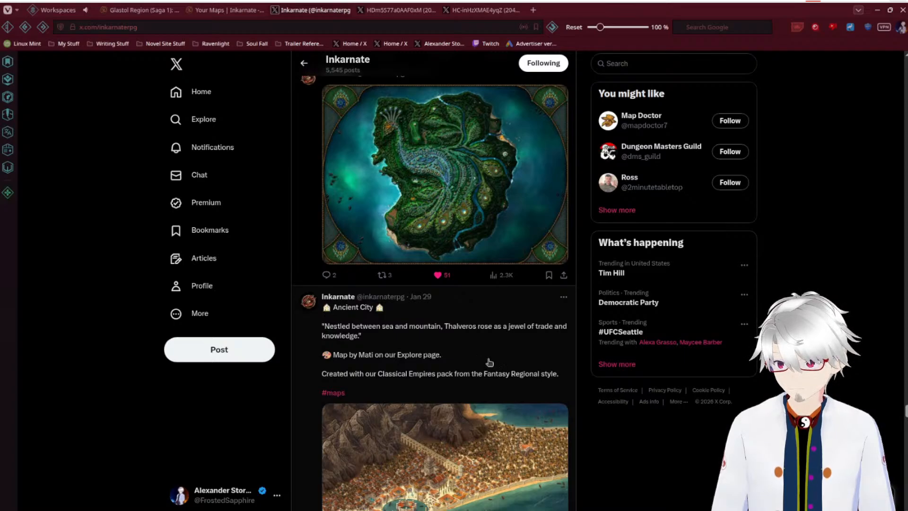
scroll(482, 359, down, 1)
scroll(481, 360, down, 1)
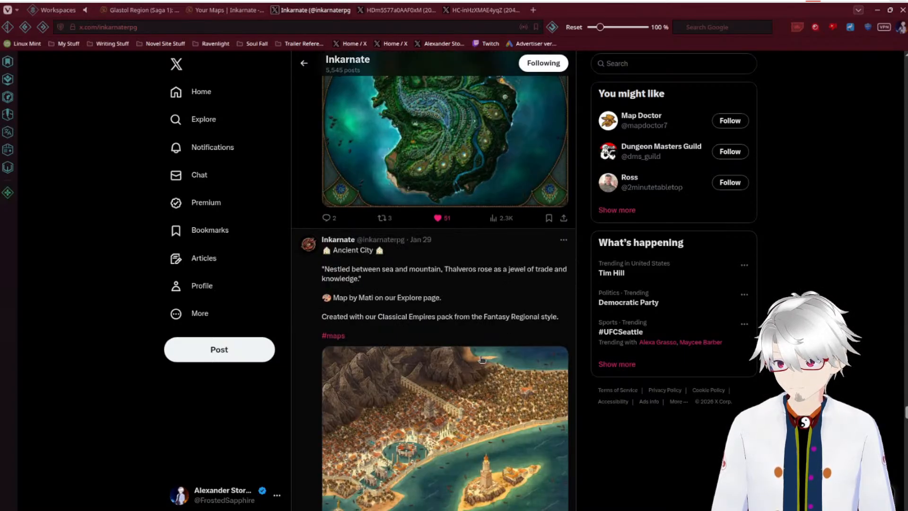
scroll(481, 360, down, 1)
scroll(482, 359, down, 1)
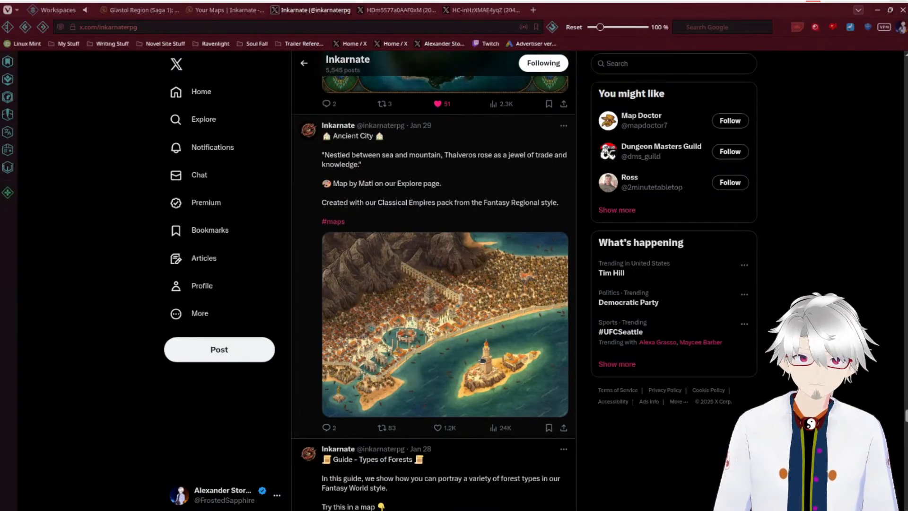
scroll(481, 359, down, 1)
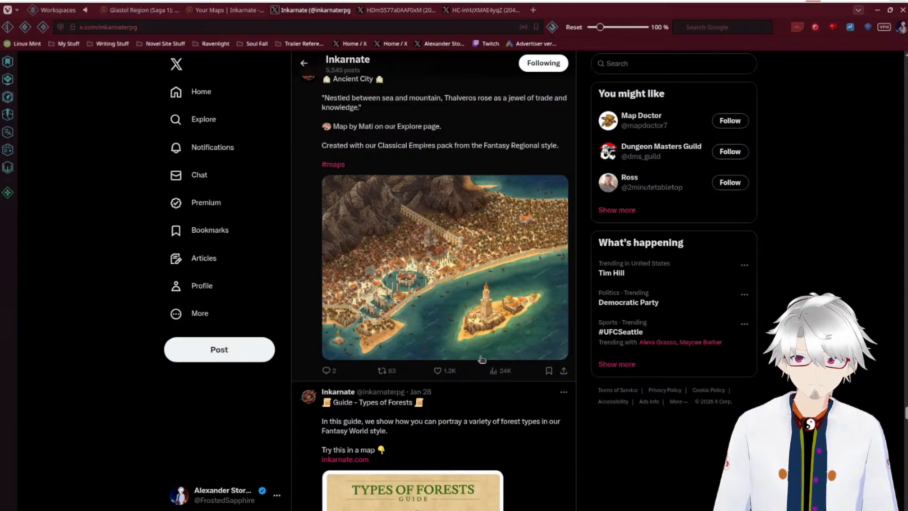
scroll(482, 360, down, 4)
scroll(300, 356, down, 8)
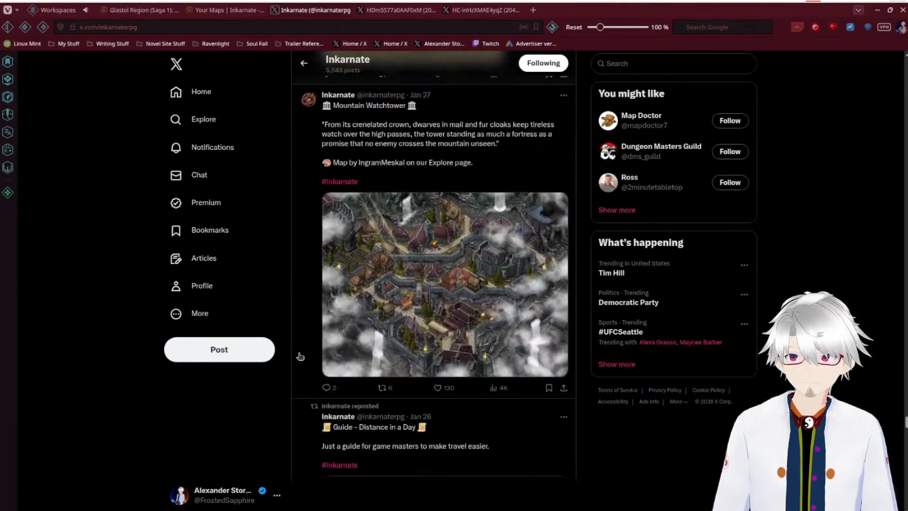
Step: Move past the Distance in a Day guide and read the Brush Tool 2.0 feature post
scroll(299, 356, down, 6)
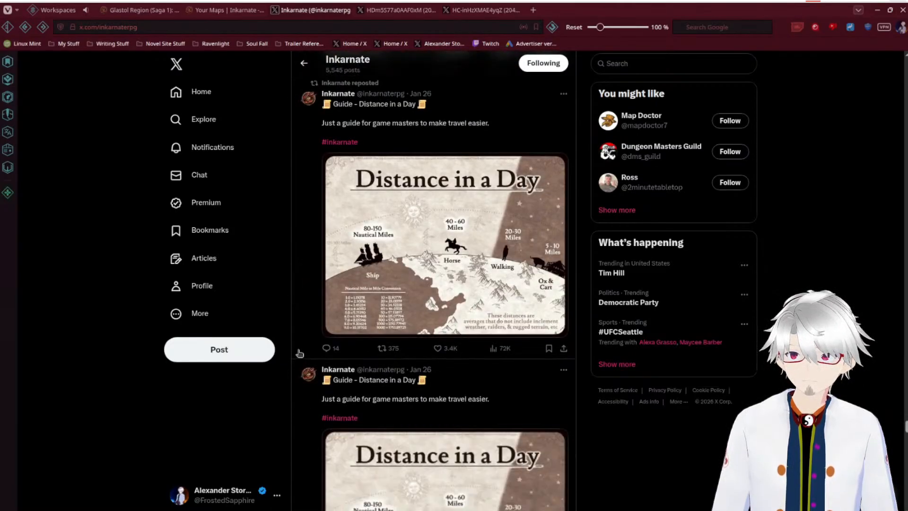
scroll(300, 353, down, 13)
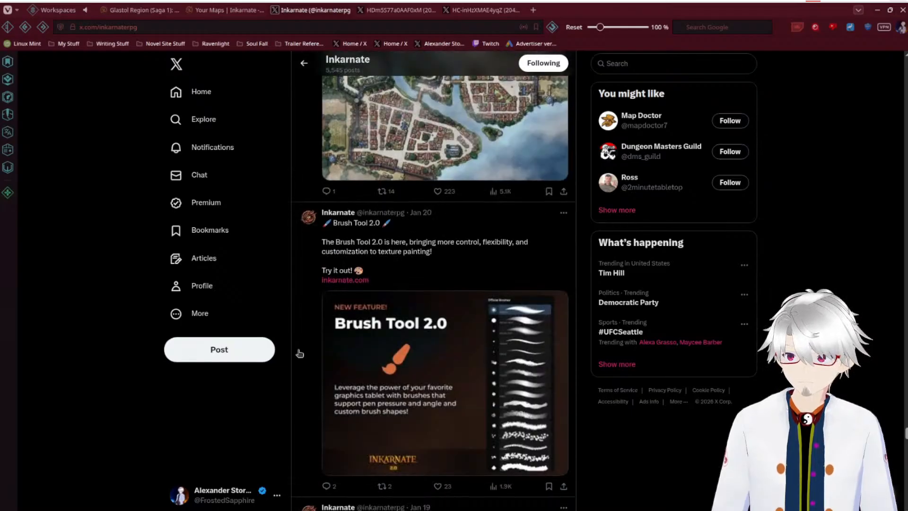
scroll(300, 352, down, 4)
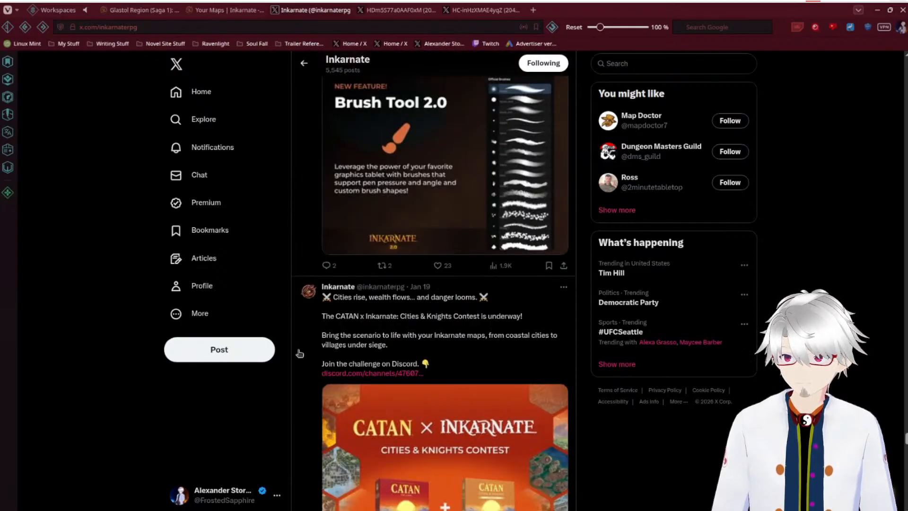
scroll(300, 353, up, 2)
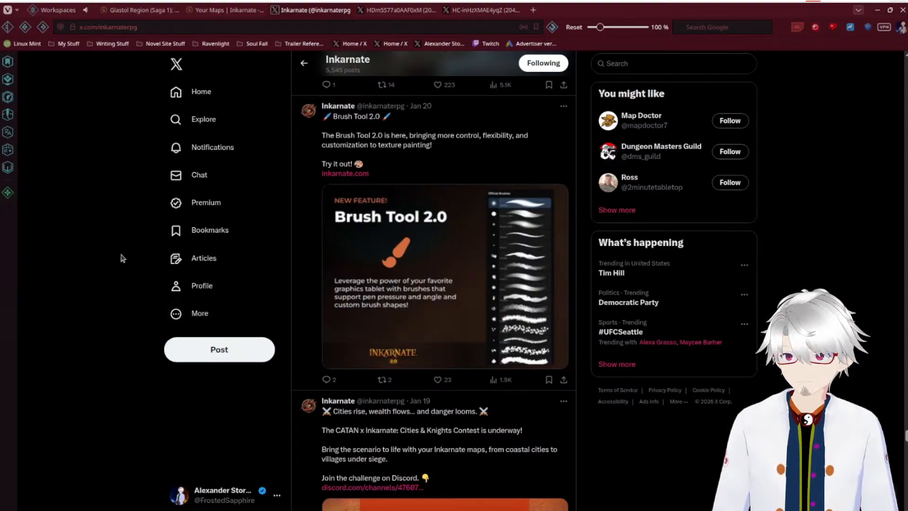
Step: Browse past the Aromanis, Velloy and World of Remora 2.0 maps and view the Fantasy World style Lower Telarus map enlarged
scroll(122, 257, down, 10)
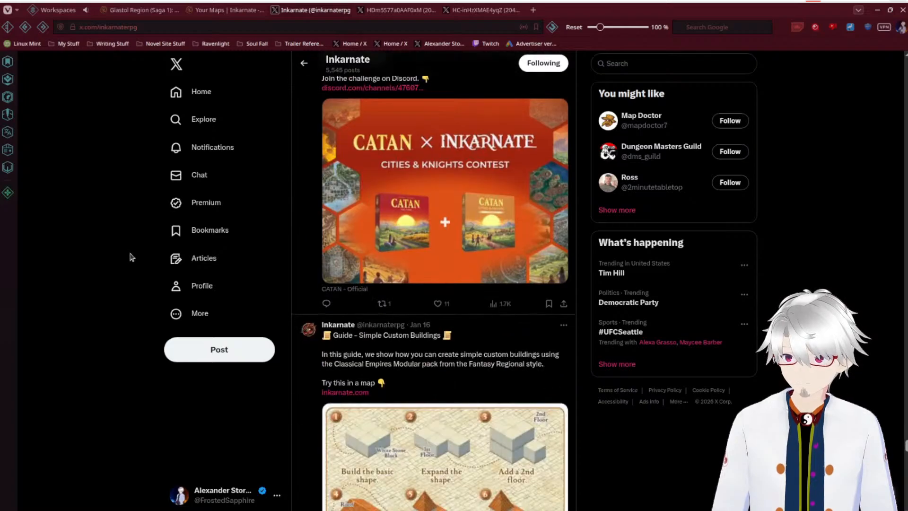
scroll(133, 256, down, 8)
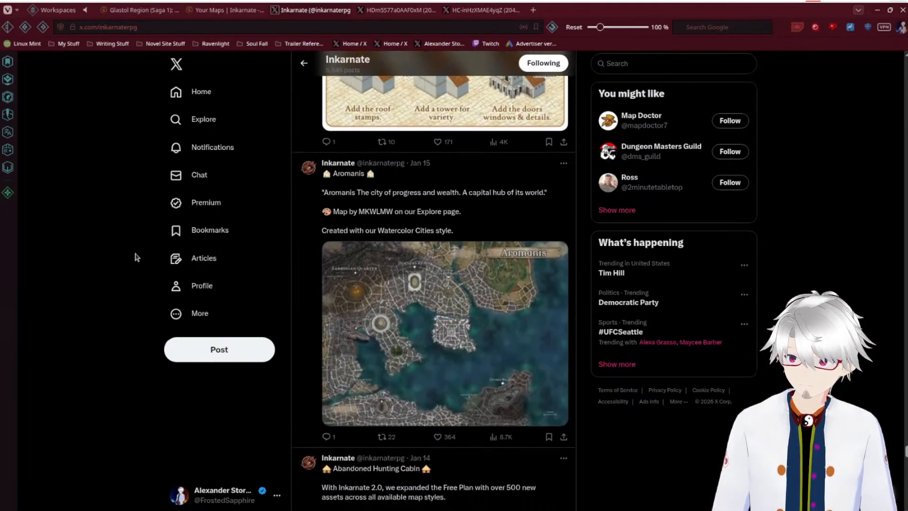
scroll(137, 257, down, 10)
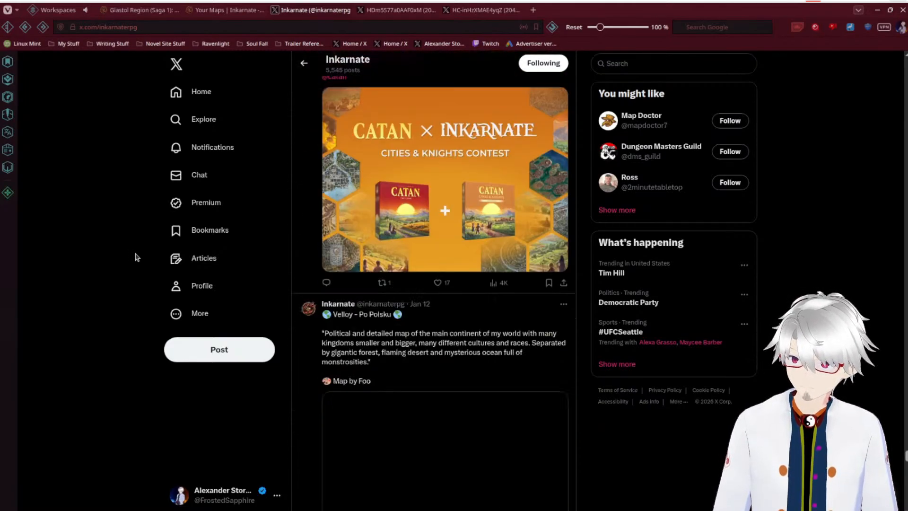
scroll(136, 257, down, 10)
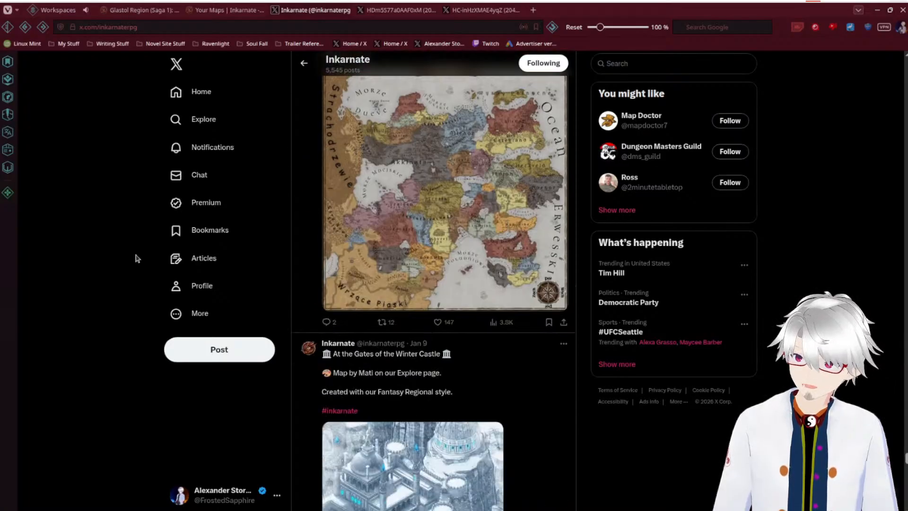
scroll(136, 258, down, 13)
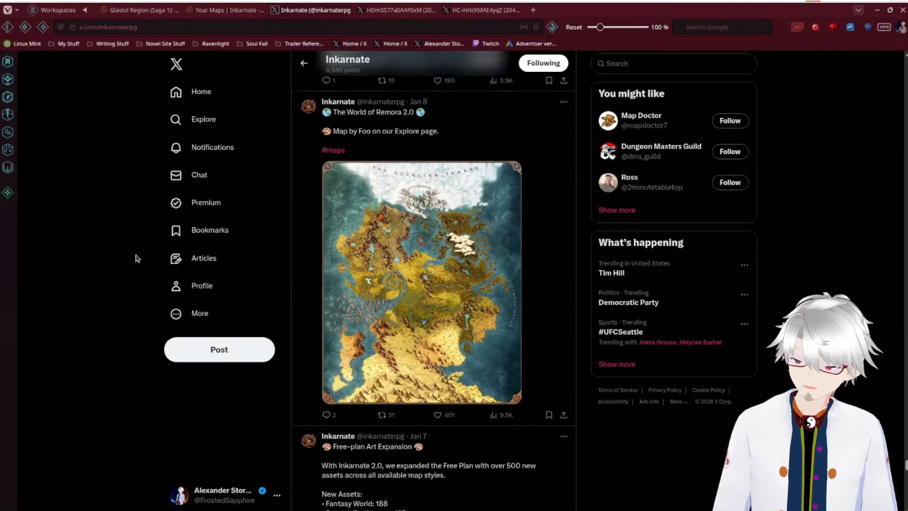
scroll(136, 257, down, 13)
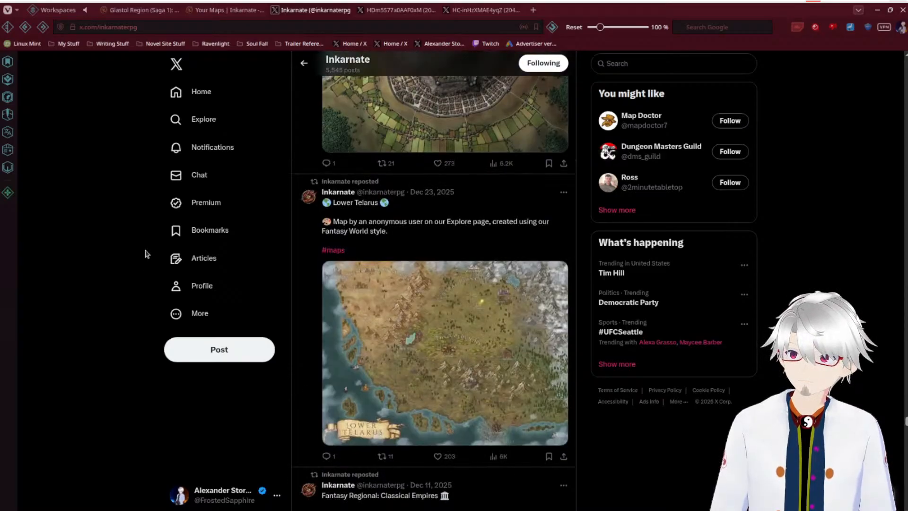
click(444, 321)
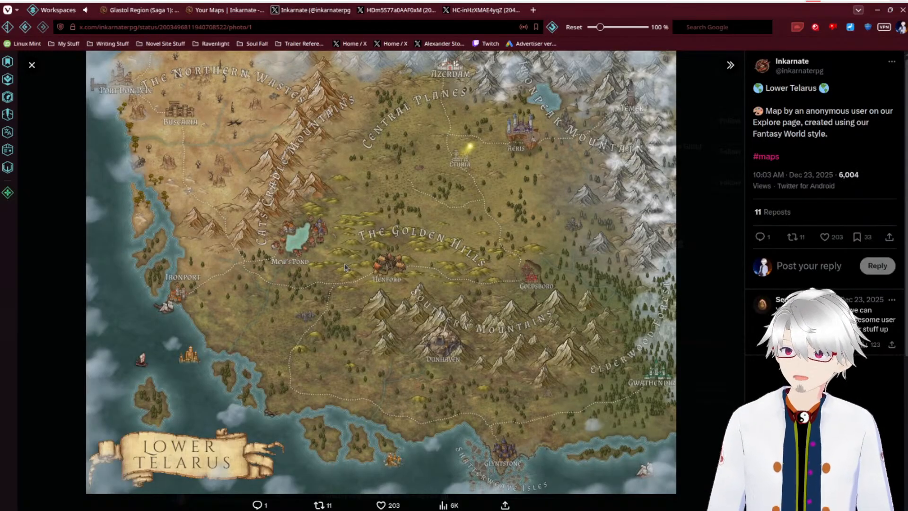
Step: Switch to the opened Pradaguun mountain map image and view the whole map fitted to the window
mouse_move(478, 10)
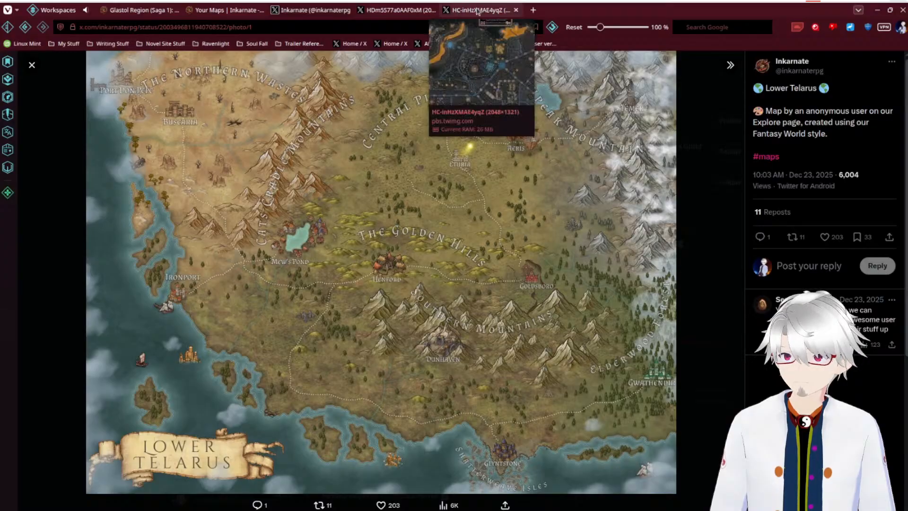
click(393, 10)
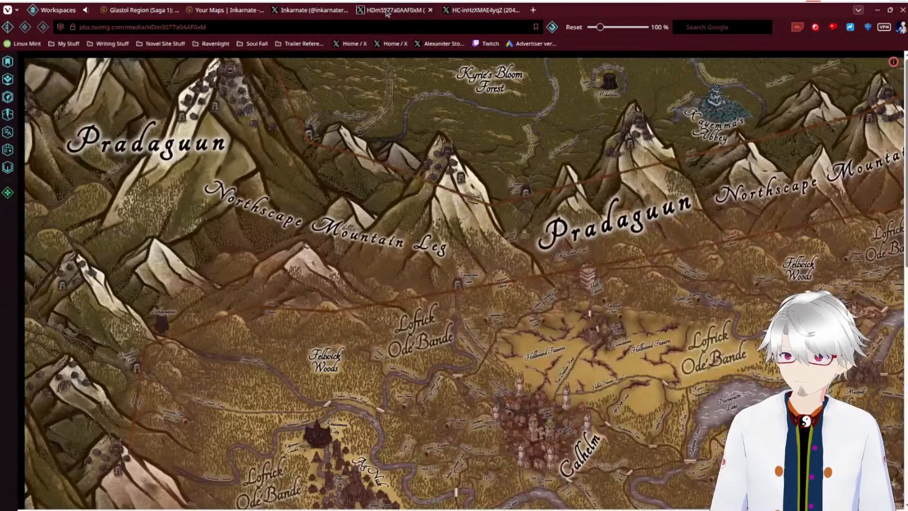
click(530, 266)
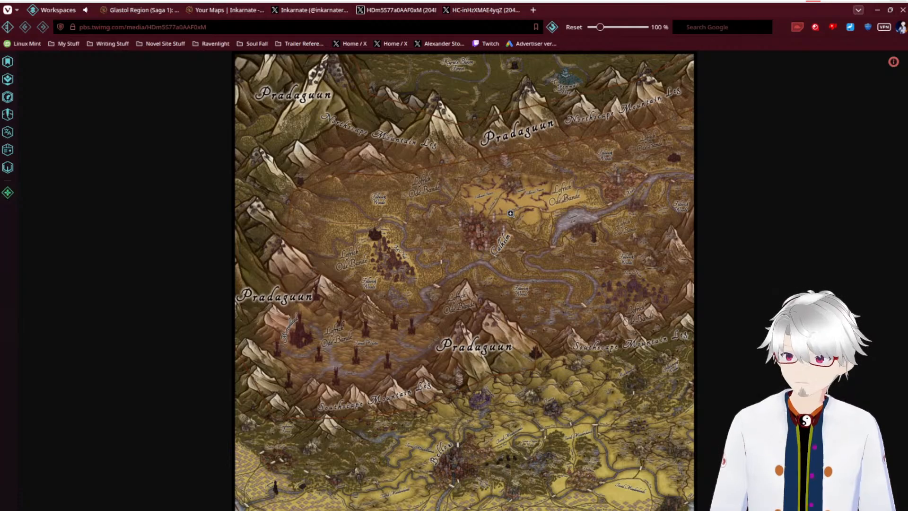
Step: Open the Lower Telarus map image in a background tab and close the post's enlarged view
click(320, 13)
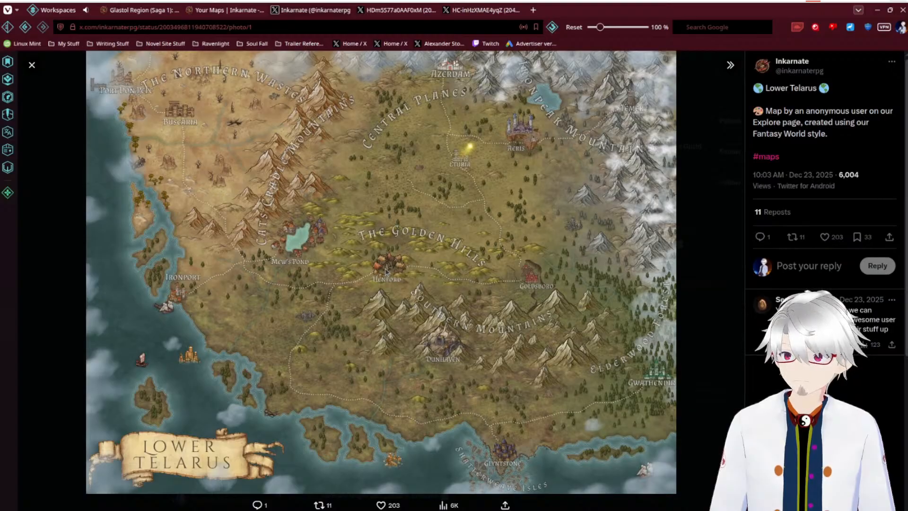
right_click(401, 199)
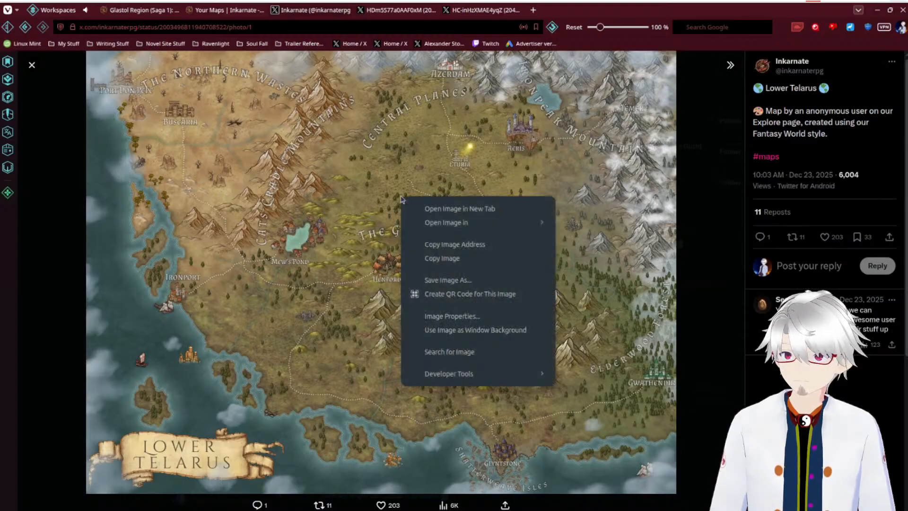
mouse_move(459, 226)
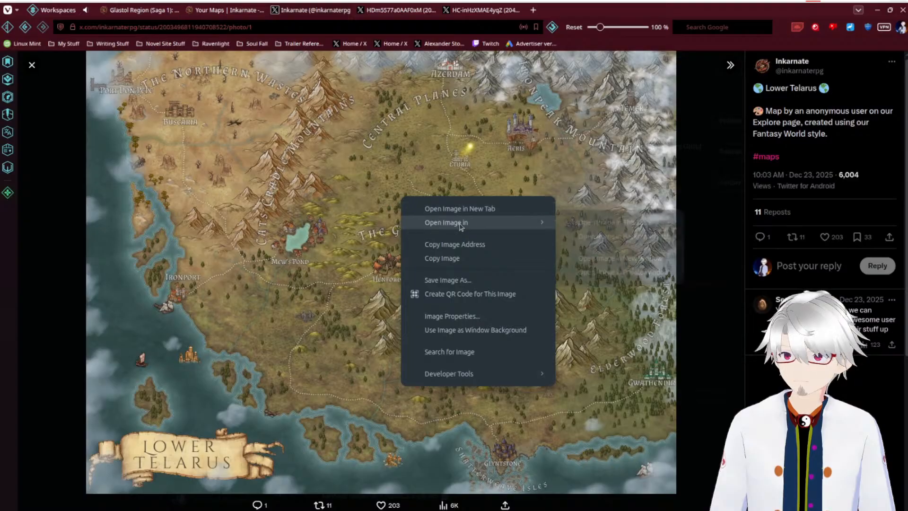
click(621, 237)
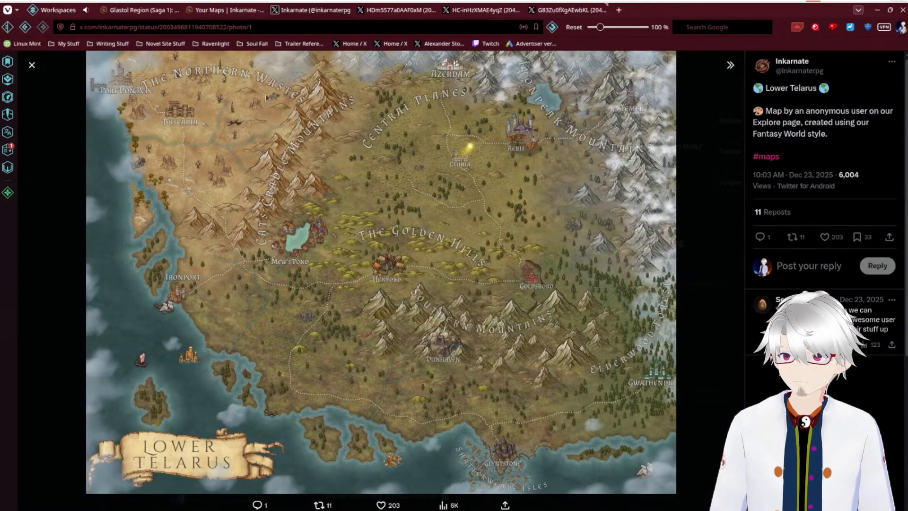
click(31, 65)
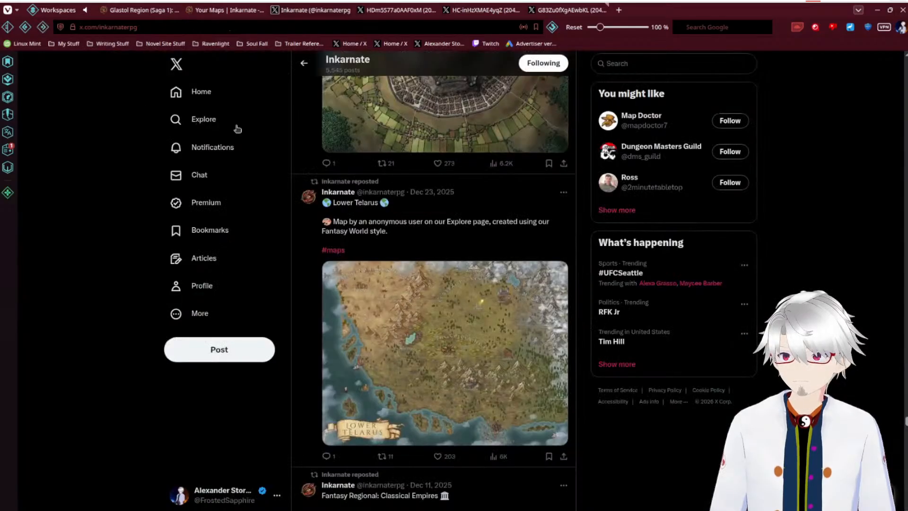
Step: Browse Inkarnate's older posts past the Great Continent Occidens map, the Dwarves and Effects packs and the Marketplace feature
scroll(424, 261, down, 5)
scroll(425, 262, down, 5)
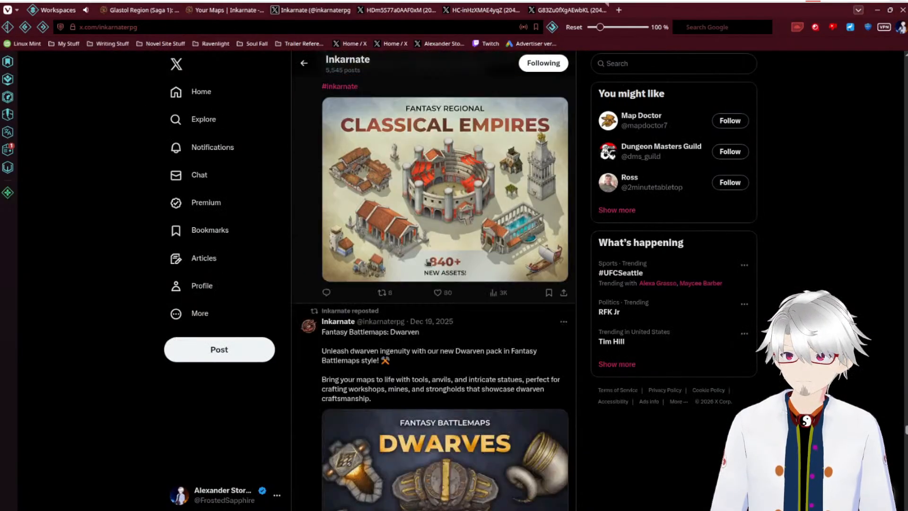
scroll(428, 263, down, 15)
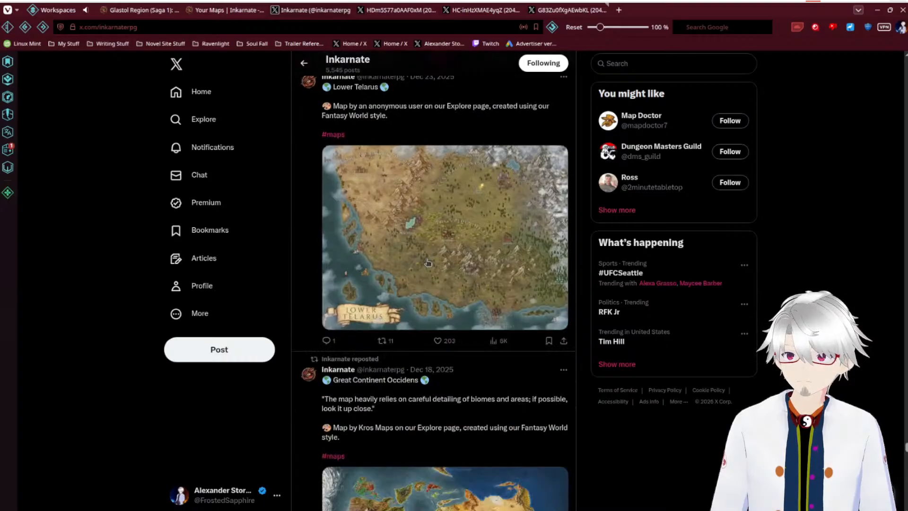
scroll(356, 275, down, 5)
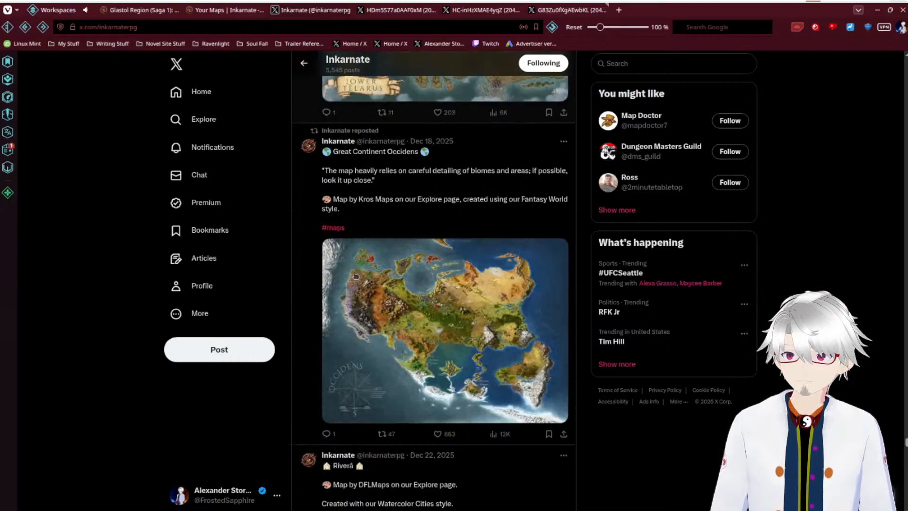
scroll(356, 276, down, 15)
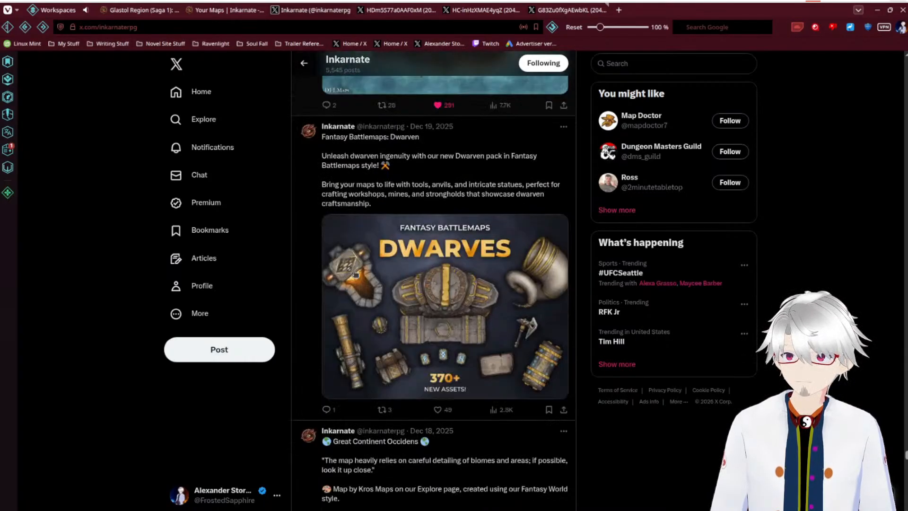
scroll(355, 273, down, 15)
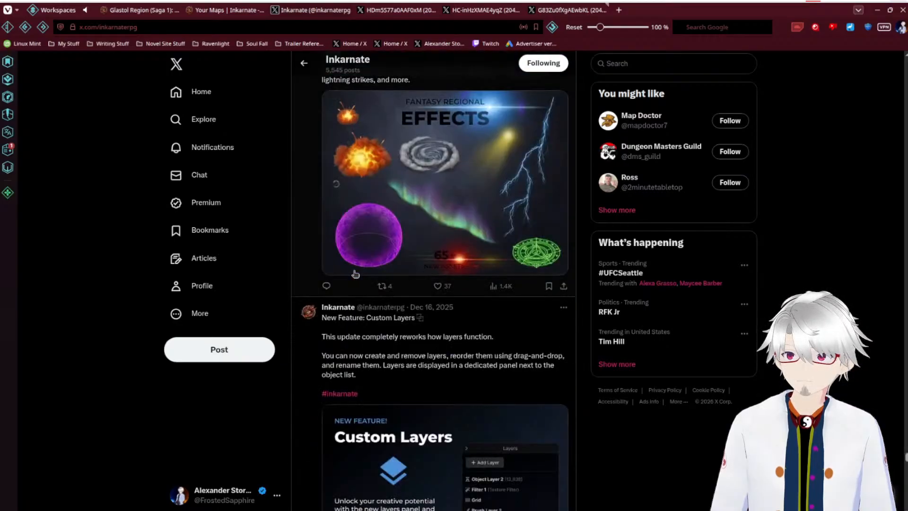
scroll(355, 274, down, 15)
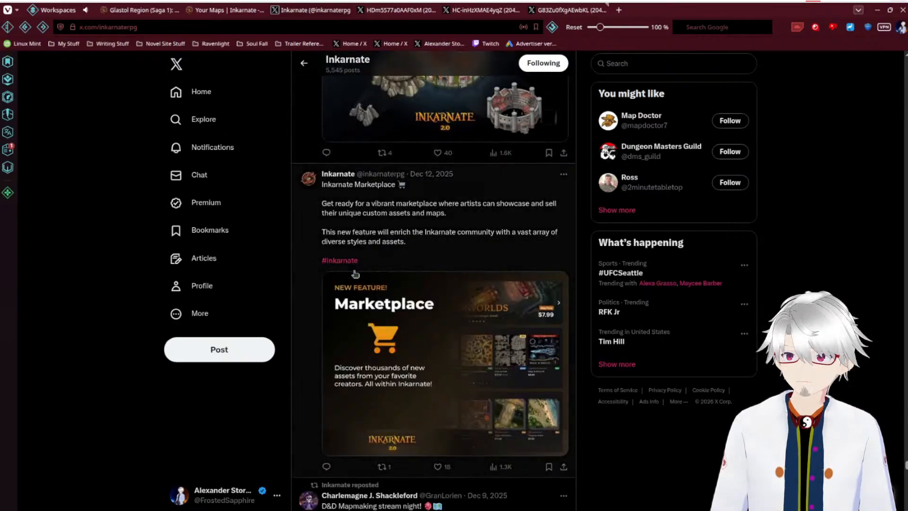
Step: Look over the Scene Stamps, Battlemaps Classic, Inkarnate 2.0, Autosave & Snapshots and Classical Empires posts
scroll(355, 273, up, 8)
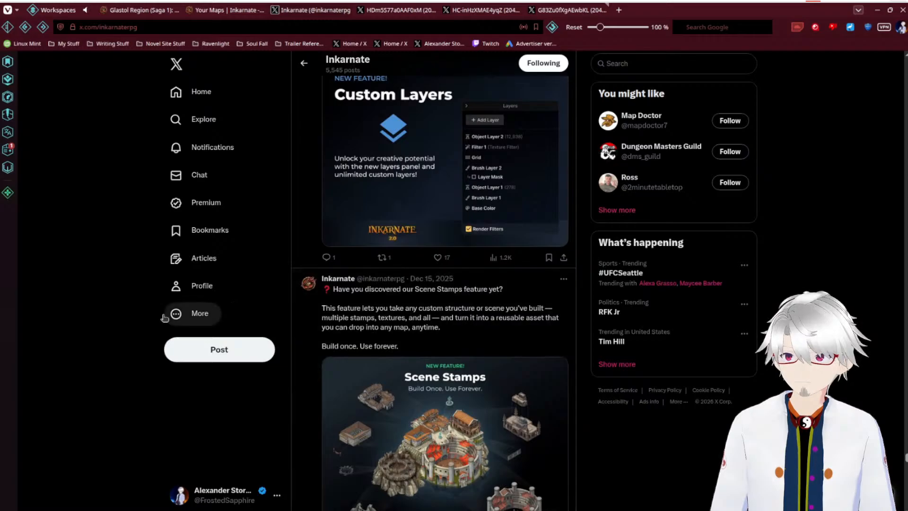
scroll(124, 318, down, 15)
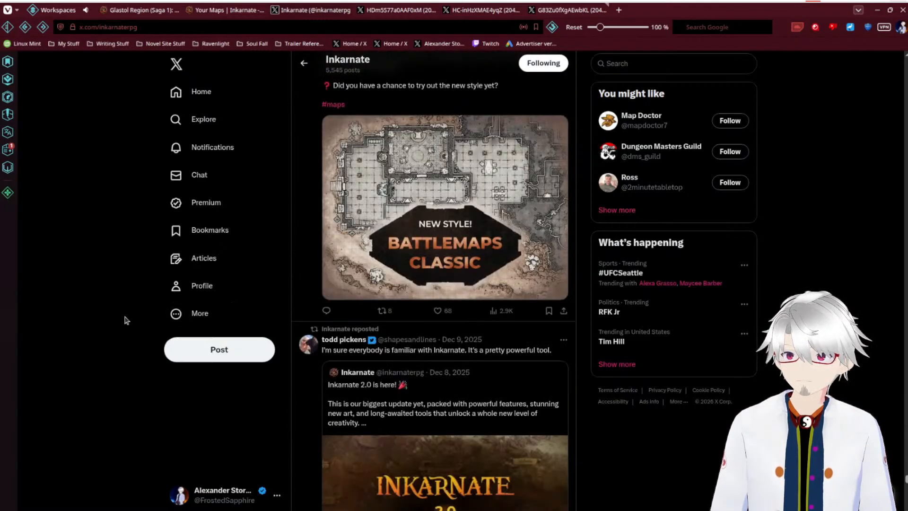
scroll(126, 320, up, 3)
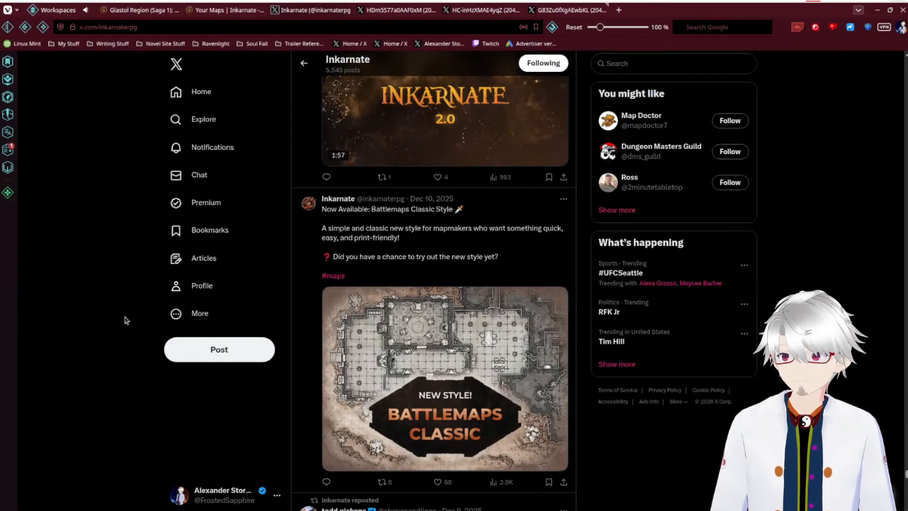
scroll(134, 313, down, 9)
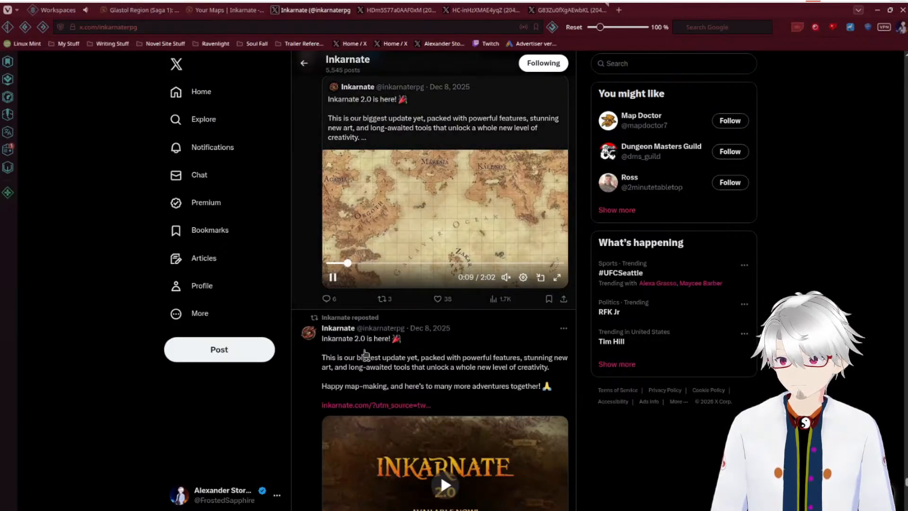
scroll(362, 354, down, 5)
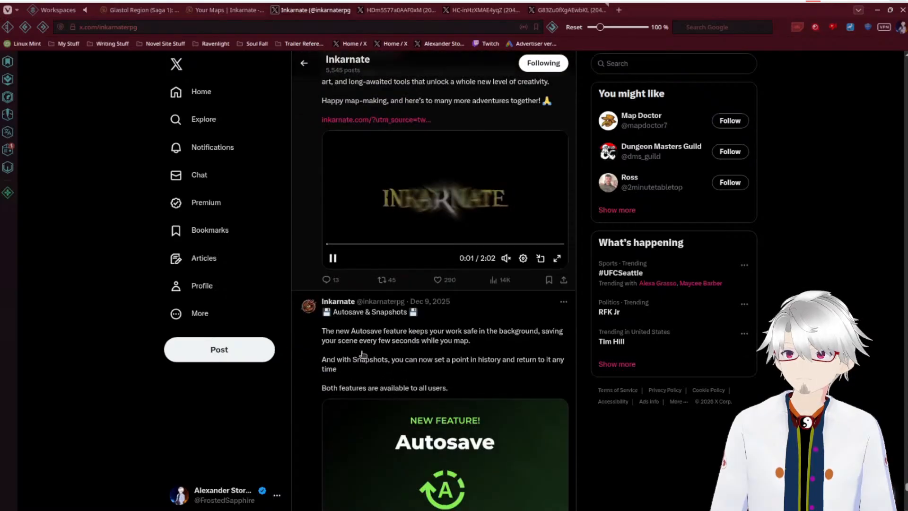
scroll(383, 335, down, 6)
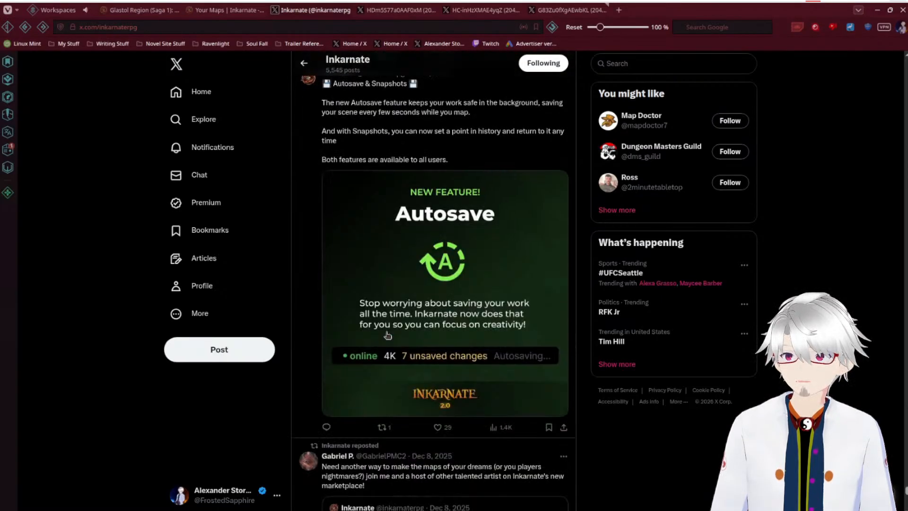
scroll(387, 336, down, 7)
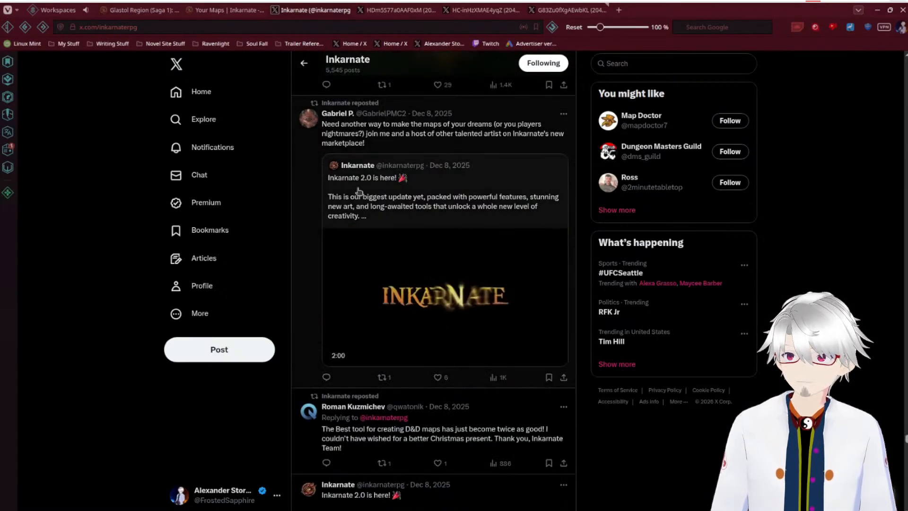
scroll(359, 191, down, 20)
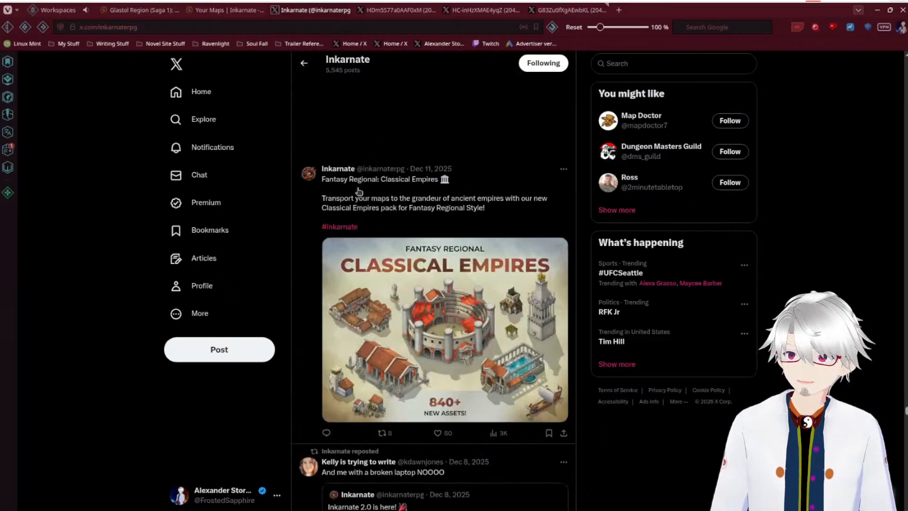
scroll(359, 191, down, 15)
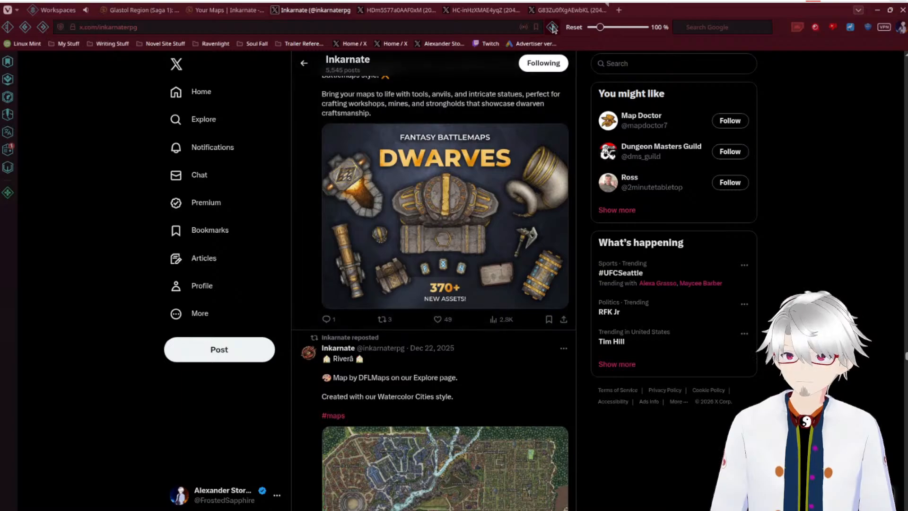
Step: Place the Lower Telarus image tab directly after the Pradaguun map's tab and return to the Pradaguun map
click(391, 13)
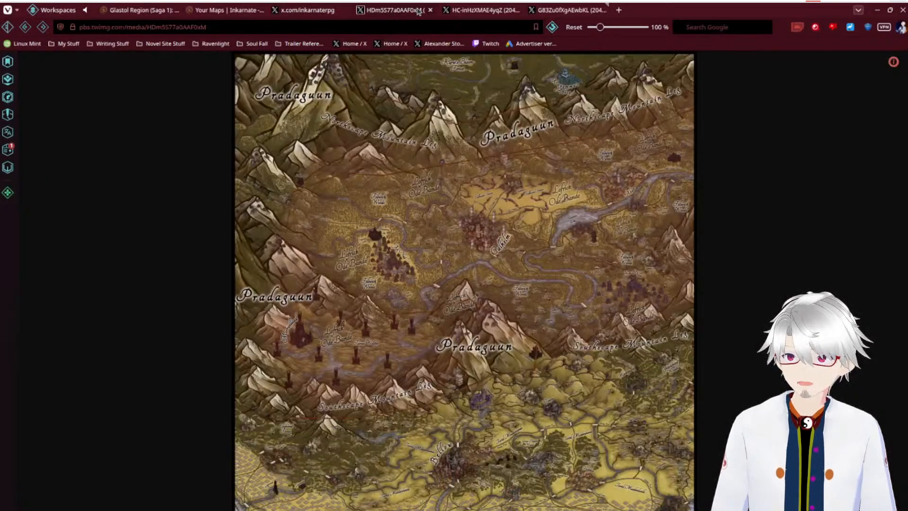
drag(559, 13, 466, 13)
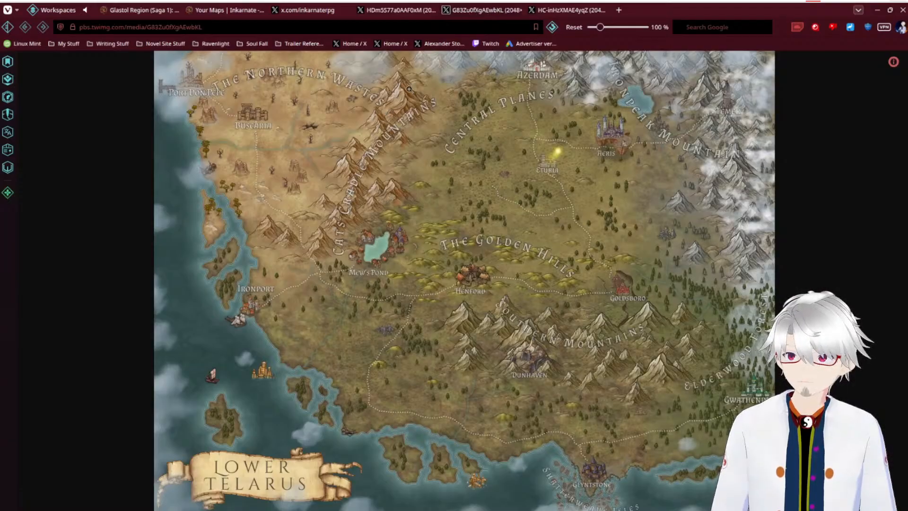
click(407, 11)
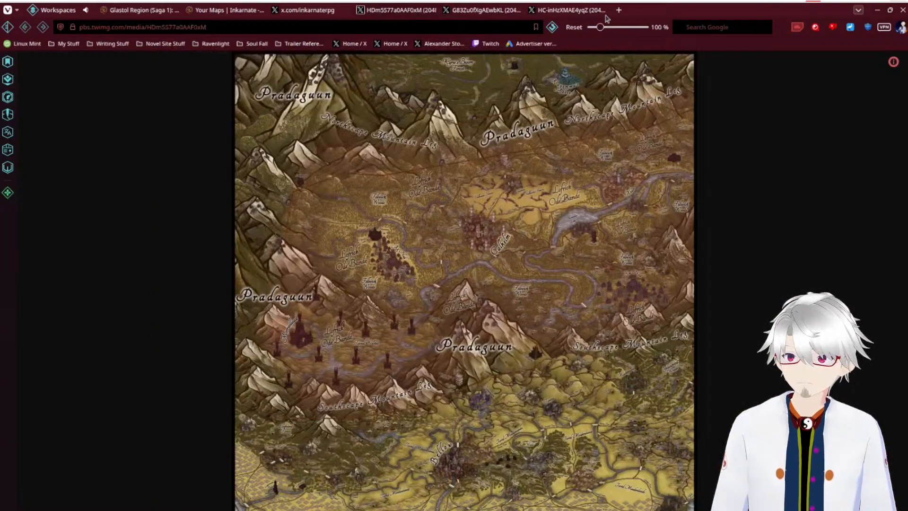
Step: Switch to Opera and check the Flax Mountains area on the Glastol regional map before returning to the new Inkarnate map
drag(296, 141, 0, 132)
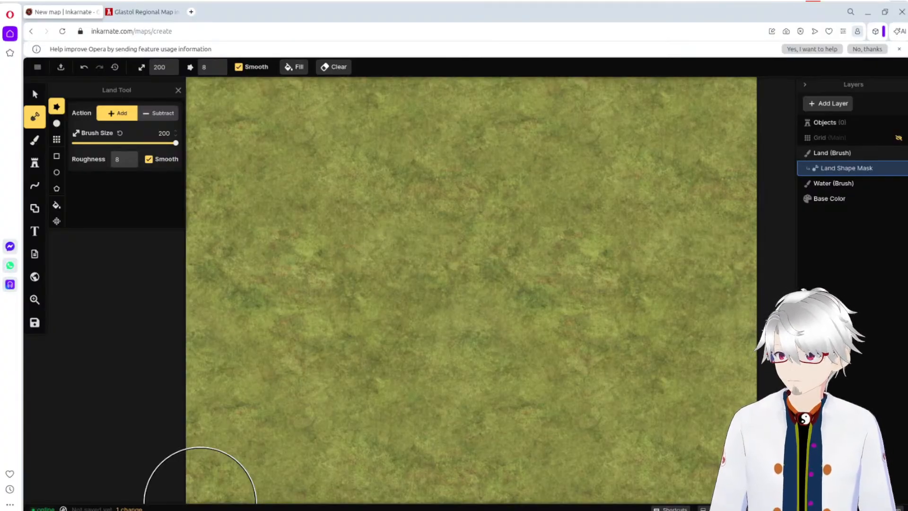
click(138, 12)
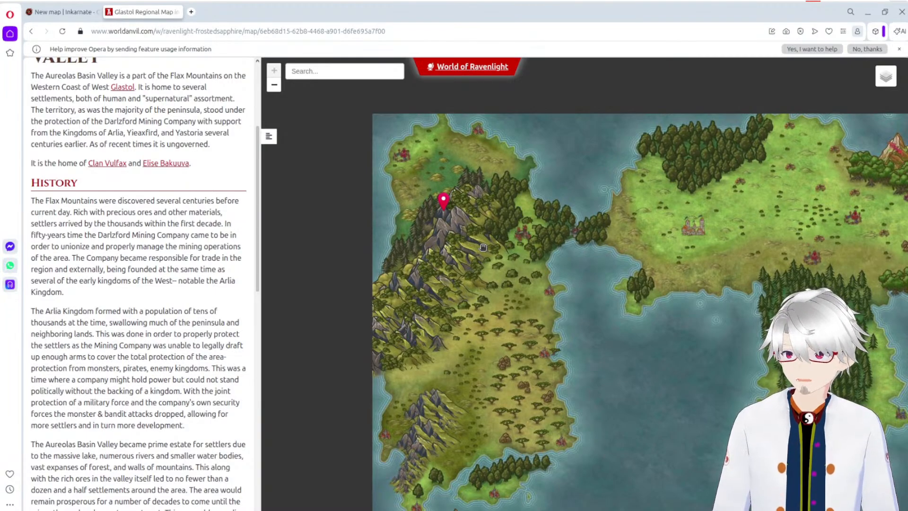
click(59, 11)
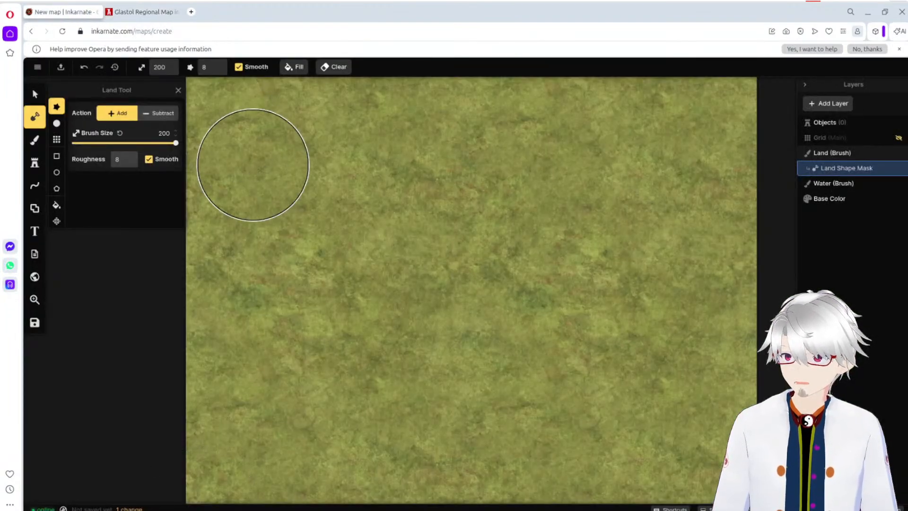
click(37, 66)
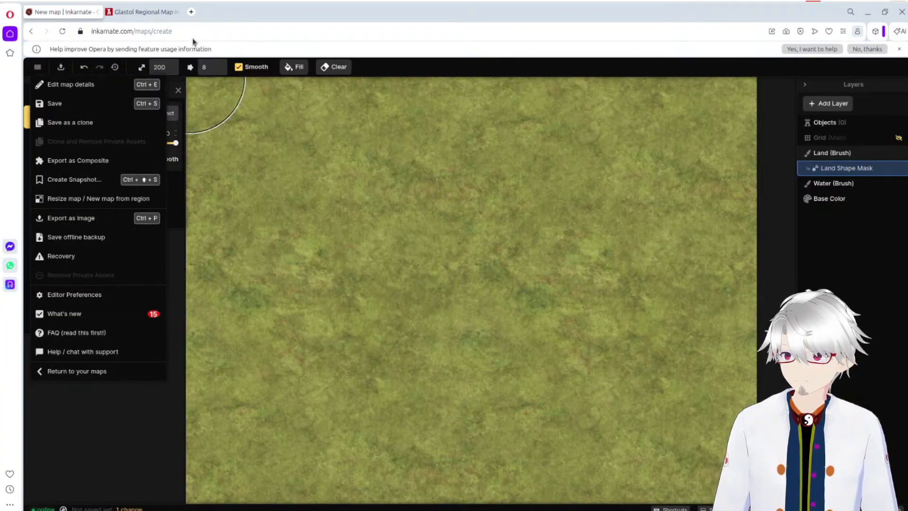
click(278, 136)
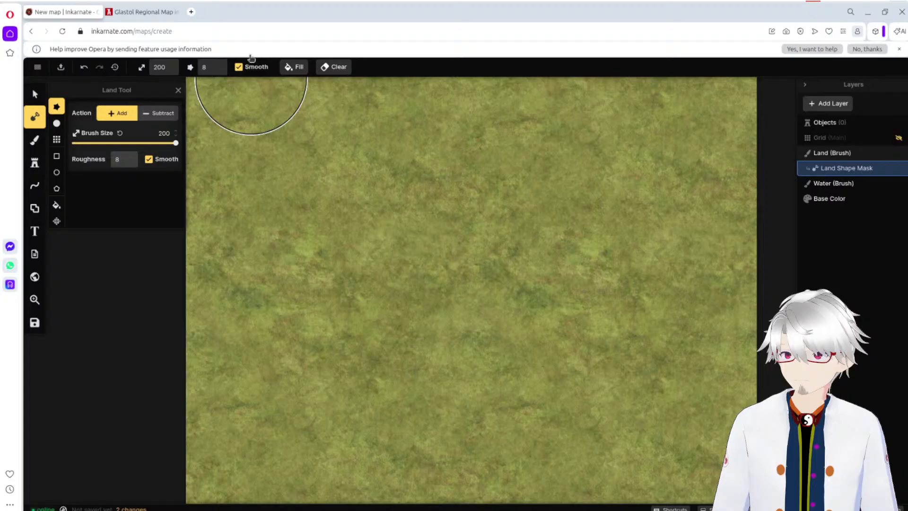
Step: Load Vulfax Valley Area (DRAFT 2) from the WIP Novel Maps folder in a separate Inkarnate tab and return to the new map
click(191, 12)
text(inka)
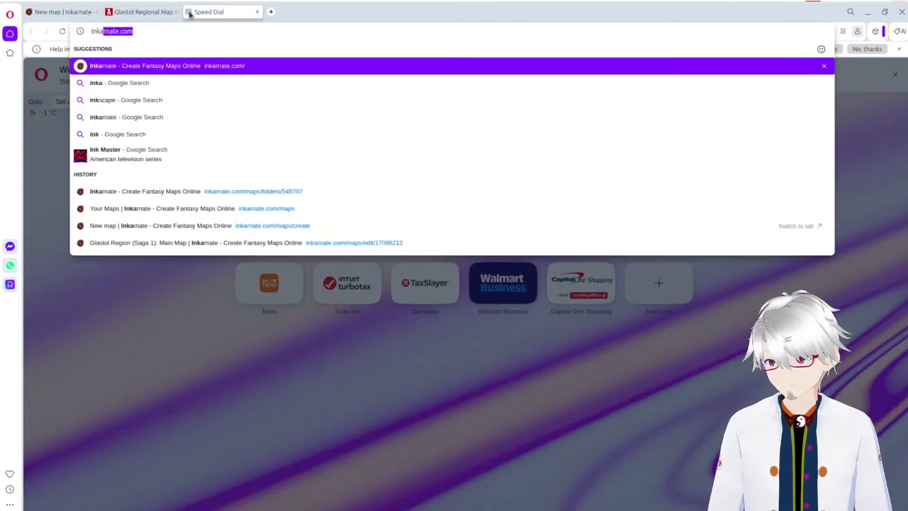
key(Return)
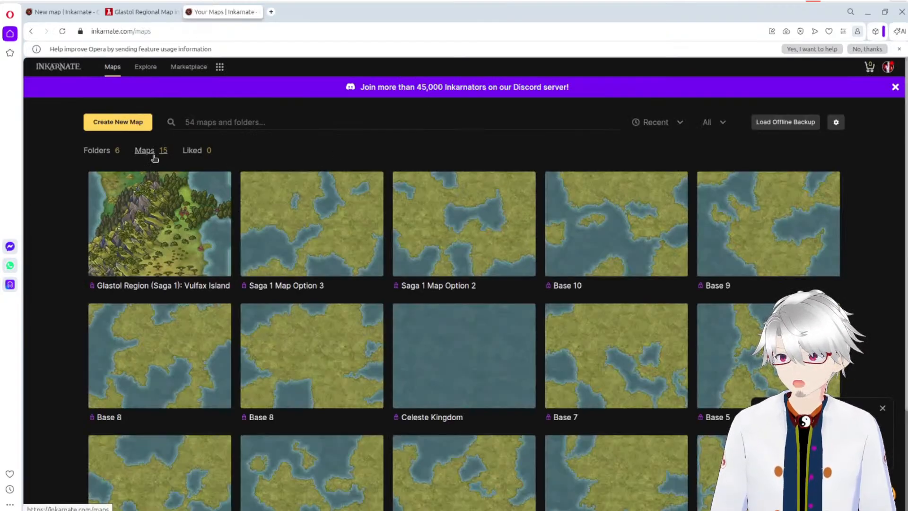
click(103, 151)
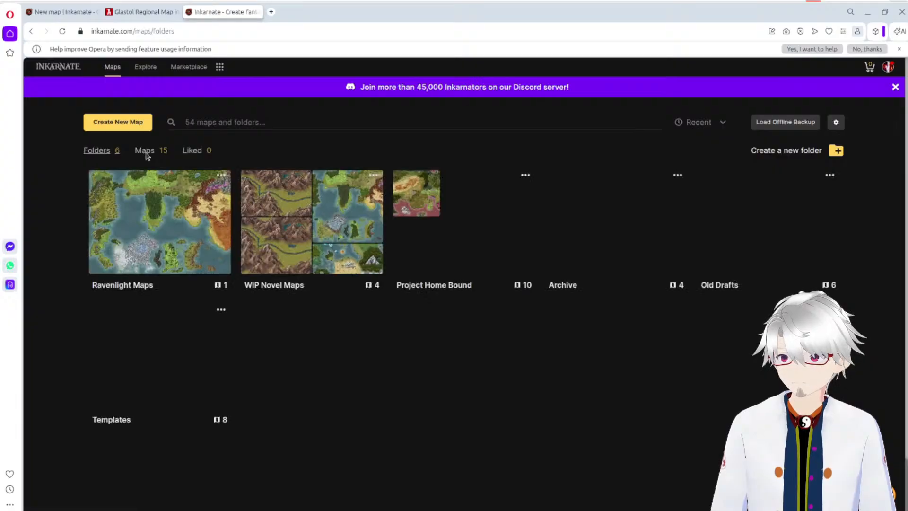
click(288, 206)
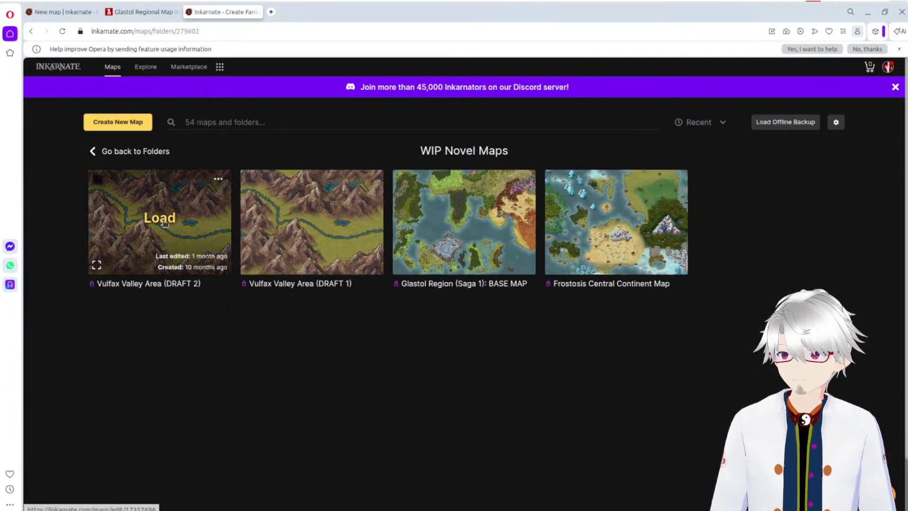
click(163, 223)
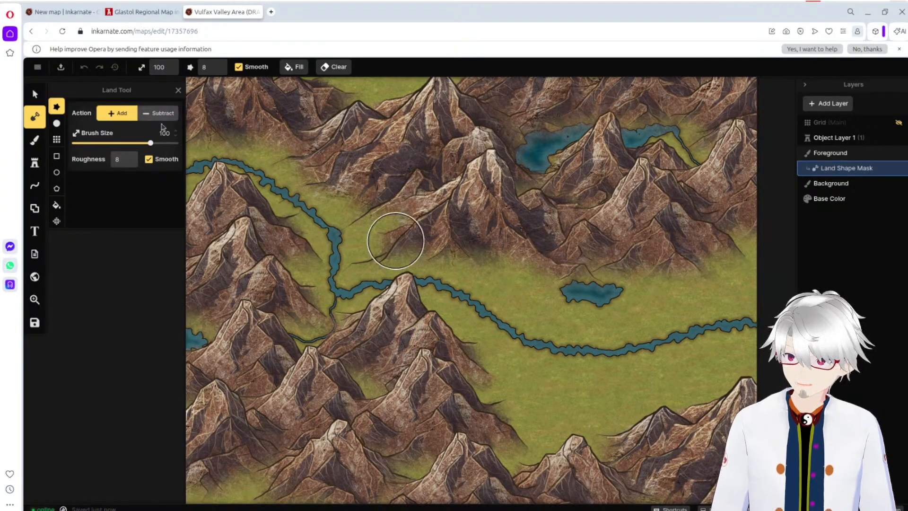
click(64, 12)
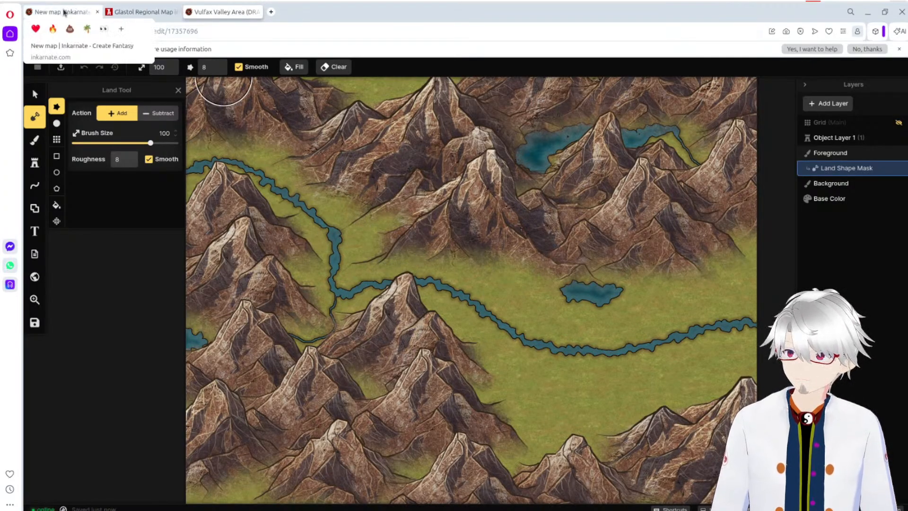
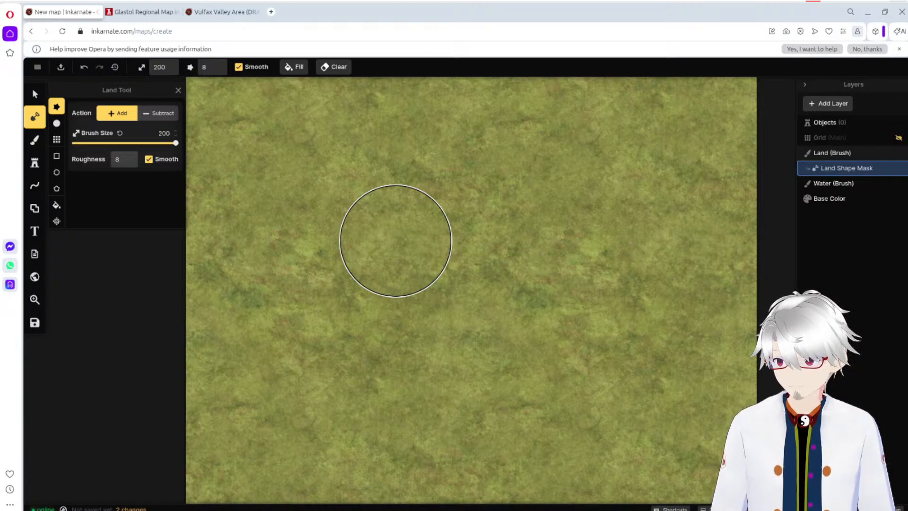
Step: Compare the Vulfax Valley Area (DRAFT 2) map with the Glastol regional map and the blank new map
click(225, 14)
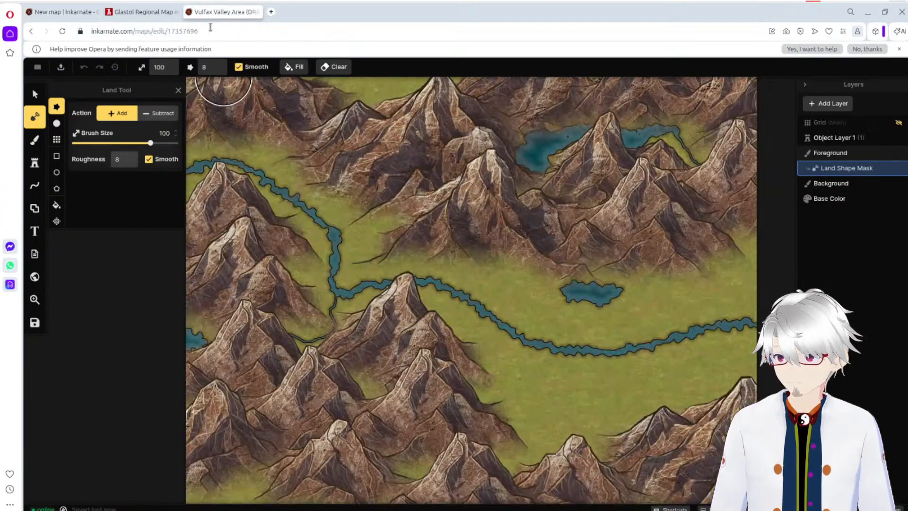
click(132, 14)
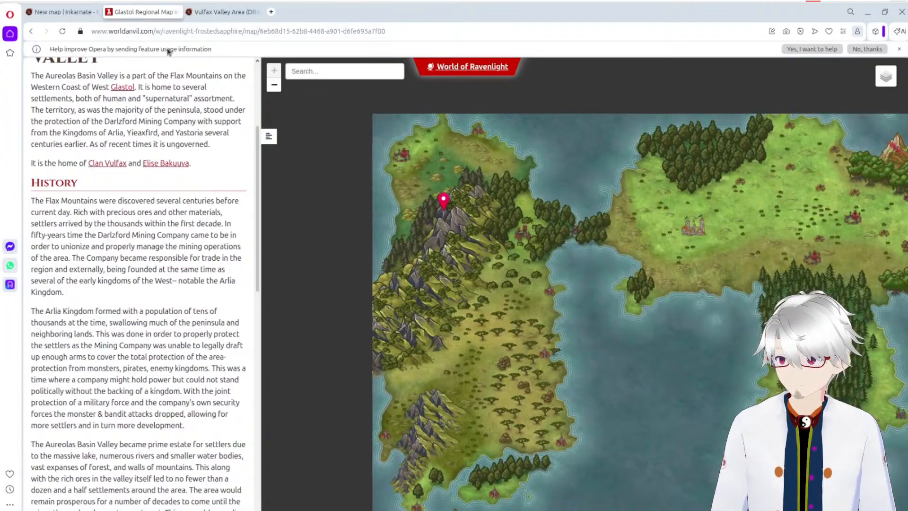
click(52, 12)
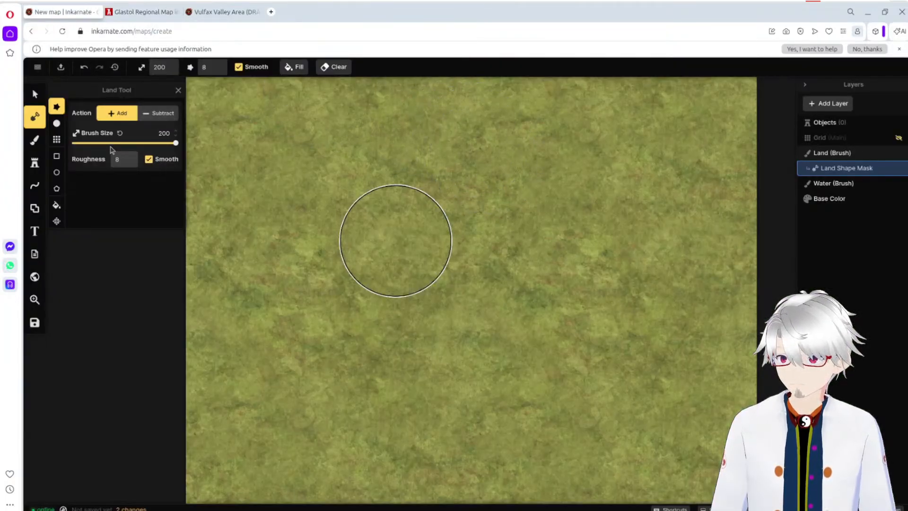
click(210, 13)
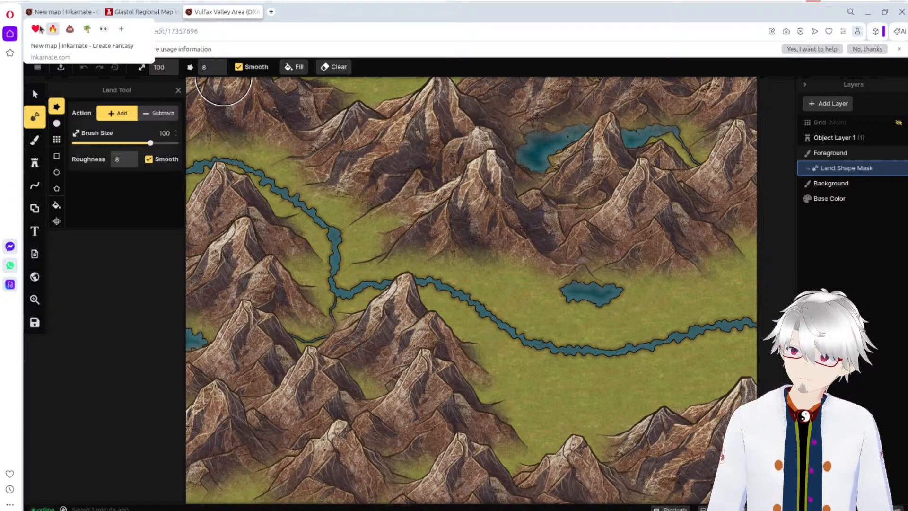
click(67, 15)
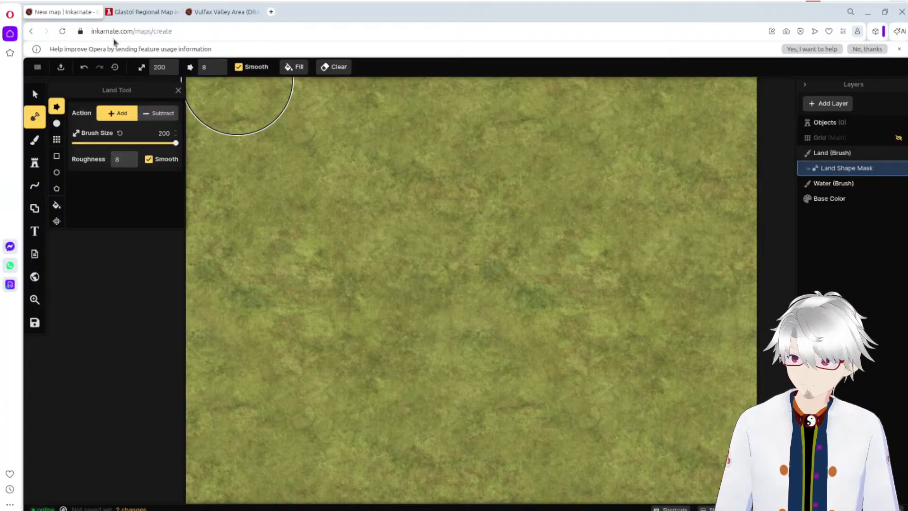
click(212, 12)
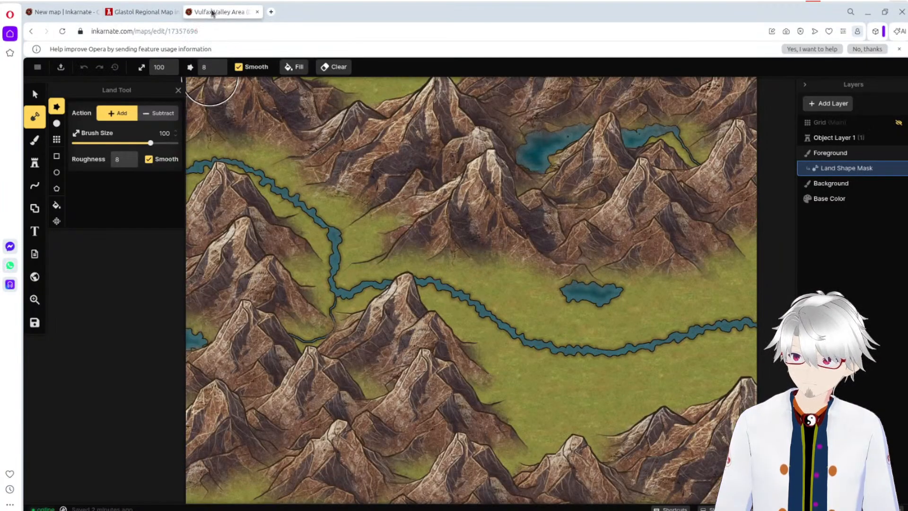
Step: Read the History section of the Aureolas Basin Valley article beside the Glastol regional map and return to the new map
click(142, 11)
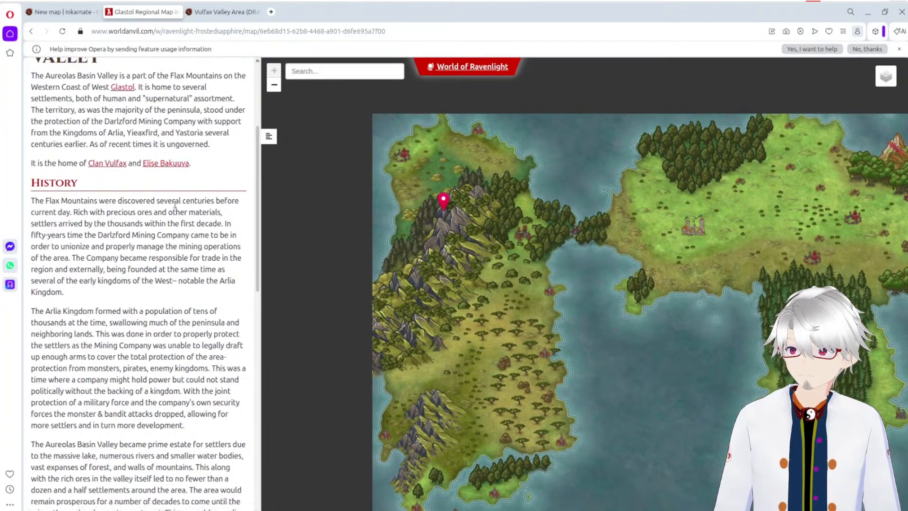
scroll(182, 231, down, 1)
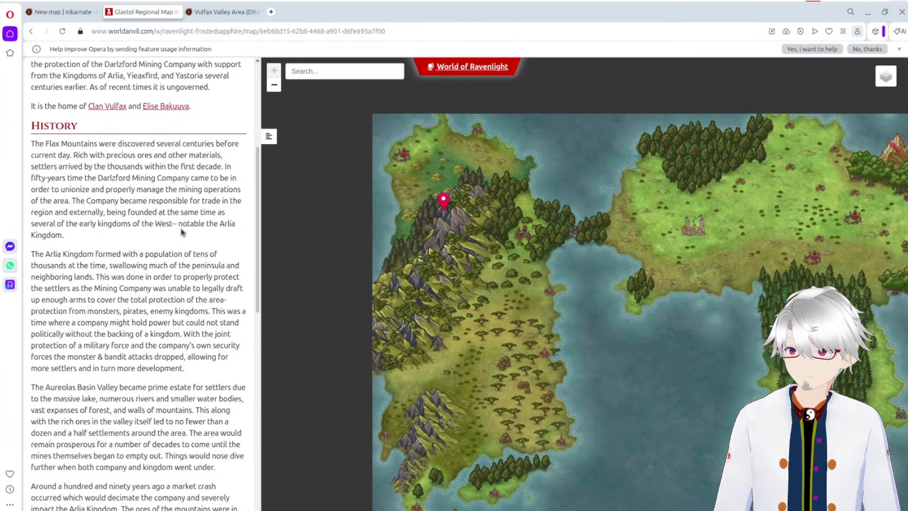
scroll(183, 231, down, 1)
scroll(181, 228, down, 3)
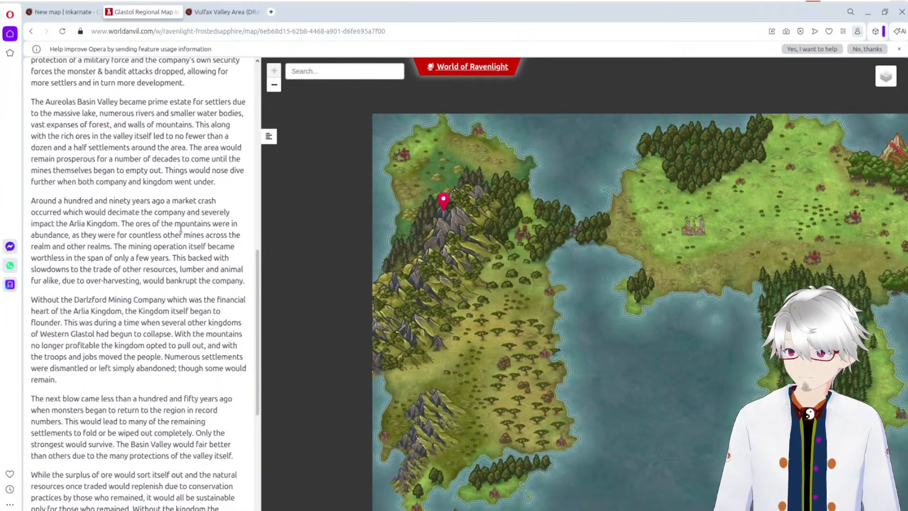
scroll(181, 229, down, 5)
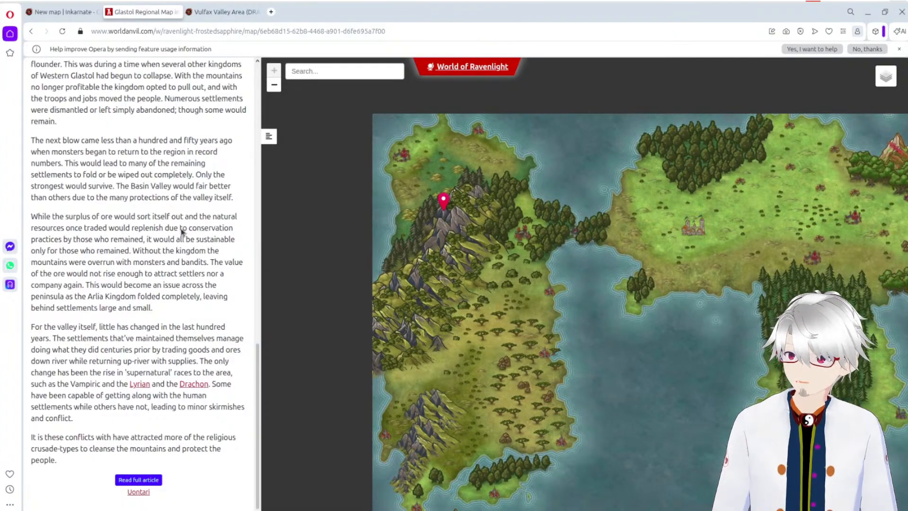
click(65, 13)
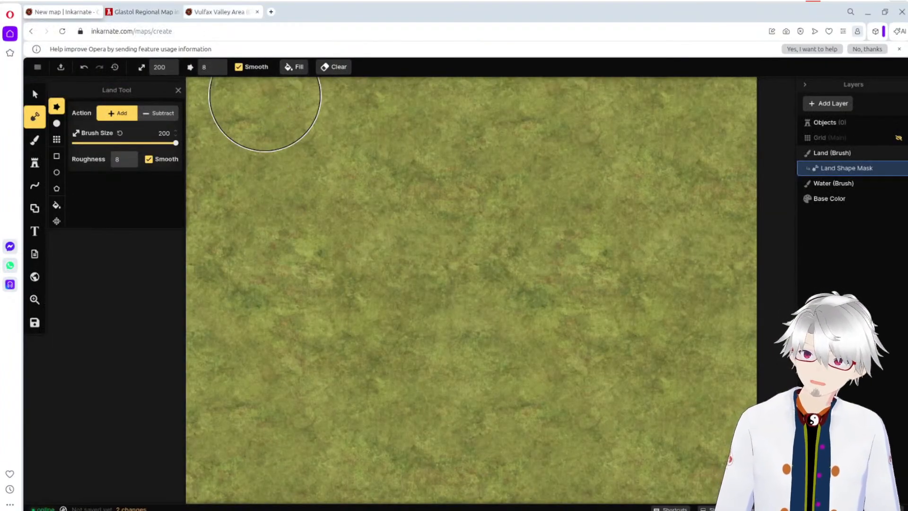
Step: Survey the Glastol regional map from the Flax Mountains to its eastern and southern lands, recheck the Vulfax Valley draft and return to the new map
click(142, 12)
click(223, 11)
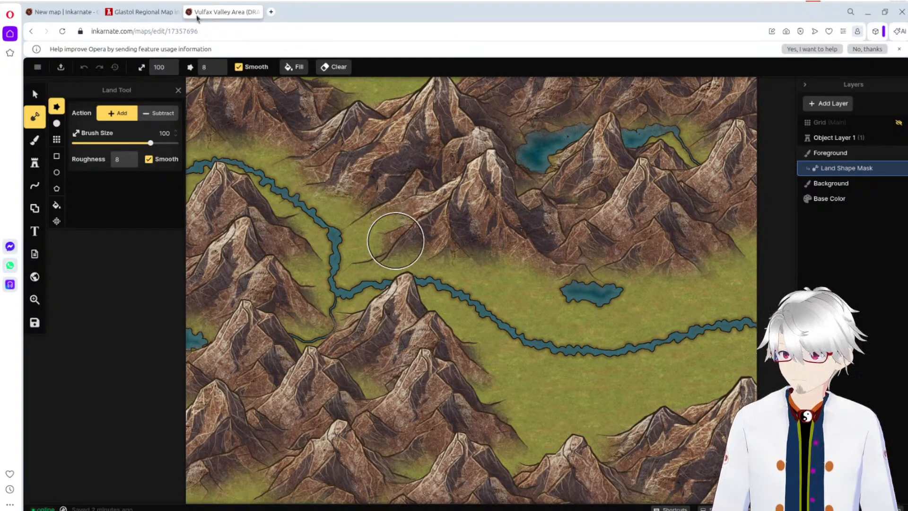
click(145, 12)
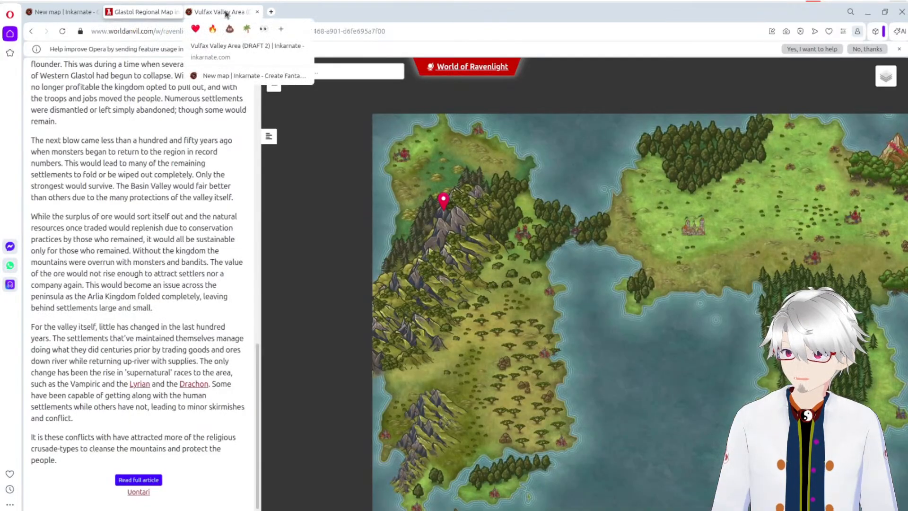
drag(832, 255, 658, 213)
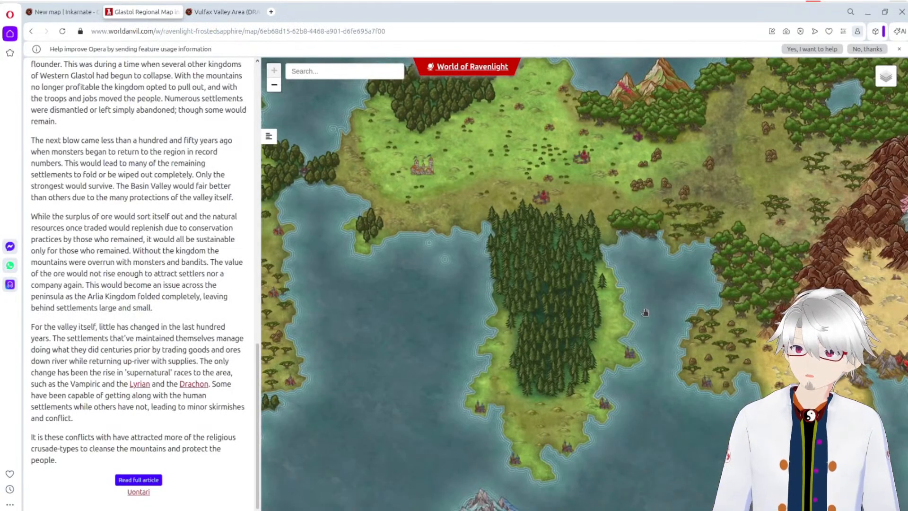
scroll(647, 304, down, 5)
scroll(648, 303, up, 3)
drag(546, 278, 435, 199)
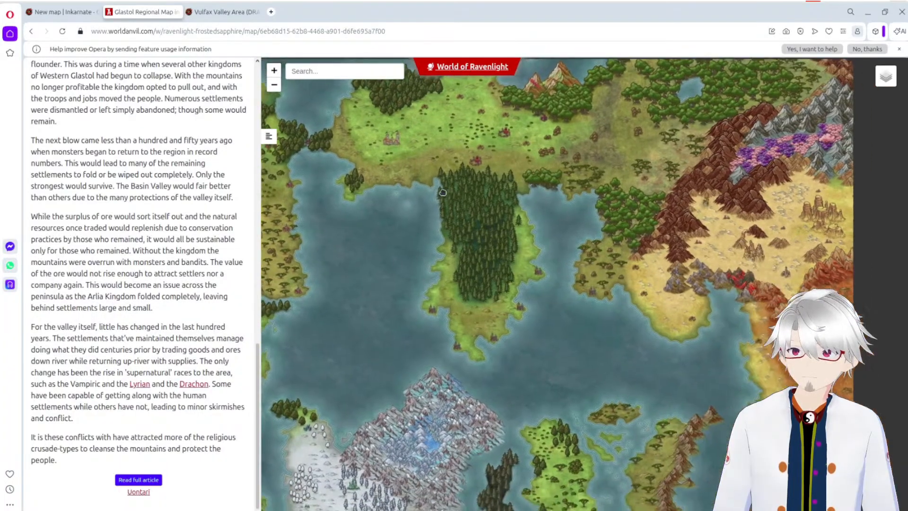
drag(623, 245, 769, 375)
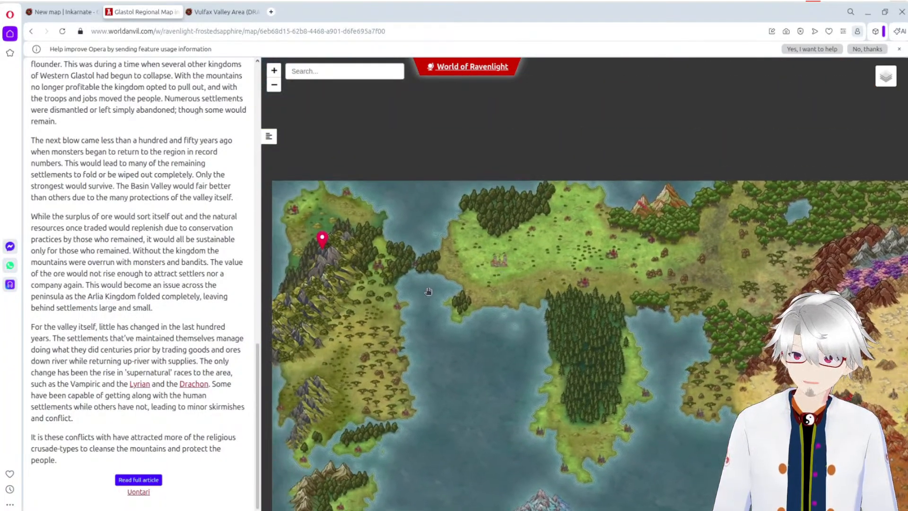
drag(732, 277, 689, 283)
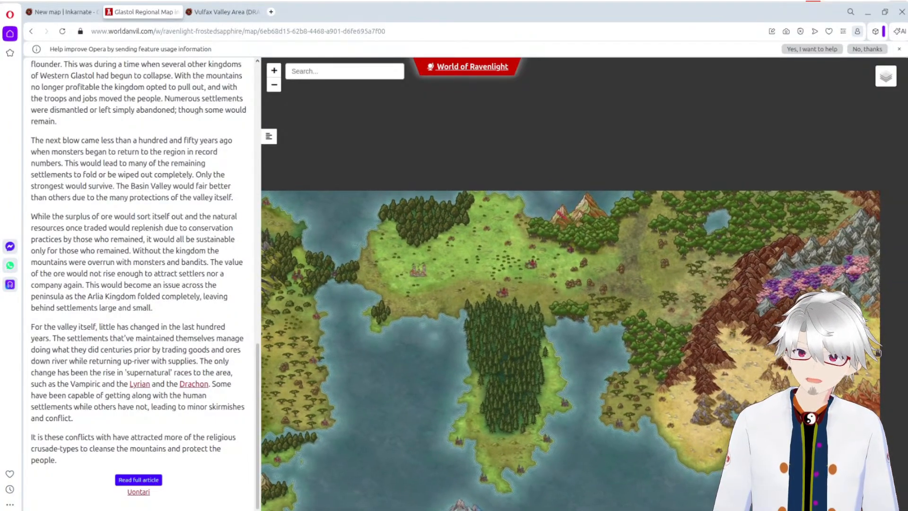
mouse_move(771, 446)
mouse_down()
mouse_move(670, 327)
mouse_move(719, 300)
mouse_move(771, 193)
mouse_up()
drag(529, 322, 616, 292)
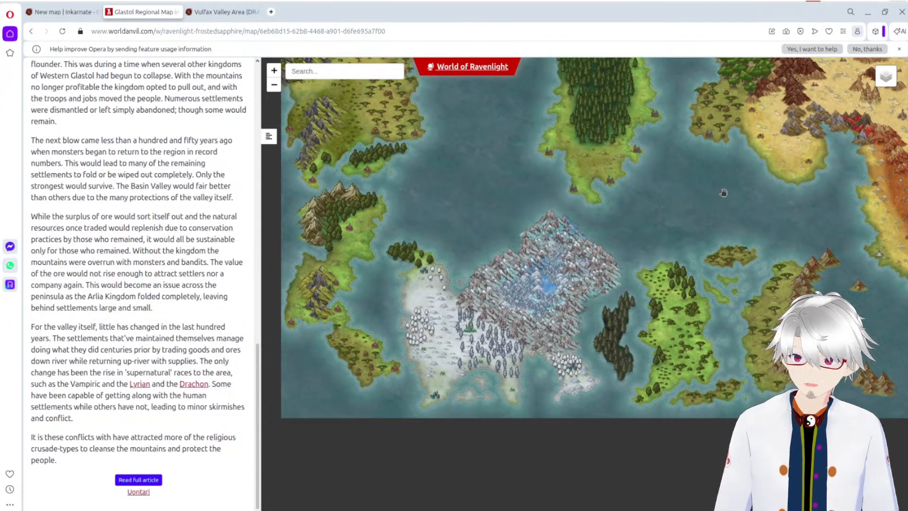
drag(722, 191, 690, 332)
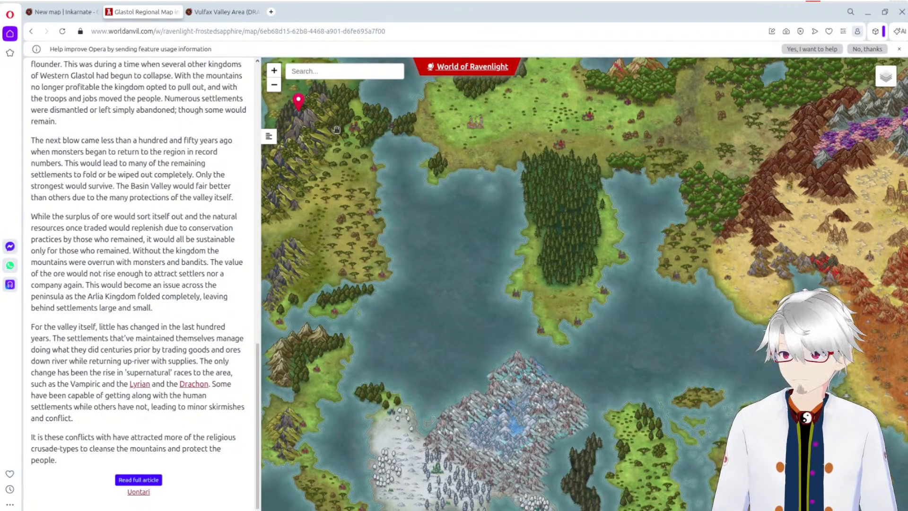
drag(400, 186, 442, 217)
click(198, 10)
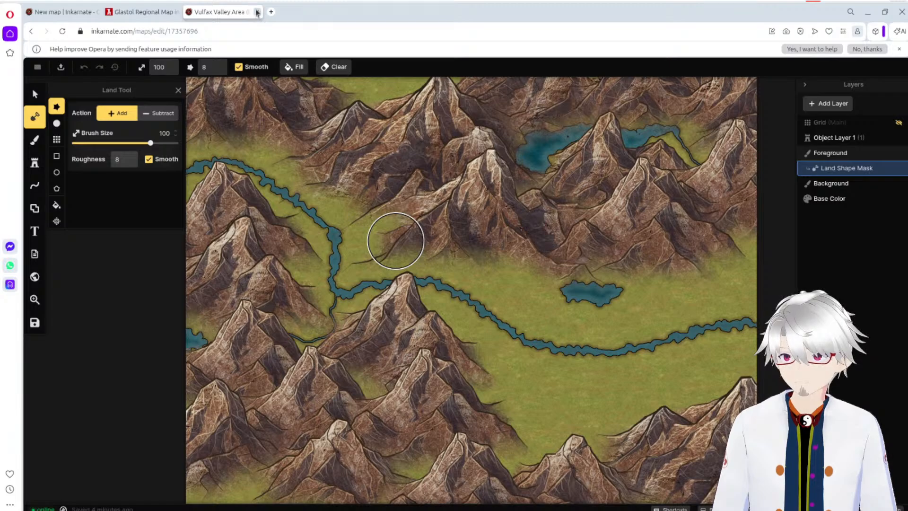
click(73, 13)
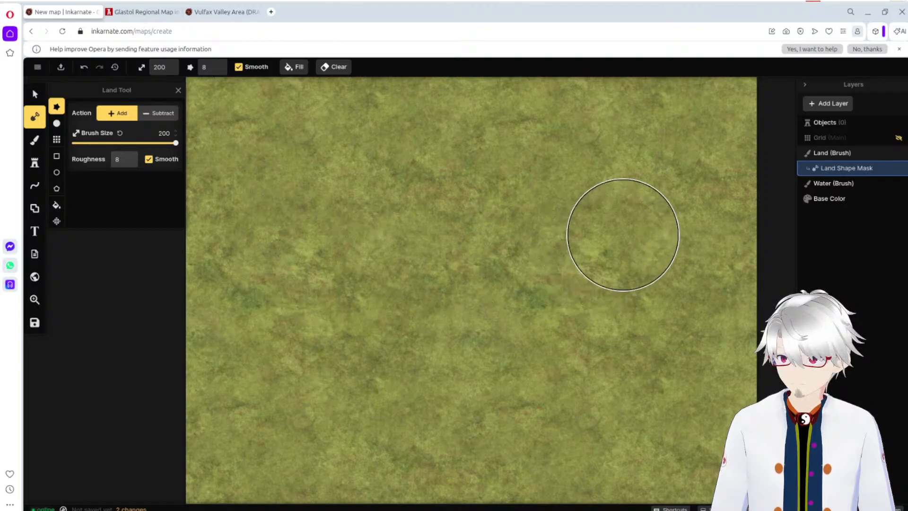
Step: Try carving an irregular lake in the map's upper half by subtracting land at brush size 64, and reduce the brush size to 48
drag(175, 143, 135, 143)
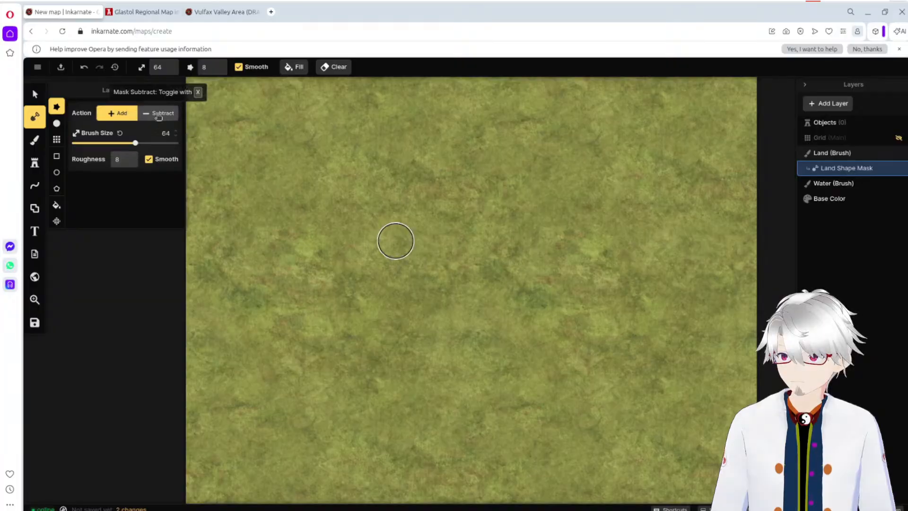
click(158, 114)
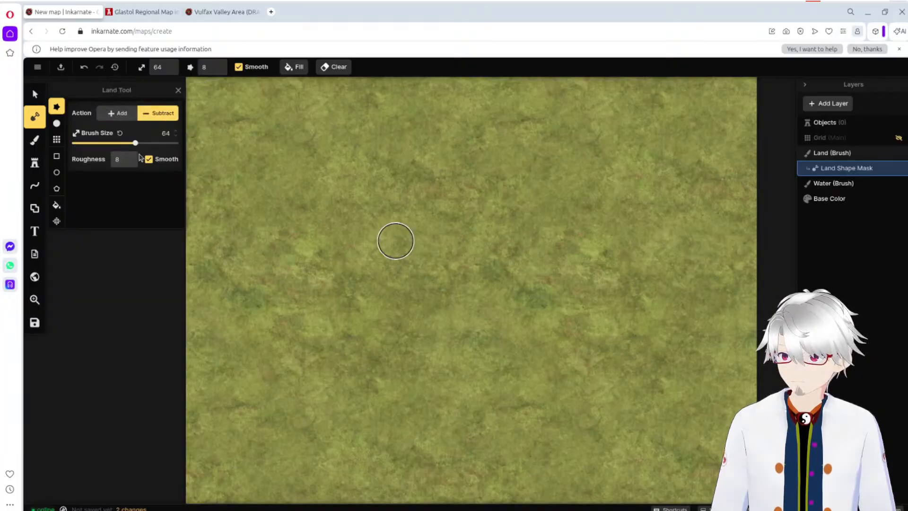
mouse_move(519, 167)
mouse_down()
mouse_move(445, 234)
mouse_move(529, 247)
mouse_move(405, 233)
mouse_move(501, 217)
mouse_move(272, 215)
mouse_move(501, 221)
mouse_up()
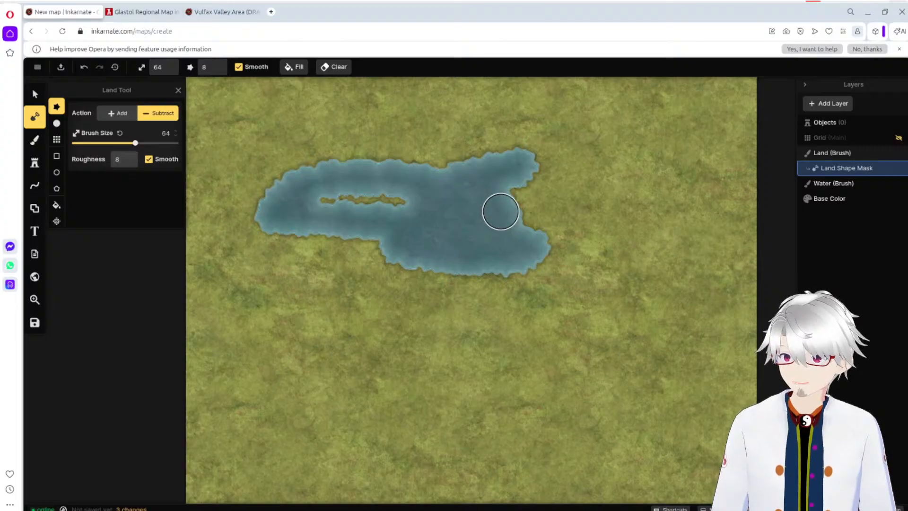
click(85, 69)
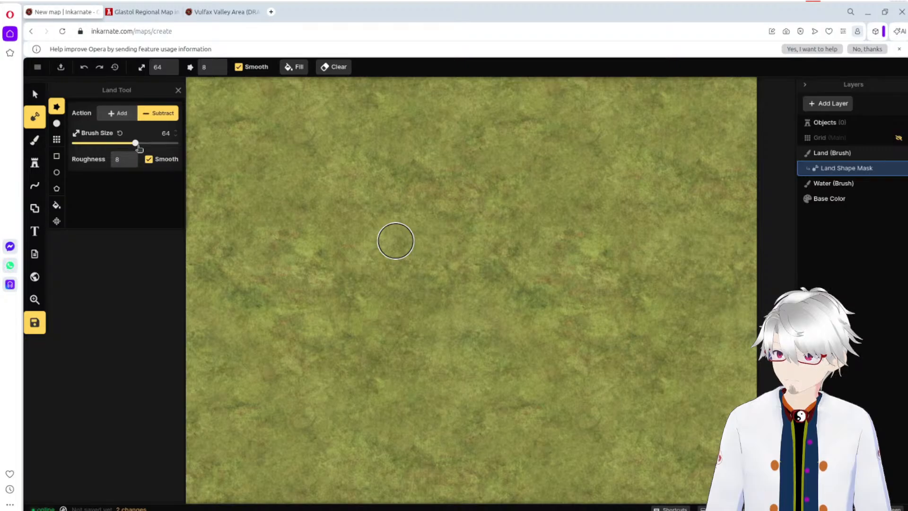
drag(137, 145, 128, 144)
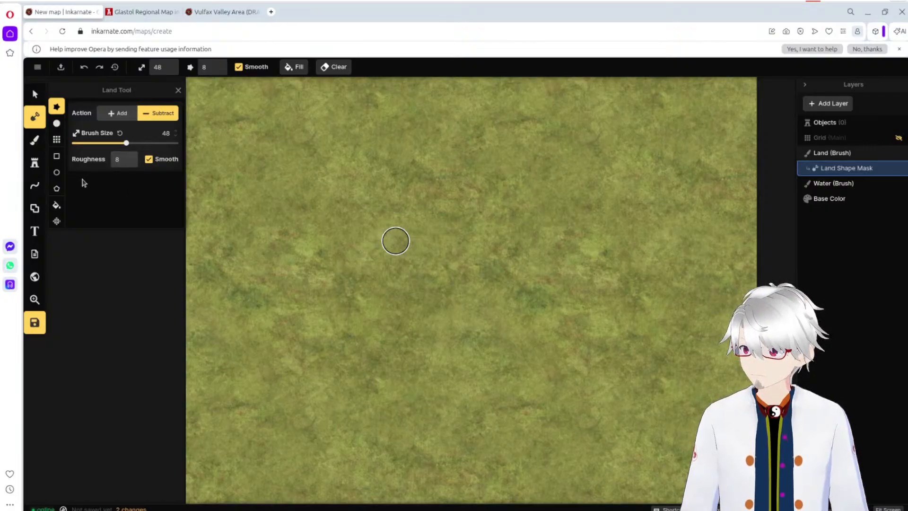
Step: Prepare the first Brown Mountain stamp at 306% scale for placement and collapse the Objects list
click(34, 163)
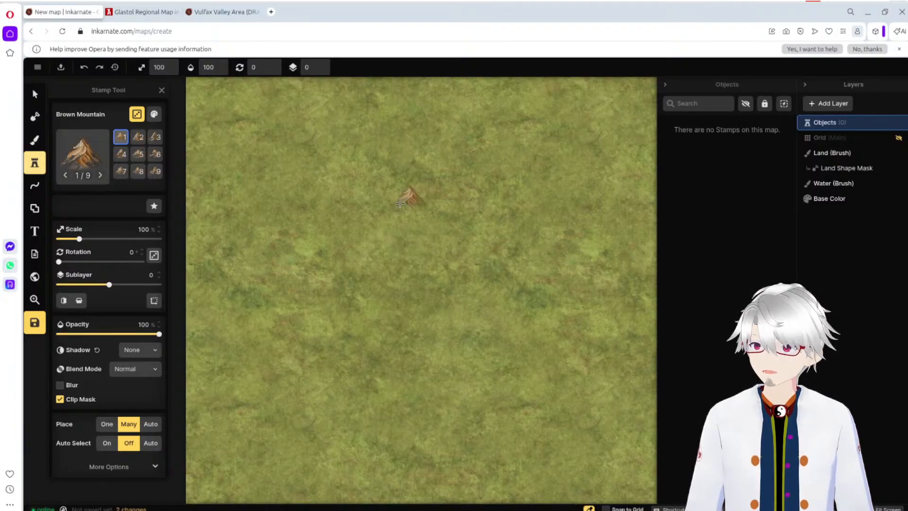
drag(80, 240, 130, 242)
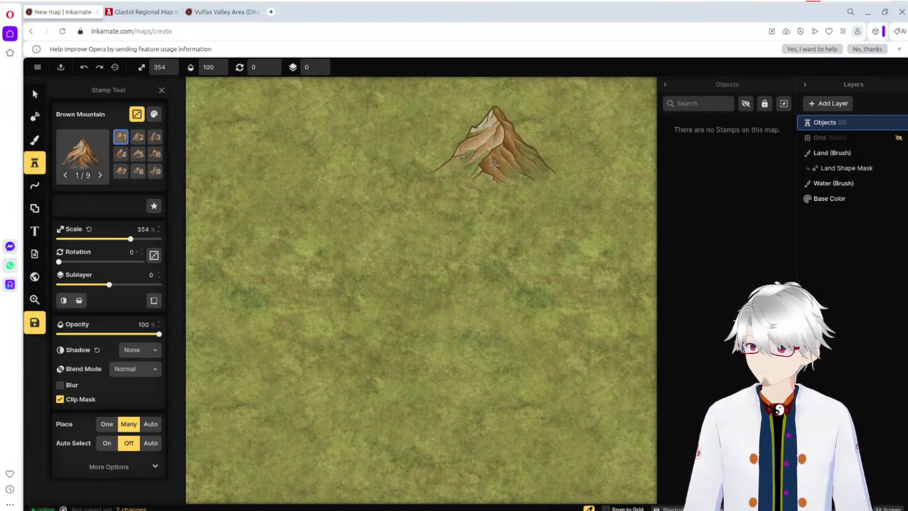
drag(130, 239, 121, 241)
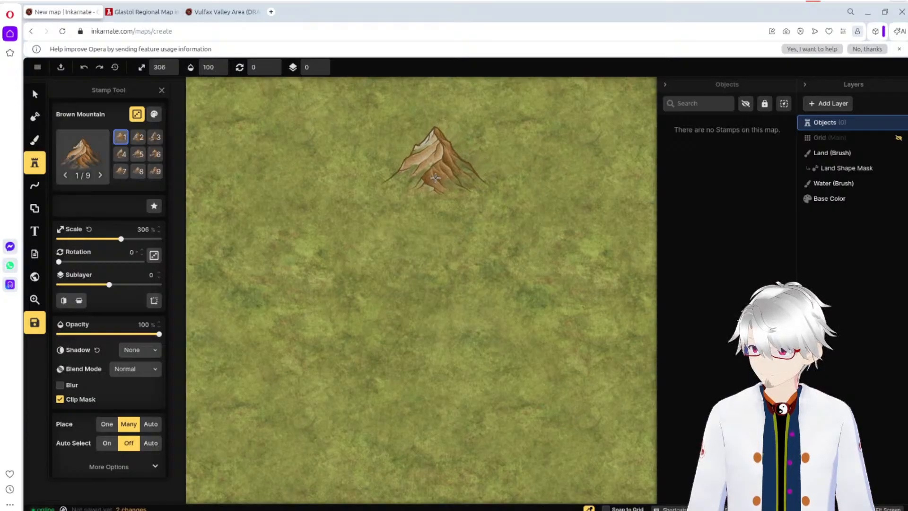
scroll(444, 222, down, 1)
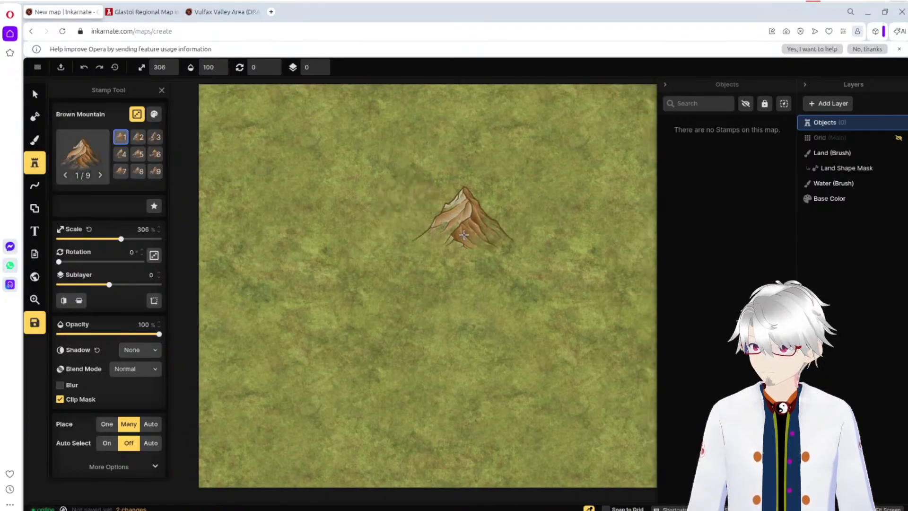
scroll(463, 235, down, 3)
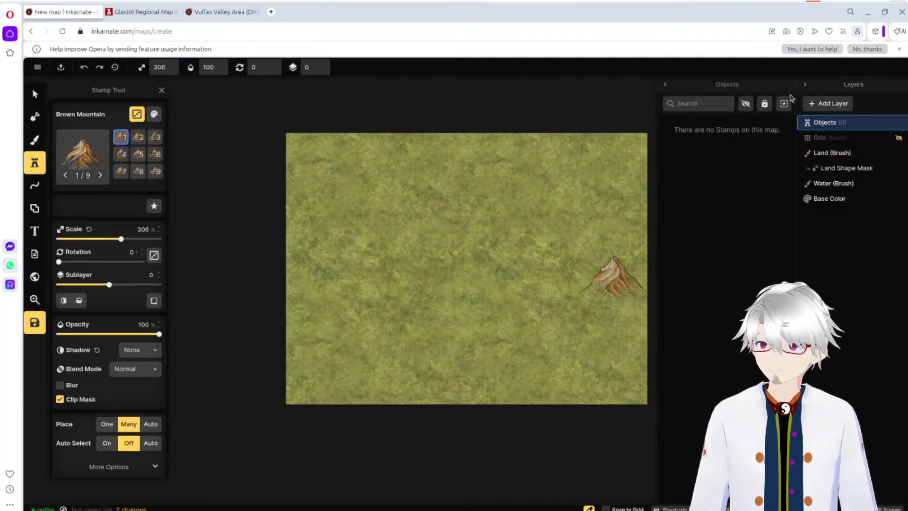
click(665, 85)
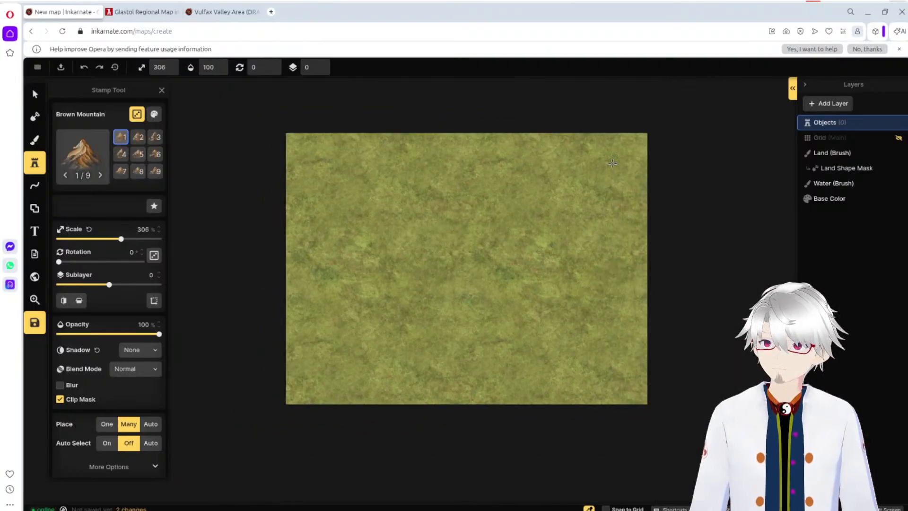
scroll(613, 164, up, 5)
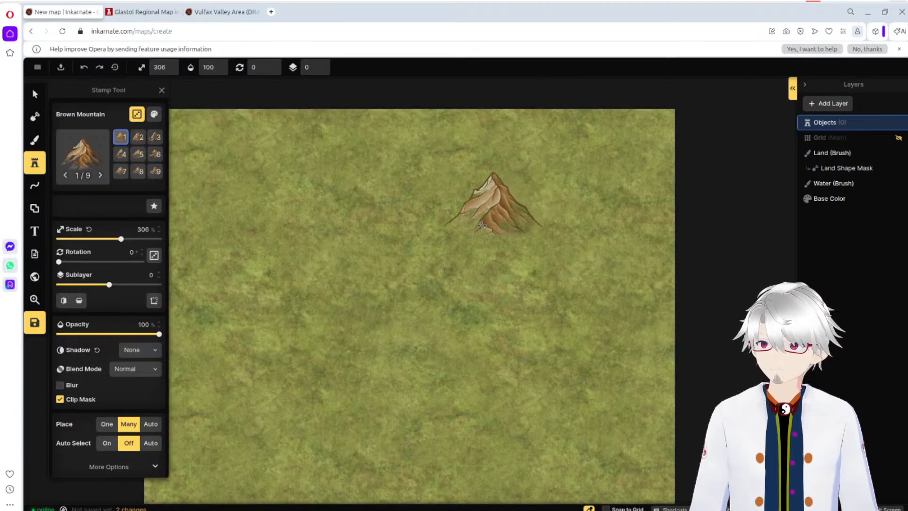
scroll(487, 217, down, 2)
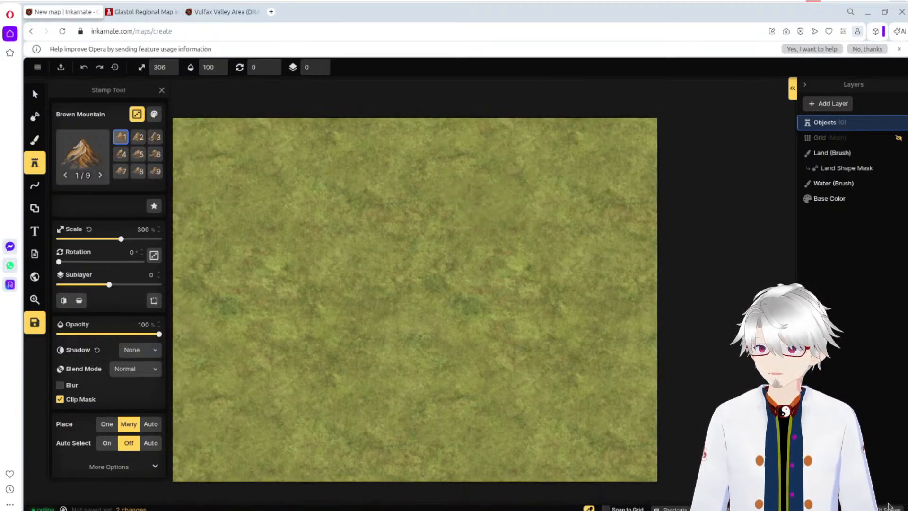
scroll(628, 142, up, 2)
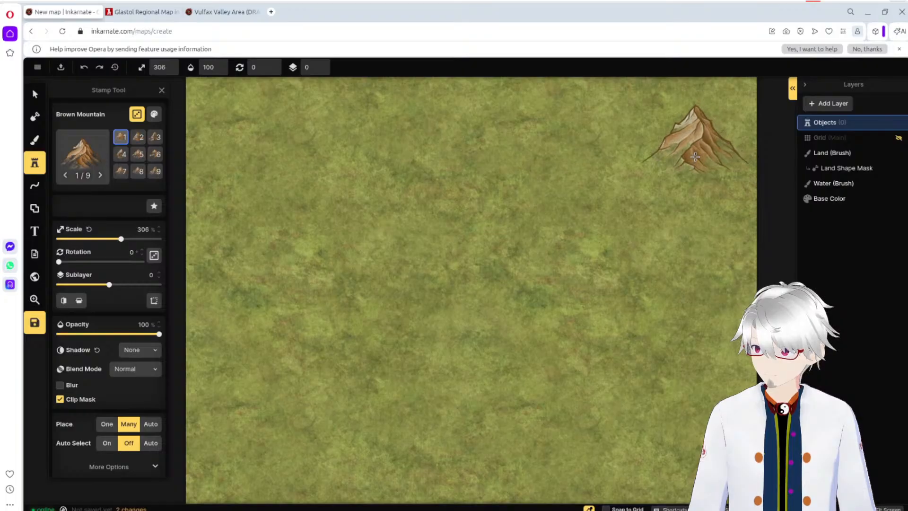
click(691, 158)
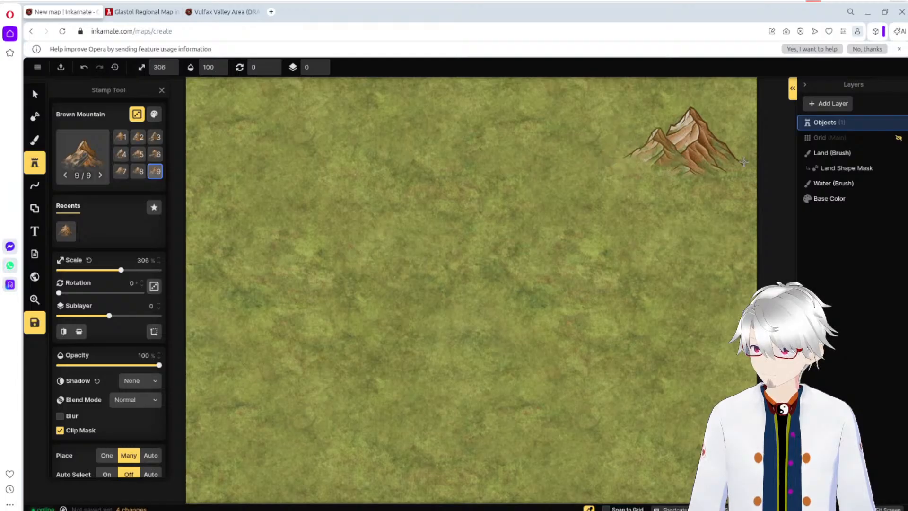
click(567, 160)
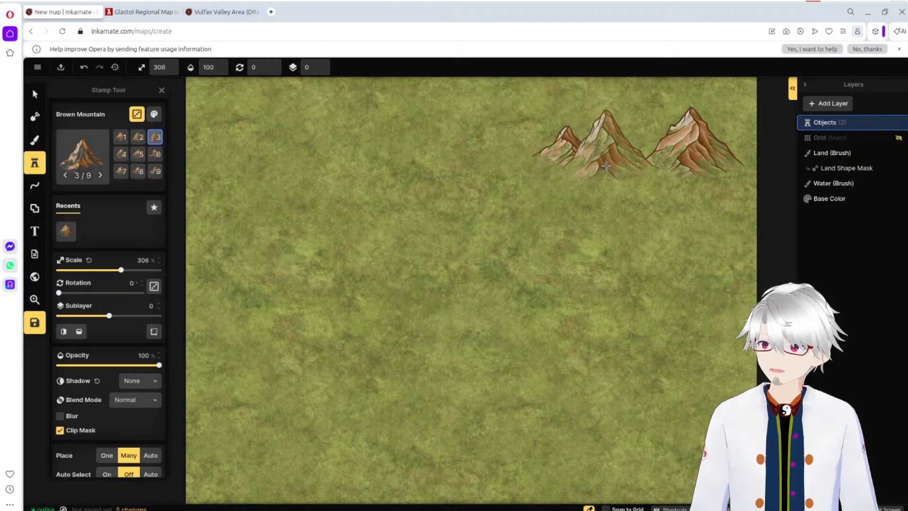
key(ctrl+z)
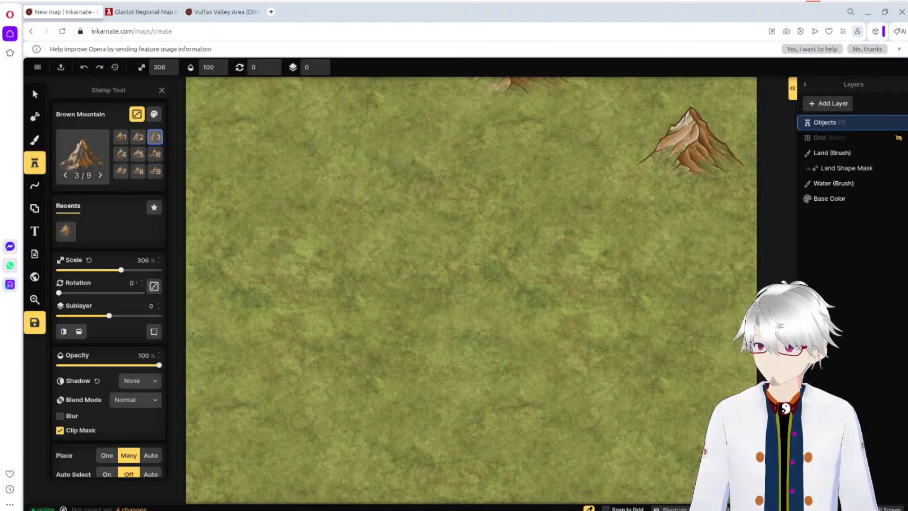
key(ctrl+z)
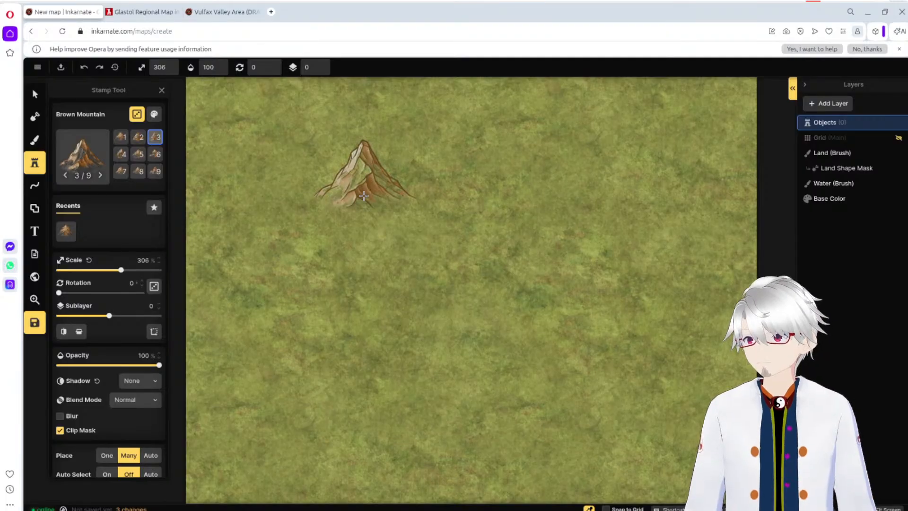
Step: Place three Brown Mountain stamps at 306% scale in a short range running west from the map's northeast corner
scroll(524, 165, down, 3)
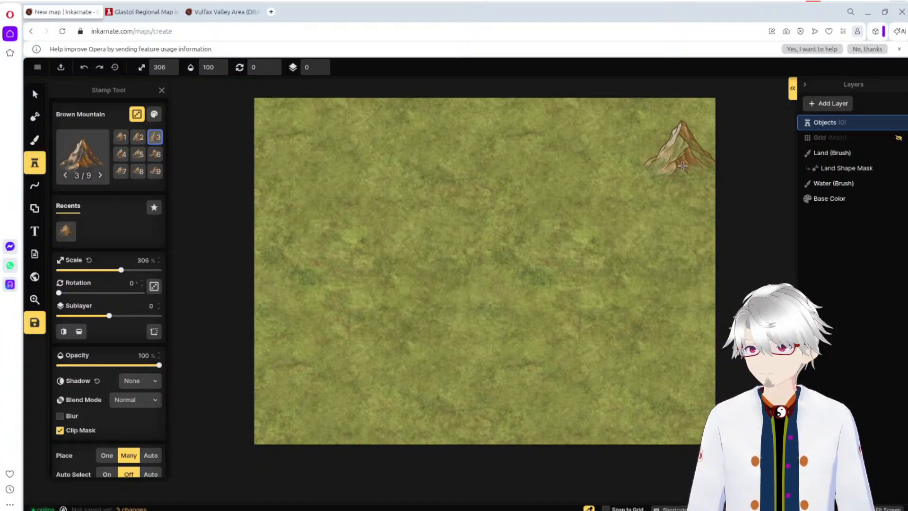
click(682, 166)
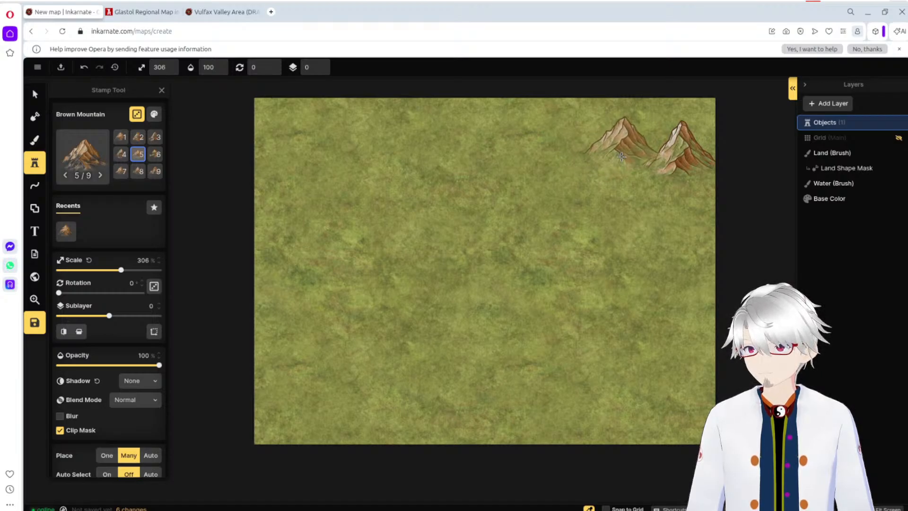
click(621, 157)
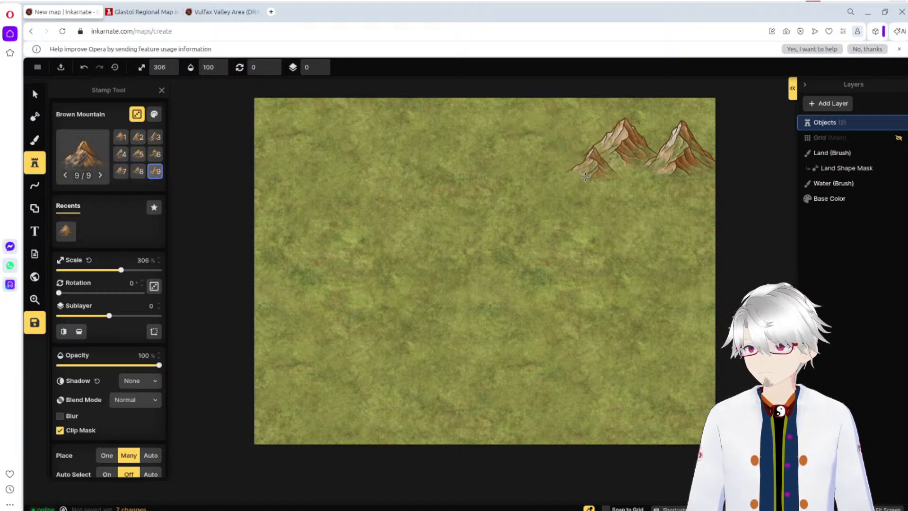
click(571, 175)
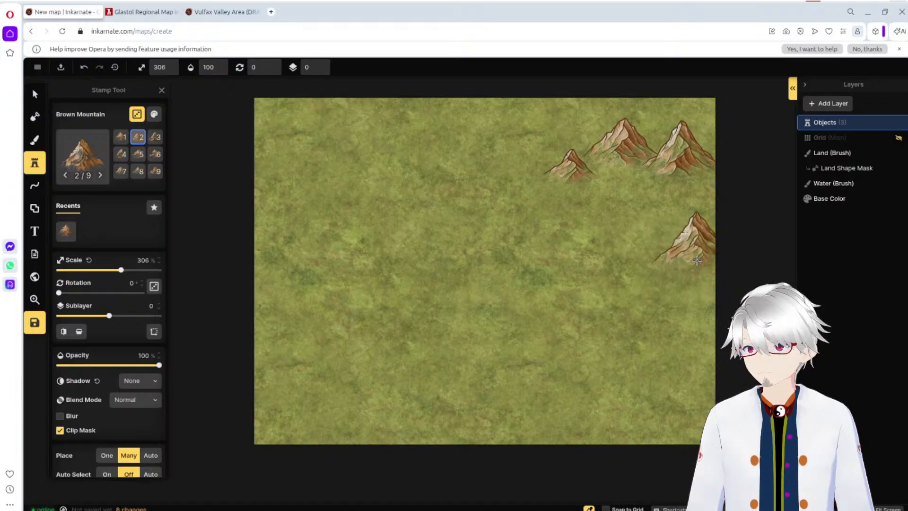
click(697, 260)
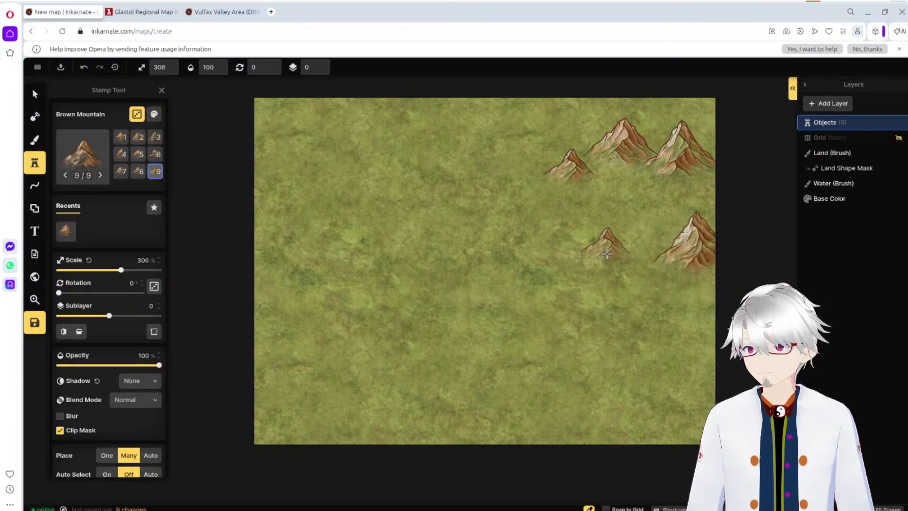
click(637, 248)
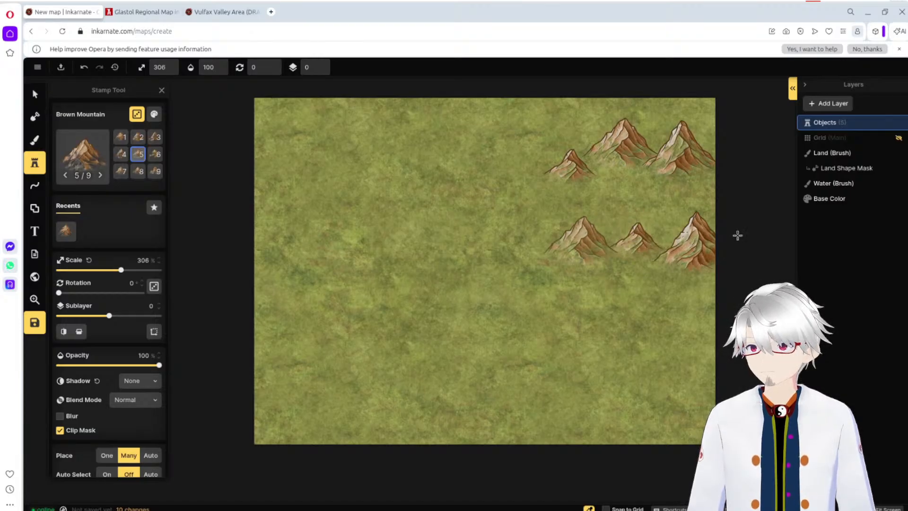
key(ctrl+z)
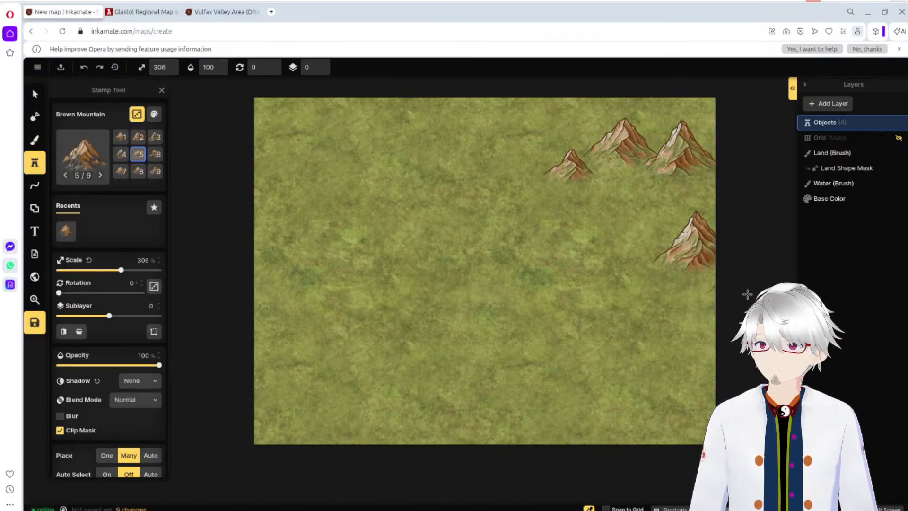
key(ctrl+z)
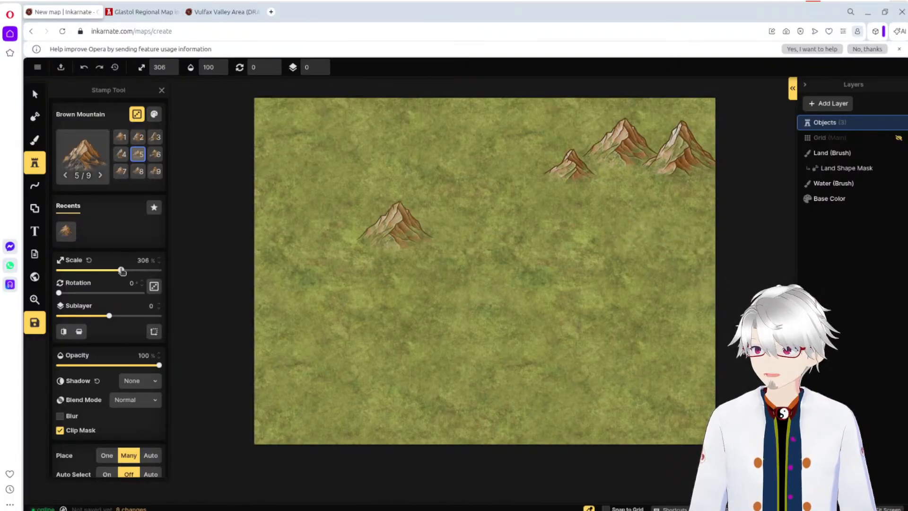
Step: Place three Brown Mountain stamps at 478% scale: two side by side near the middle of the eastern edge, including variant 6, and one northwest of them
drag(122, 271, 155, 271)
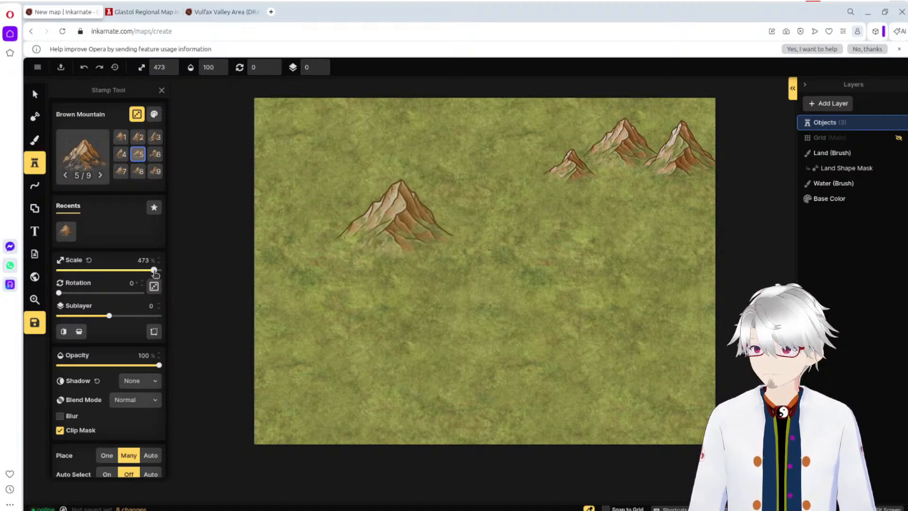
click(683, 281)
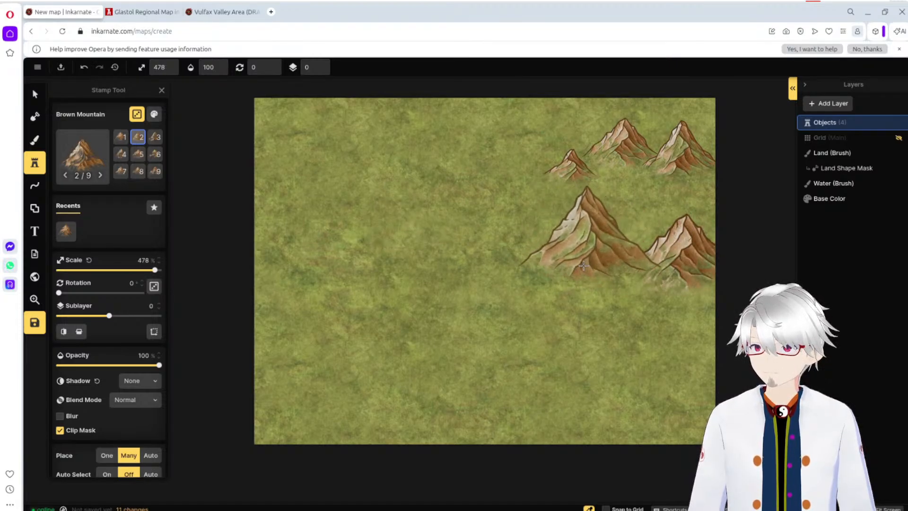
click(156, 154)
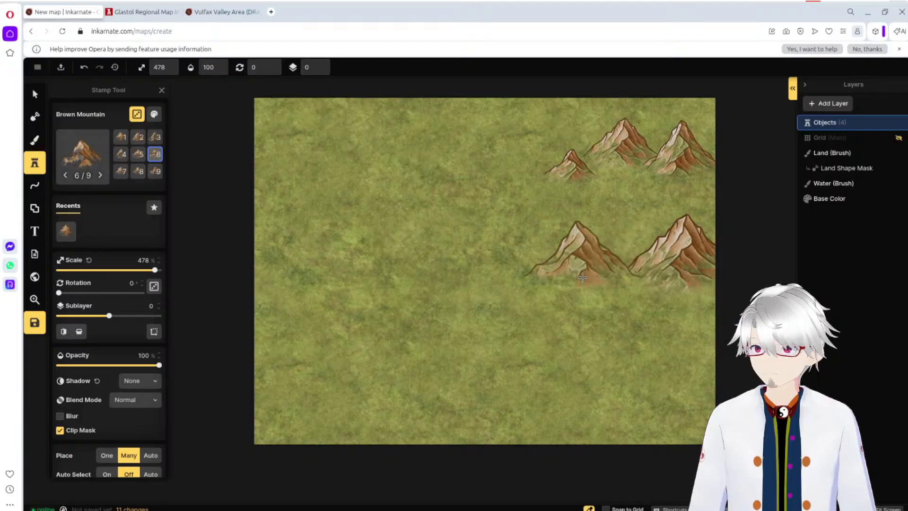
click(582, 281)
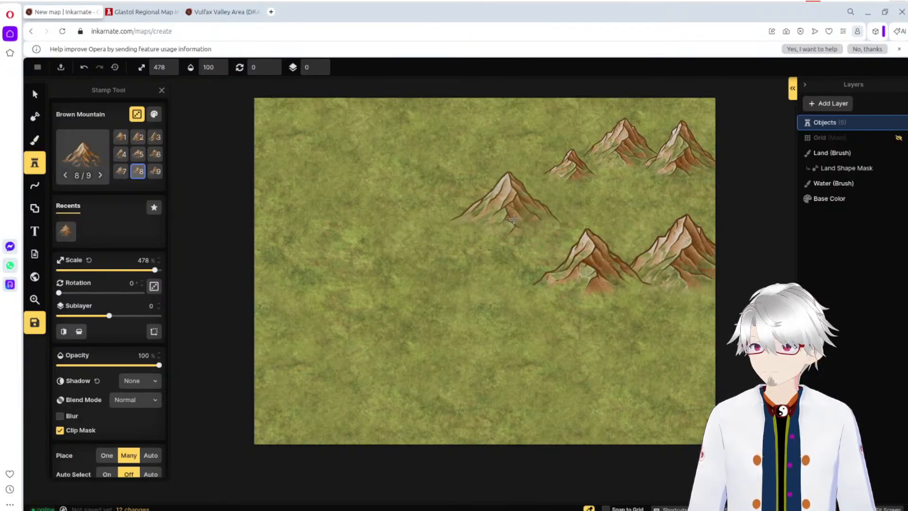
click(518, 218)
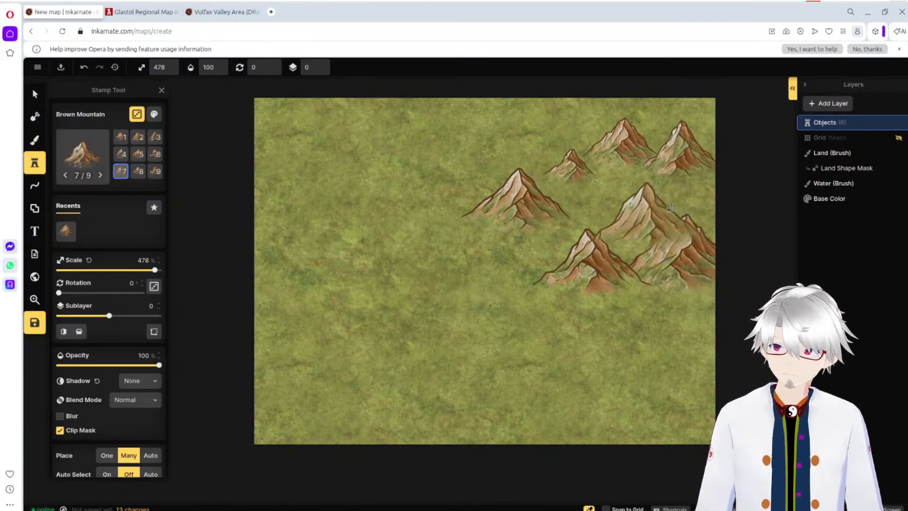
Step: Add three more 478% Brown Mountain stamps behind the small northeastern peaks to thicken the range along the map's northern edge
scroll(678, 202, up, 5)
scroll(678, 202, up, 2)
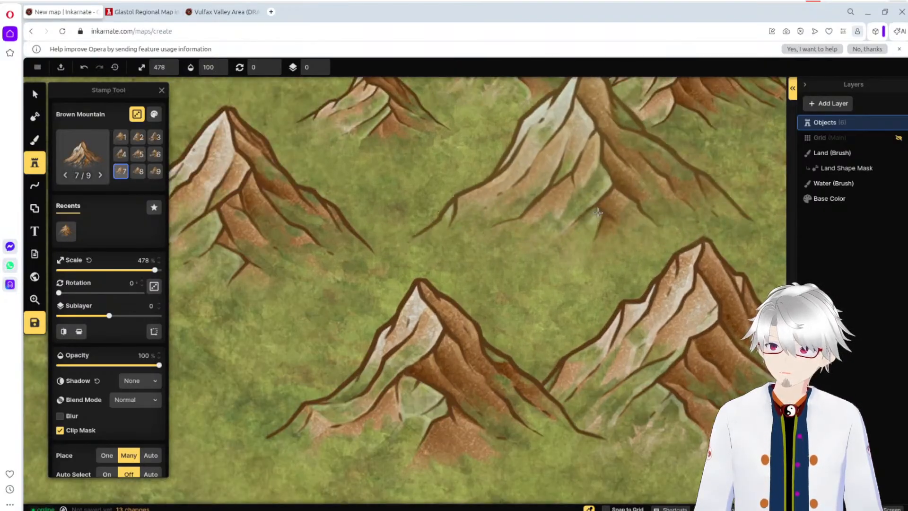
scroll(610, 220, down, 2)
scroll(605, 255, down, 4)
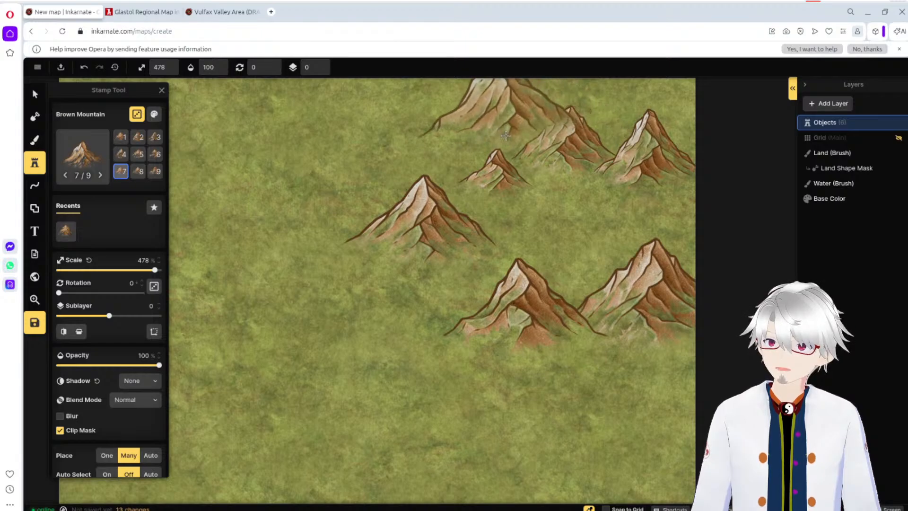
click(482, 152)
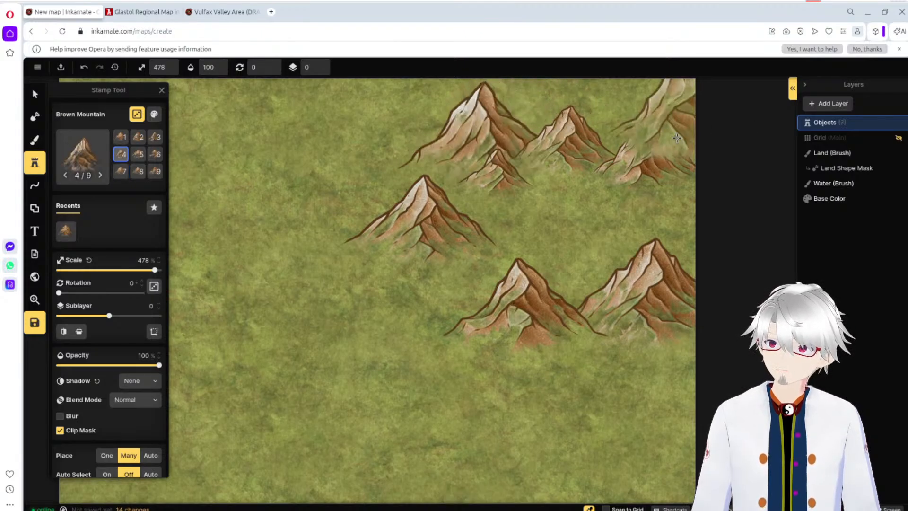
click(639, 123)
click(649, 103)
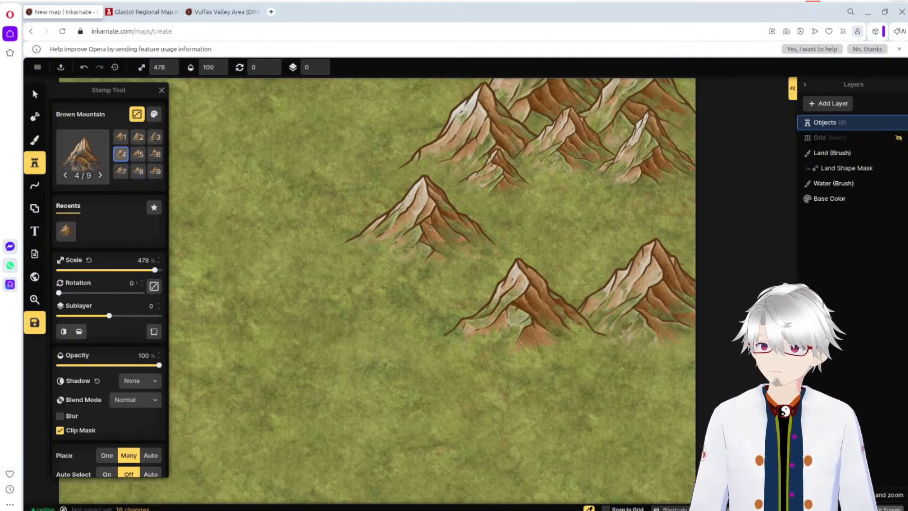
click(886, 509)
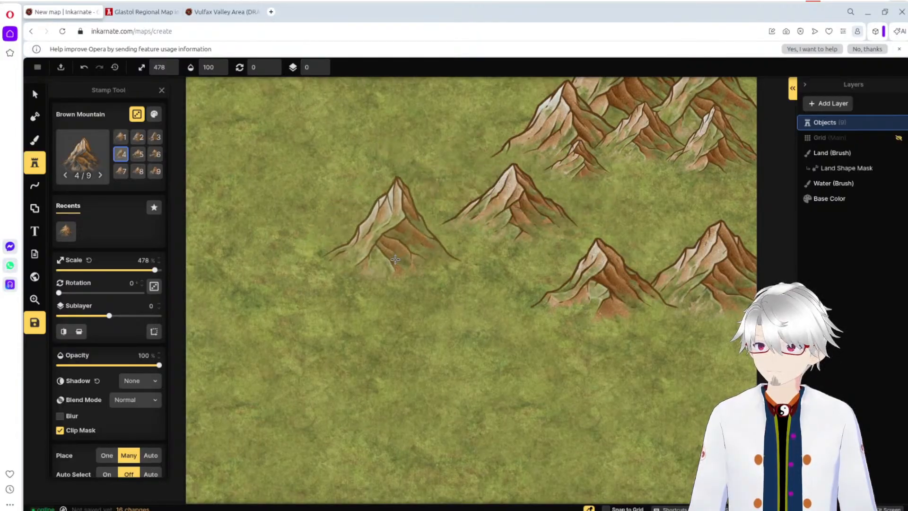
scroll(396, 259, down, 2)
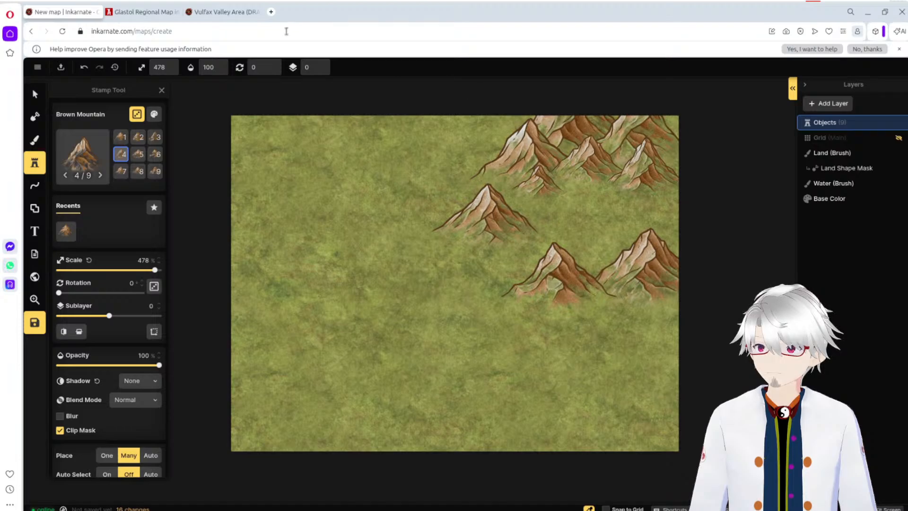
Step: Compare the Vulfax Valley draft with the Flax Mountains area on the Glastol regional map and return to the new map
click(222, 14)
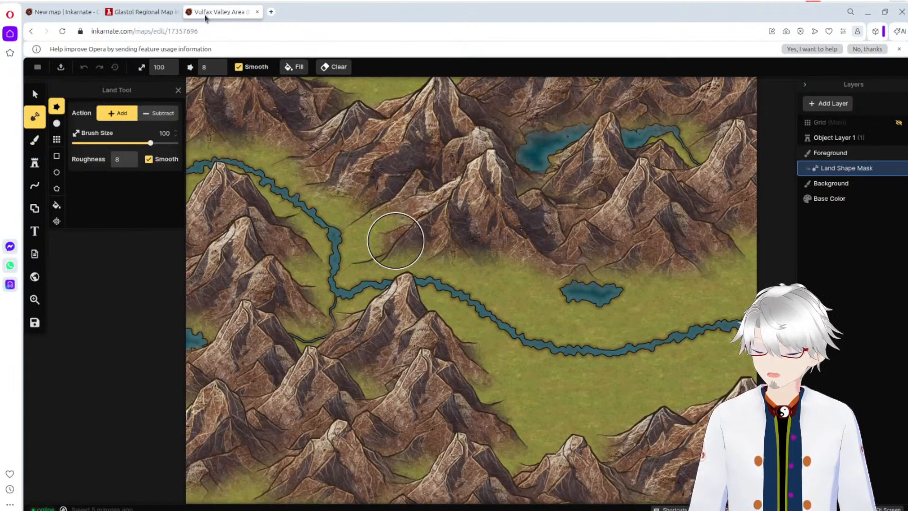
click(187, 30)
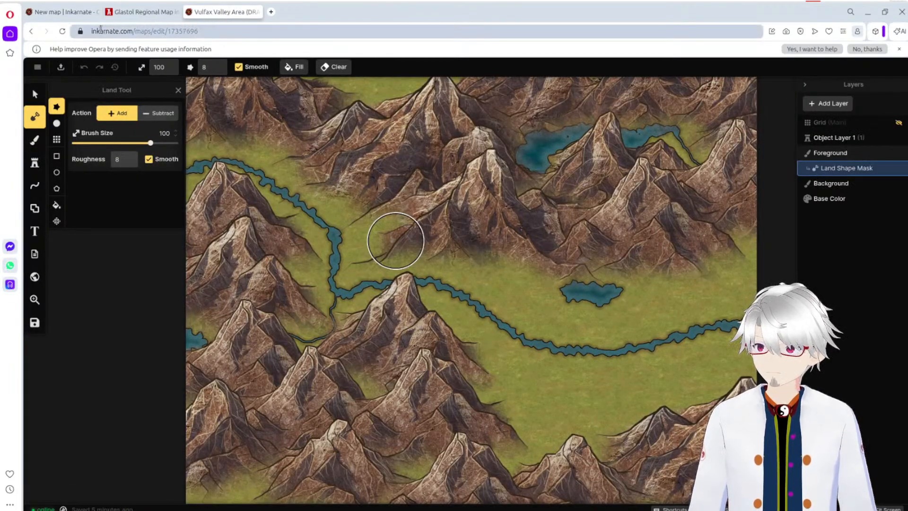
click(148, 12)
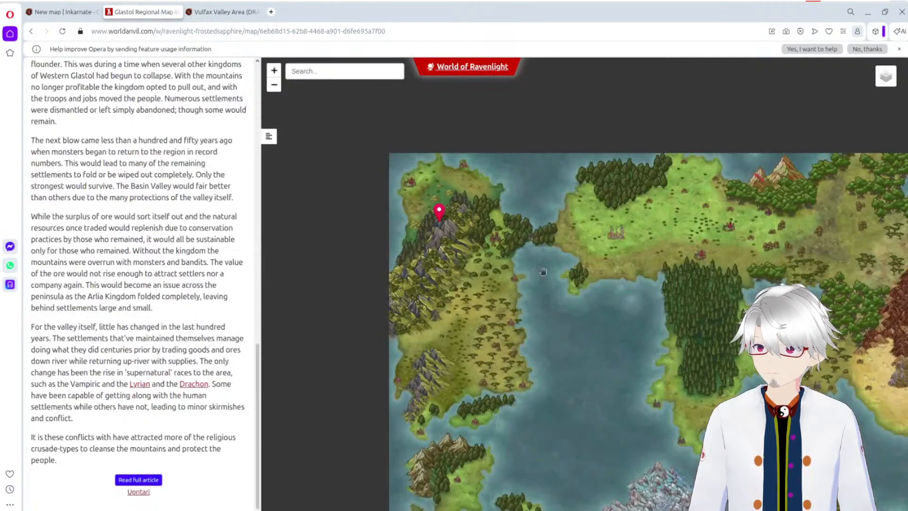
drag(550, 269, 499, 245)
scroll(442, 223, up, 2)
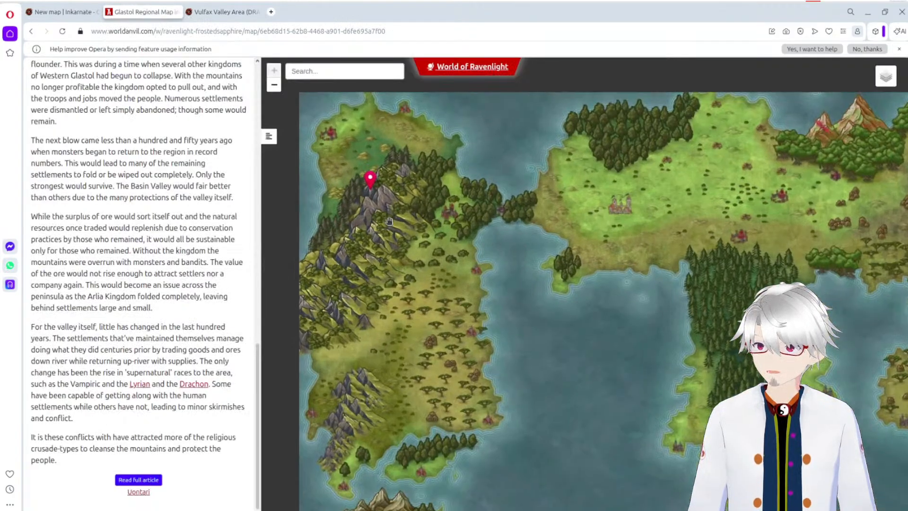
drag(439, 237, 484, 240)
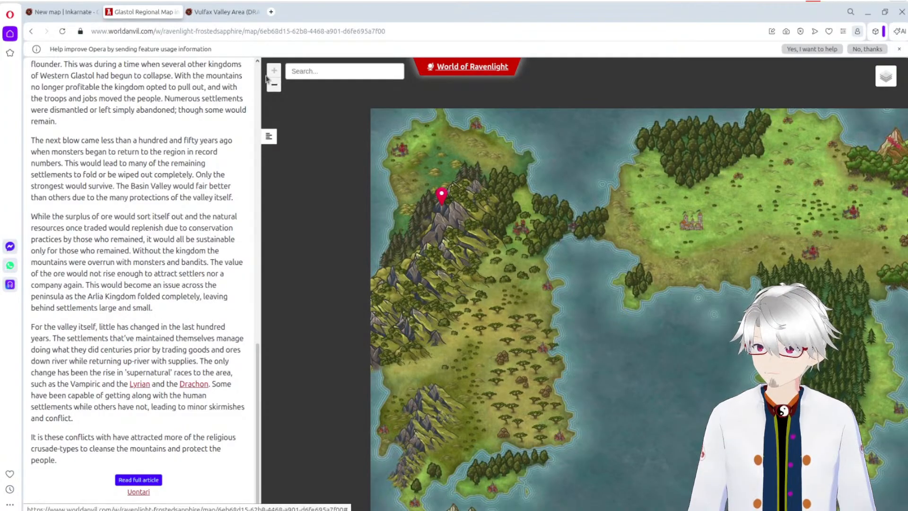
click(61, 8)
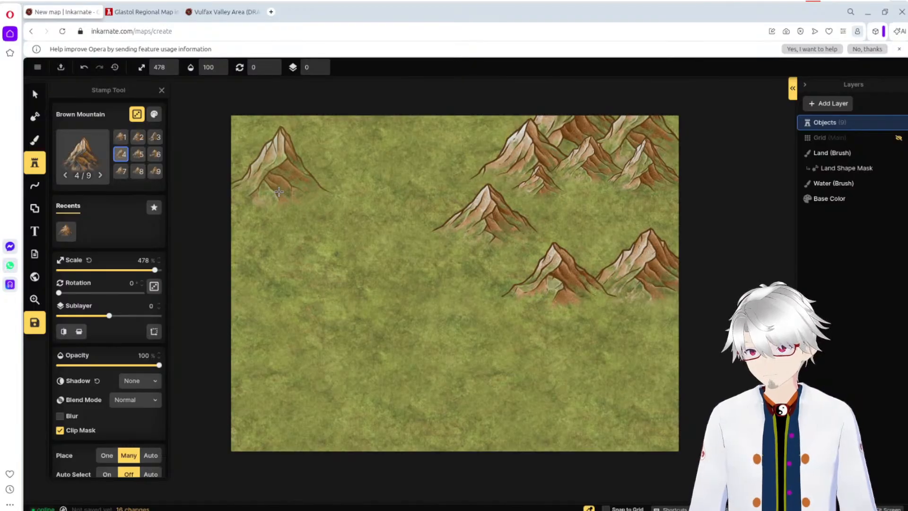
Step: Group all nine Brown Mountain stamps under the name "Basin Mountains Base Element"
click(35, 94)
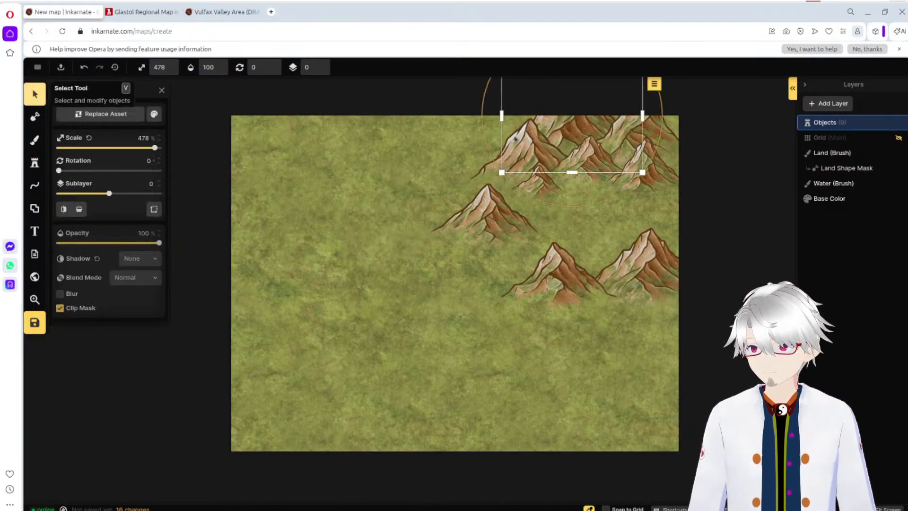
click(431, 99)
drag(397, 96, 731, 337)
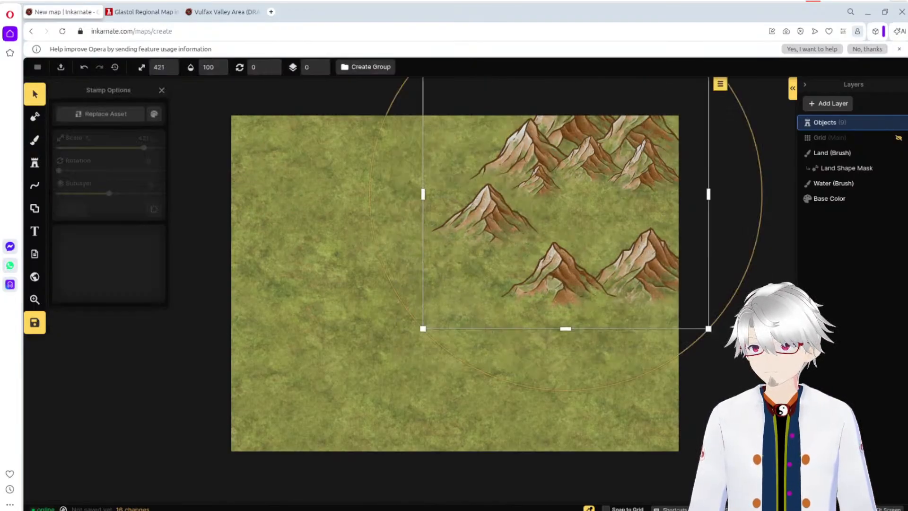
click(719, 87)
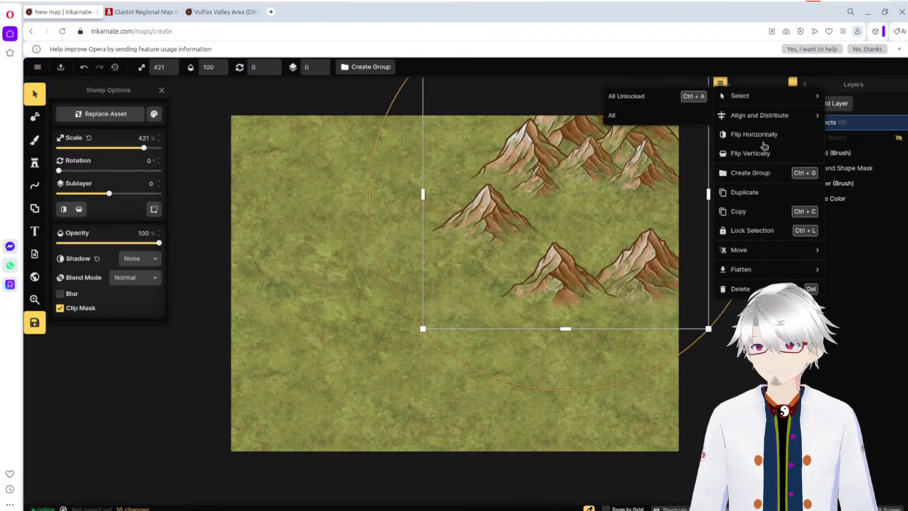
click(762, 173)
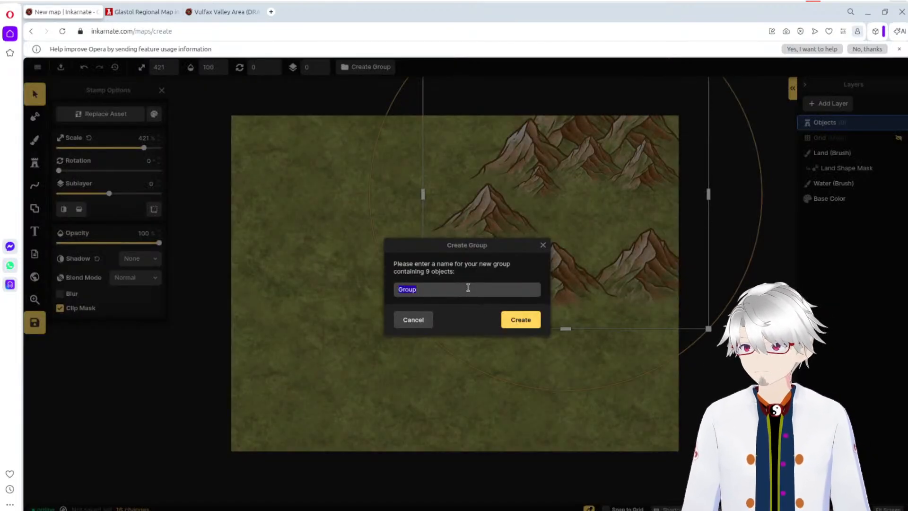
text(Basin Mountai)
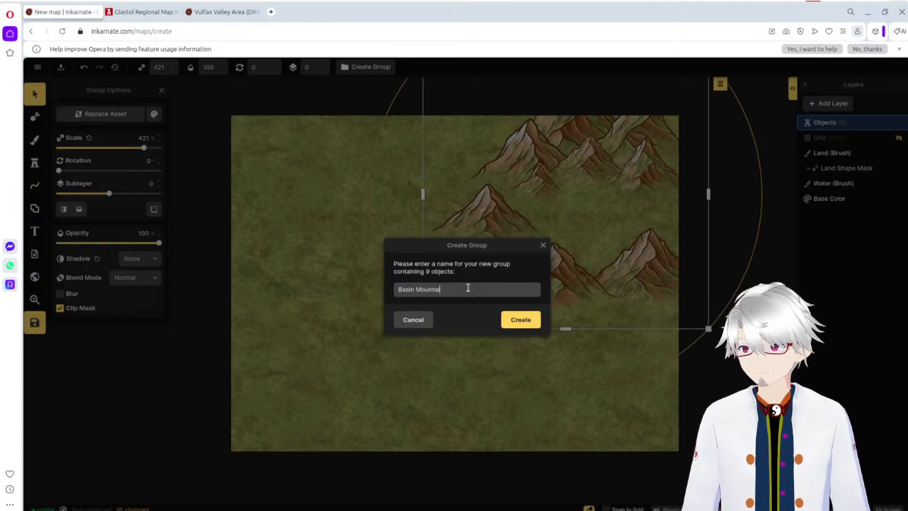
text(ns Base)
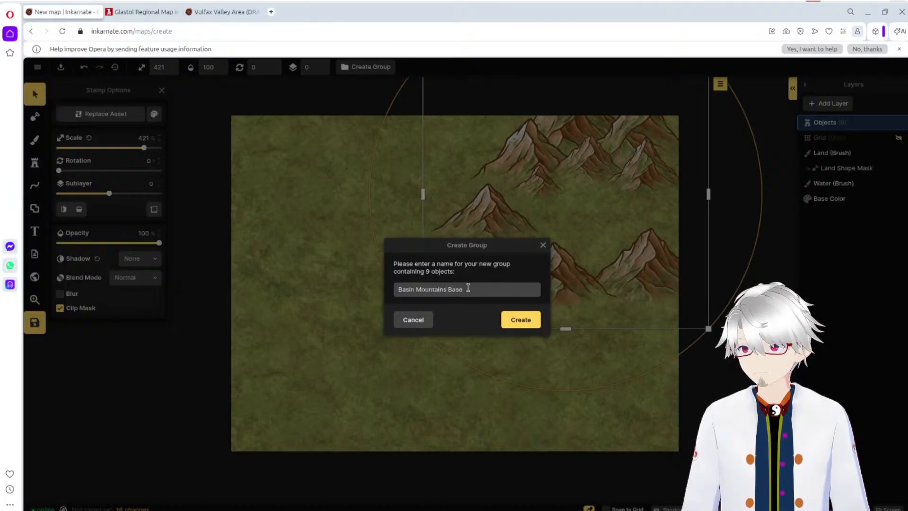
text( Element)
key(Return)
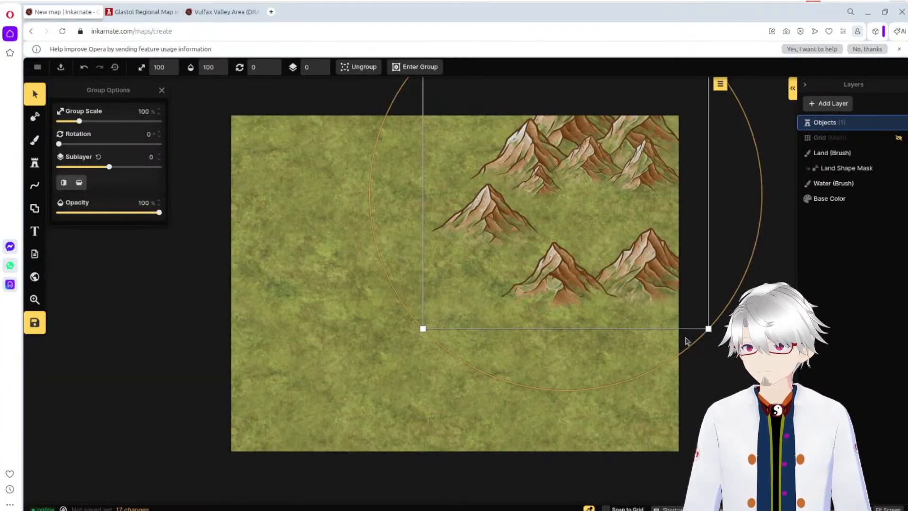
Step: Try resizing the mountain group to 72% and then 135%, shift it toward the map's center, and undo these changes
drag(707, 328, 628, 254)
drag(597, 218, 667, 256)
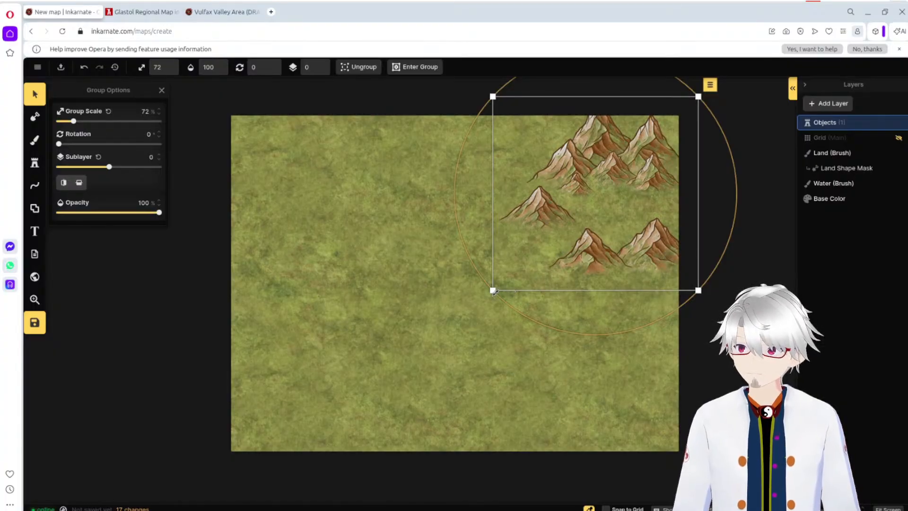
drag(492, 290, 314, 458)
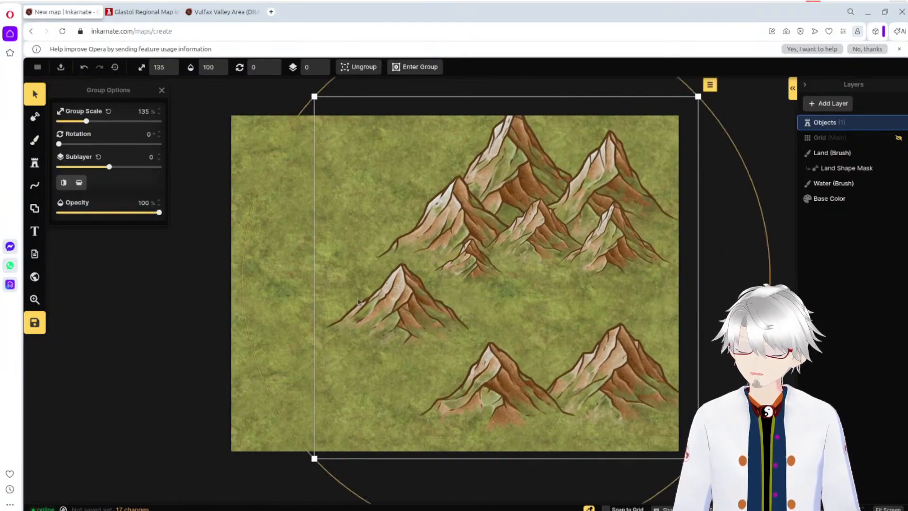
drag(569, 244, 508, 223)
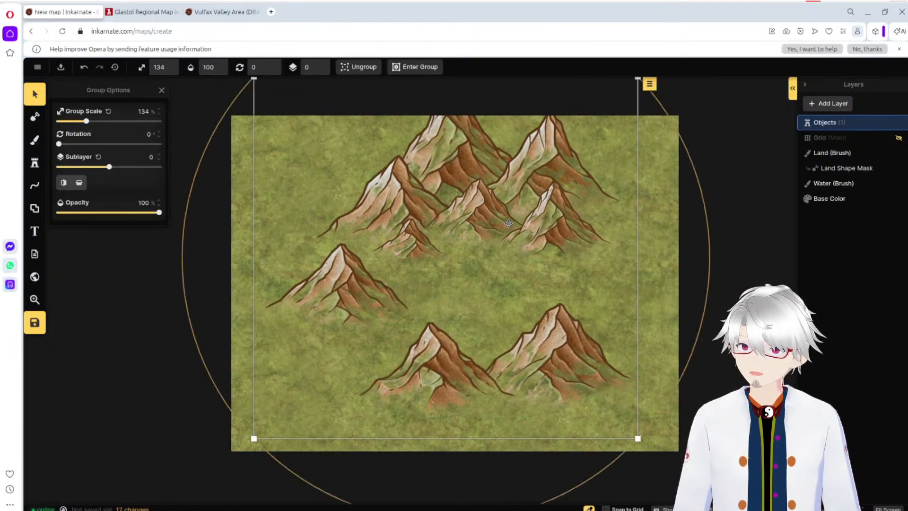
key(ctrl+z)
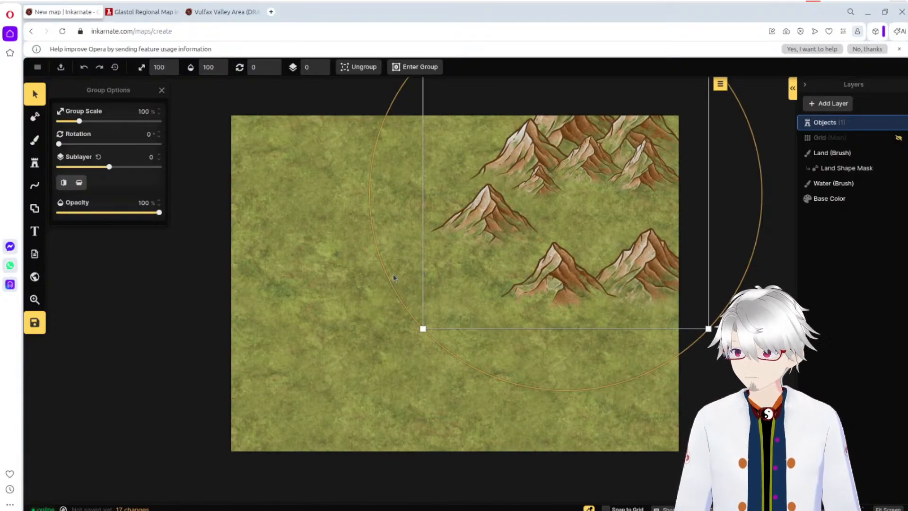
click(337, 280)
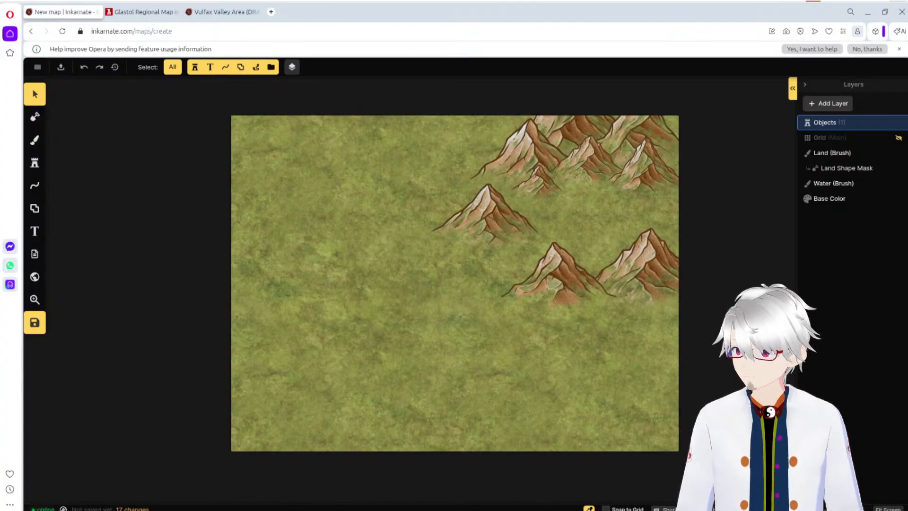
Step: Enlarge the mountain group to 147% and delete it from the map
click(499, 101)
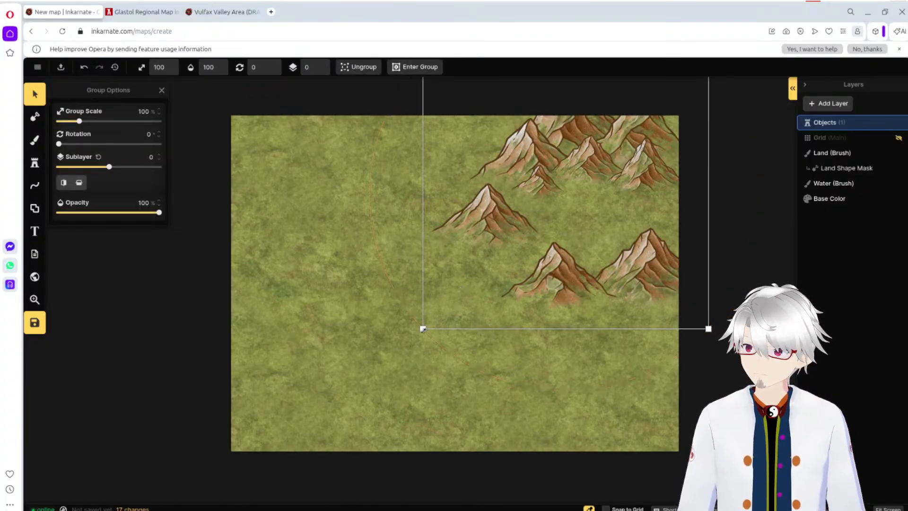
drag(423, 328, 242, 402)
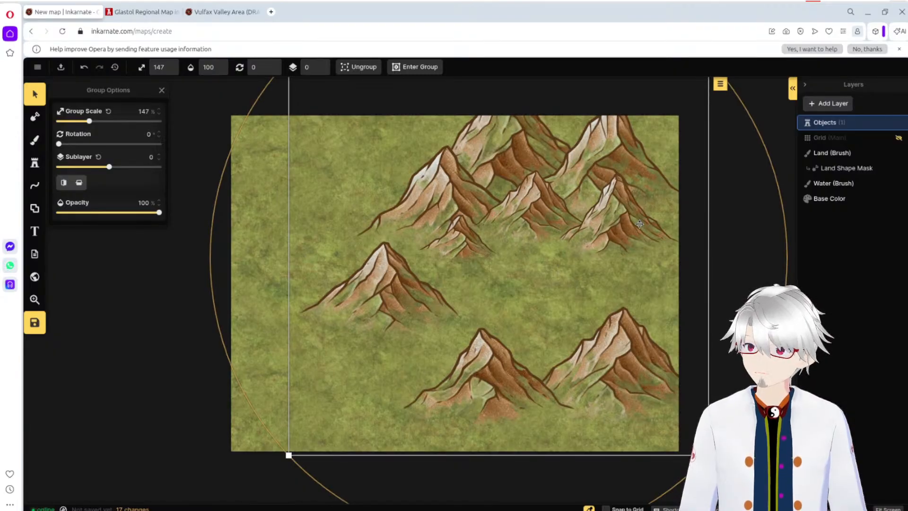
key(Delete)
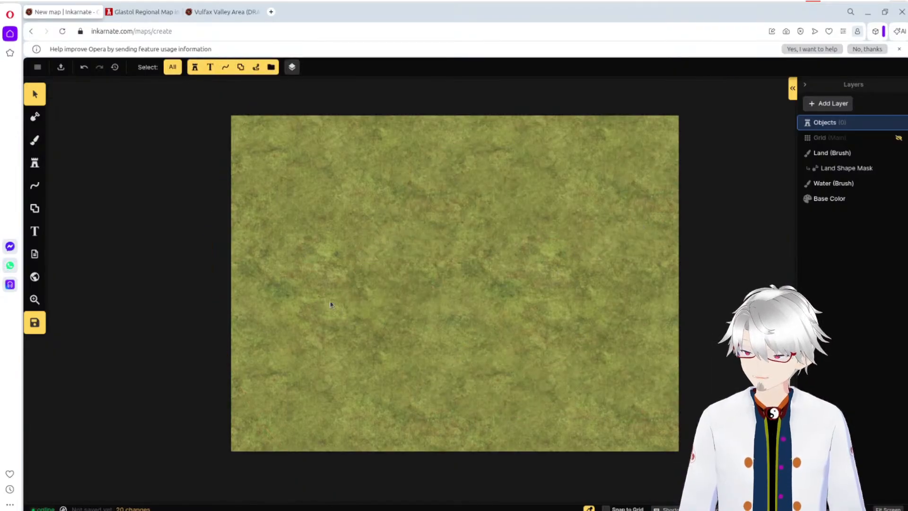
Step: Examine the mountain sizes and layout in the Vulfax Valley draft and return to the new map with the Stamp tool active
click(34, 163)
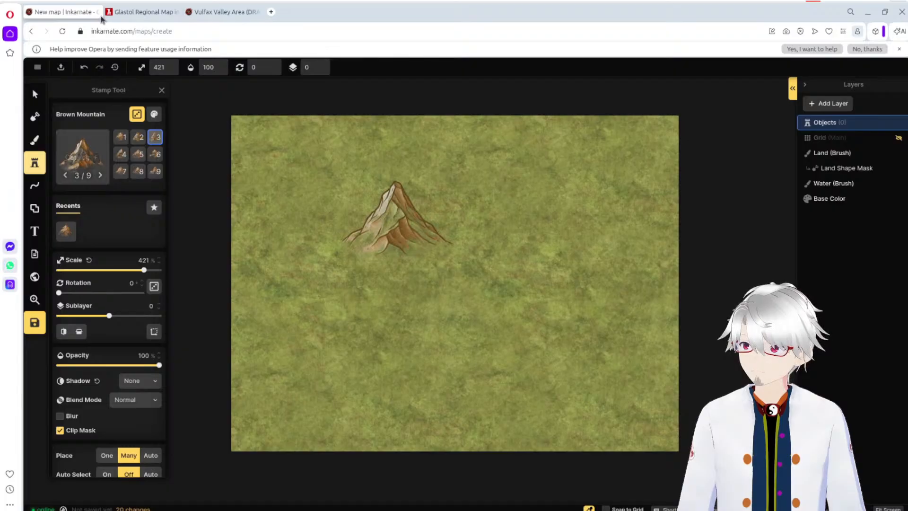
click(228, 19)
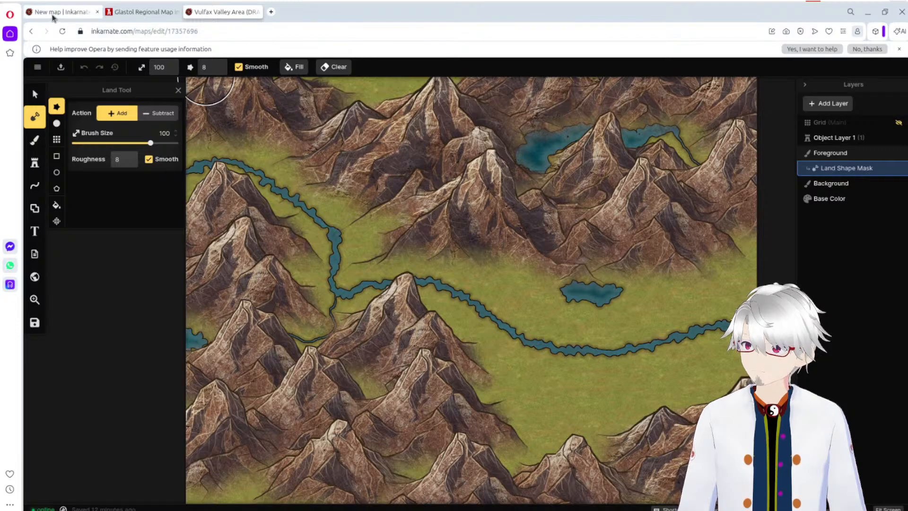
click(53, 16)
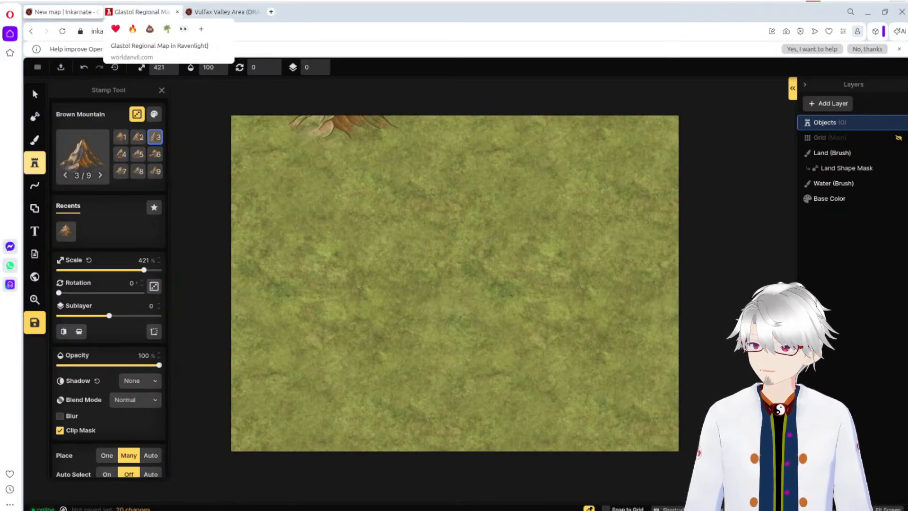
click(222, 13)
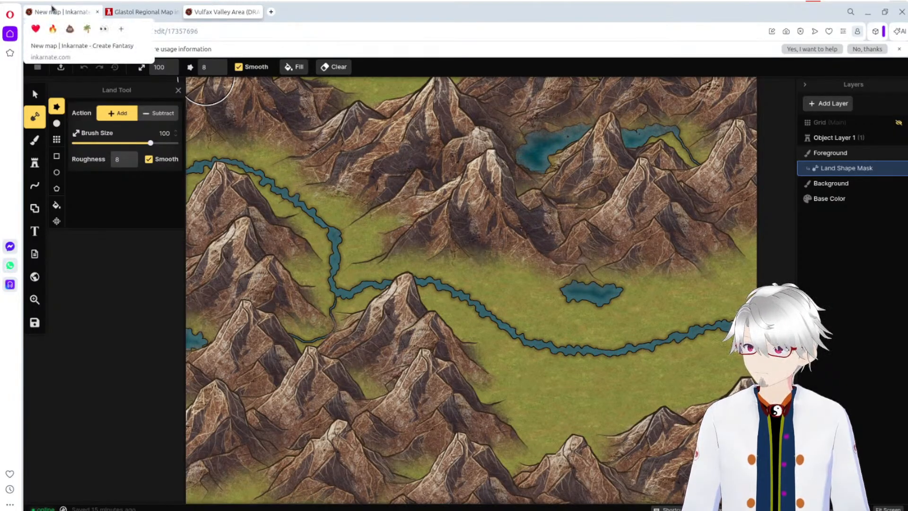
click(52, 9)
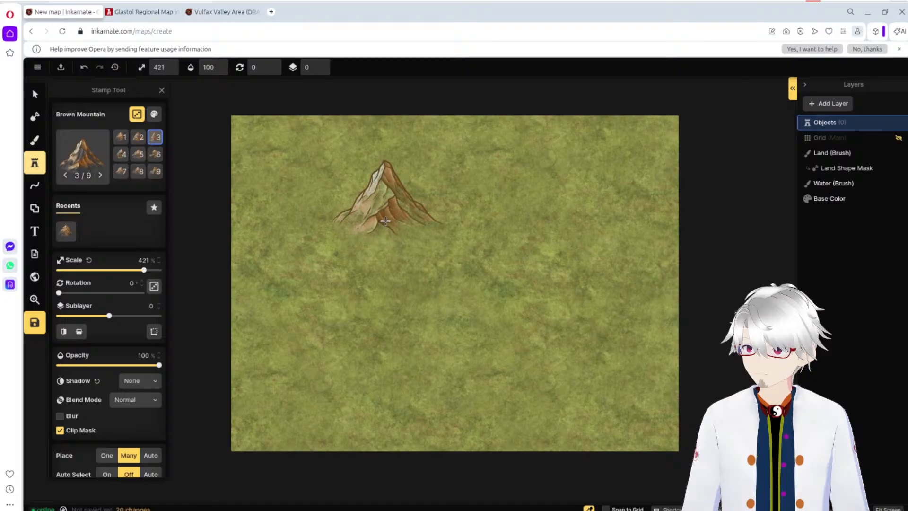
Step: Try Brown Mountain stamps at 500% scale across the map's northwest, including an overlapping cluster, and undo all of them
drag(143, 270, 171, 275)
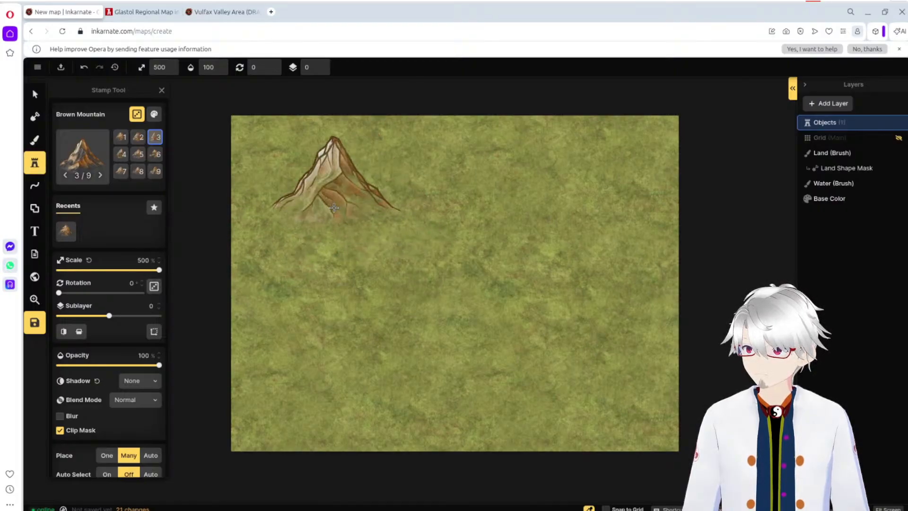
click(301, 214)
click(437, 221)
click(272, 232)
click(348, 233)
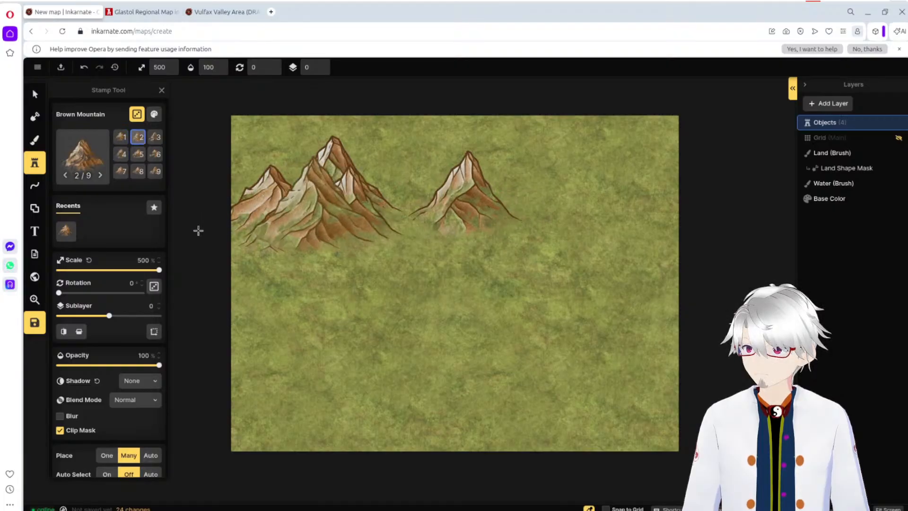
key(ctrl+z)
key(ctrl+z)
key(ctrl+z)
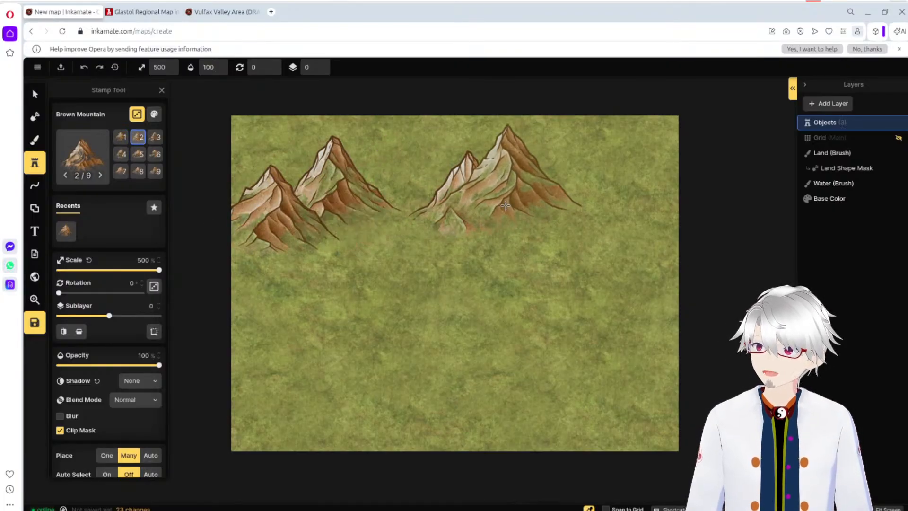
key(ctrl+z)
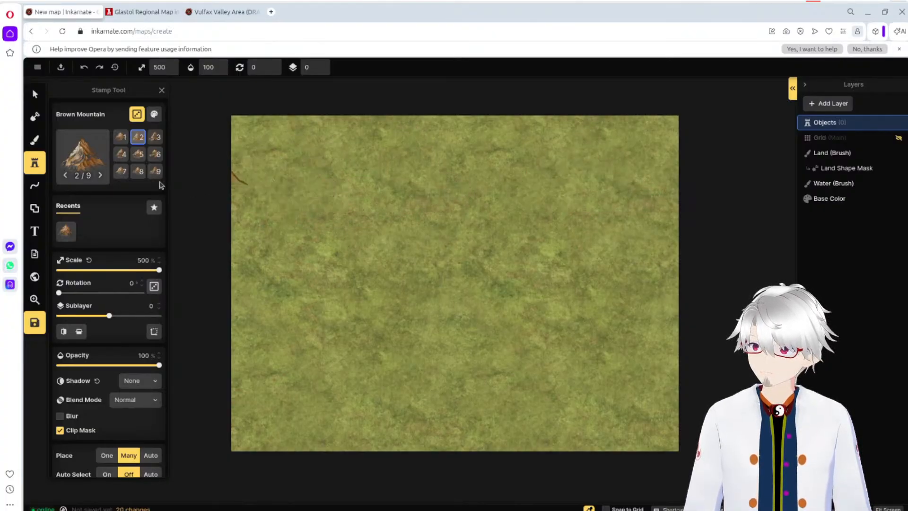
Step: Preview Brown Mountain variants 7, 8, 5 and 1 at 500% scale over the empty map
click(121, 171)
click(137, 171)
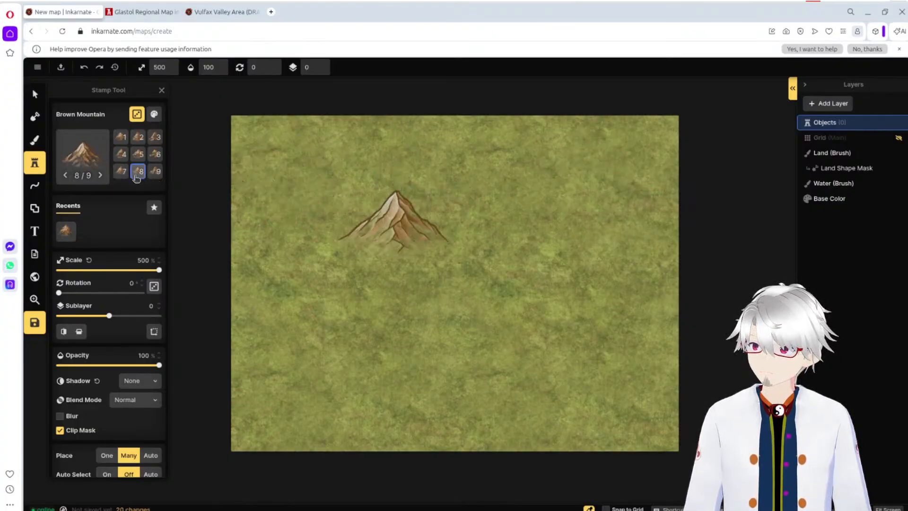
click(139, 155)
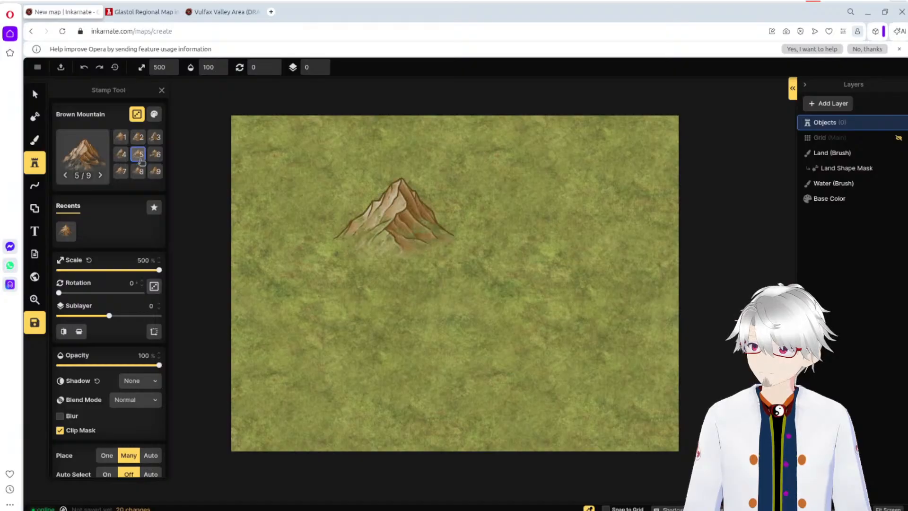
click(121, 137)
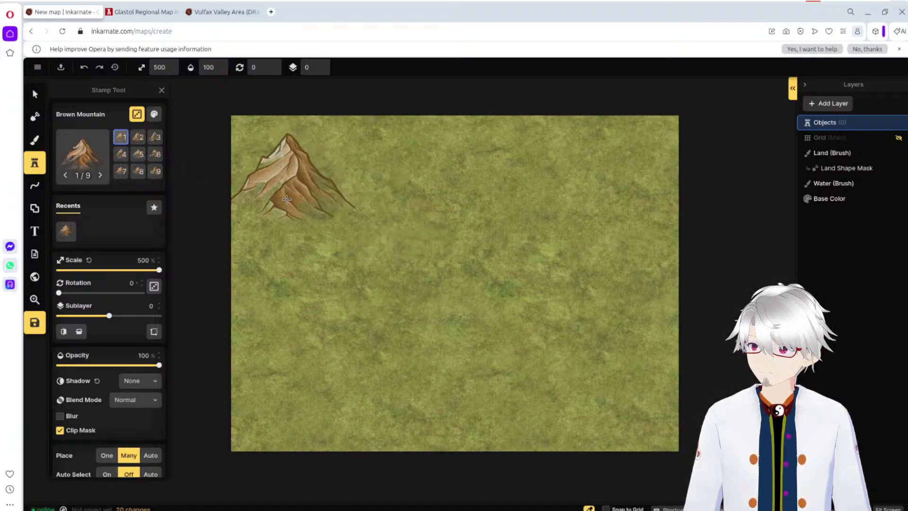
click(396, 239)
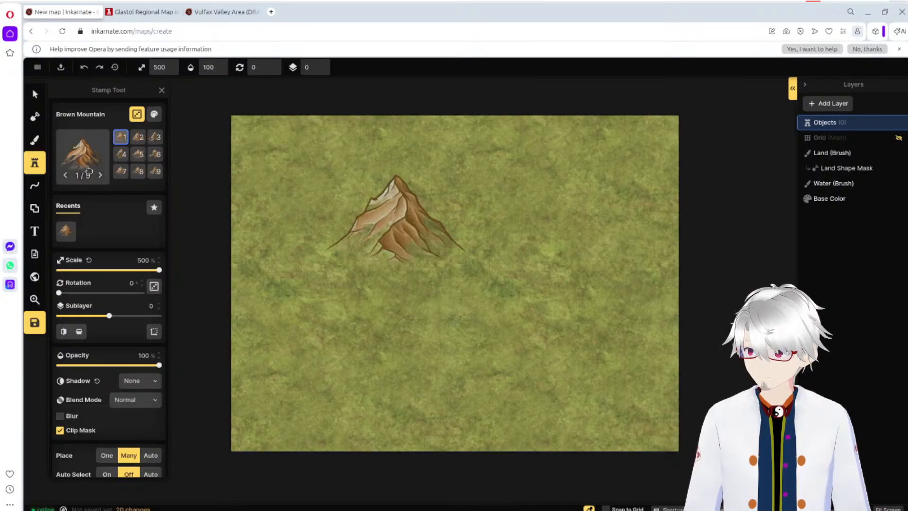
Step: Carve a large elongated lake into the map's northwest by subtracting land at brush size 48 and roughness 8
click(33, 101)
click(35, 116)
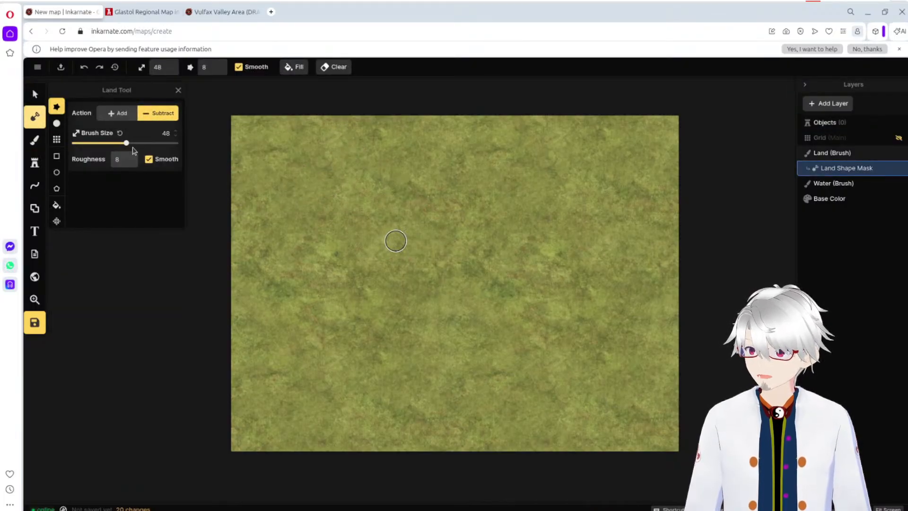
click(330, 185)
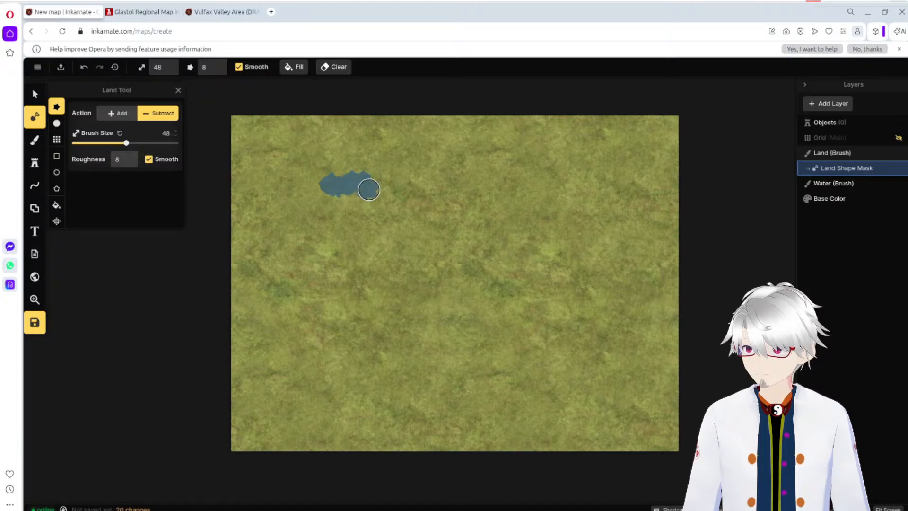
drag(378, 193, 391, 197)
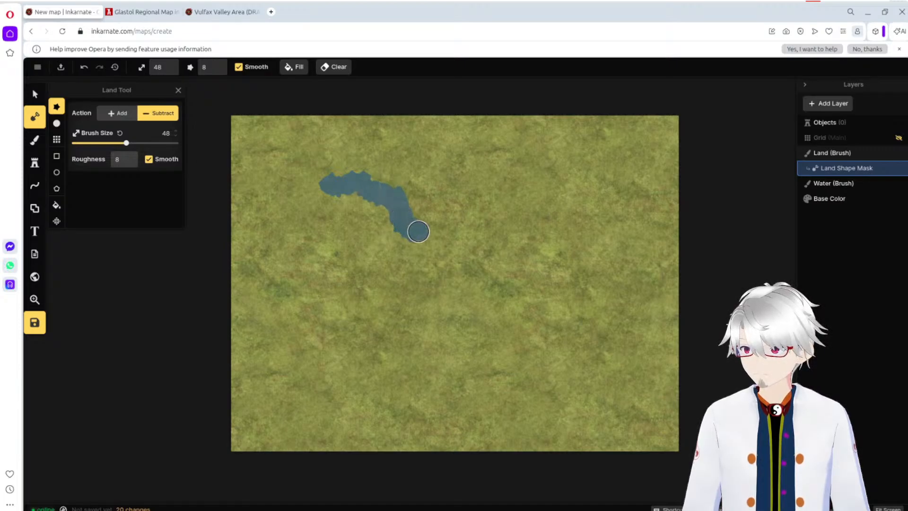
mouse_move(419, 232)
mouse_down()
mouse_move(389, 252)
mouse_move(312, 250)
mouse_move(252, 223)
mouse_move(299, 192)
mouse_move(330, 195)
mouse_move(288, 212)
mouse_move(313, 231)
mouse_move(389, 234)
mouse_move(390, 217)
mouse_move(348, 200)
mouse_move(305, 214)
mouse_move(381, 220)
mouse_up()
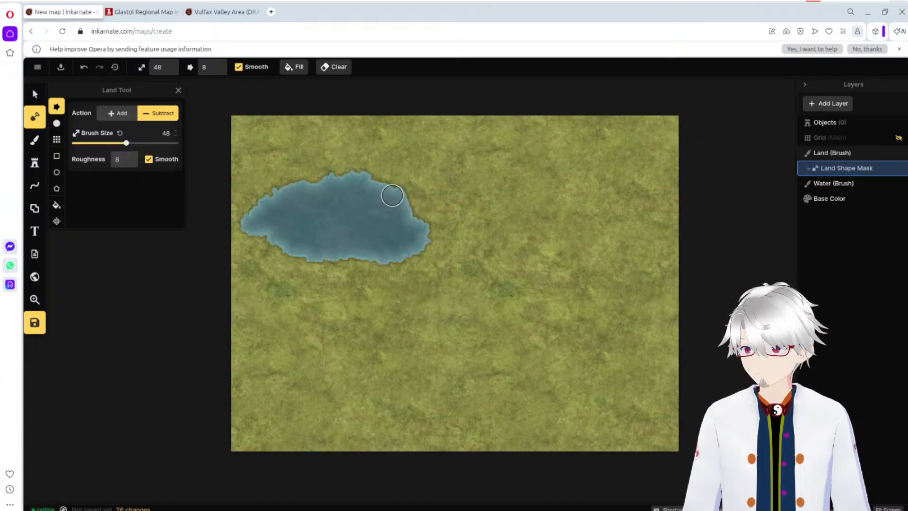
mouse_move(390, 193)
mouse_down()
mouse_move(440, 228)
mouse_move(443, 259)
mouse_move(399, 259)
mouse_move(388, 229)
mouse_move(425, 246)
mouse_move(428, 235)
mouse_move(400, 208)
mouse_up()
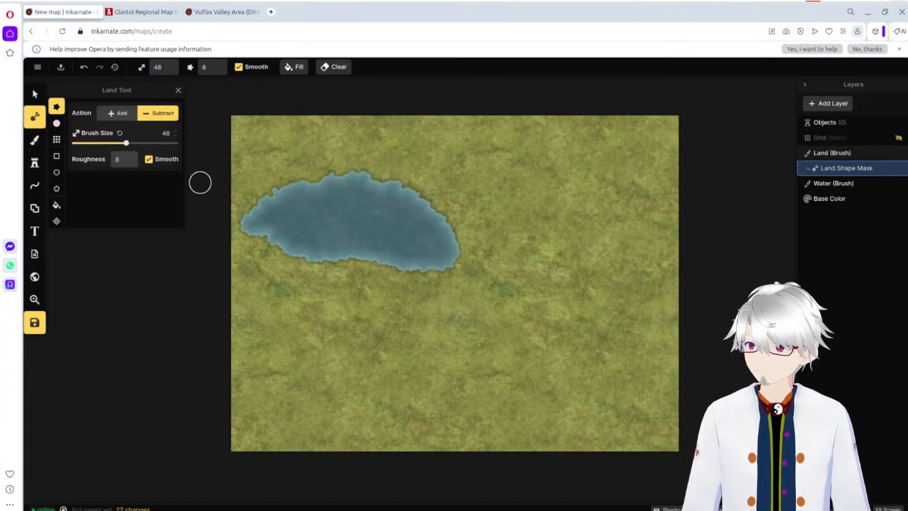
Step: Carve a narrow river at brush size 1 from the lake's southeastern end toward the southeast
drag(126, 143, 62, 143)
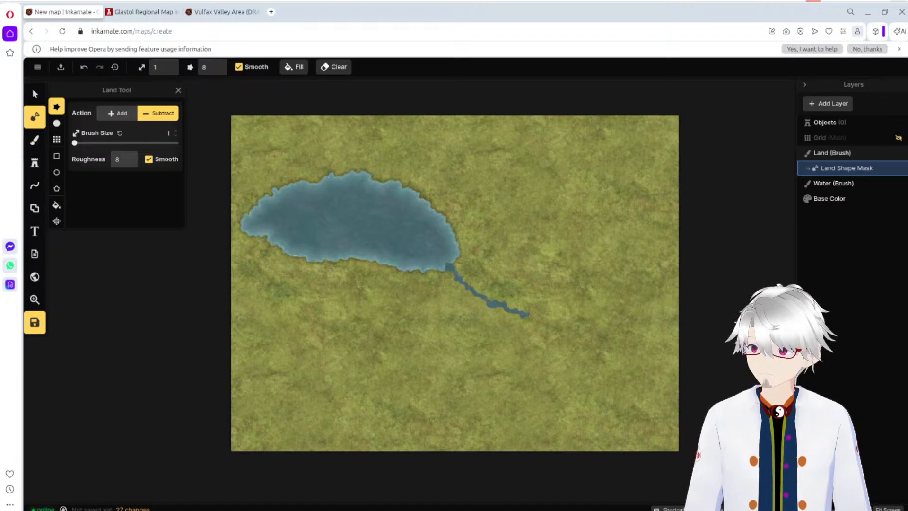
drag(528, 314, 532, 316)
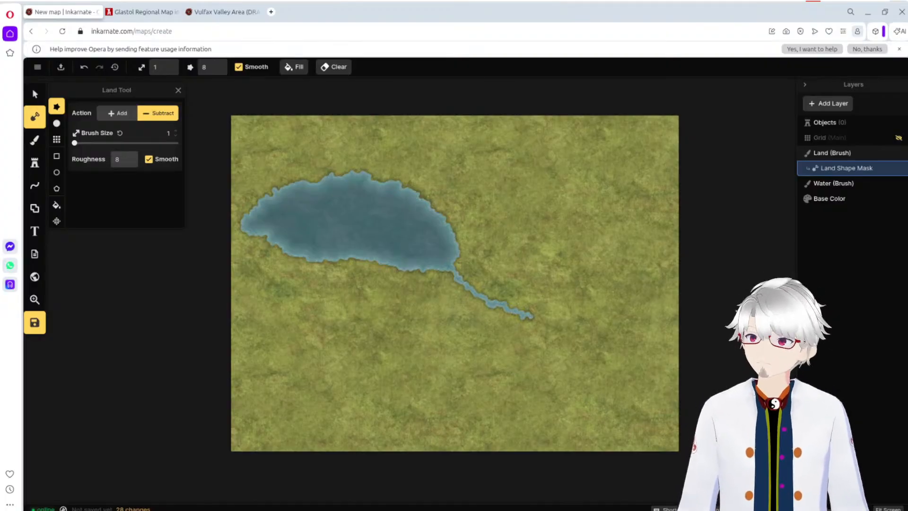
Step: Undo the carved river and the lake in the map's northwest
key(ctrl+z)
key(ctrl+z)
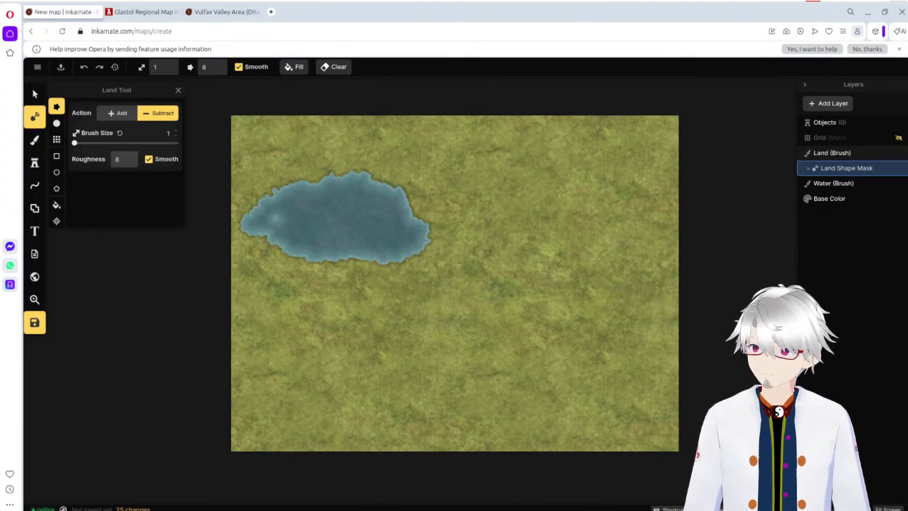
key(ctrl+z)
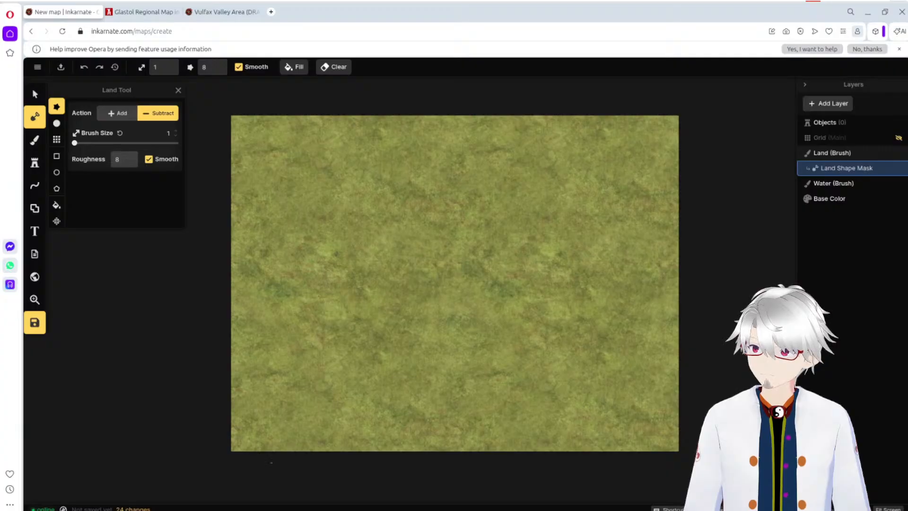
Step: Paint a Green Grass stroke on the Water layer at brush size 100 and carve a lake over it at brush size 200
click(34, 139)
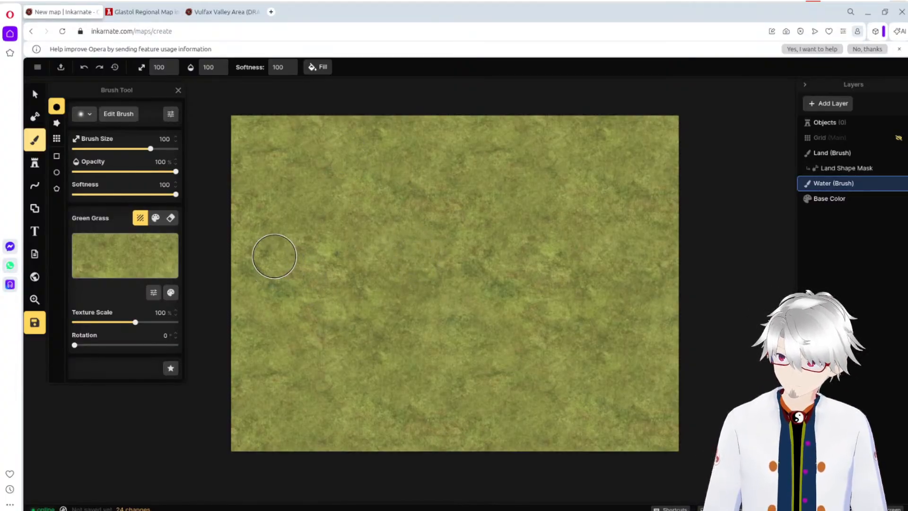
mouse_move(275, 255)
mouse_down()
mouse_move(294, 243)
mouse_move(370, 249)
mouse_move(395, 240)
mouse_up()
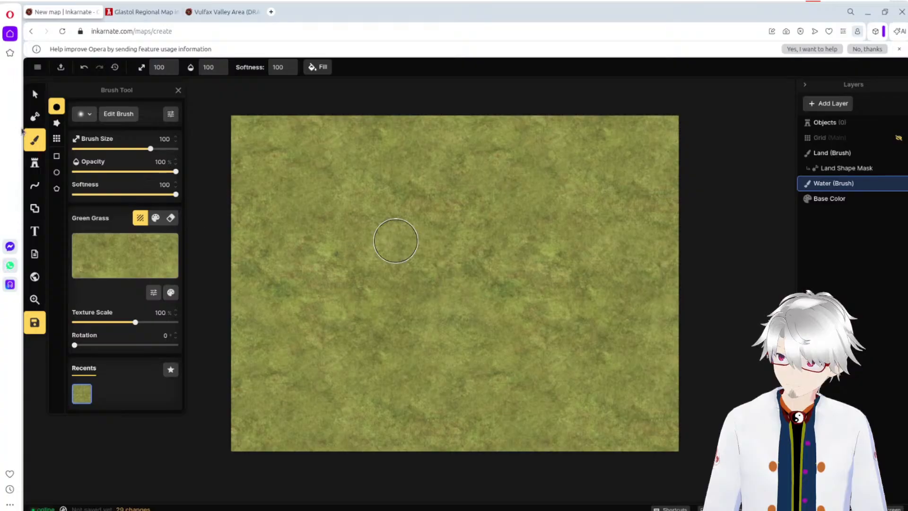
click(35, 115)
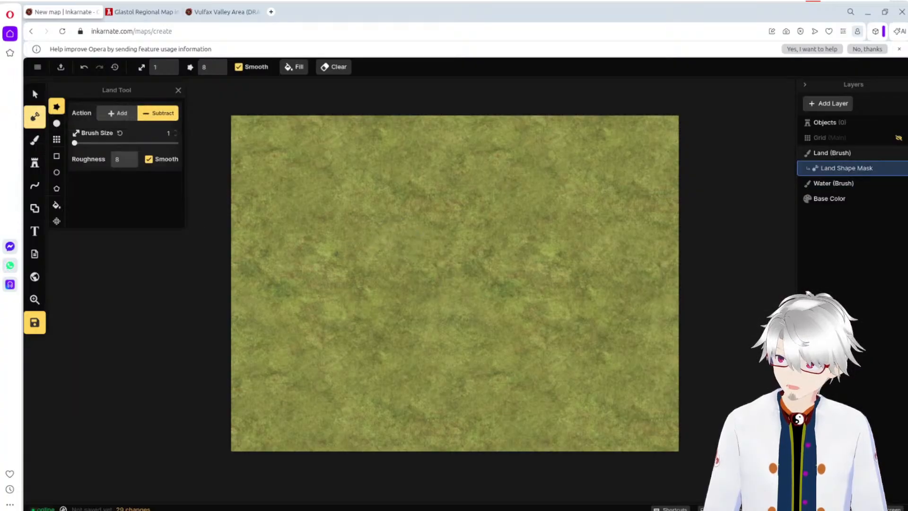
drag(137, 142, 176, 144)
mouse_move(332, 283)
mouse_down()
mouse_move(341, 267)
mouse_move(406, 265)
mouse_move(437, 277)
mouse_move(421, 283)
mouse_move(397, 265)
mouse_move(332, 272)
mouse_move(387, 261)
mouse_move(353, 268)
mouse_move(385, 243)
mouse_up()
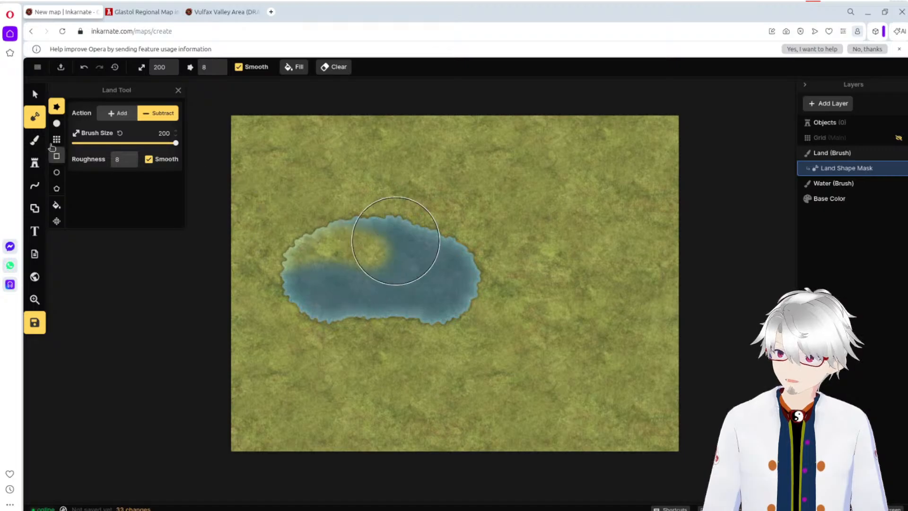
Step: Dab Green Grass onto the Water layer inside the lake and look through the Fantasy World texture catalog
click(35, 139)
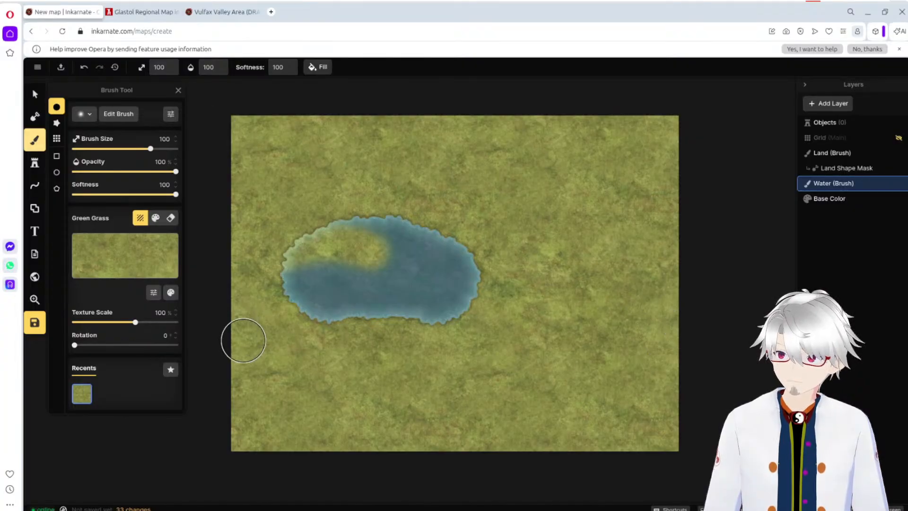
click(38, 68)
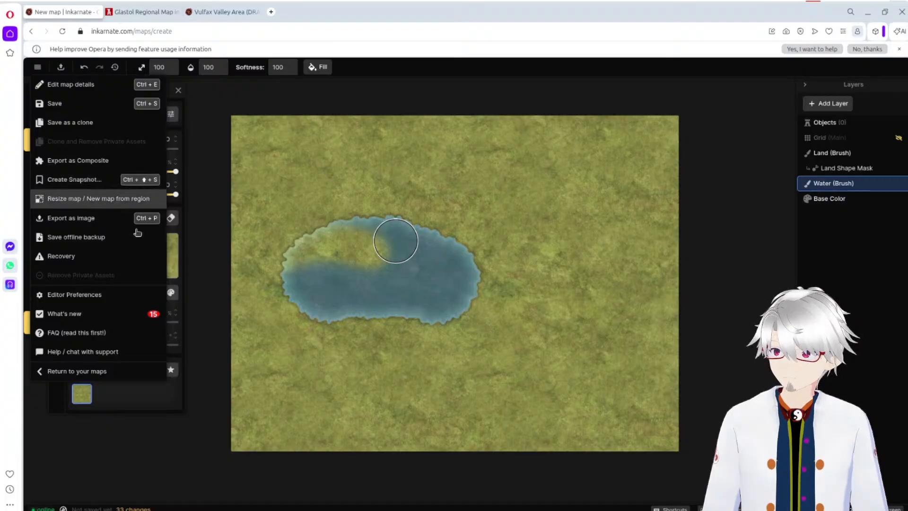
click(415, 278)
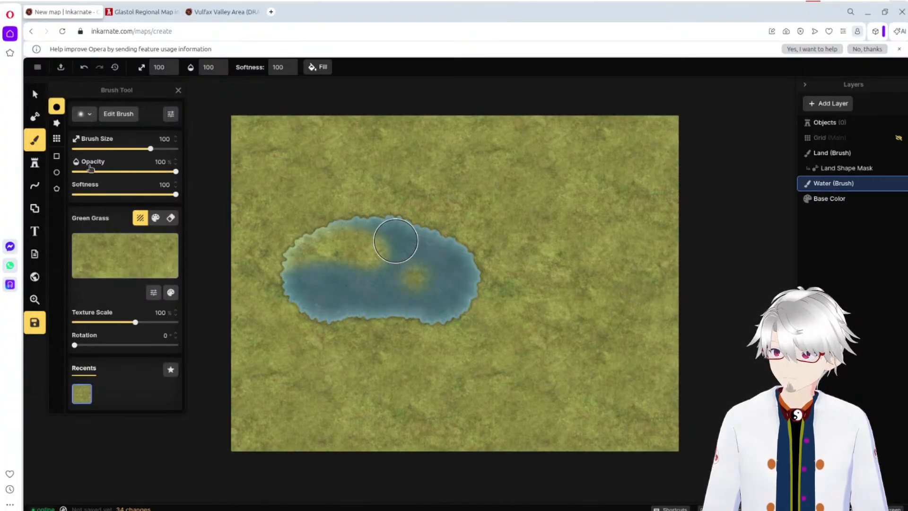
click(164, 262)
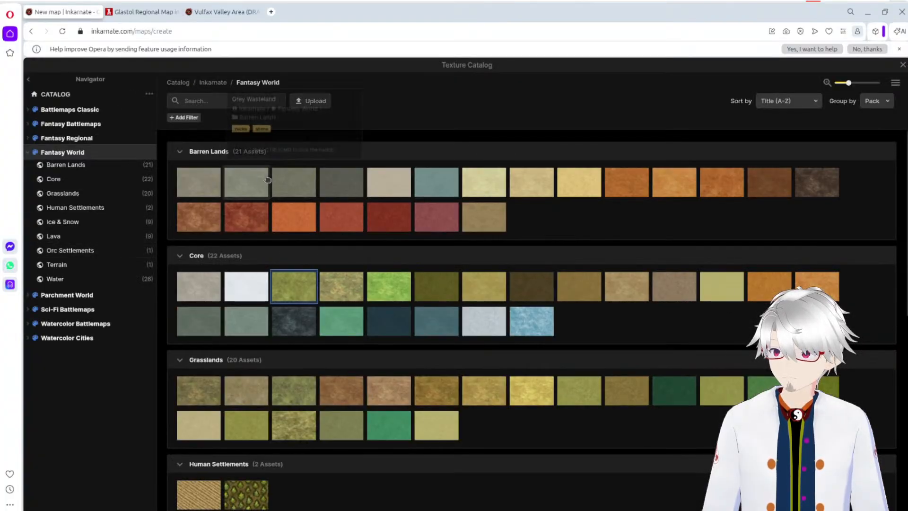
click(902, 65)
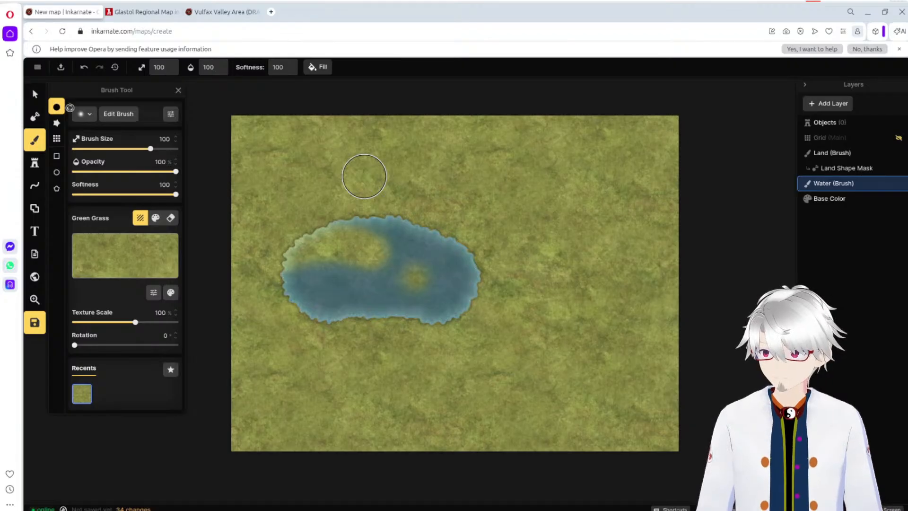
Step: Revert the map through the change history to the Remove Object entry, discarding the grass strokes and the lake
click(83, 67)
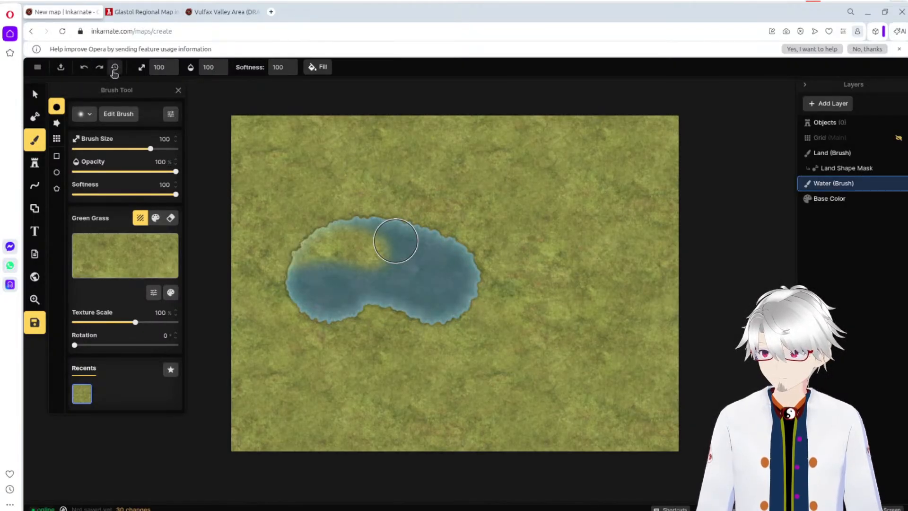
click(114, 67)
scroll(162, 308, down, 3)
scroll(162, 310, up, 3)
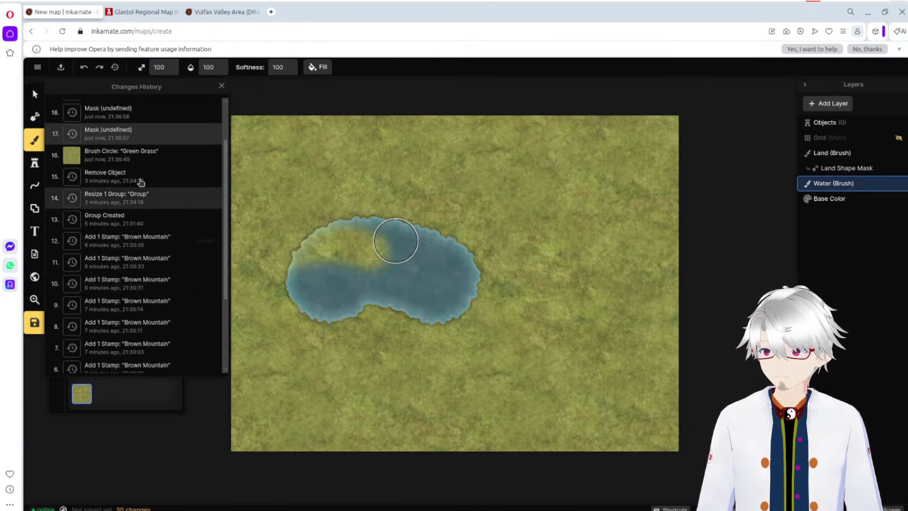
click(139, 182)
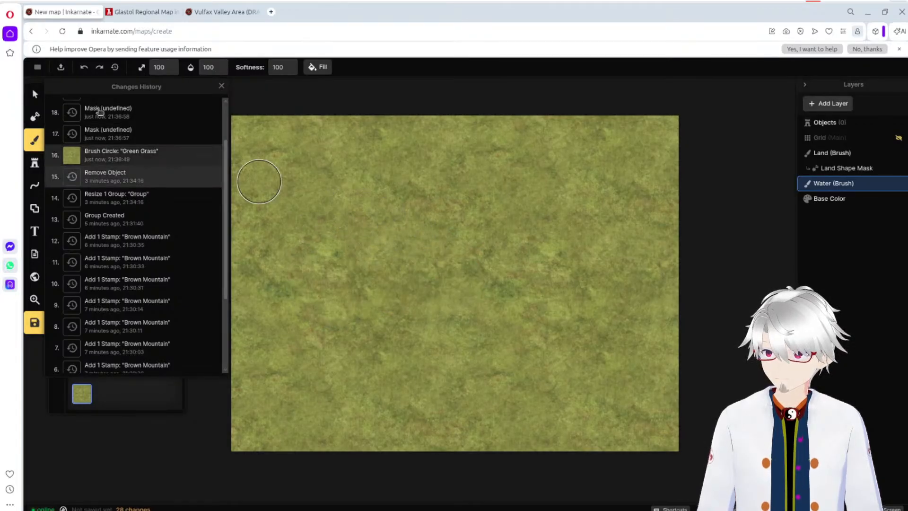
click(116, 68)
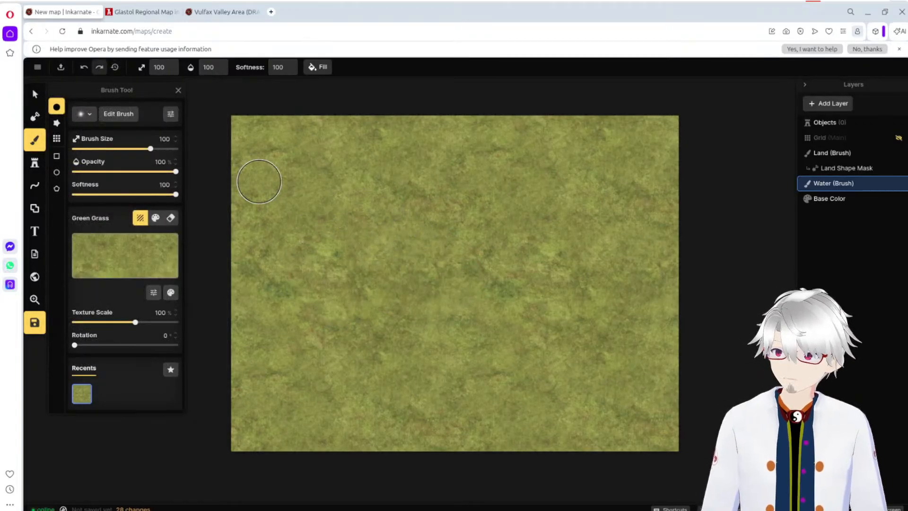
Step: Try subtracting a wide diagonal lake across the map's centre at brush size 200 and roughness 8, and undo it
click(35, 116)
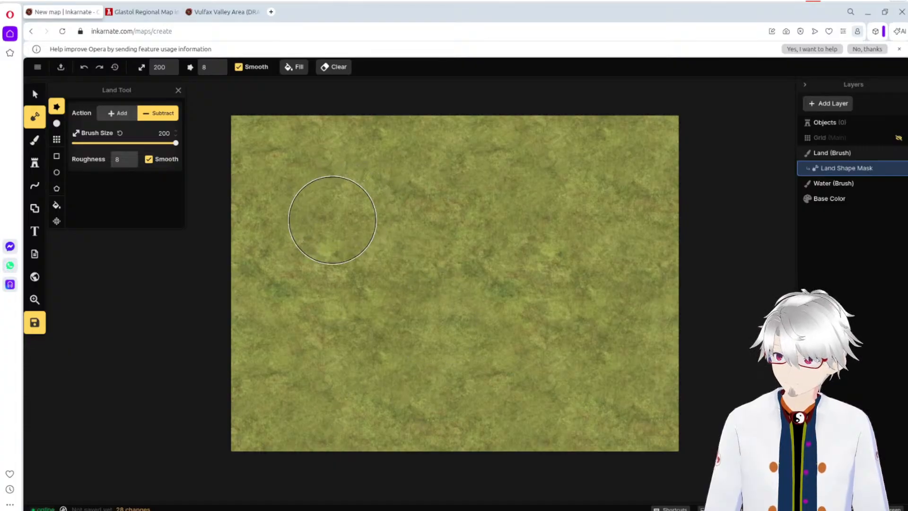
mouse_move(326, 233)
mouse_down()
mouse_move(498, 257)
mouse_move(565, 295)
mouse_up()
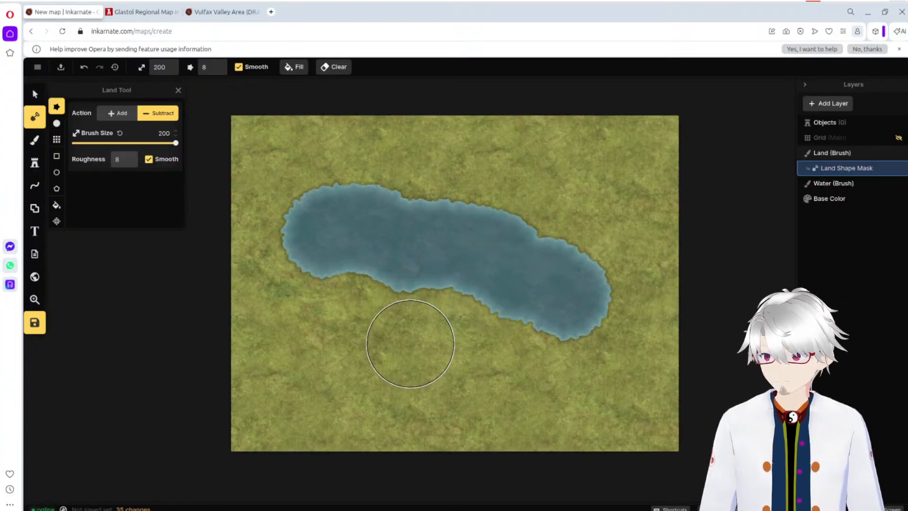
key(ctrl+z)
Step: Try carving a large bay along the map's southern edge, extend it to the southeast corner, and undo both strokes
mouse_move(341, 340)
mouse_down()
mouse_move(425, 324)
mouse_move(581, 355)
mouse_move(604, 371)
mouse_move(612, 430)
mouse_move(549, 405)
mouse_move(304, 405)
mouse_move(280, 426)
mouse_move(403, 385)
mouse_move(376, 420)
mouse_move(327, 434)
mouse_move(545, 399)
mouse_up()
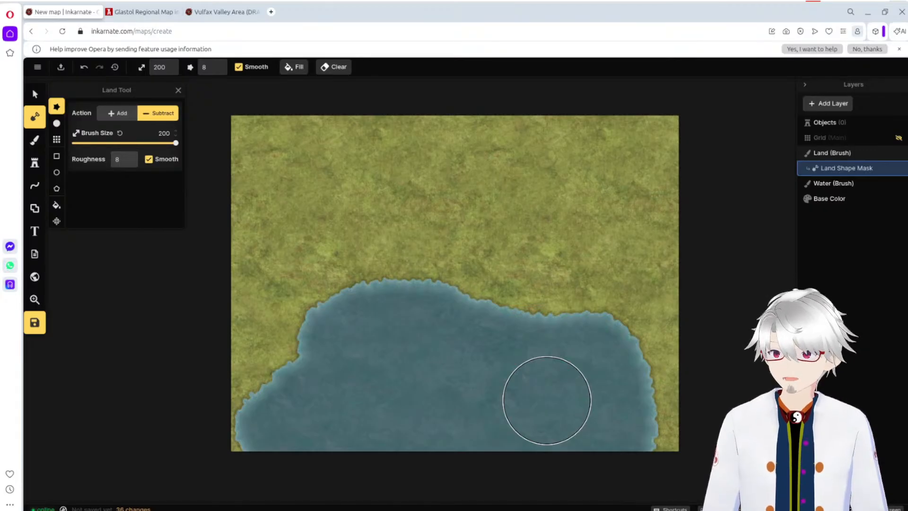
mouse_move(589, 370)
mouse_down()
mouse_move(663, 428)
mouse_move(738, 453)
mouse_up()
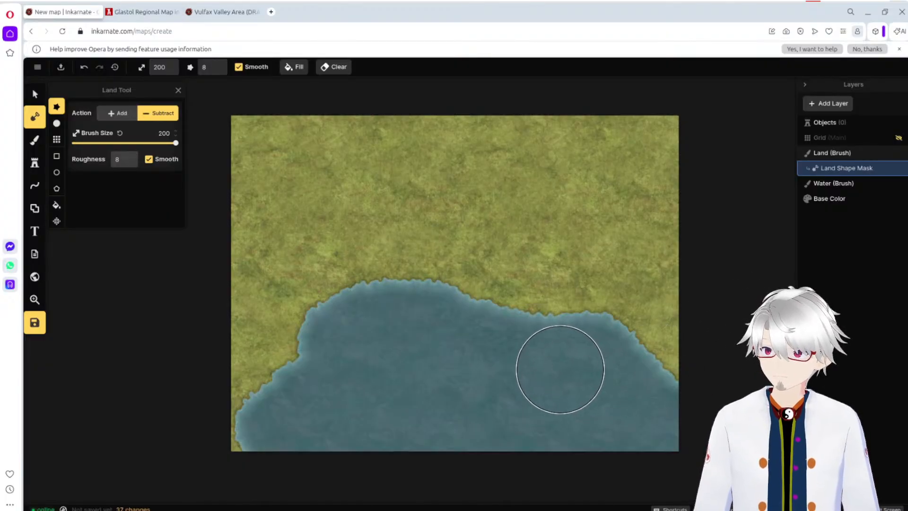
key(ctrl+z)
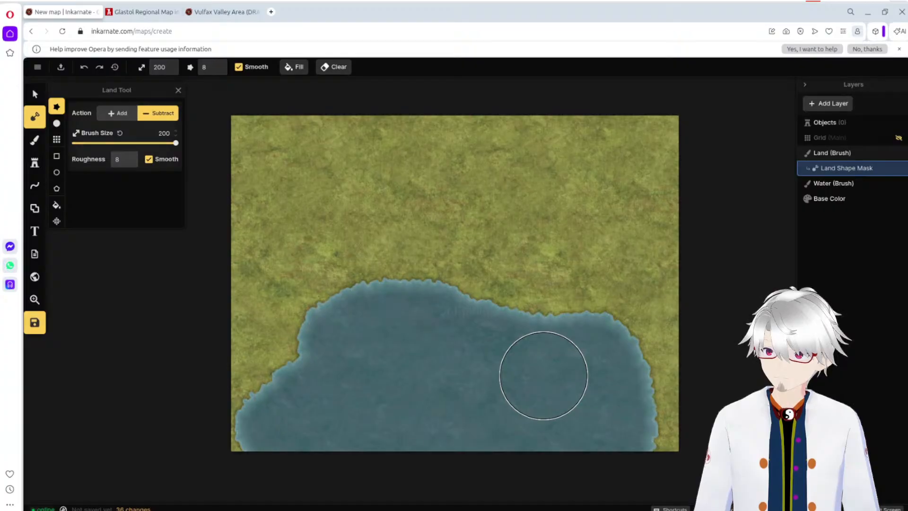
key(ctrl+z)
Step: Try carving a sea across the whole southern edge and a small lake at the western edge, undoing each
mouse_move(264, 415)
mouse_down()
mouse_move(336, 342)
mouse_move(390, 356)
mouse_move(416, 338)
mouse_move(442, 338)
mouse_move(536, 389)
mouse_move(600, 405)
mouse_move(635, 434)
mouse_move(693, 450)
mouse_up()
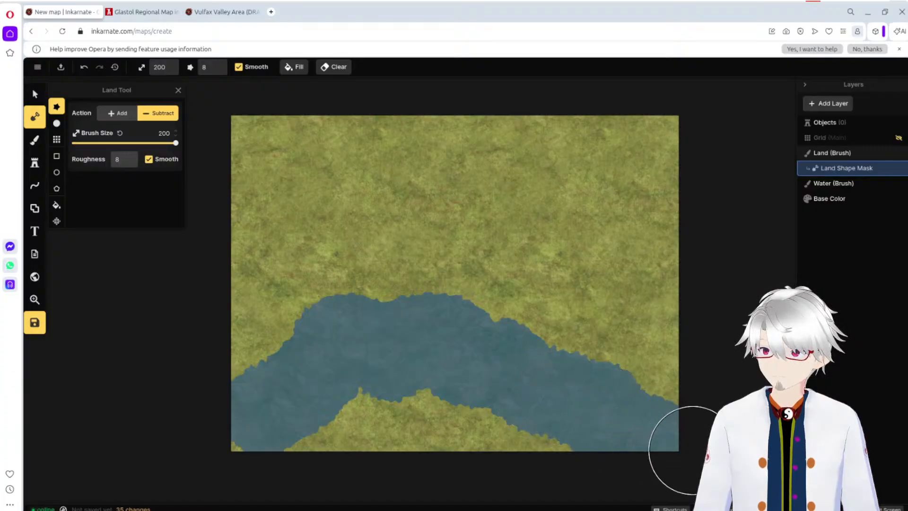
mouse_move(591, 454)
mouse_down()
mouse_move(480, 421)
mouse_move(334, 425)
mouse_move(227, 442)
mouse_up()
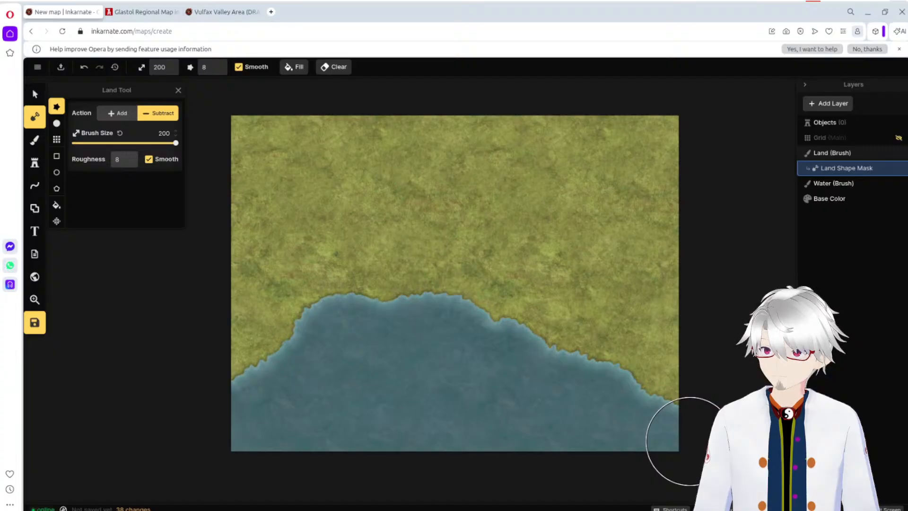
key(ctrl+z)
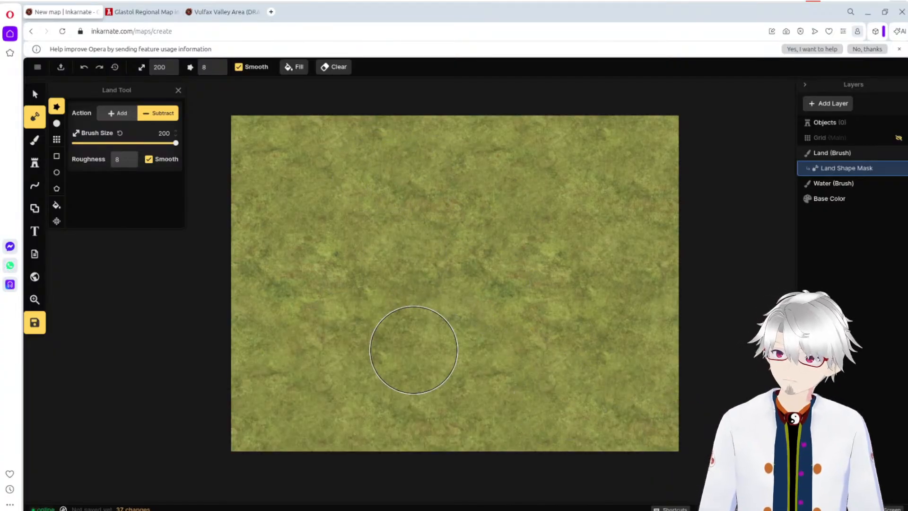
mouse_move(260, 273)
mouse_down()
mouse_move(245, 283)
mouse_move(290, 277)
mouse_move(334, 302)
mouse_up()
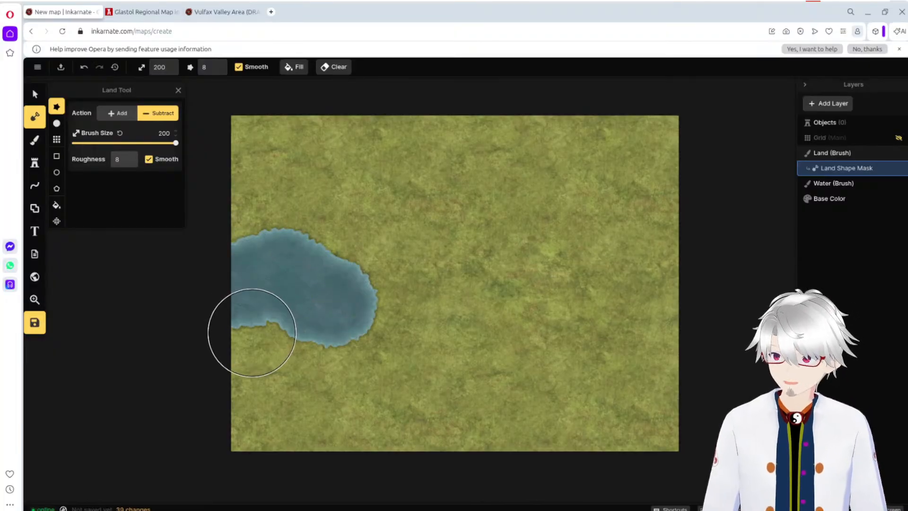
key(ctrl+z)
Step: Carve a sea over the map's southwest and reshape its southeastern shore by adding and subtracting land at brush size 200
mouse_move(244, 347)
mouse_down()
mouse_move(275, 341)
mouse_move(318, 351)
mouse_move(381, 333)
mouse_move(450, 361)
mouse_move(510, 365)
mouse_move(571, 421)
mouse_move(591, 458)
mouse_move(399, 422)
mouse_move(213, 419)
mouse_move(240, 421)
mouse_up()
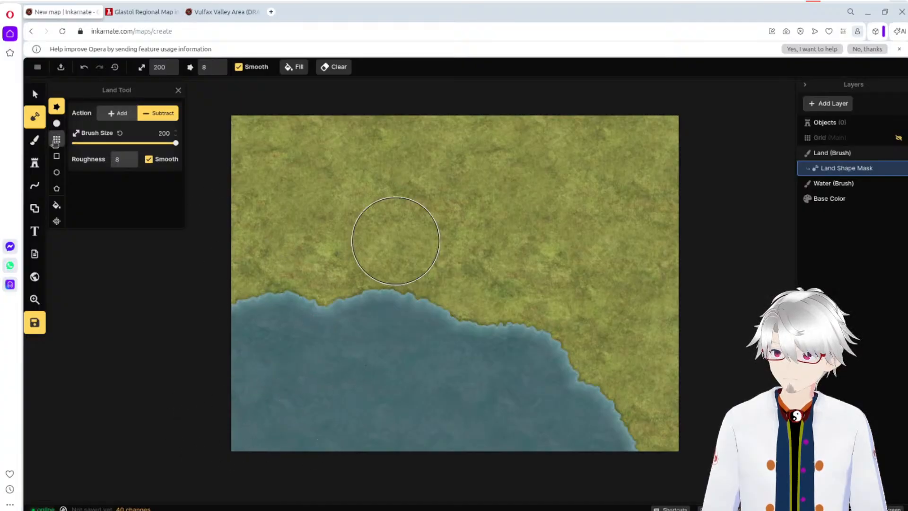
click(111, 114)
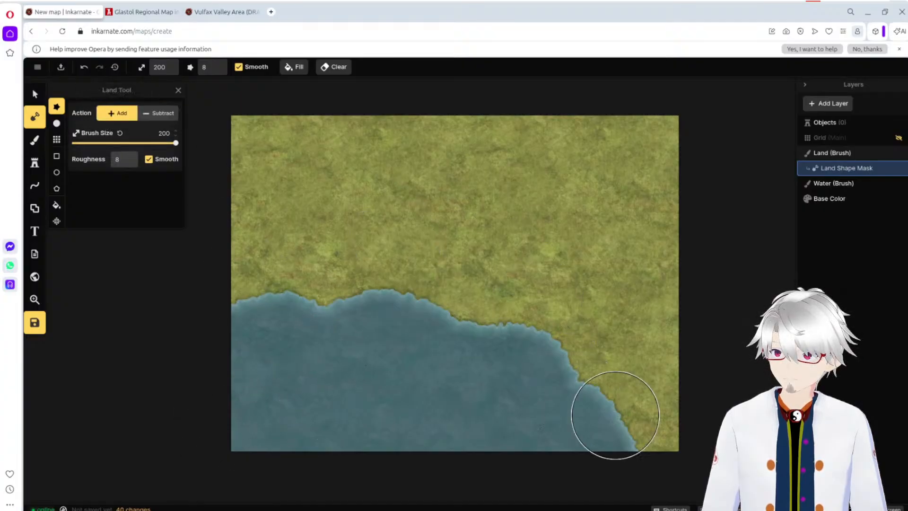
mouse_move(646, 426)
mouse_down()
mouse_move(623, 446)
mouse_move(618, 473)
mouse_move(695, 449)
mouse_up()
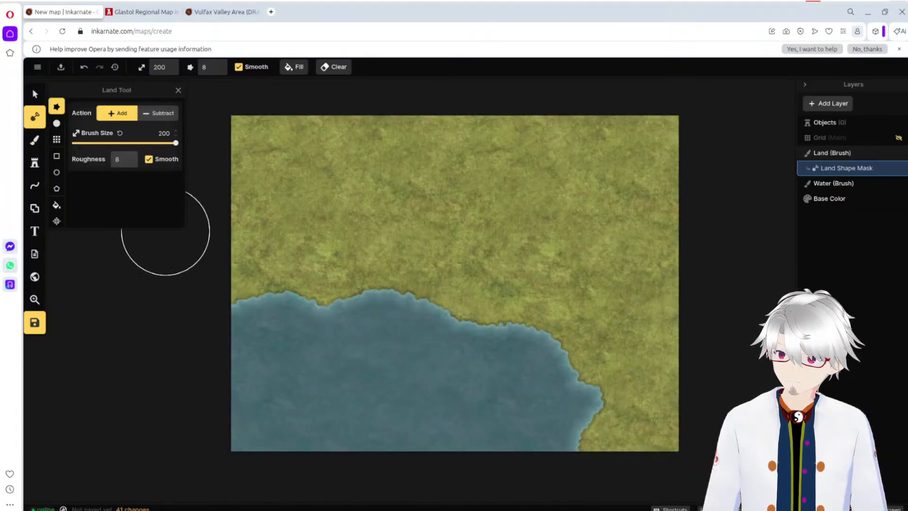
click(151, 118)
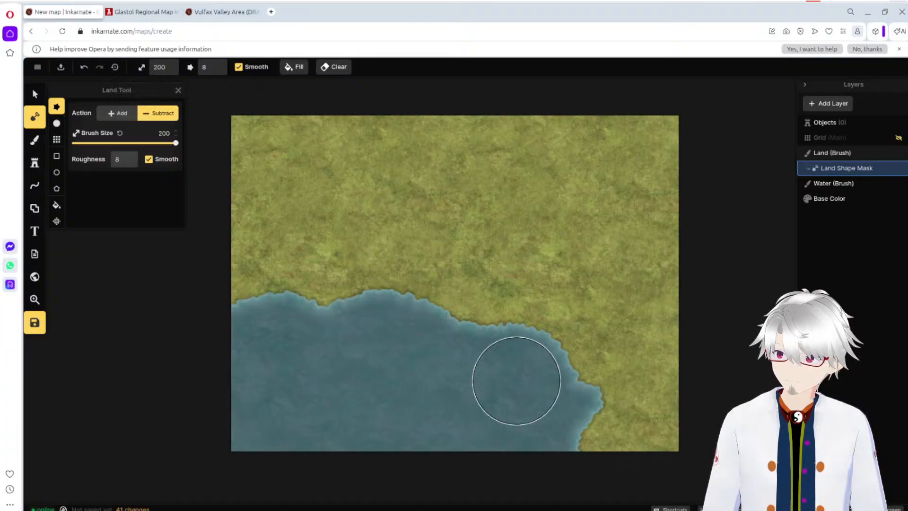
click(581, 397)
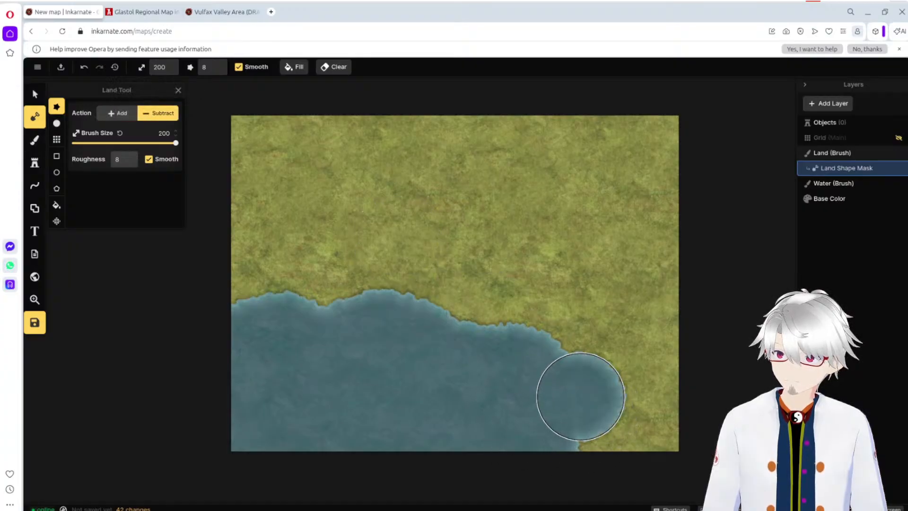
Step: Add land along the sea's southeastern and western shores and cover the remaining water with land
click(134, 118)
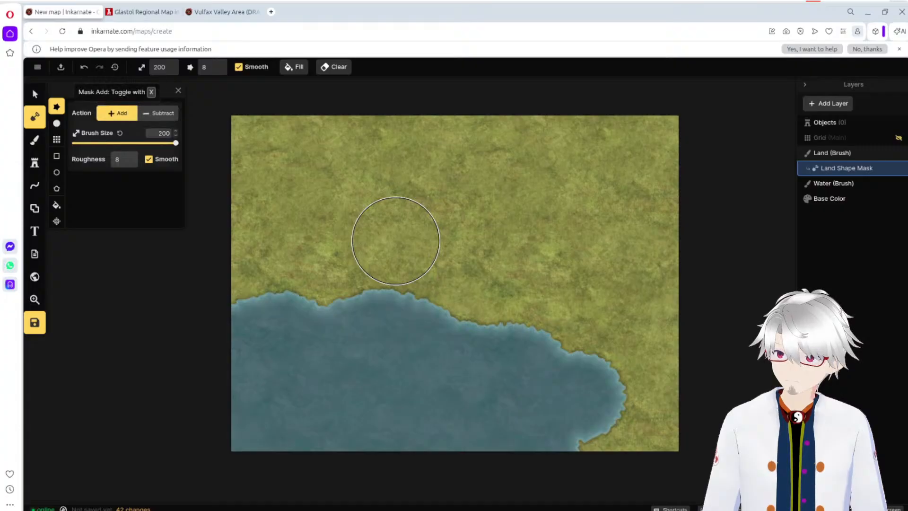
click(615, 360)
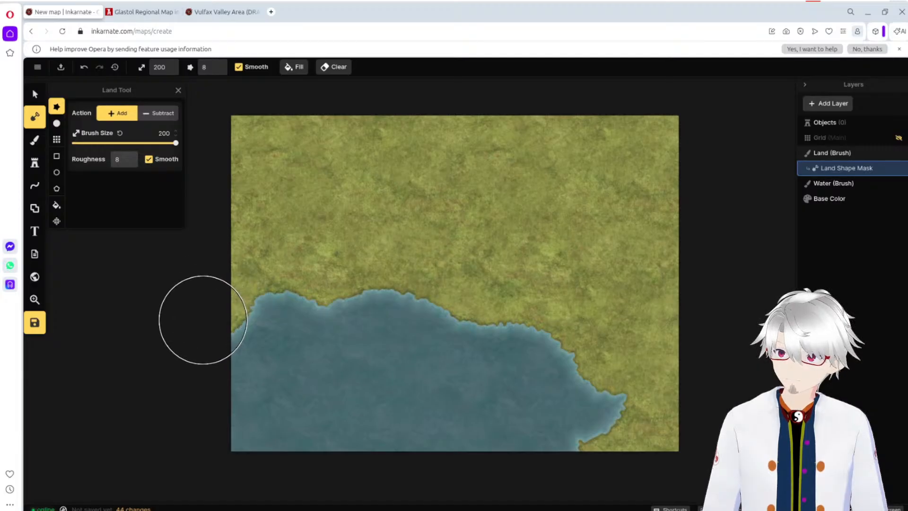
mouse_move(202, 319)
mouse_down()
mouse_move(591, 328)
mouse_move(562, 371)
mouse_move(577, 416)
mouse_move(459, 423)
mouse_move(239, 379)
mouse_up()
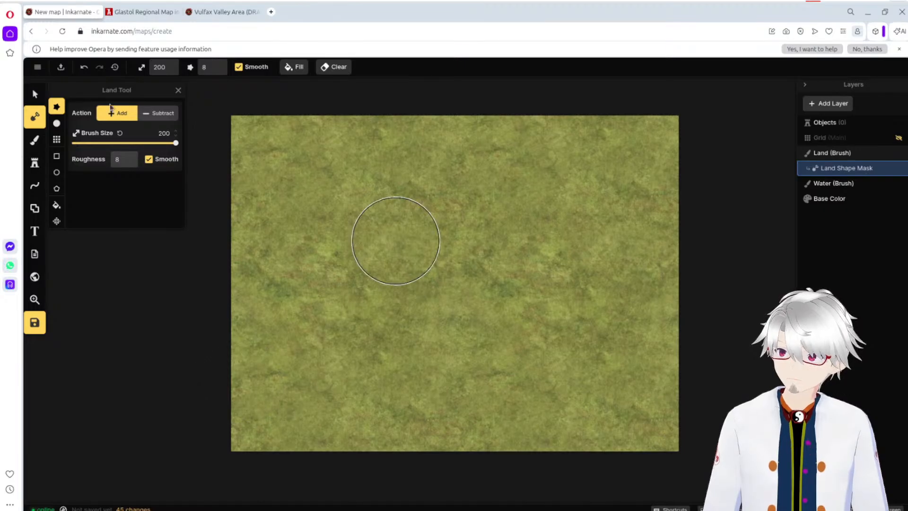
Step: Try subtracting a two-lobed bay from the middle of the southern edge at brush size 200, and undo it
click(160, 115)
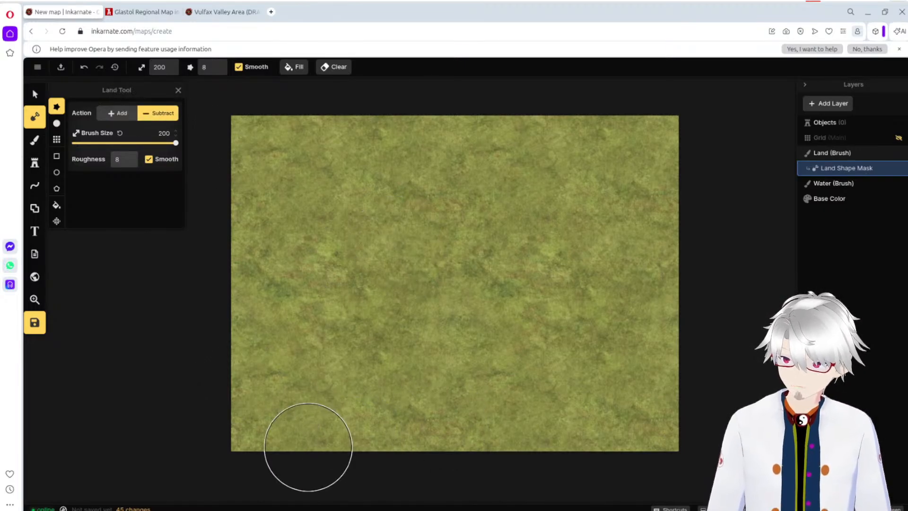
mouse_move(311, 448)
mouse_down()
mouse_move(311, 402)
mouse_move(379, 366)
mouse_move(452, 382)
mouse_move(509, 376)
mouse_move(521, 359)
mouse_move(583, 390)
mouse_move(571, 414)
mouse_move(377, 429)
mouse_up()
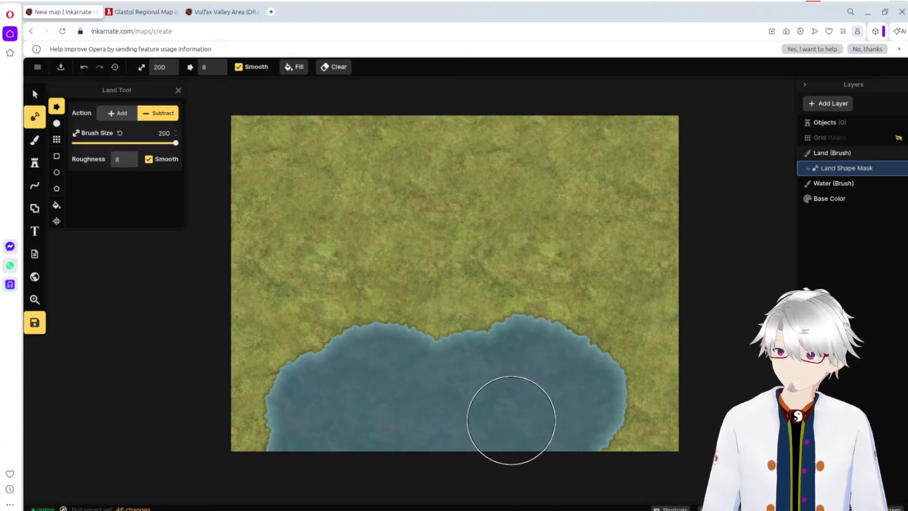
key(ctrl+z)
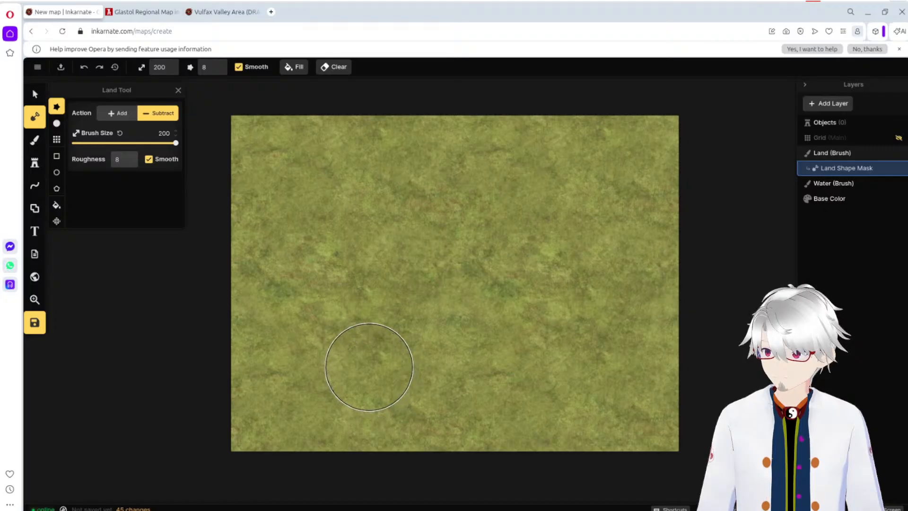
Step: Try subtracting a wide lake from the southern half of the land with the 200 brush, and undo it
mouse_move(334, 395)
mouse_down()
mouse_move(325, 343)
mouse_move(370, 342)
mouse_move(374, 328)
mouse_move(410, 332)
mouse_move(455, 363)
mouse_move(478, 359)
mouse_move(484, 325)
mouse_move(495, 321)
mouse_move(527, 357)
mouse_move(556, 356)
mouse_move(575, 369)
mouse_move(571, 386)
mouse_move(531, 375)
mouse_up()
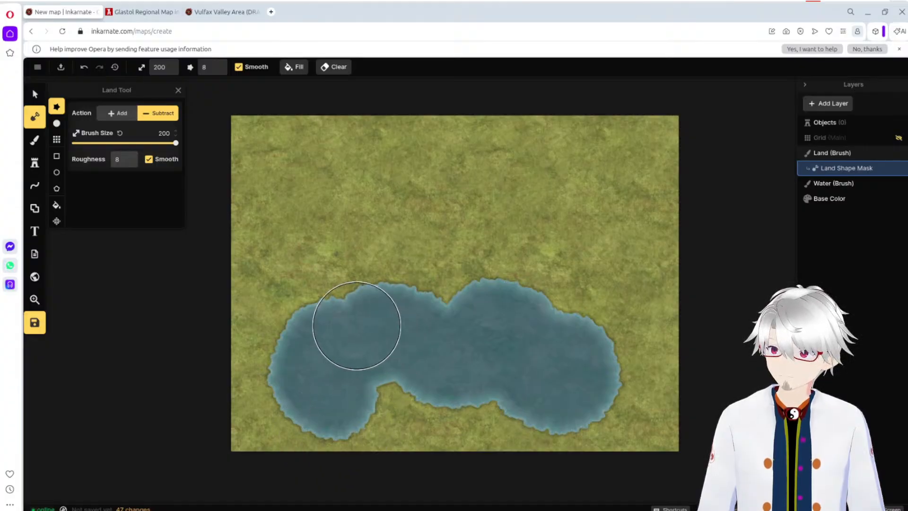
key(ctrl+z)
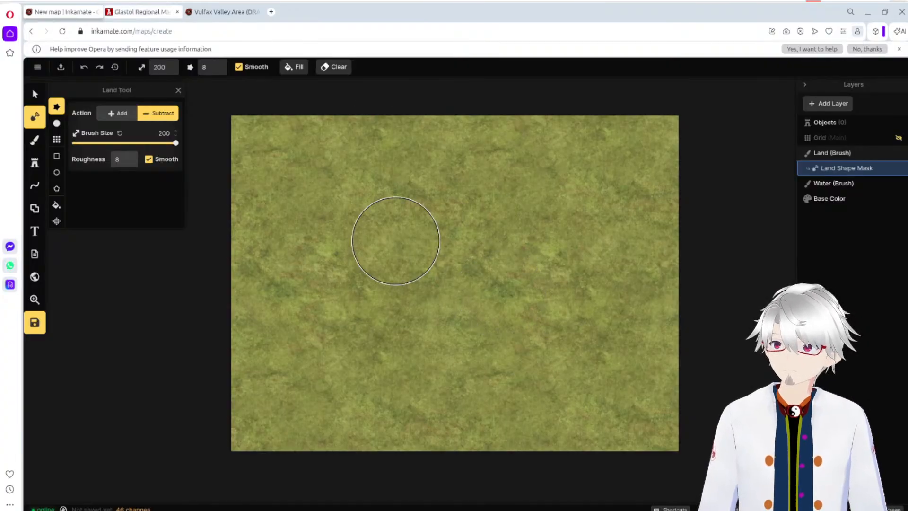
Step: Consult the Vulfax Valley Area map as a reference, and return to the new map
click(134, 8)
click(215, 13)
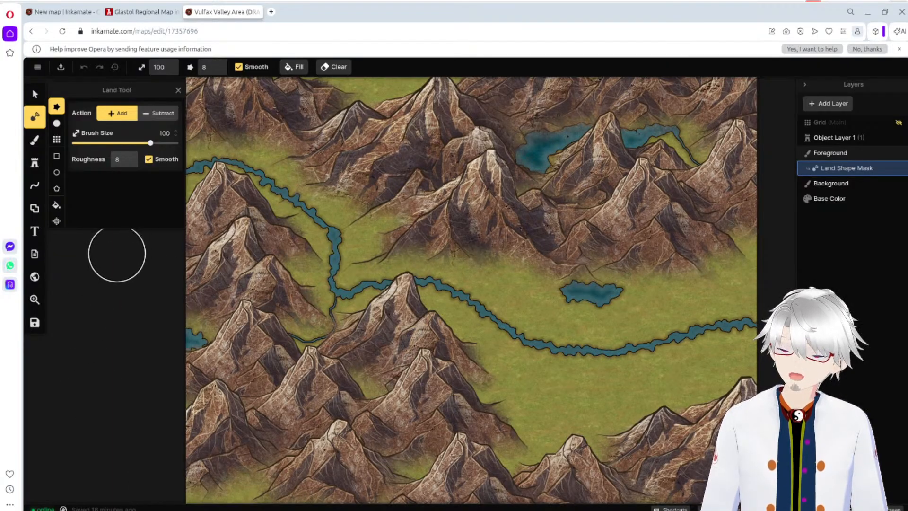
click(65, 12)
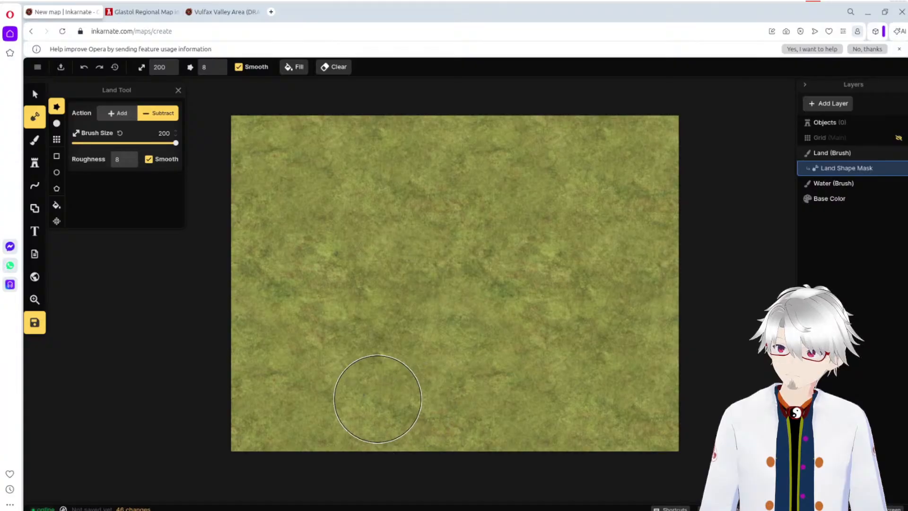
Step: Subtract a wide lake across the map's southern half at brush size 200, widening its eastern and western ends and its southern shore
mouse_move(374, 396)
mouse_down()
mouse_move(328, 377)
mouse_move(315, 382)
mouse_move(311, 359)
mouse_move(352, 355)
mouse_move(377, 333)
mouse_move(397, 347)
mouse_move(429, 339)
mouse_move(443, 367)
mouse_move(460, 366)
mouse_move(481, 342)
mouse_move(505, 342)
mouse_move(520, 360)
mouse_move(518, 382)
mouse_move(537, 372)
mouse_move(553, 393)
mouse_move(557, 374)
mouse_move(544, 359)
mouse_move(571, 351)
mouse_move(558, 392)
mouse_up()
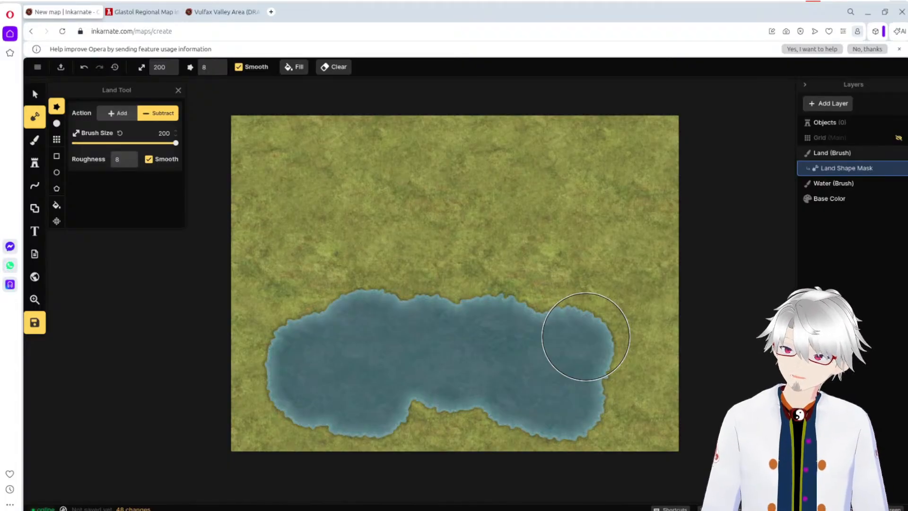
click(588, 339)
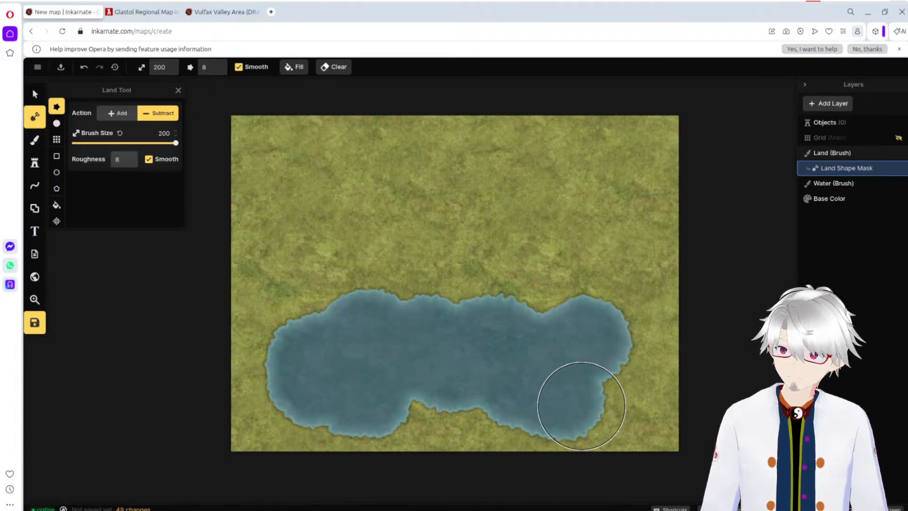
drag(581, 404, 582, 406)
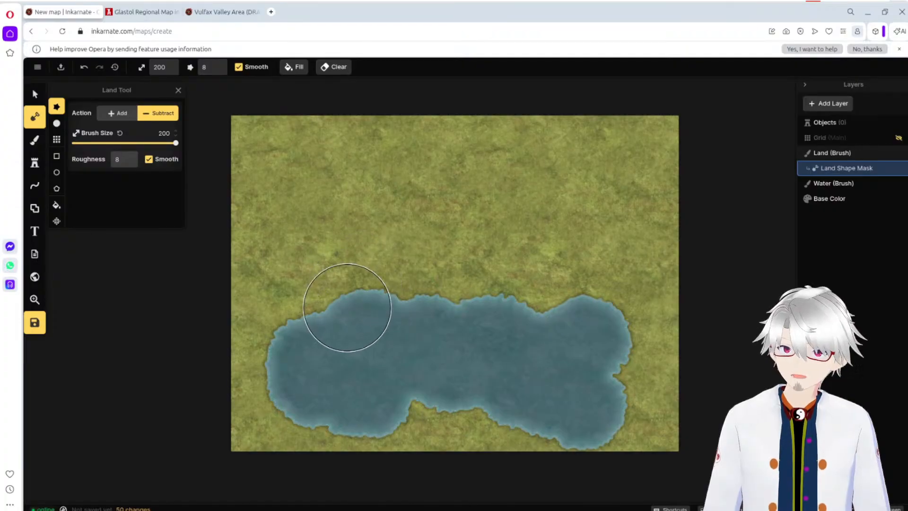
mouse_move(298, 371)
mouse_down()
mouse_move(293, 355)
mouse_move(310, 395)
mouse_up()
click(310, 395)
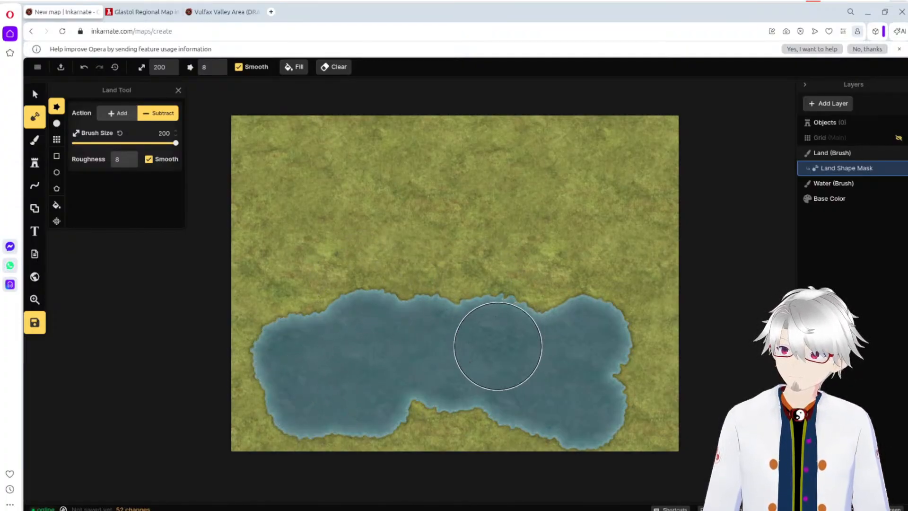
click(599, 360)
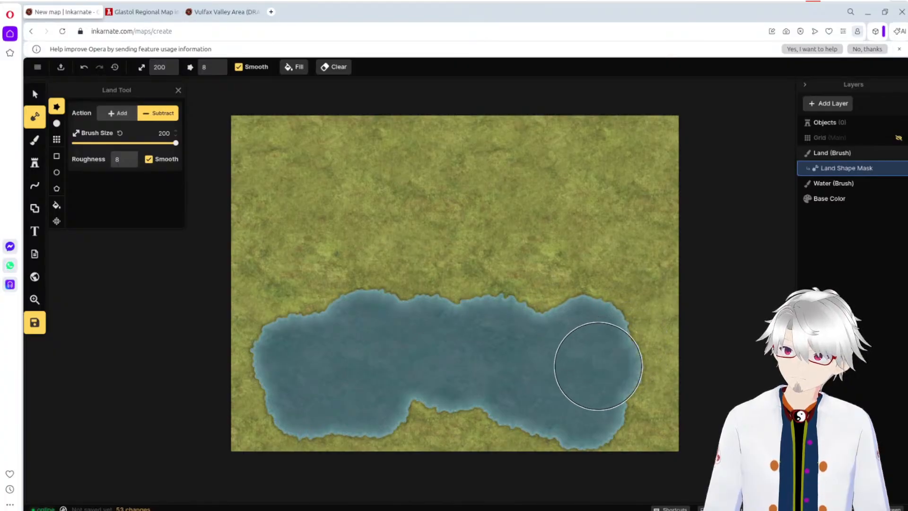
click(428, 373)
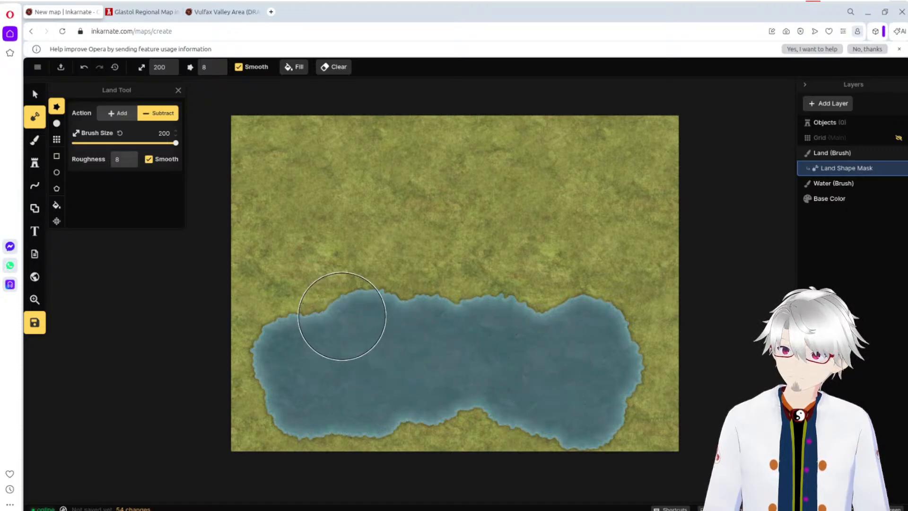
Step: Add land along the lake's northern shore at brush size 200, and undo the last land edit
click(122, 115)
click(297, 288)
mouse_move(297, 288)
mouse_down()
mouse_move(371, 284)
mouse_move(418, 269)
mouse_move(421, 260)
mouse_up()
drag(525, 269, 620, 277)
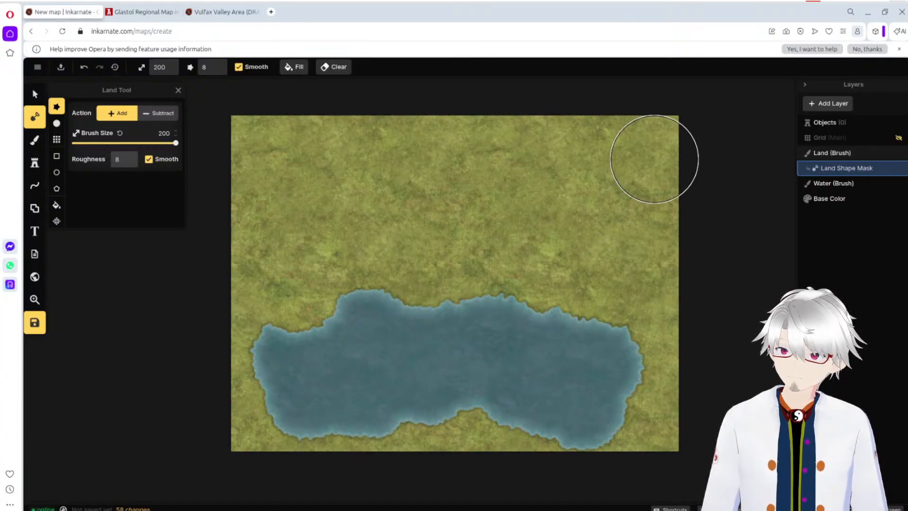
key(ctrl+z)
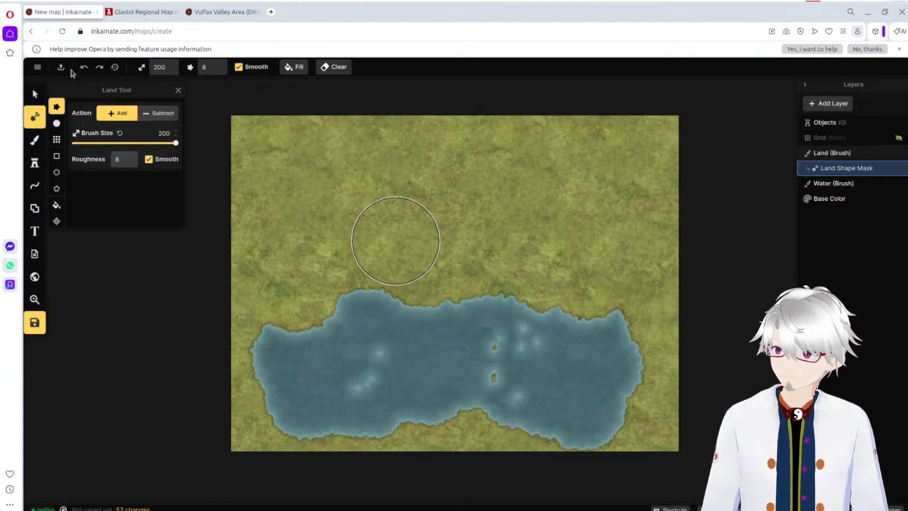
Step: Save the map and reload its editor page
click(36, 67)
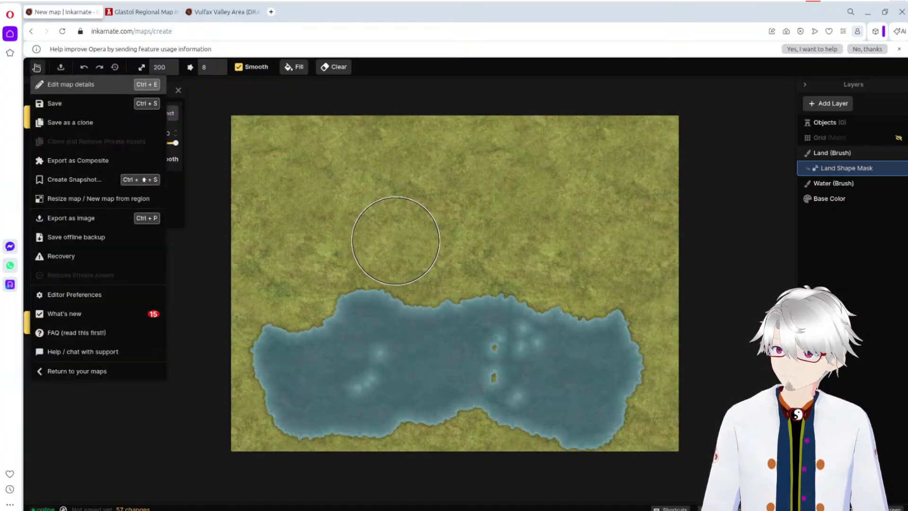
click(67, 109)
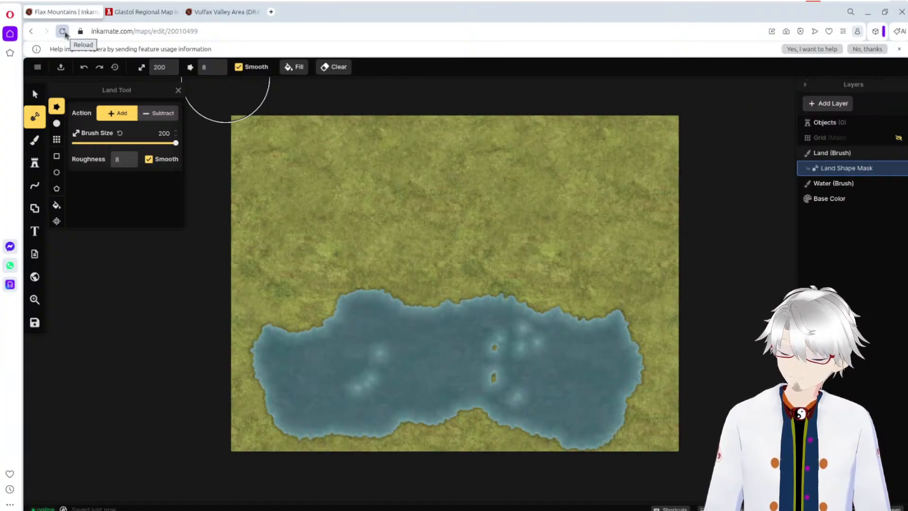
click(65, 34)
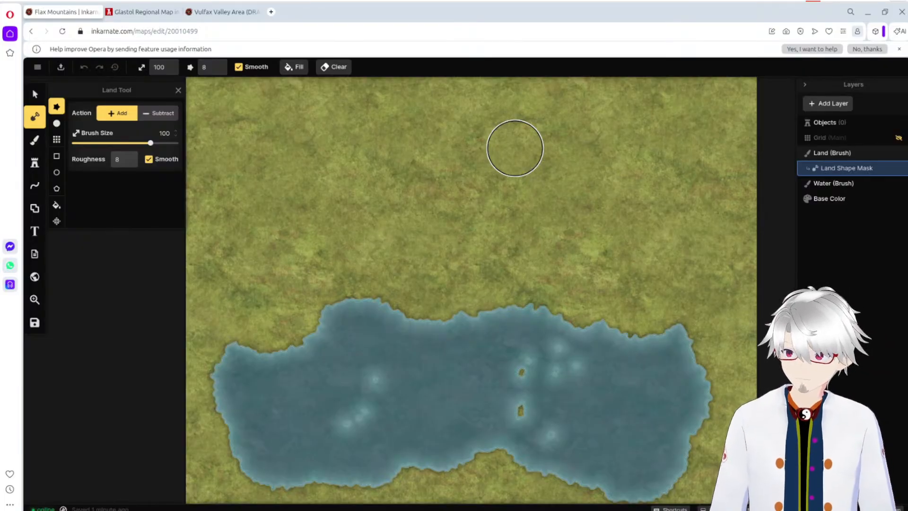
Step: Search the Fantasy World stamps for "mountain", choose the Green Mountain from the Terrain pack, and set its scale to 500%
click(34, 164)
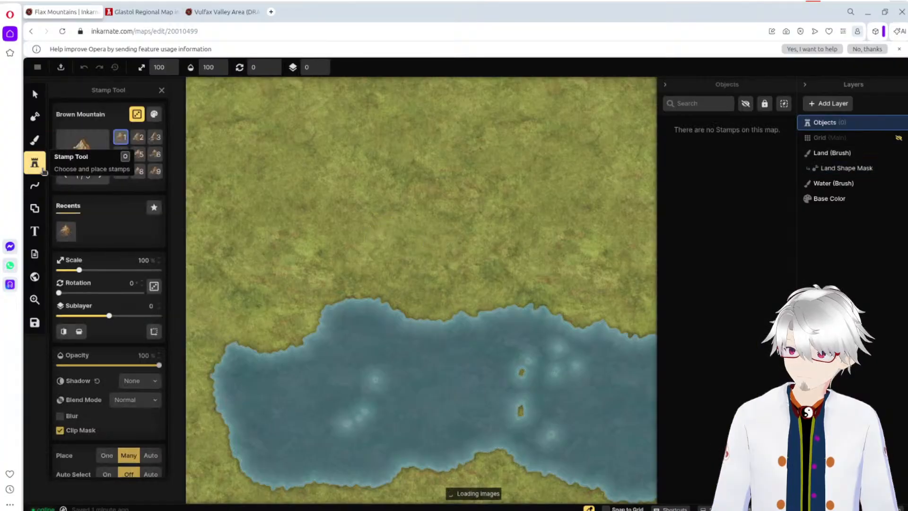
click(80, 161)
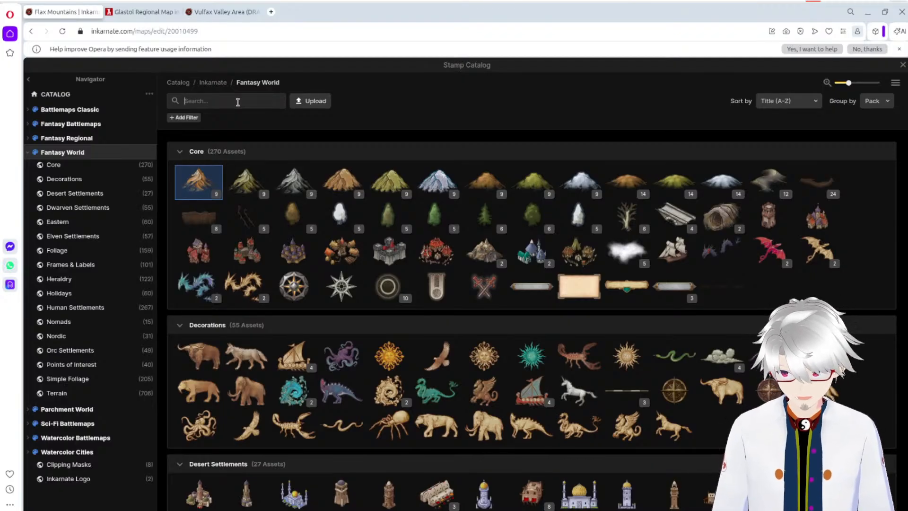
click(237, 102)
text(mount)
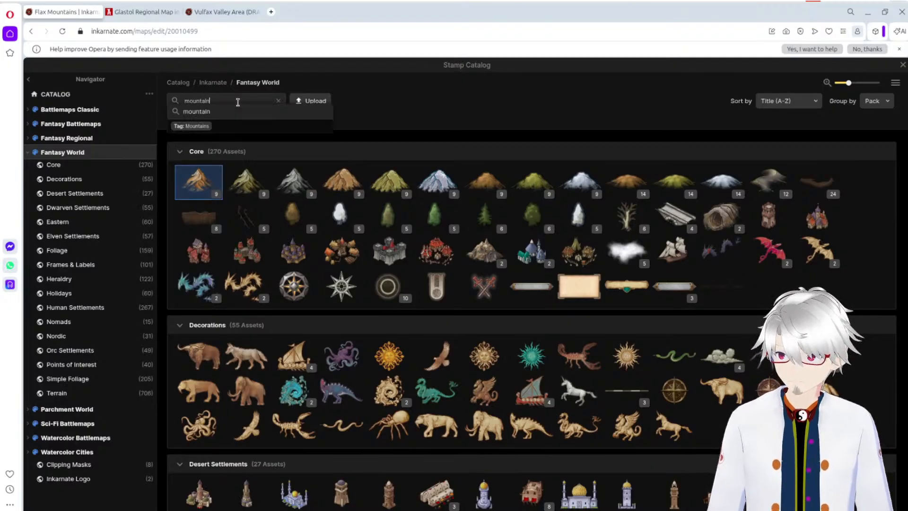
text(ain)
key(Return)
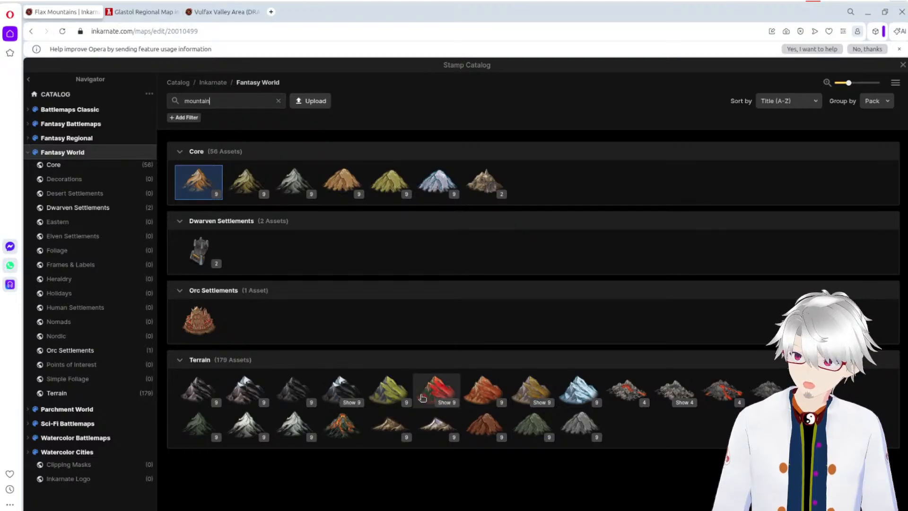
click(385, 389)
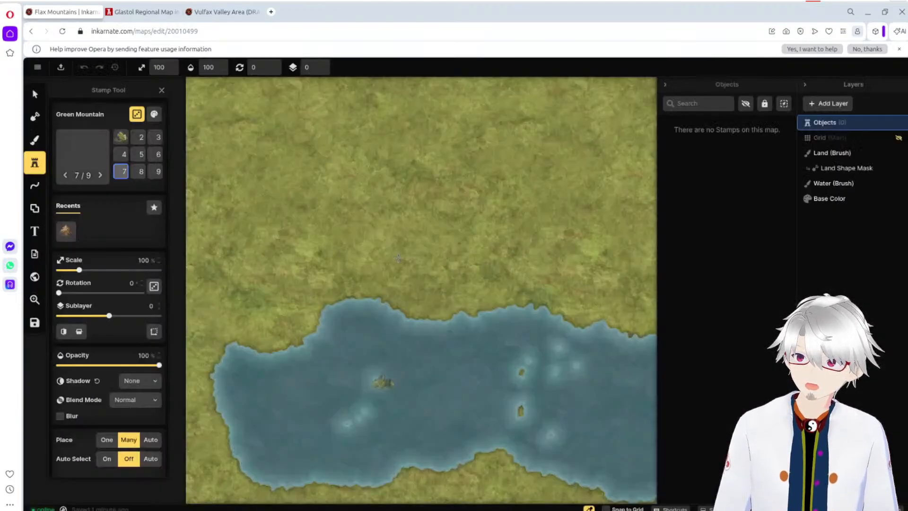
drag(85, 270, 159, 270)
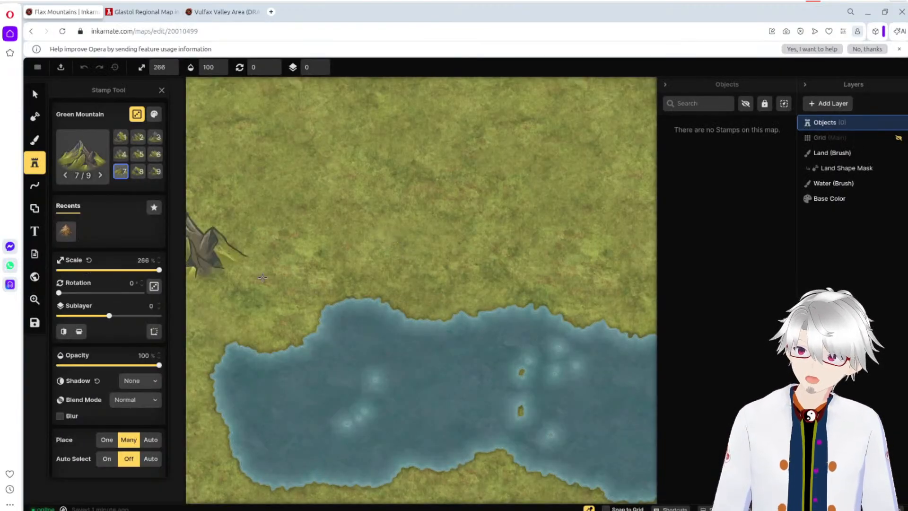
Step: Try placing four Terrain-pack Green Mountain stamps on the land and over the lake, and undo all of them
click(351, 247)
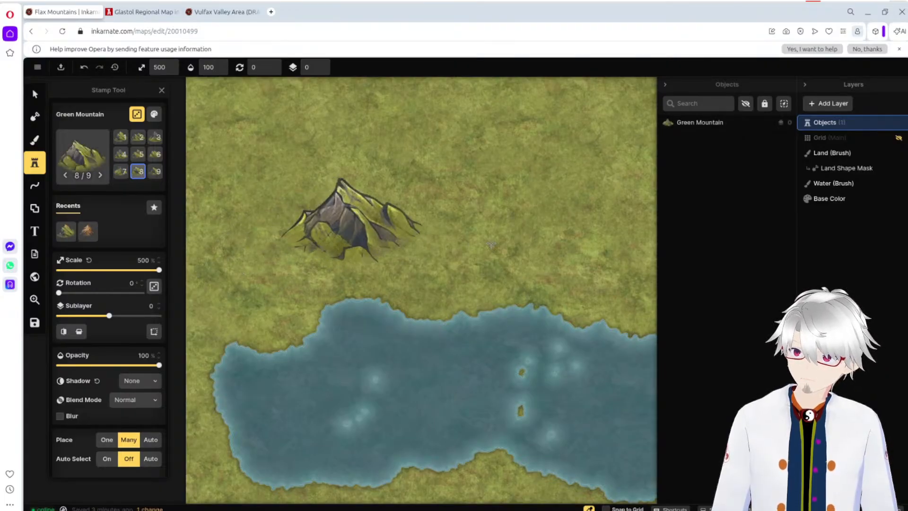
click(497, 242)
click(484, 279)
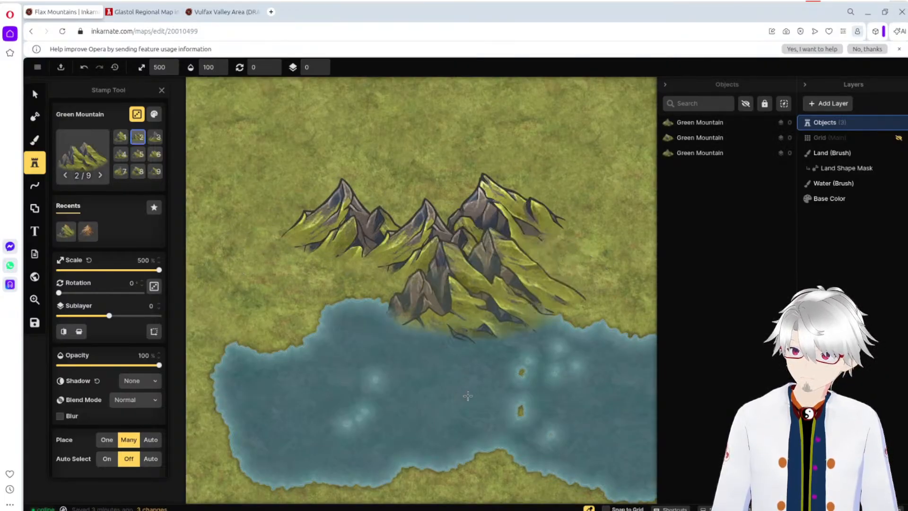
click(466, 369)
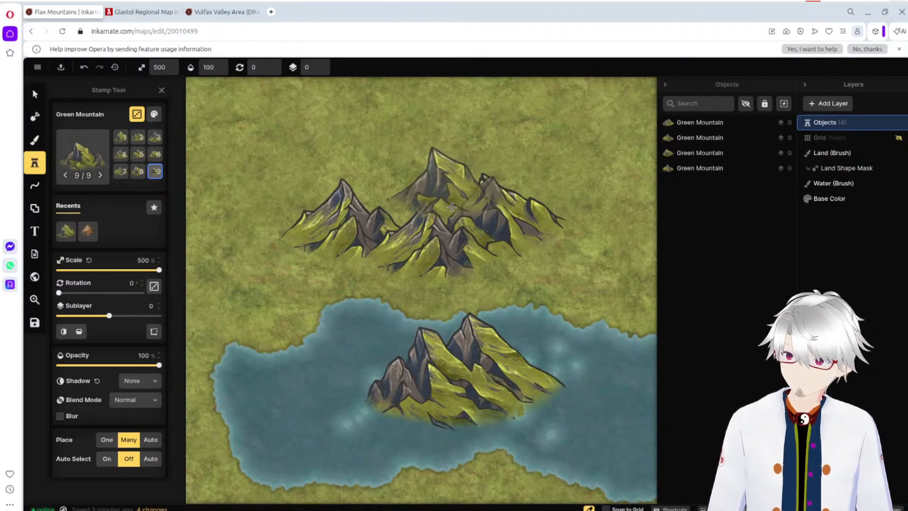
key(ctrl+z)
key(ctrl+z)
key(ctrl+z)
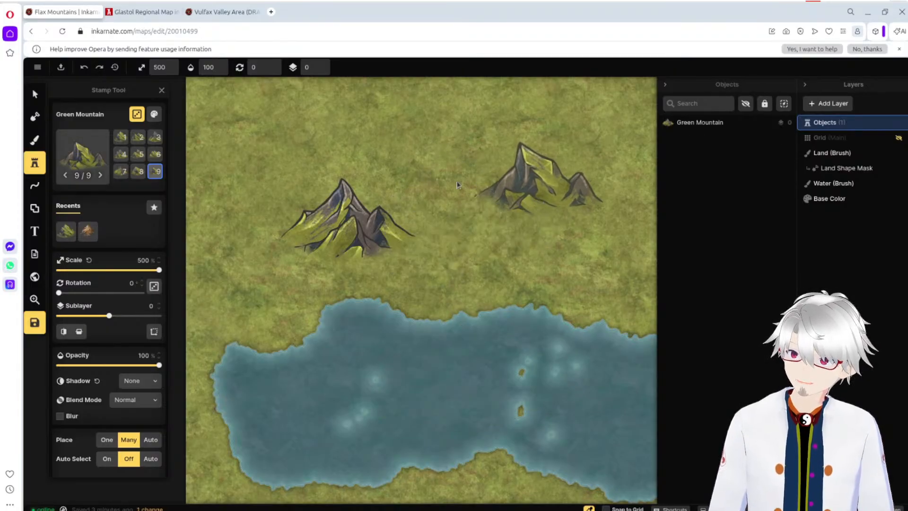
key(ctrl+z)
Step: Switch the stamp to the Green Mountain from the Core pack
click(83, 155)
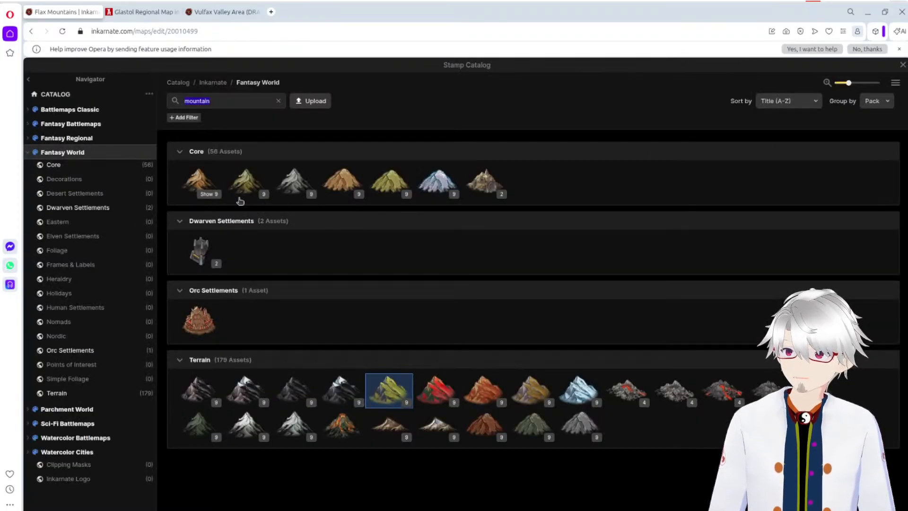
click(245, 181)
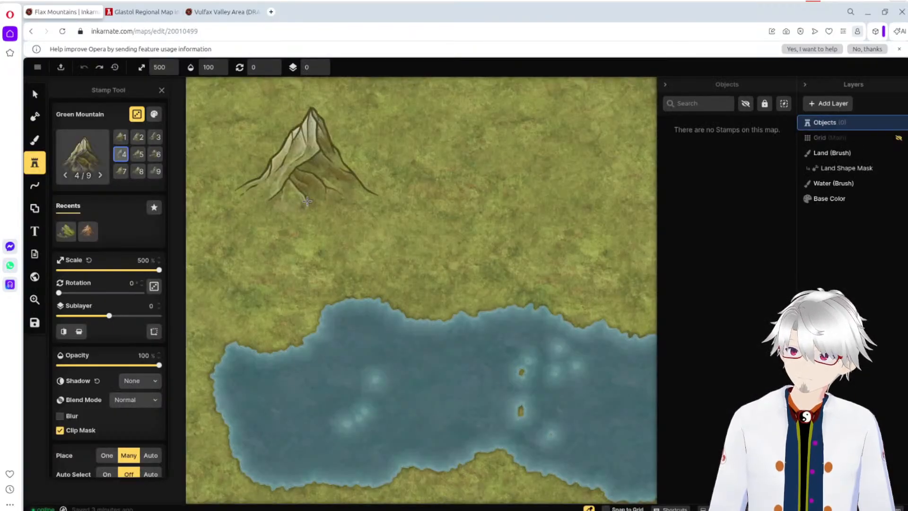
Step: Try placing three Green Mountain stamps in a row north of the lake and one on its northeastern shore, undoing them all
click(296, 191)
click(425, 199)
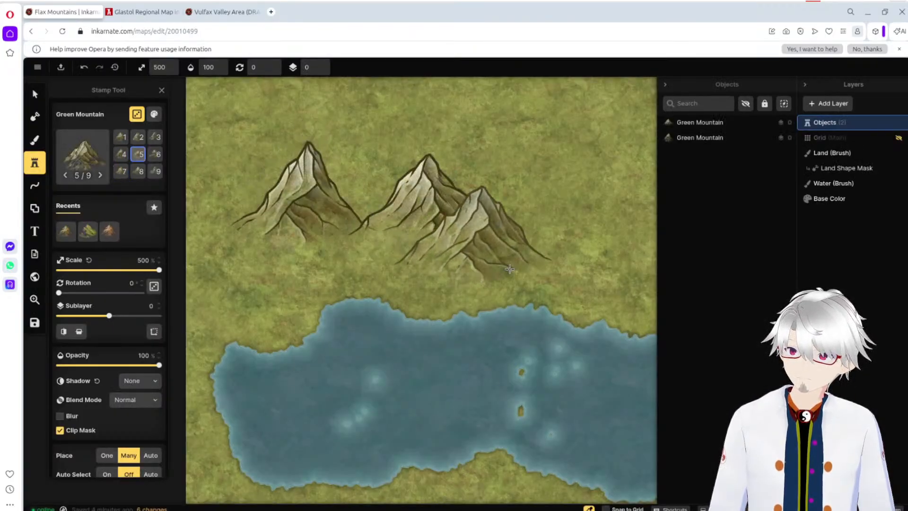
click(513, 276)
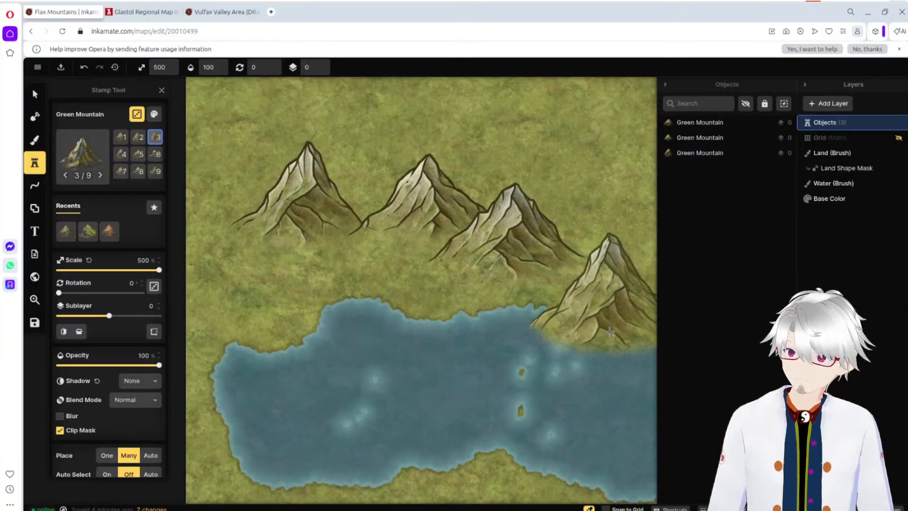
key(ctrl+z)
key(ctrl+z)
key(ctrl+z)
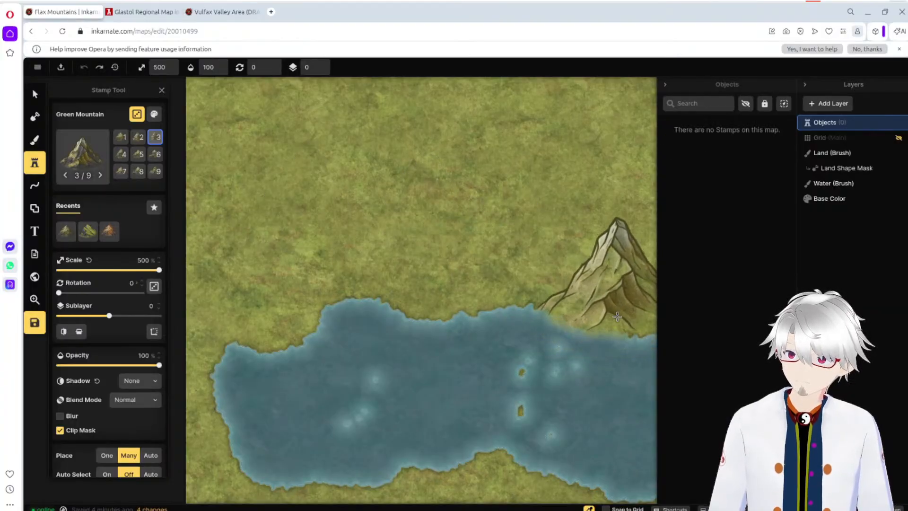
click(616, 312)
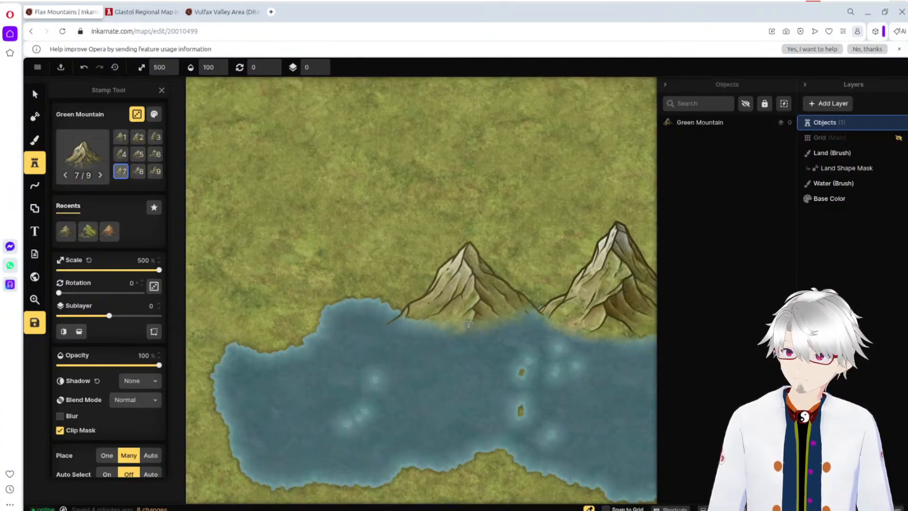
key(ctrl+z)
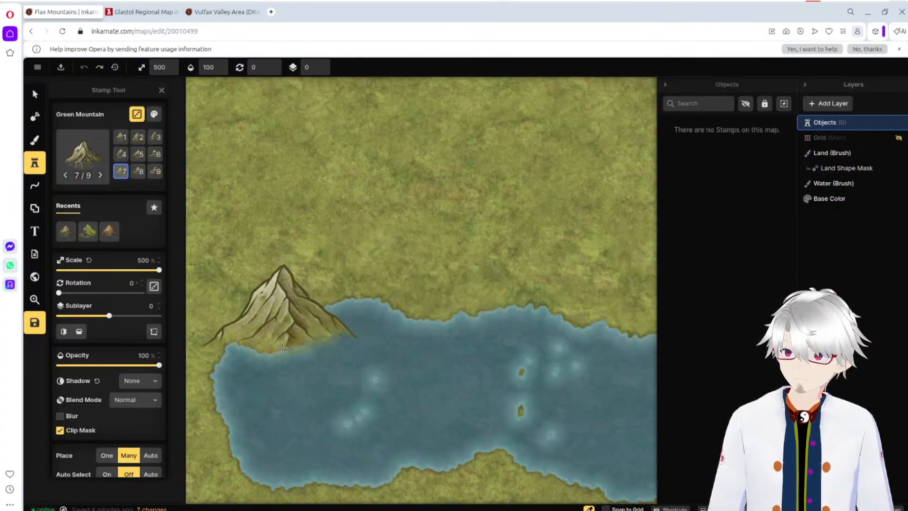
Step: Place two adjoining Green Mountain stamps at 500% scale on the lake's northwestern shore, undoing and repositioning the second one
click(282, 346)
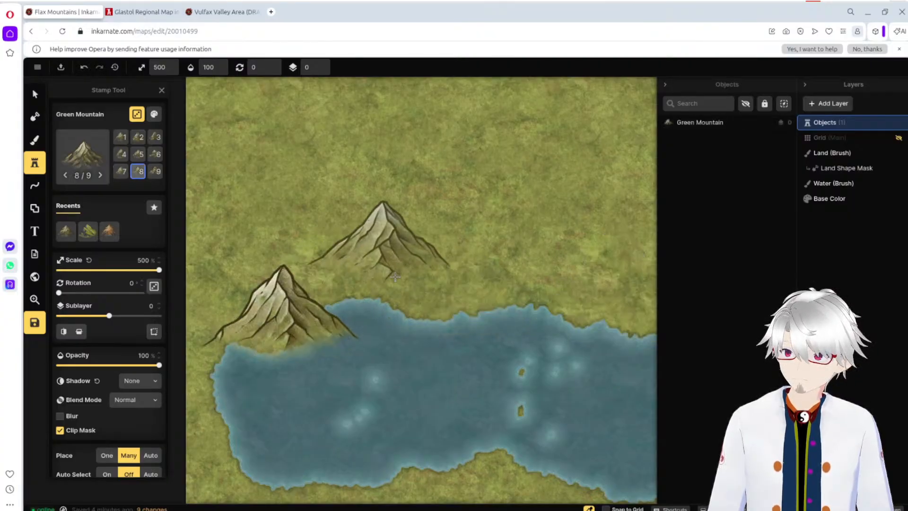
click(391, 302)
key(ctrl+z)
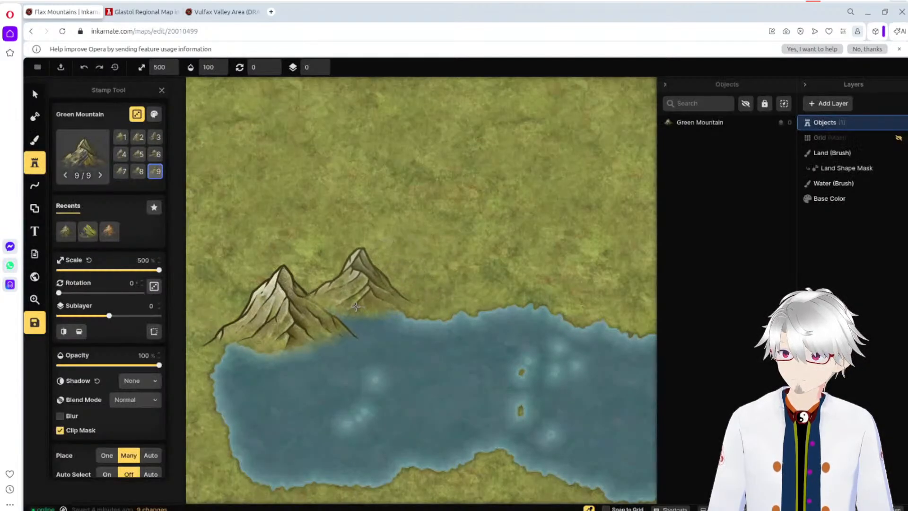
click(337, 300)
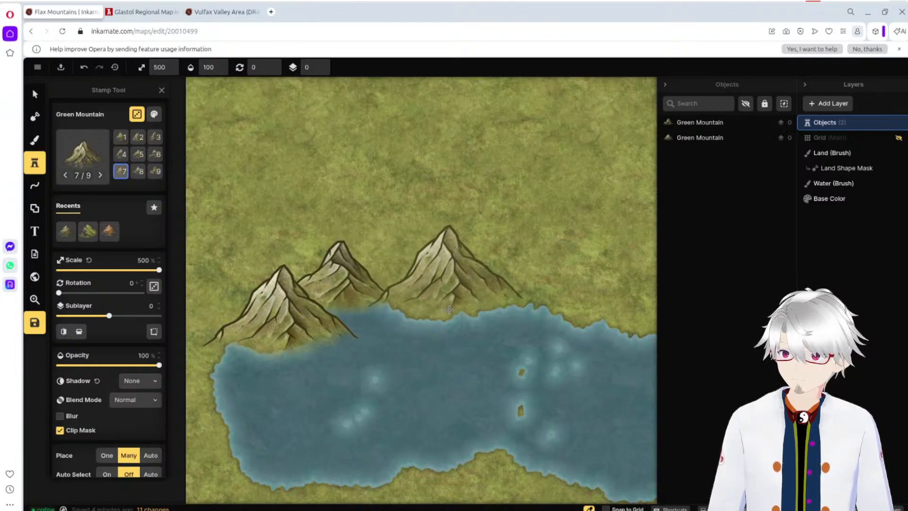
Step: Try placing two more Green Mountain stamps at 500% scale northeast of the existing pair, and undo all four mountains
click(437, 319)
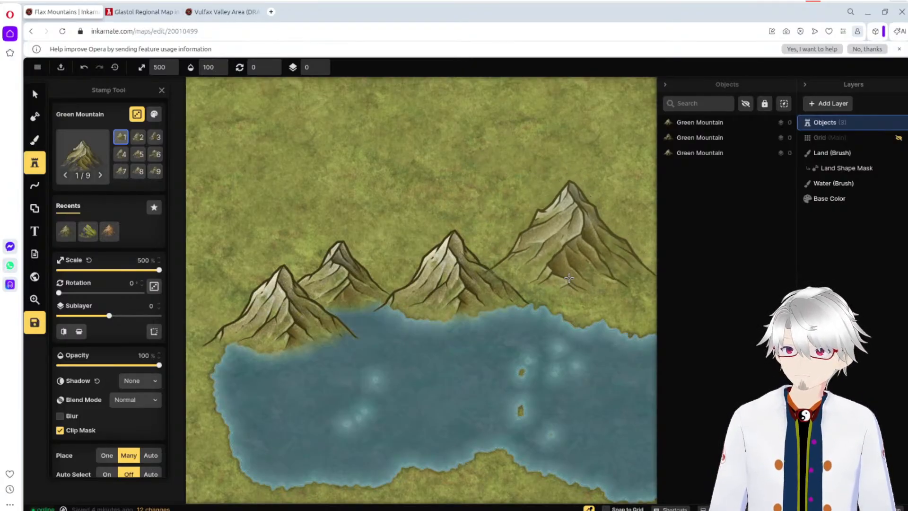
click(581, 287)
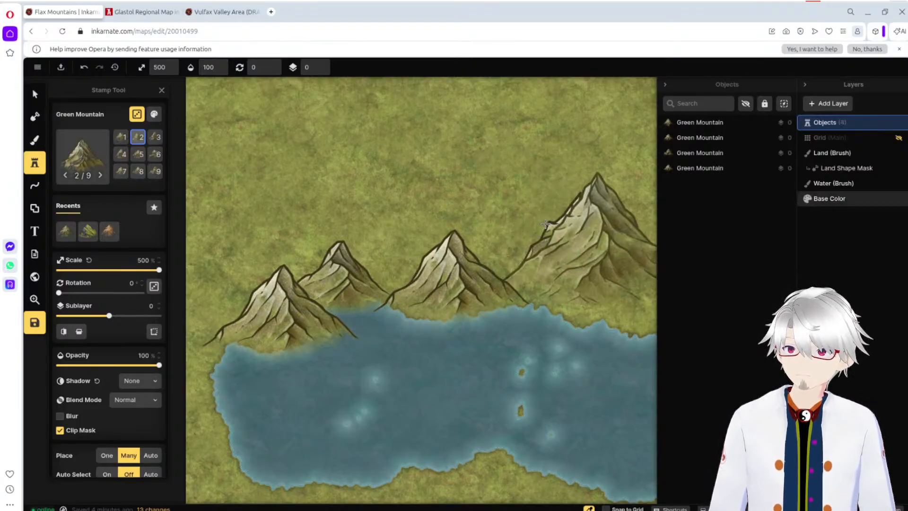
key(ctrl+z)
key(ctrl+z)
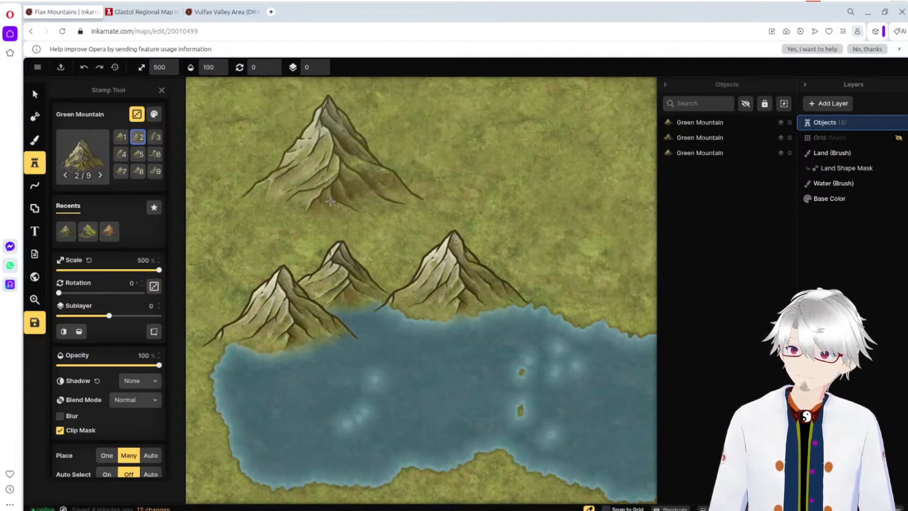
key(ctrl+z)
key(ctrl+z)
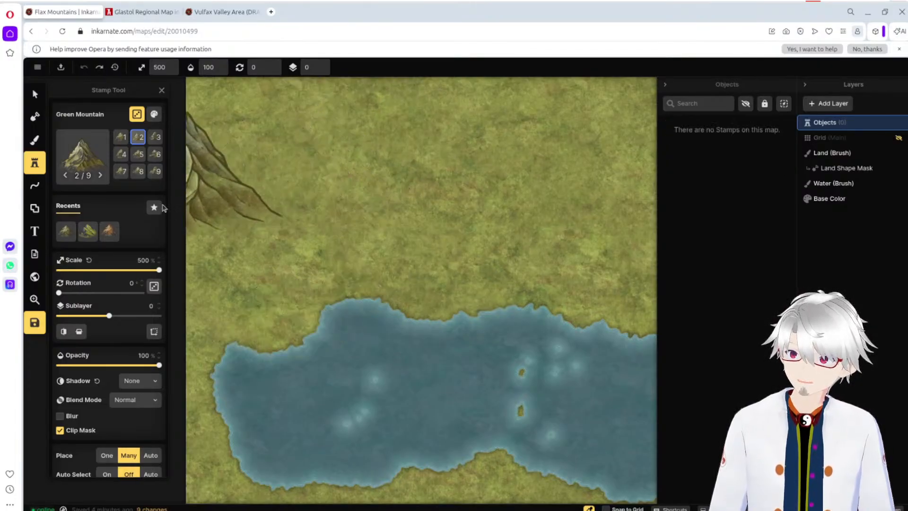
Step: Place four overlapping Green Mountain stamps at 266% scale around the lake's northwestern shore, undoing and repositioning the first one
drag(159, 269, 113, 269)
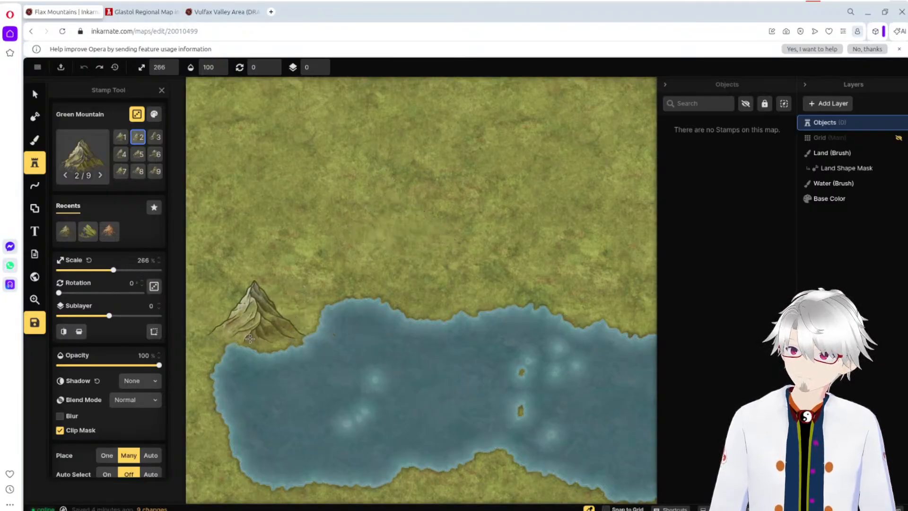
click(278, 356)
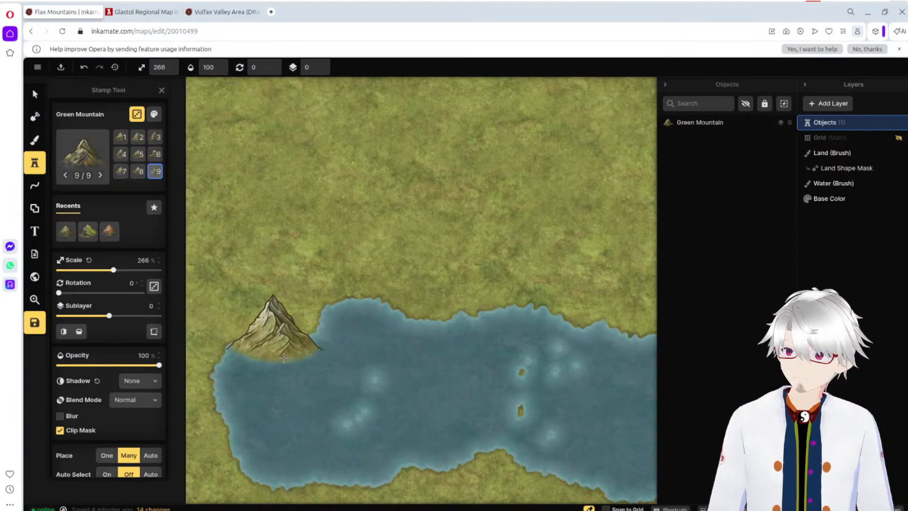
key(ctrl+z)
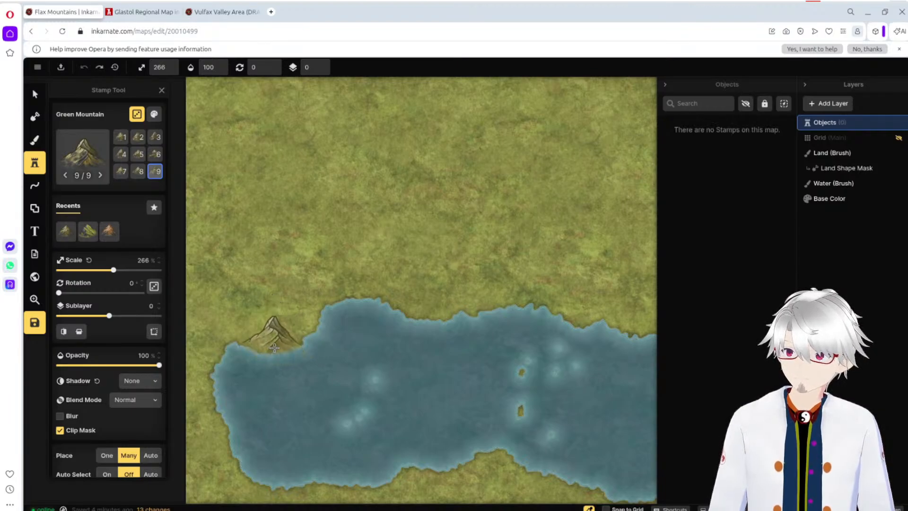
click(275, 347)
click(357, 298)
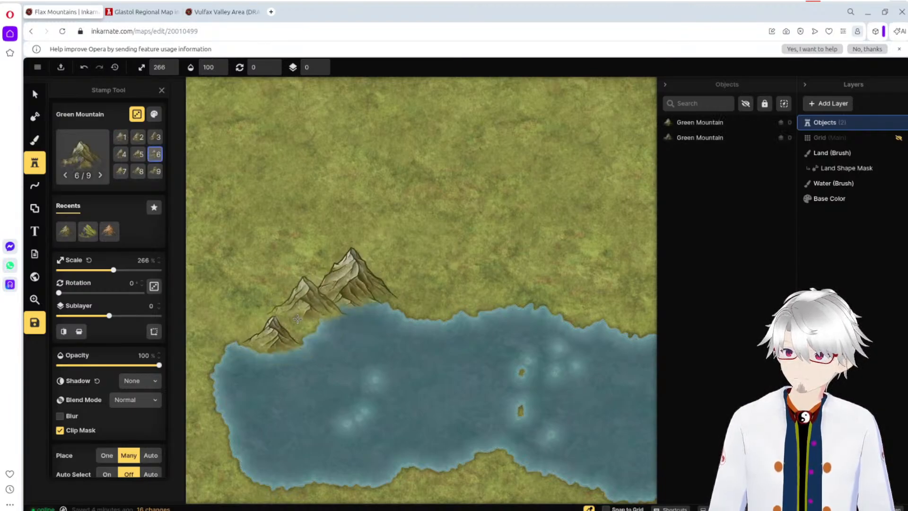
click(280, 324)
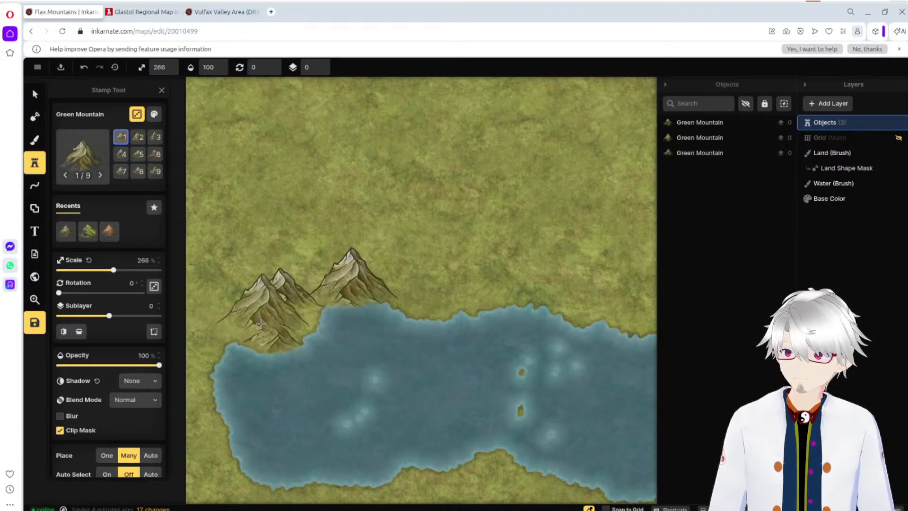
click(261, 323)
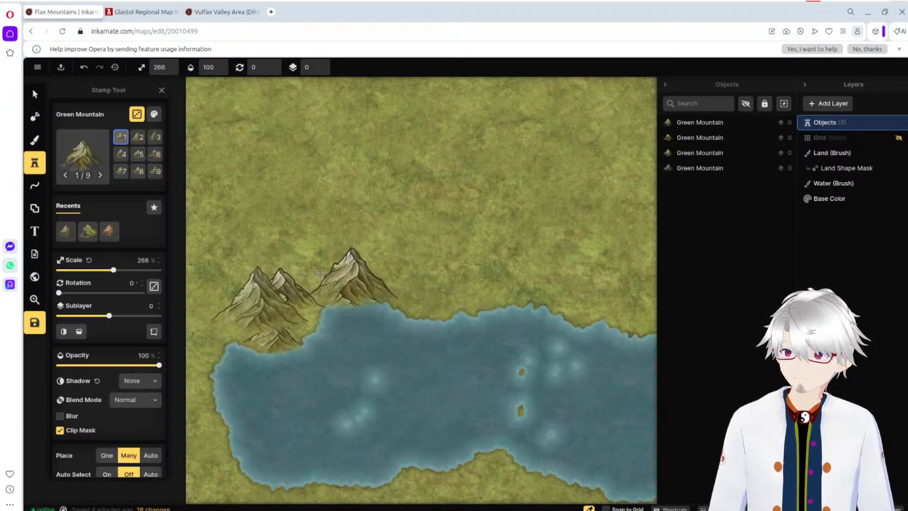
Step: Try extending the mountain range to the western map edge and eastward with five more stamps, and undo them while keeping the original four
click(198, 308)
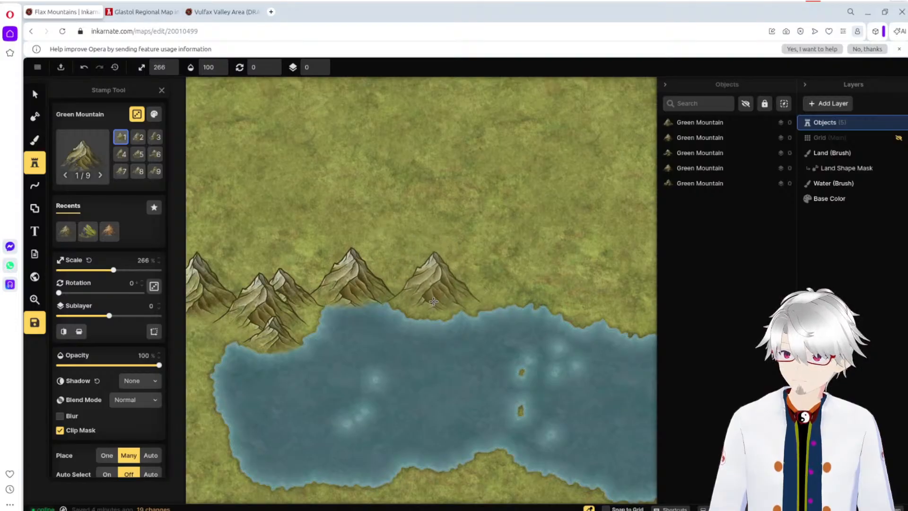
click(435, 297)
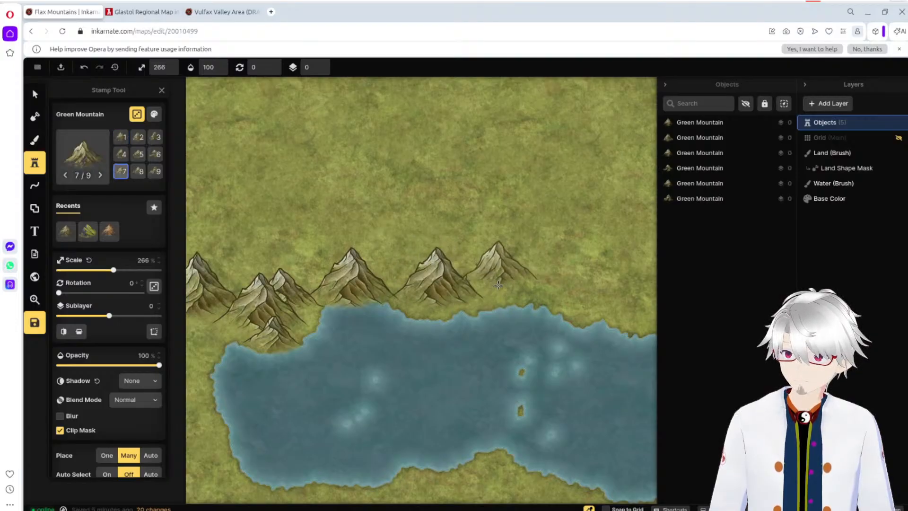
click(498, 284)
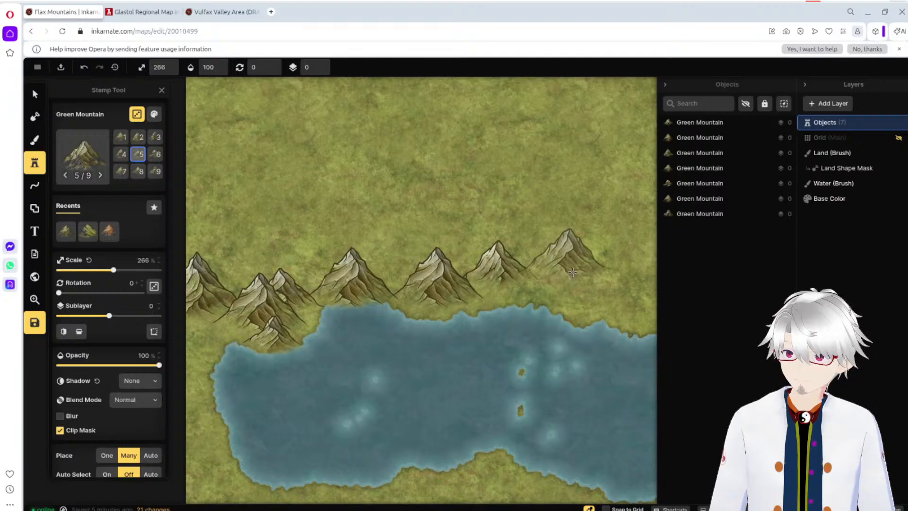
click(581, 280)
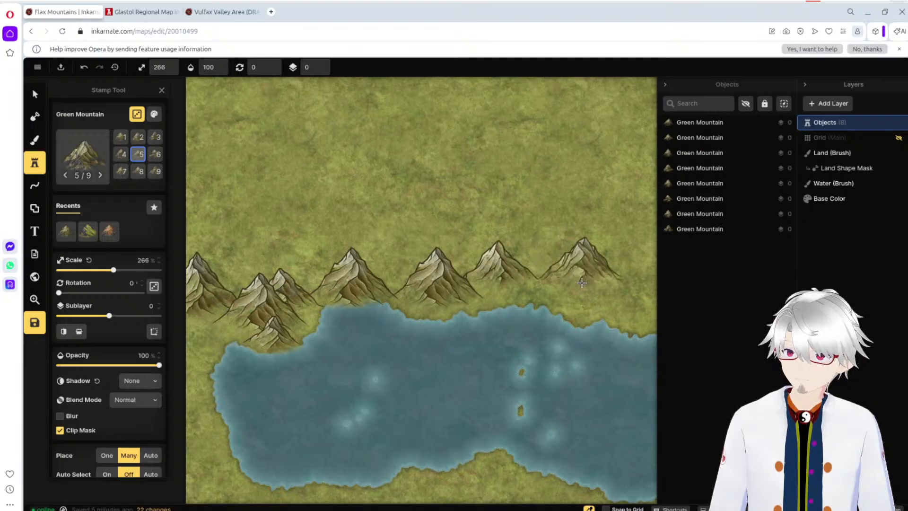
click(625, 246)
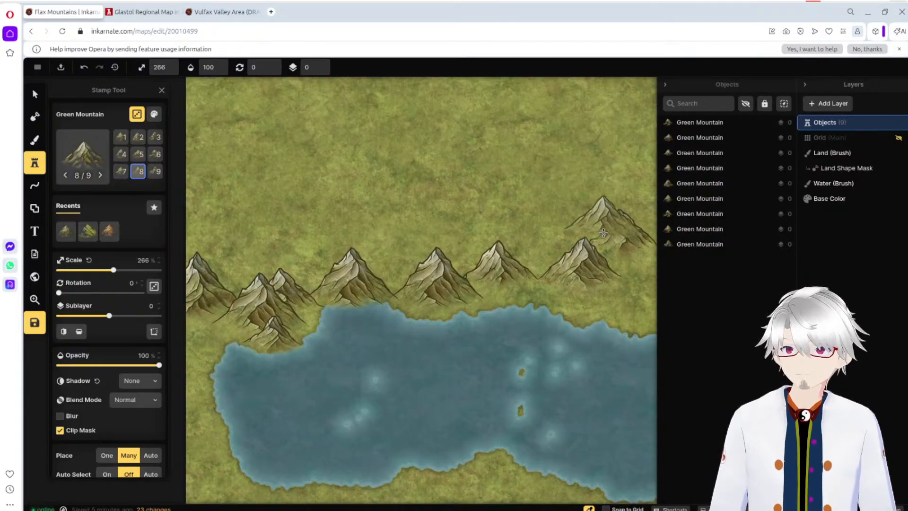
click(665, 85)
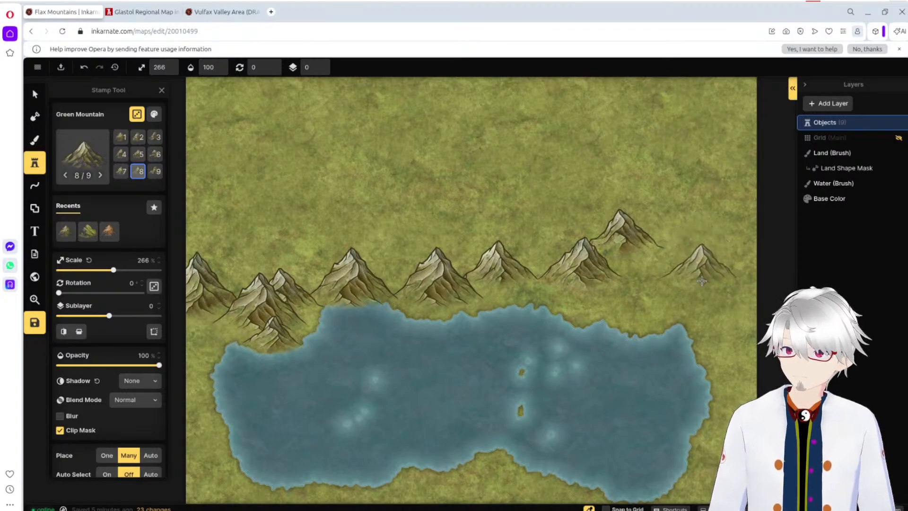
key(ctrl+z)
key(ctrl+z)
key(ctrl+z)
key(ctrl+z)
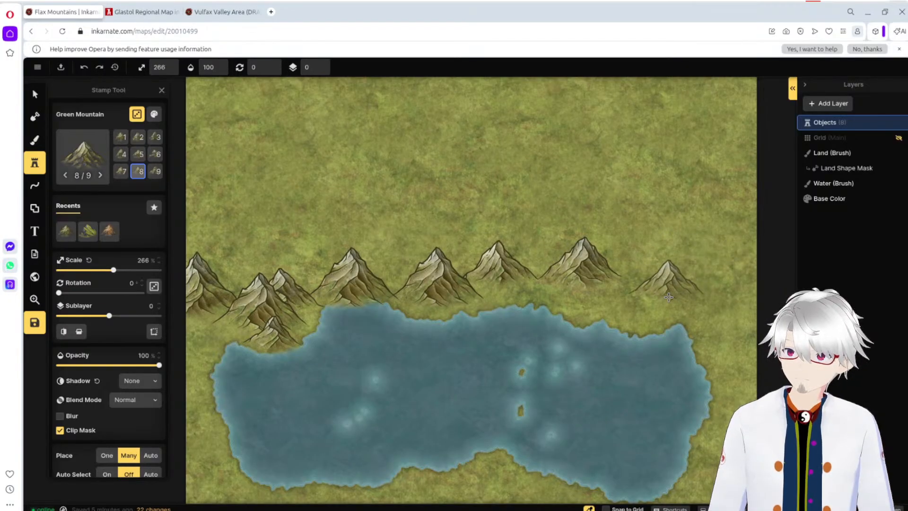
key(ctrl+z)
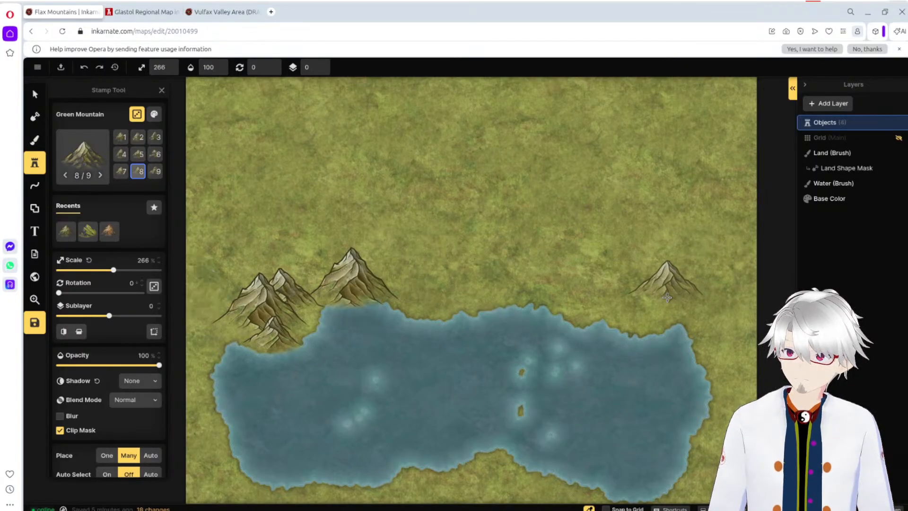
key(ctrl+z)
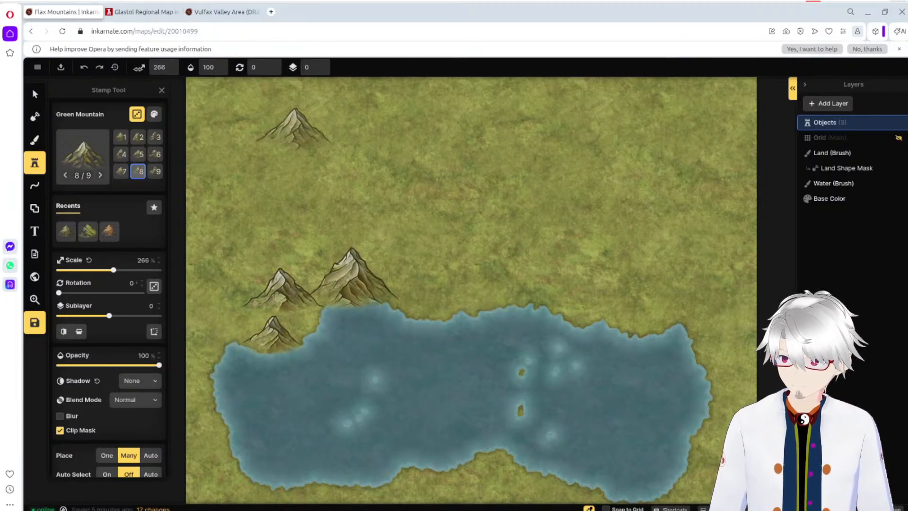
click(99, 67)
Step: Move the easternmost Green Mountain stamp to the western map edge beside the other three mountains
click(34, 94)
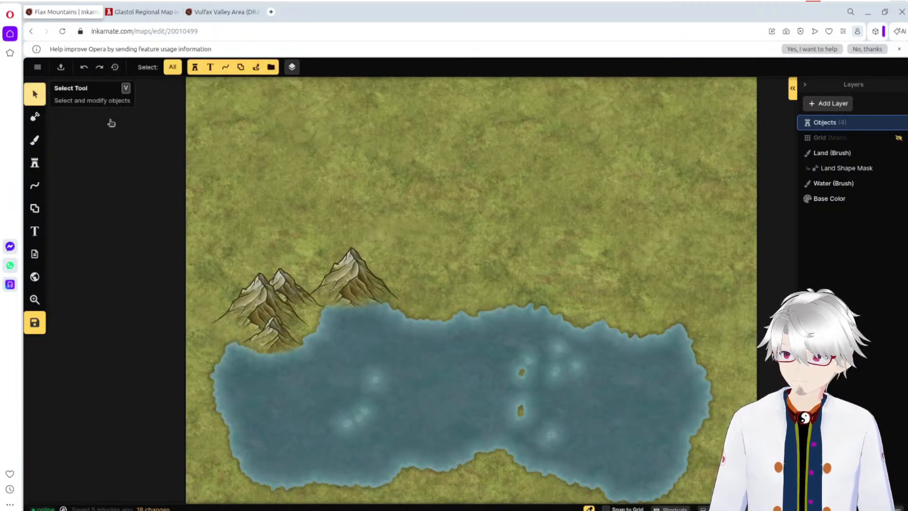
click(358, 263)
drag(358, 263, 205, 276)
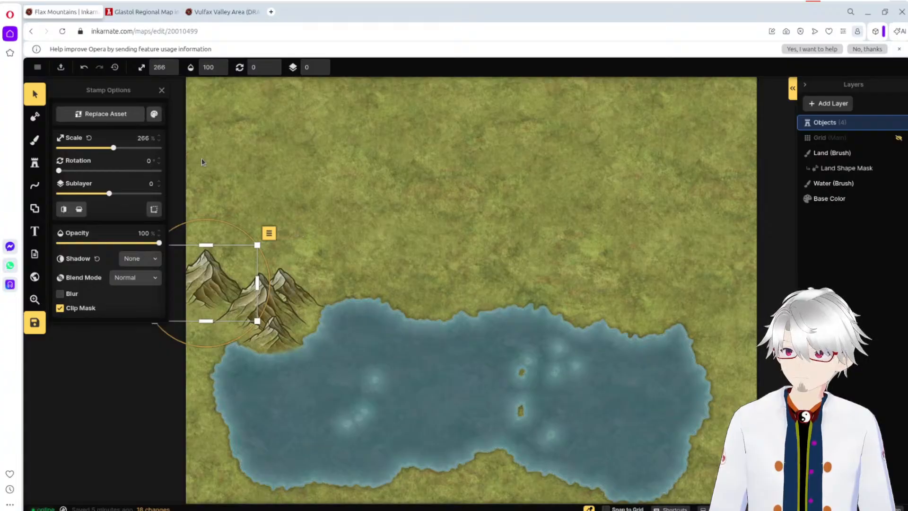
Step: Place a row of partly overlapping Green Mountain stamps at 266% scale along the western and middle parts of the lake's northern shore
click(42, 167)
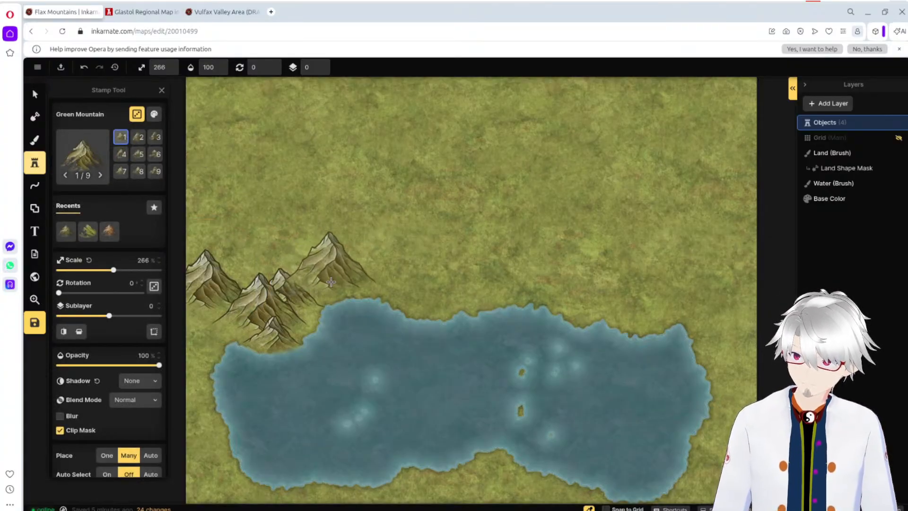
click(338, 281)
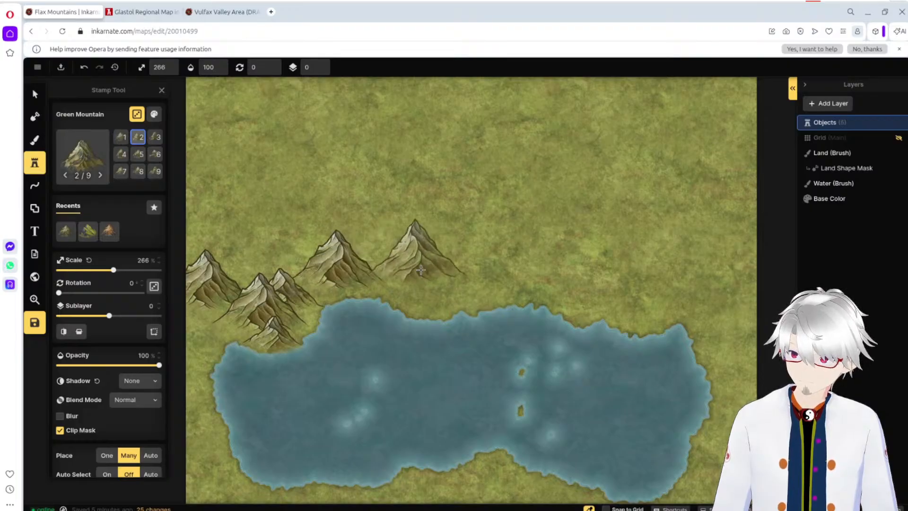
click(410, 277)
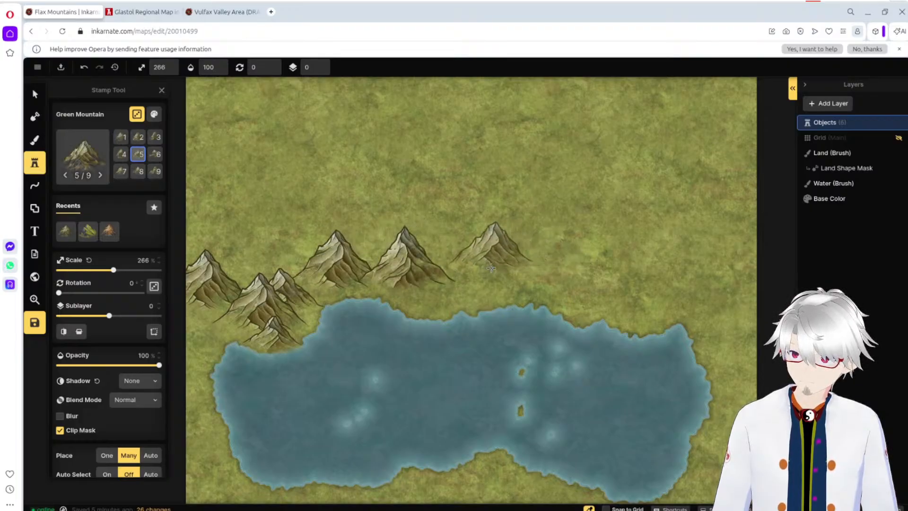
click(440, 303)
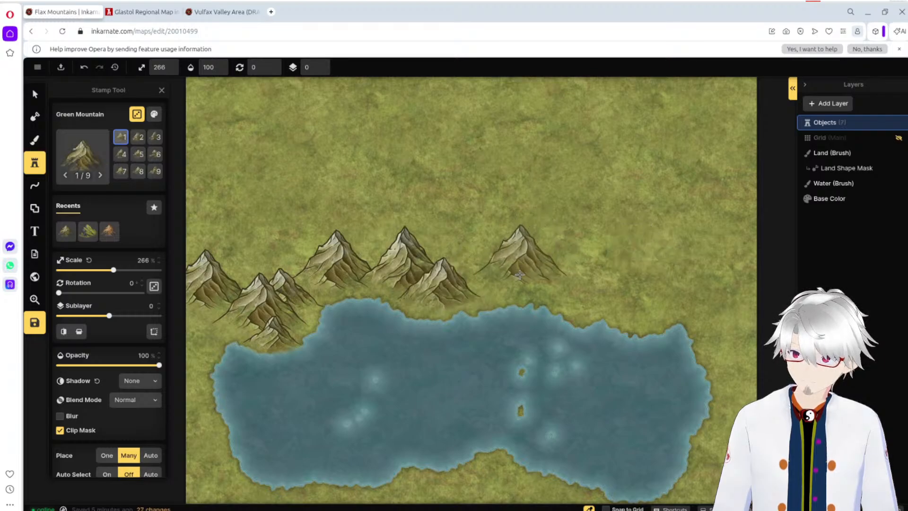
click(506, 287)
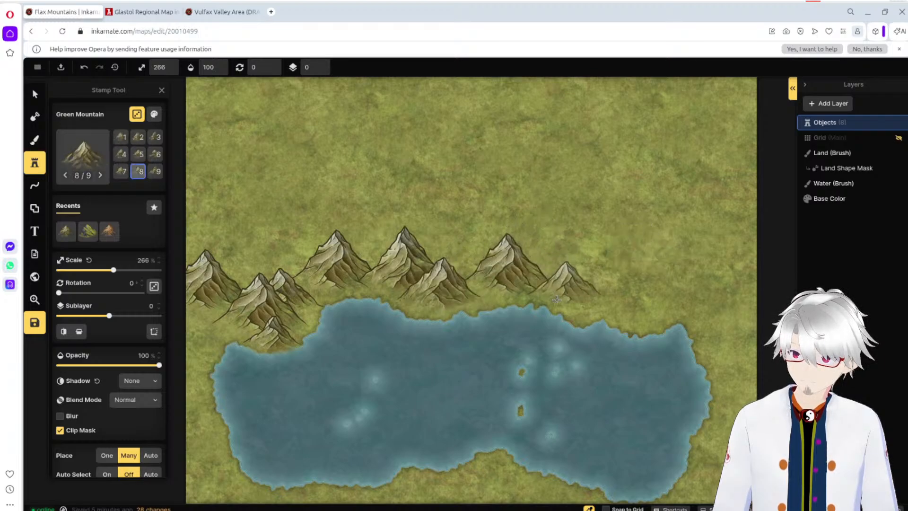
click(465, 267)
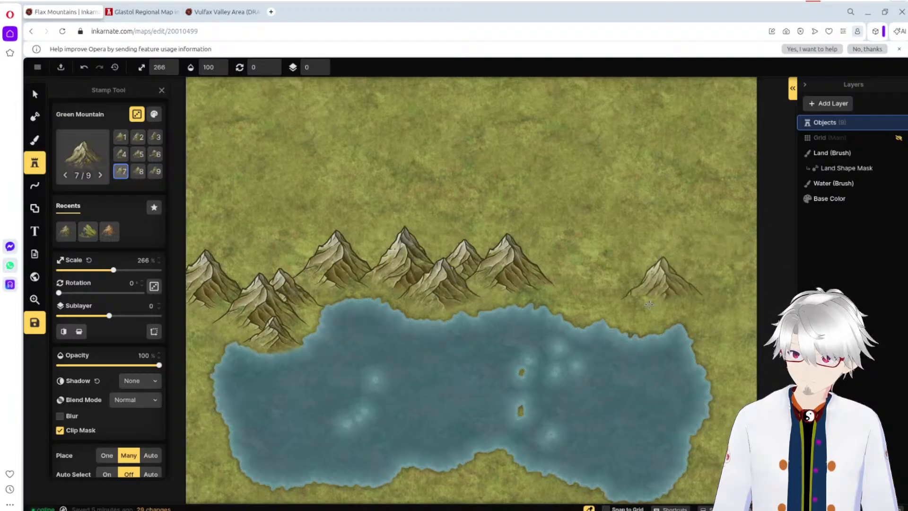
click(574, 300)
Step: Continue the Green Mountain range at 266% scale above the lake's northeastern shore as far as the eastern map edge
click(619, 276)
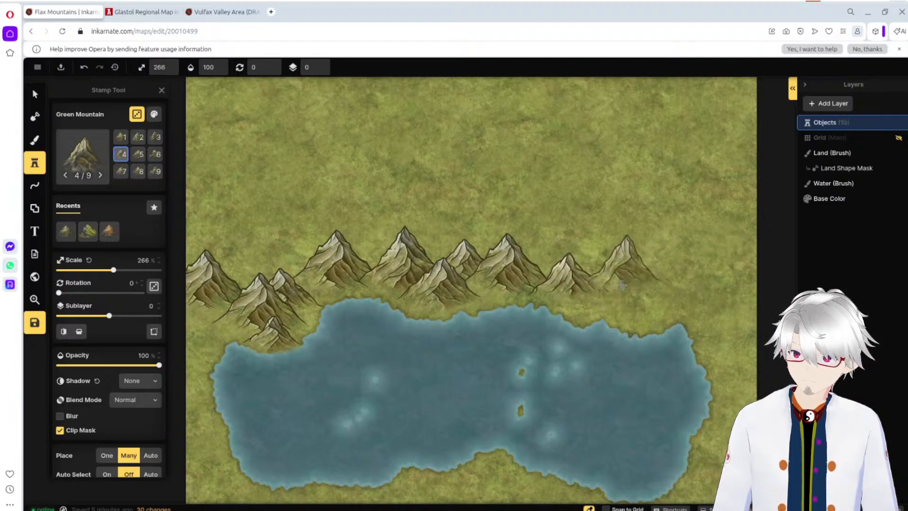
click(629, 296)
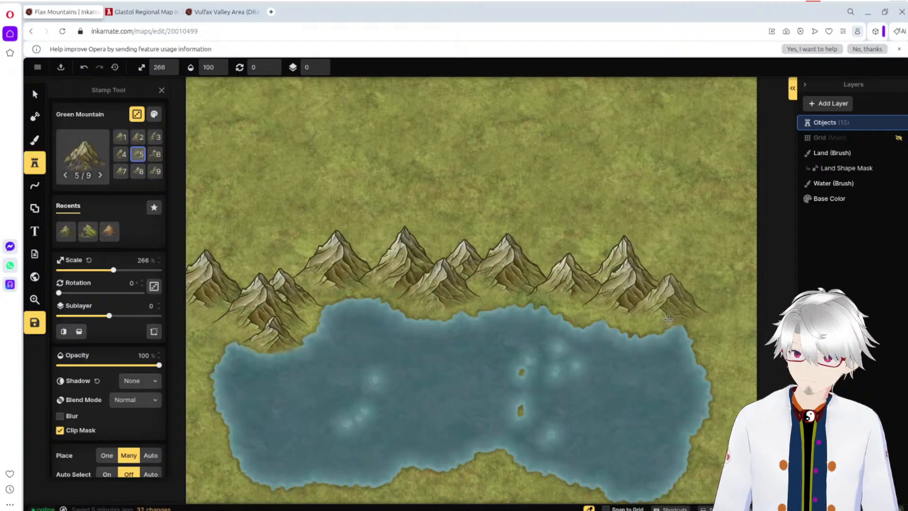
click(689, 297)
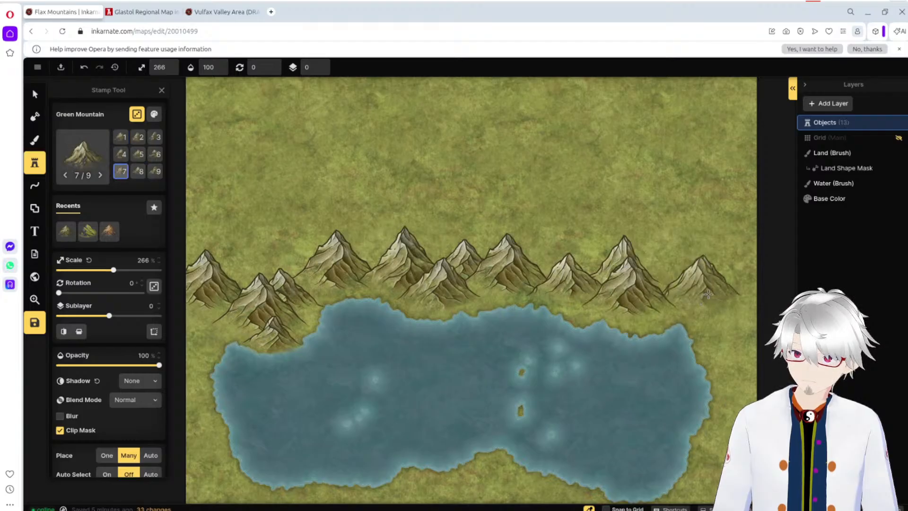
click(681, 288)
click(738, 291)
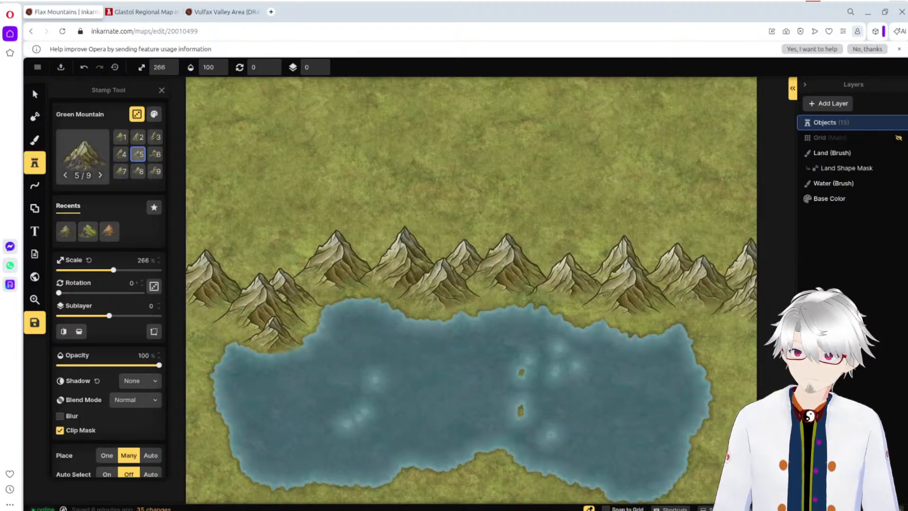
click(760, 297)
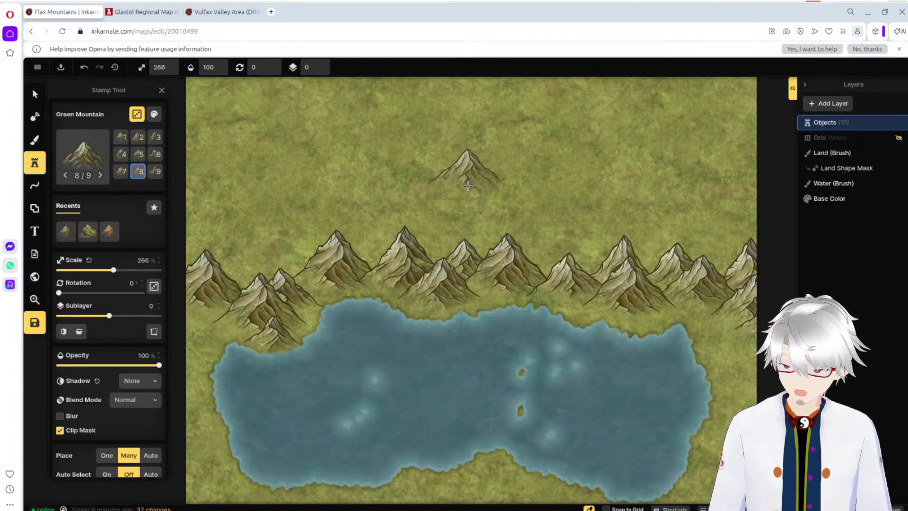
click(395, 239)
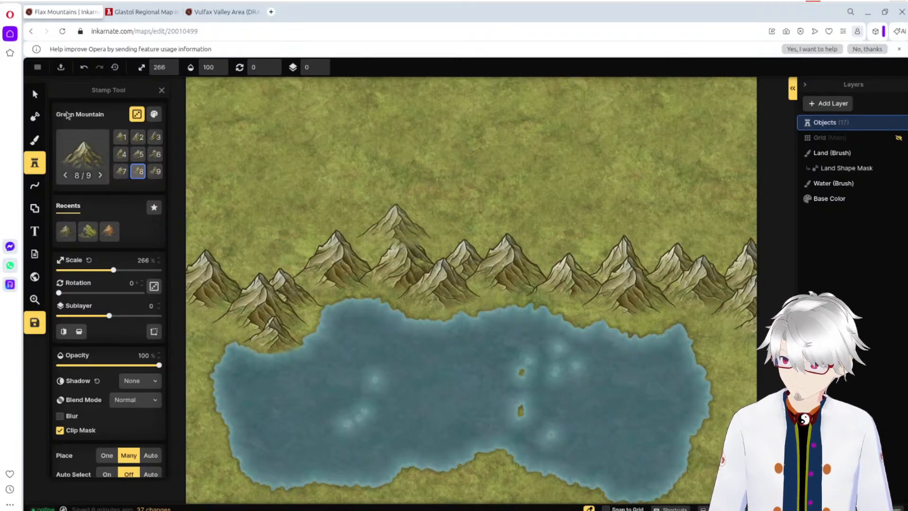
Step: Try carving a narrow river north from the lake between two mountains by subtracting land with a rough brush at size 1, and undo it
click(35, 117)
drag(149, 141, 75, 143)
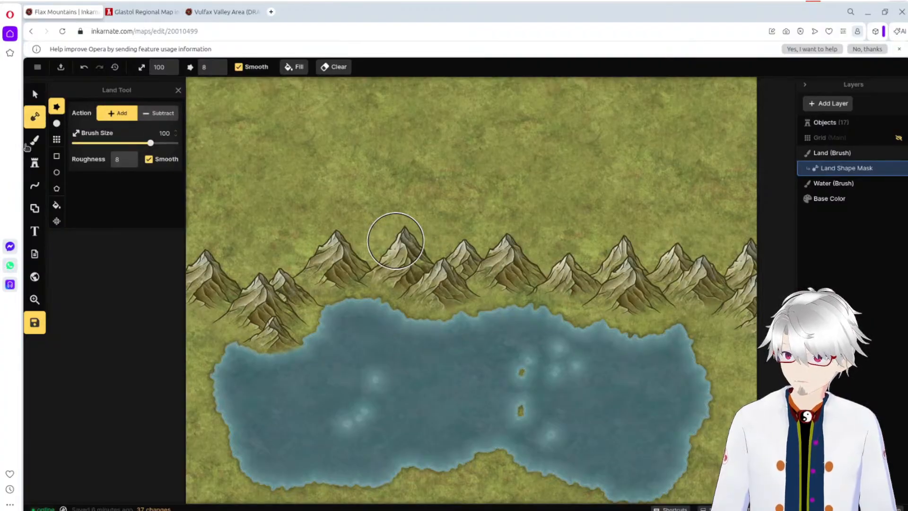
click(160, 116)
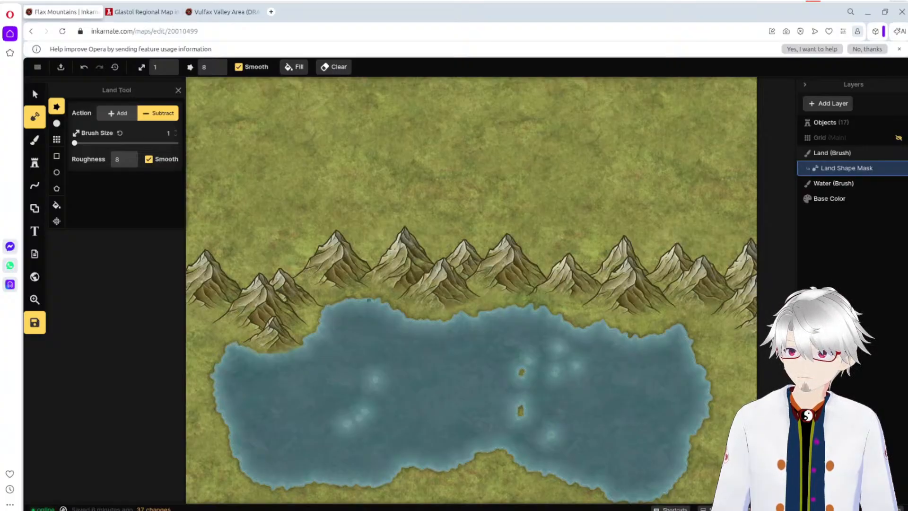
drag(368, 300, 372, 261)
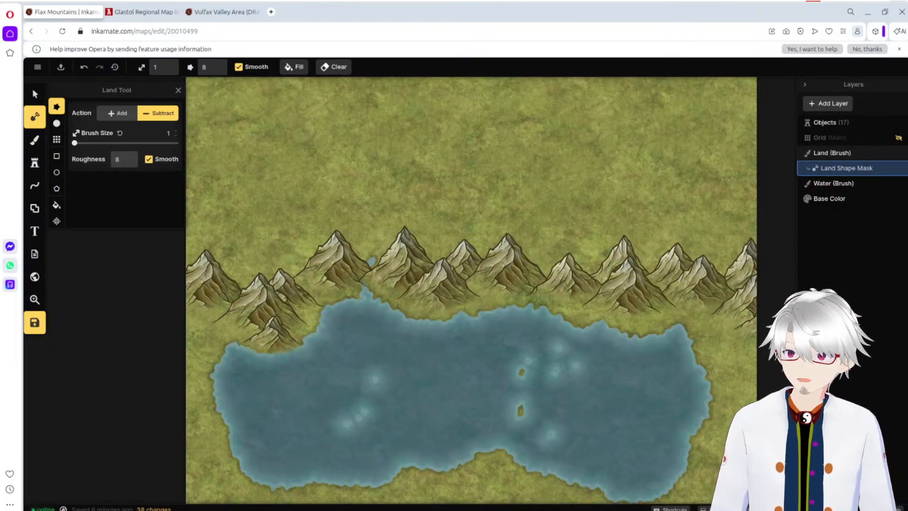
key(ctrl+z)
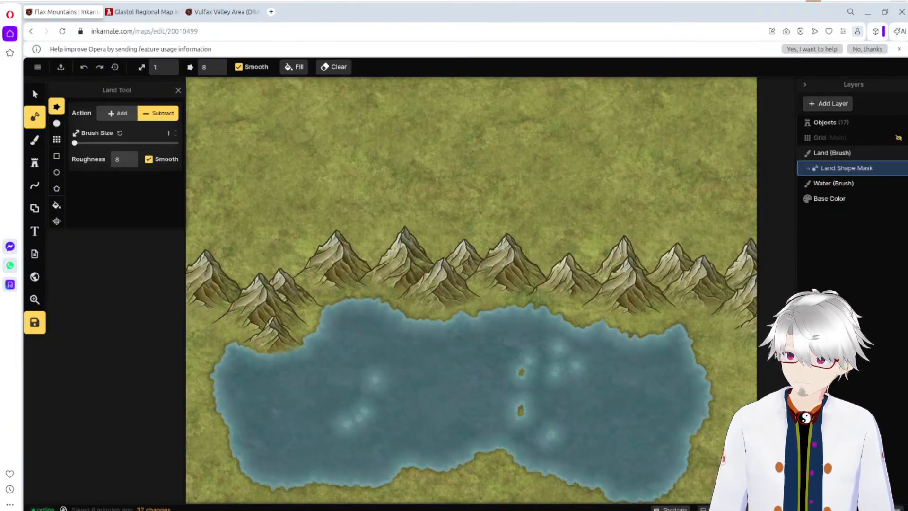
Step: Try subtracting a thin curved river line across the northern grassland with the round brush at size 1 and 0% softness, and undo it
click(57, 123)
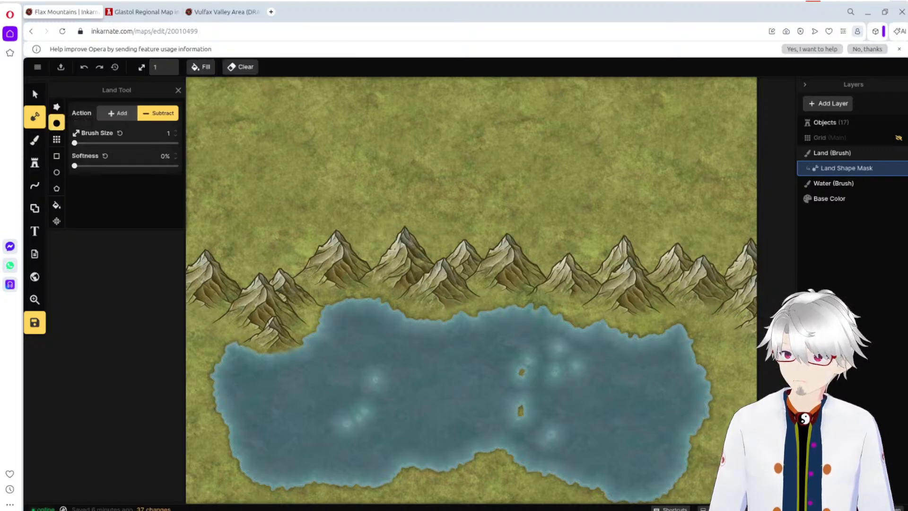
drag(326, 150, 378, 145)
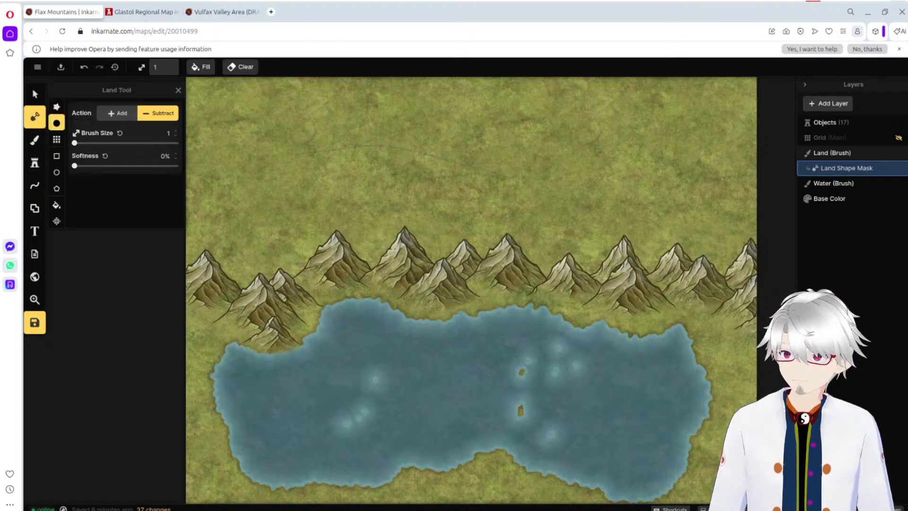
drag(520, 179, 531, 191)
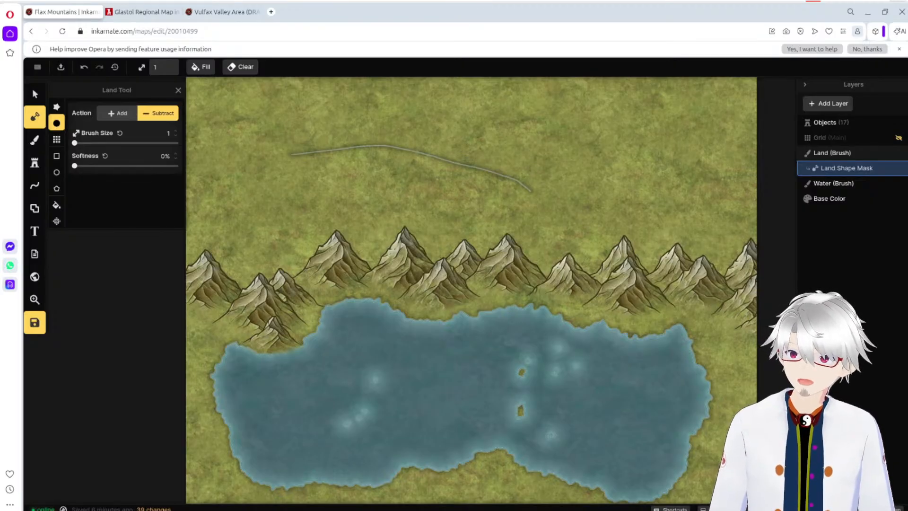
key(ctrl+z)
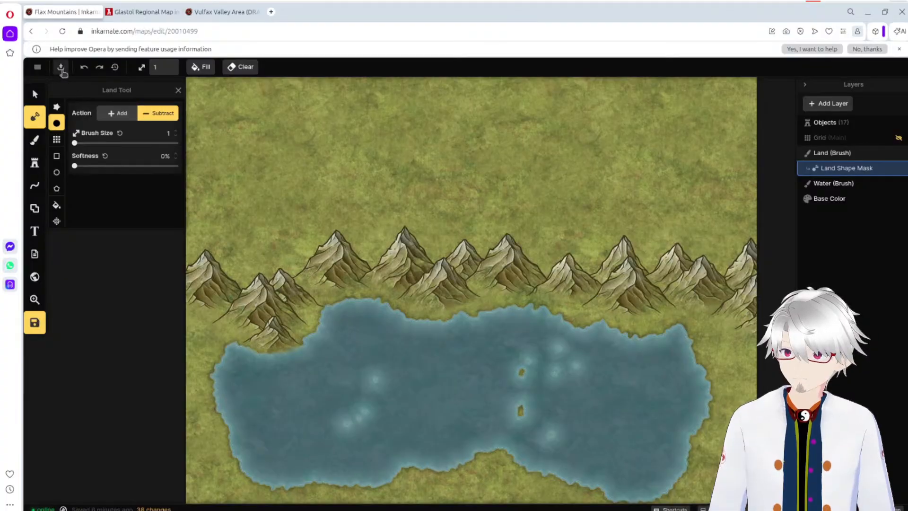
Step: Save the Flax Mountains map
click(39, 68)
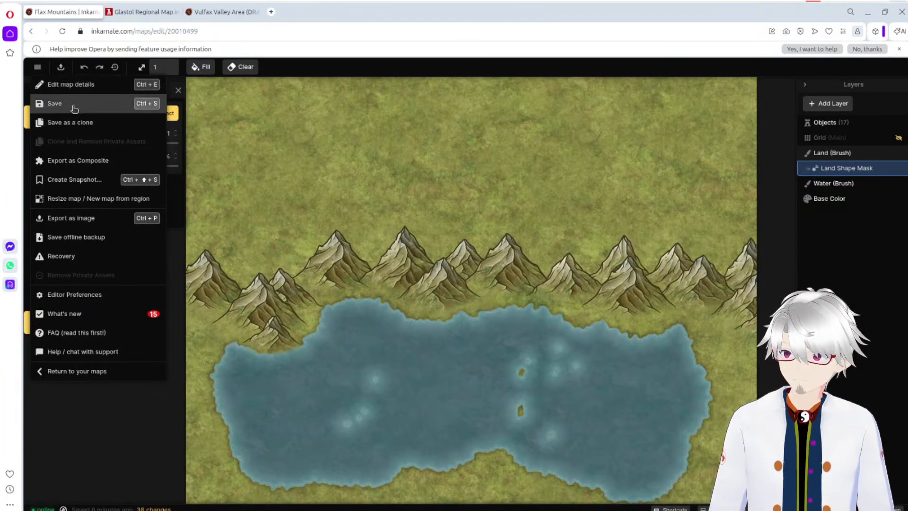
click(74, 105)
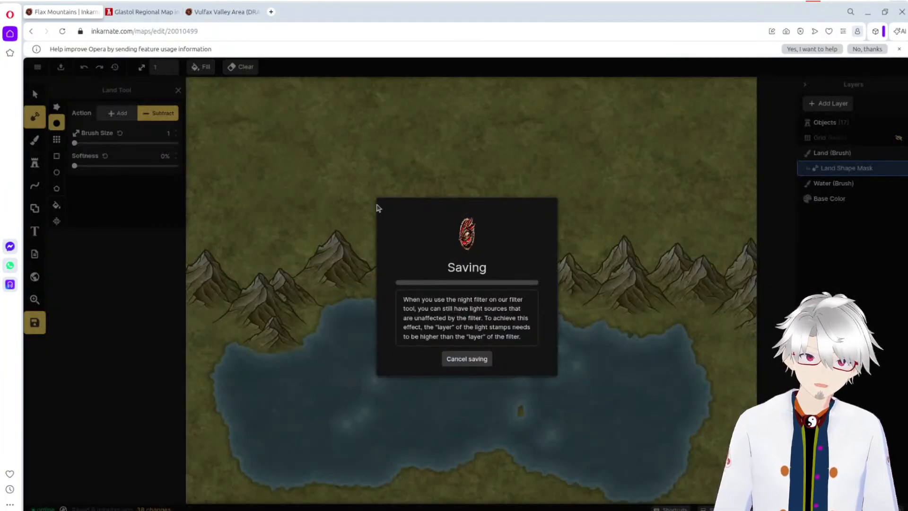
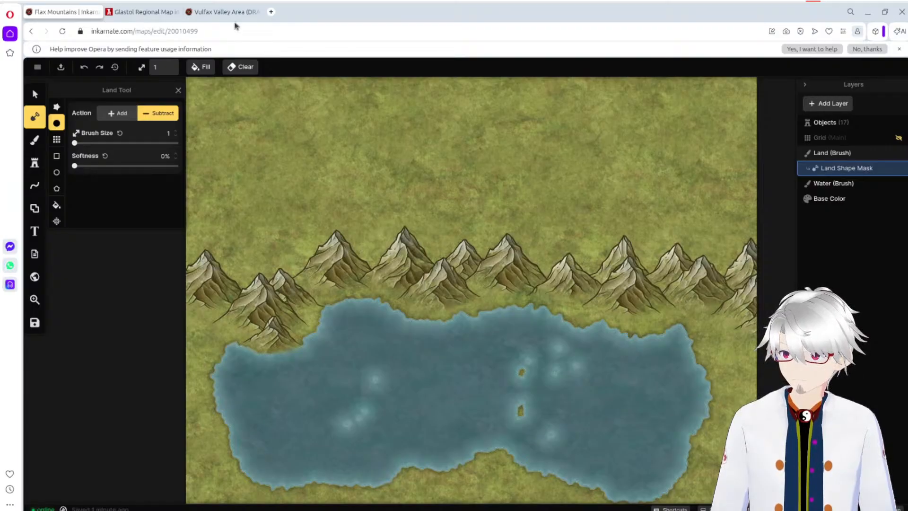
Step: Check the Vulfax Valley Area map for how its rivers run between the mountains, and return to the Flax Mountains map
click(222, 15)
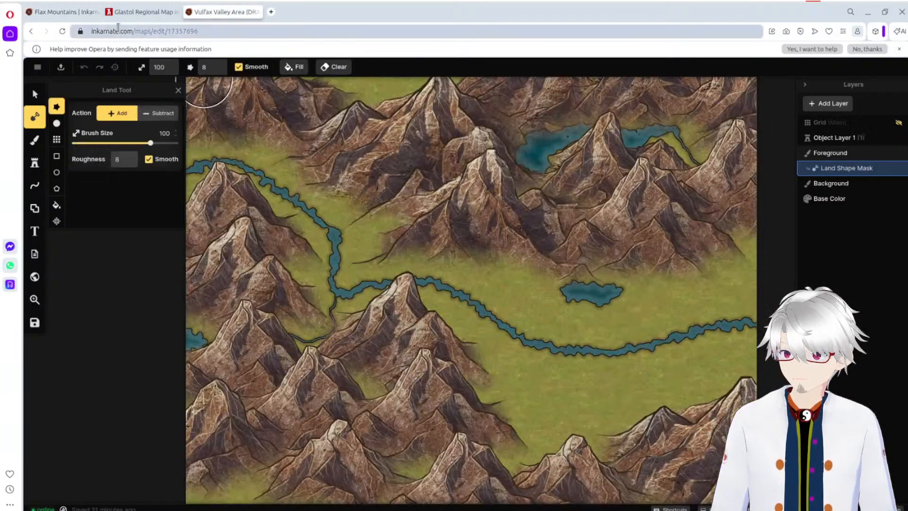
click(66, 13)
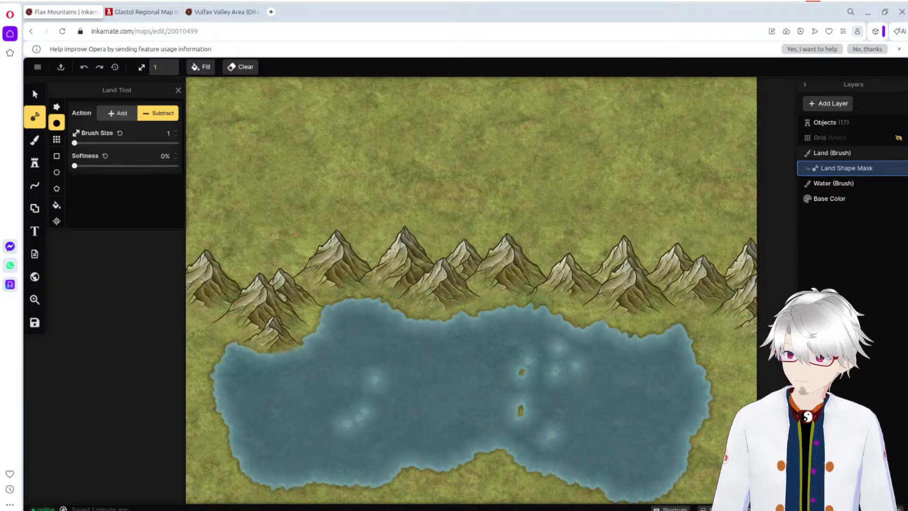
Step: Try subtracting a thin river line from the lake's northeastern shore with the round brush at size 1, and undo it
scroll(681, 360, up, 5)
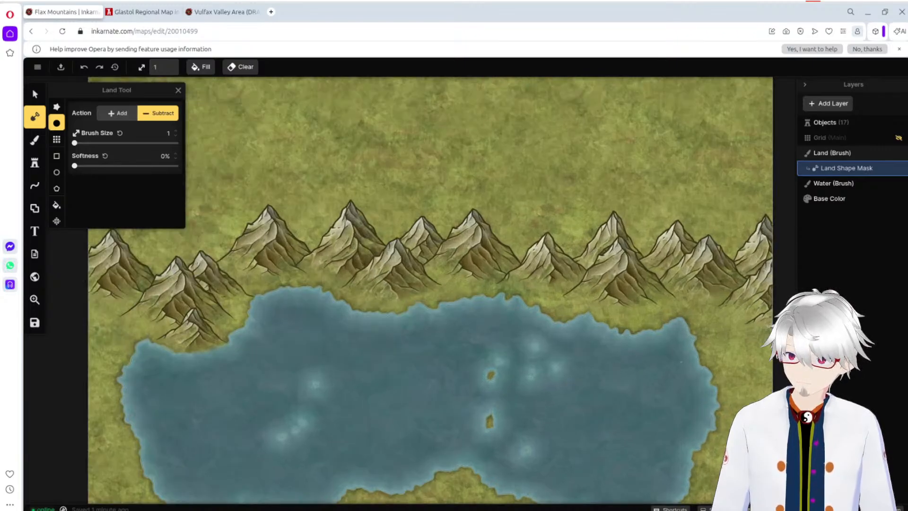
scroll(681, 360, up, 3)
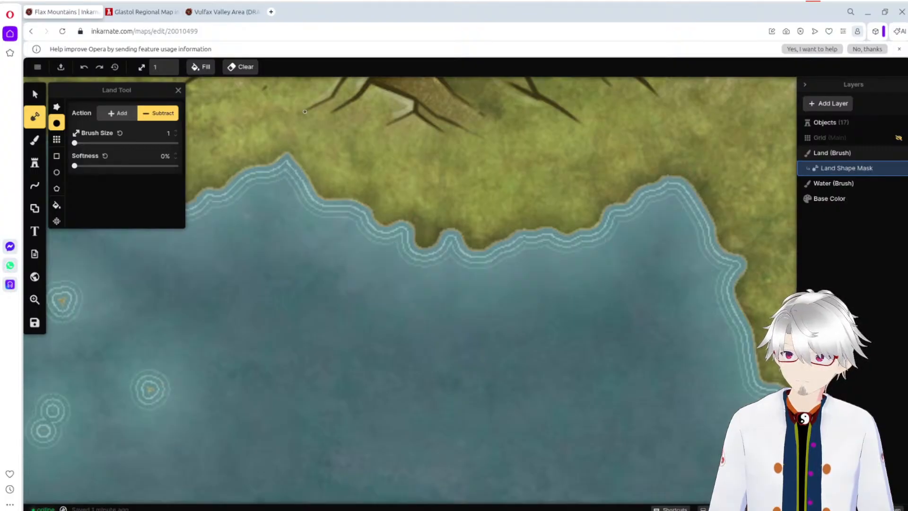
mouse_move(681, 209)
mouse_down()
mouse_move(657, 158)
mouse_move(615, 143)
mouse_up()
key(ctrl+z)
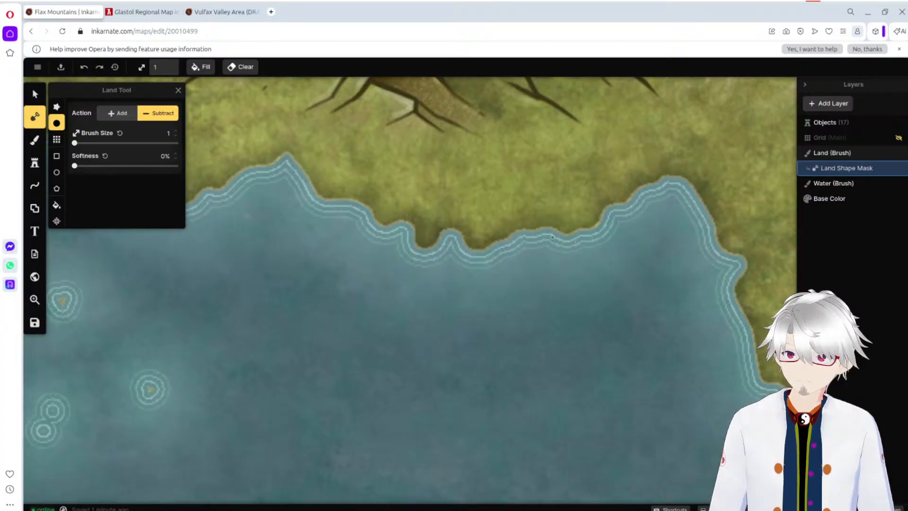
Step: Examine the lake's northern and western shorelines, the mountain range and the empty northern grassland
scroll(539, 235, down, 5)
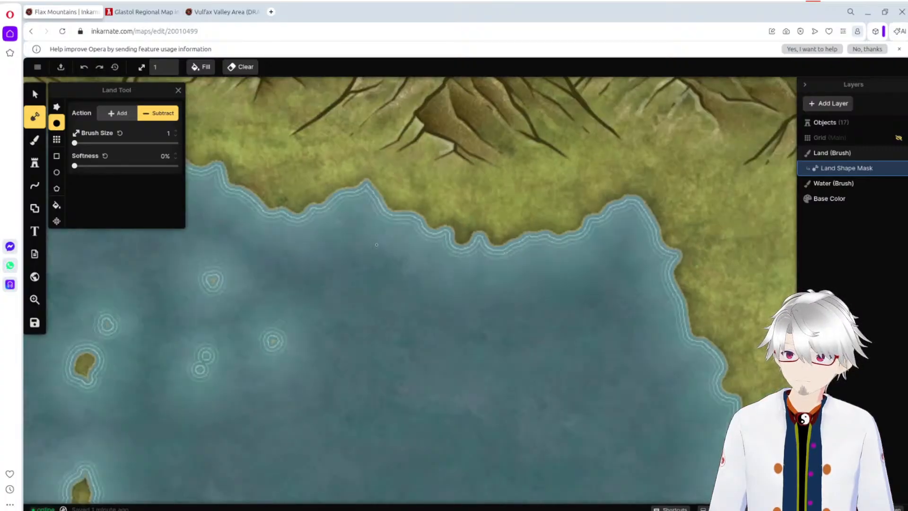
scroll(671, 420, up, 5)
drag(670, 421, 752, 430)
drag(203, 401, 686, 438)
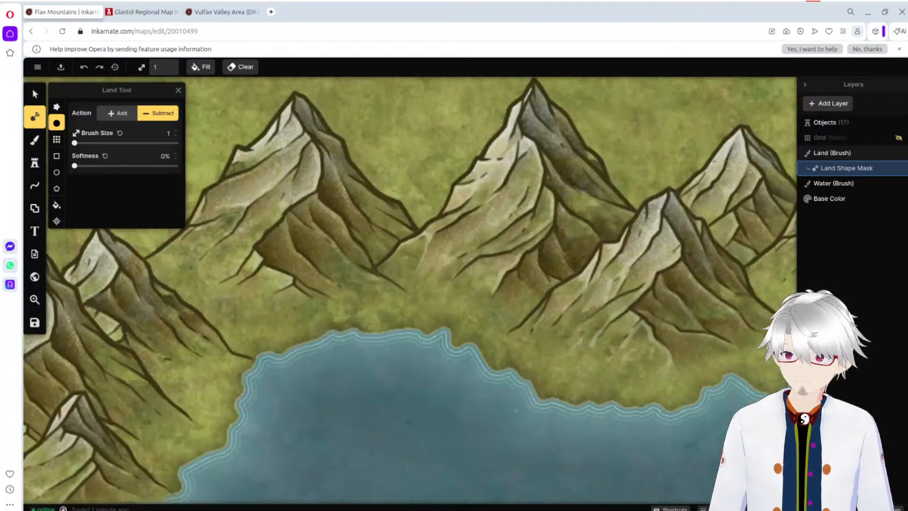
drag(245, 438, 681, 147)
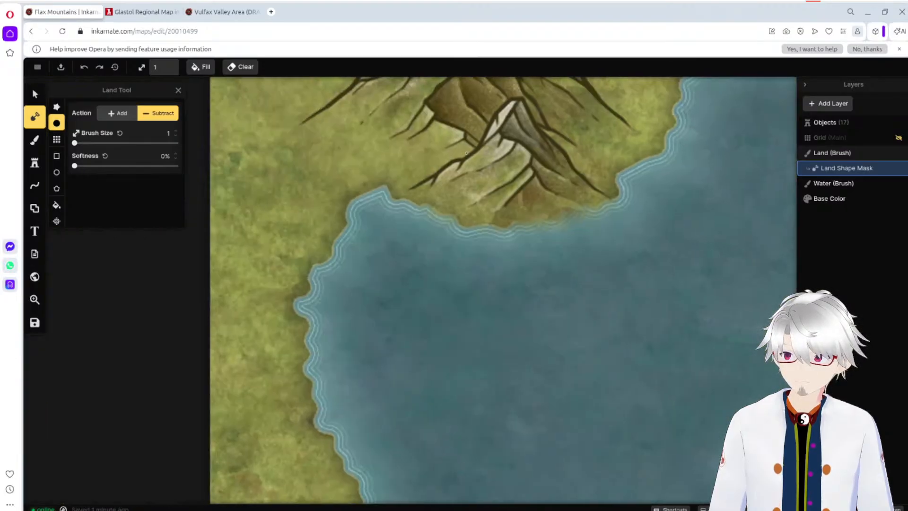
scroll(546, 223, up, 3)
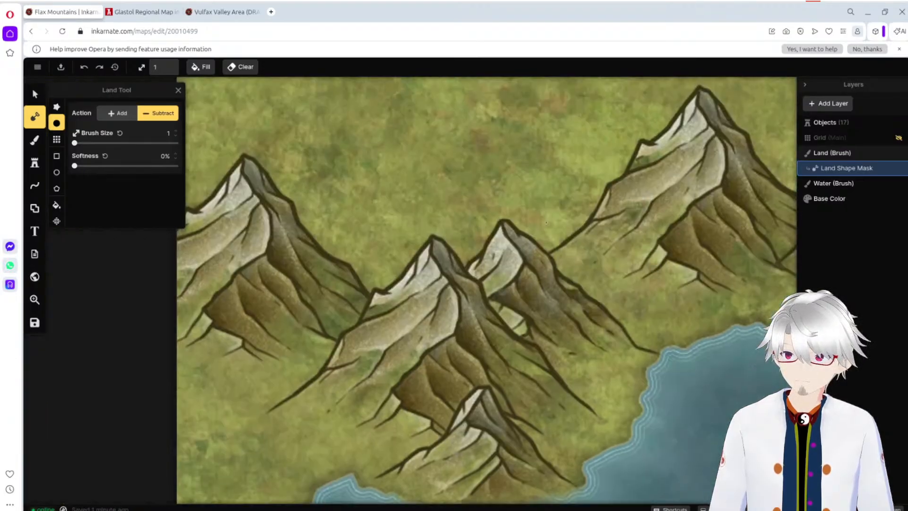
drag(490, 164, 445, 406)
scroll(531, 248, down, 3)
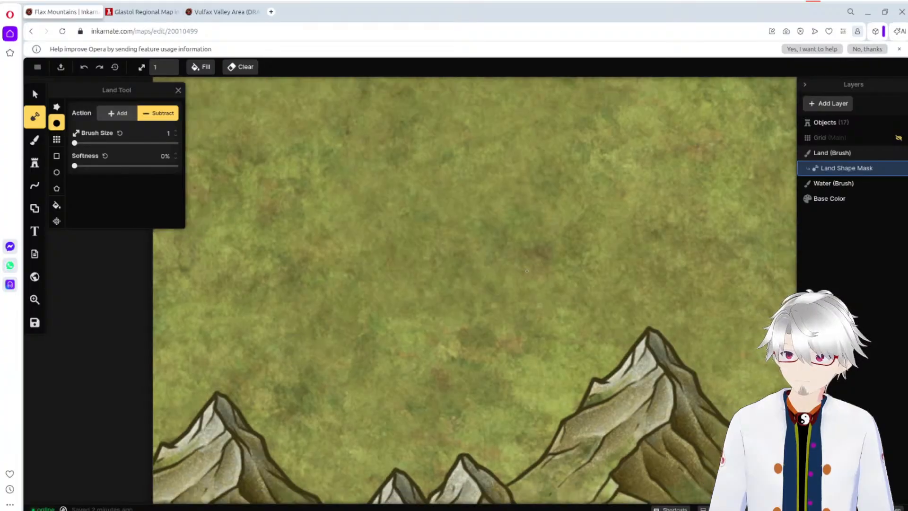
scroll(530, 246, down, 3)
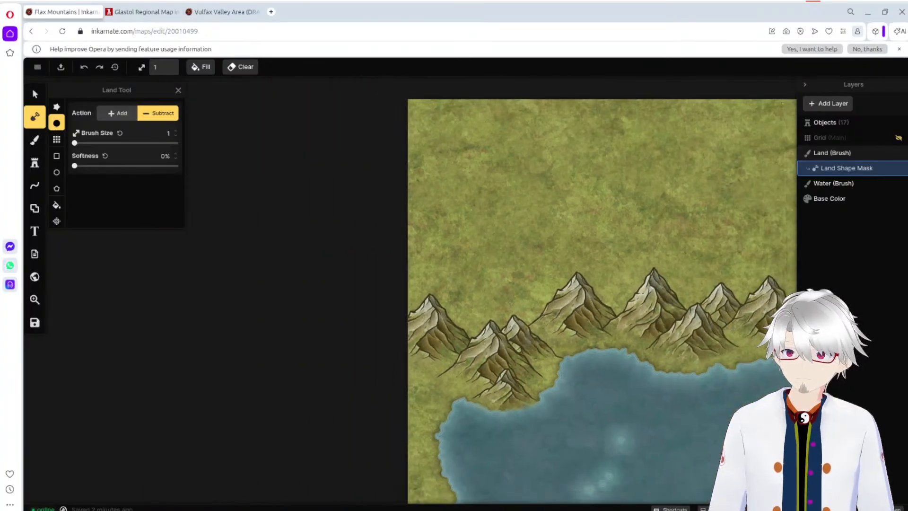
Step: Place four large Green Mountain stamps at 491% scale across the northern grassland, from the western map edge to the eastern one
drag(745, 95, 569, 120)
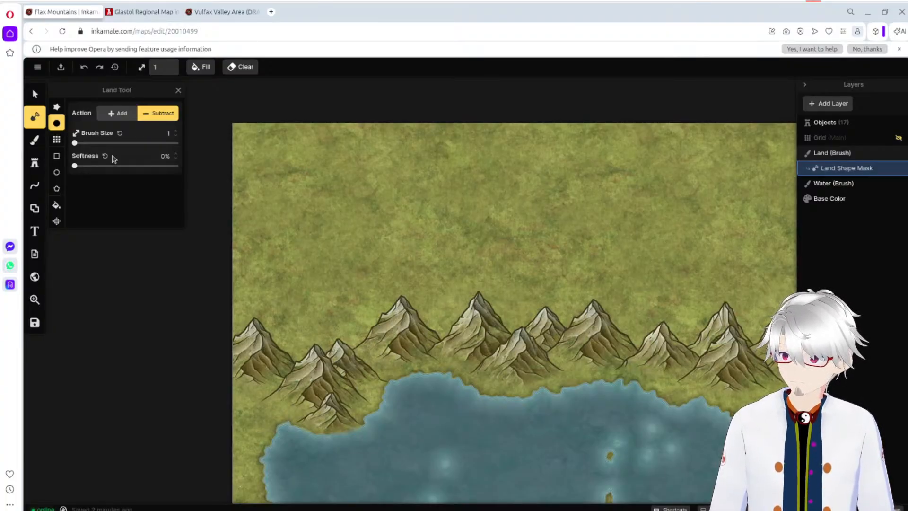
click(33, 163)
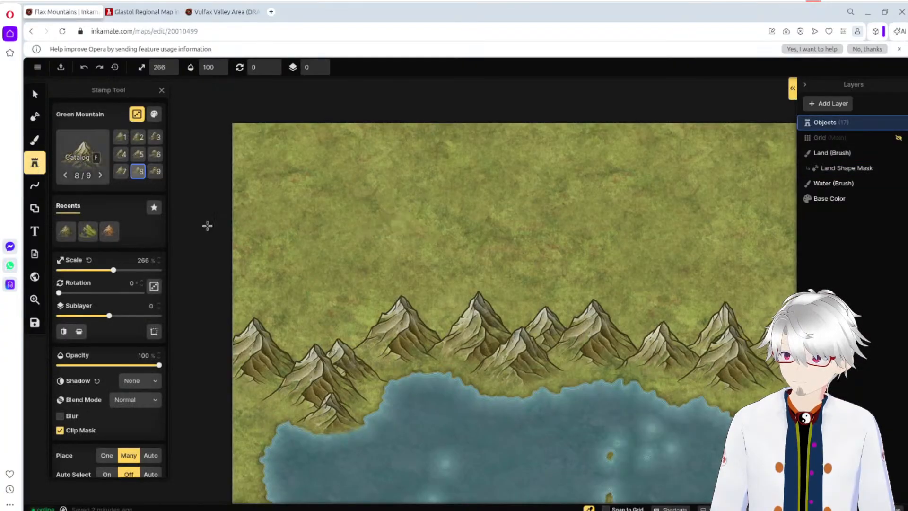
drag(114, 270, 160, 279)
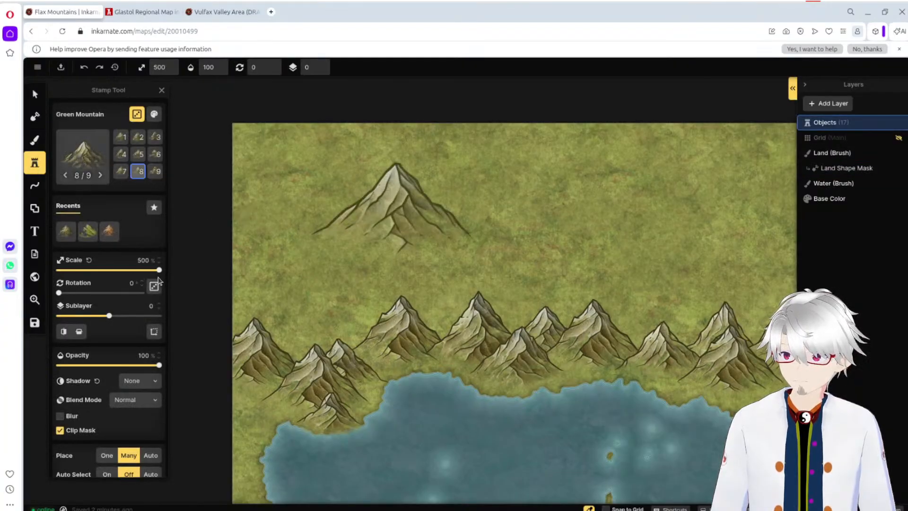
click(239, 250)
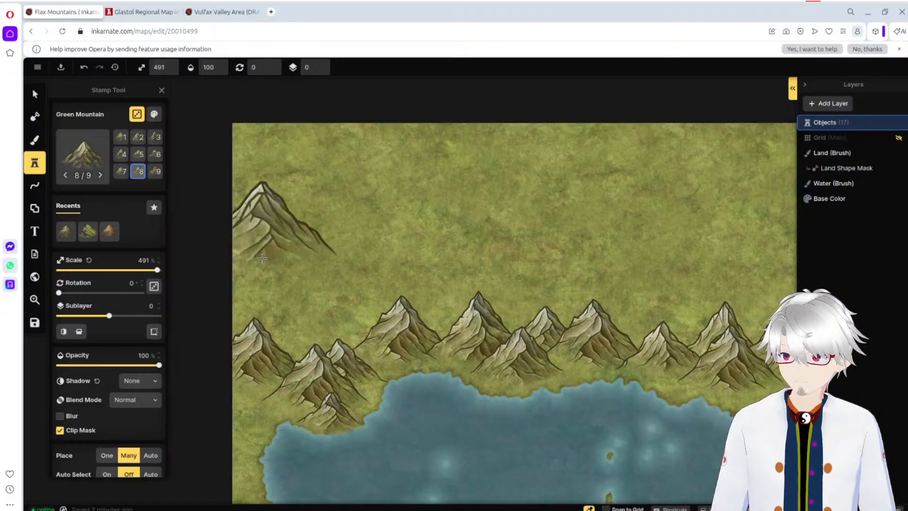
click(339, 201)
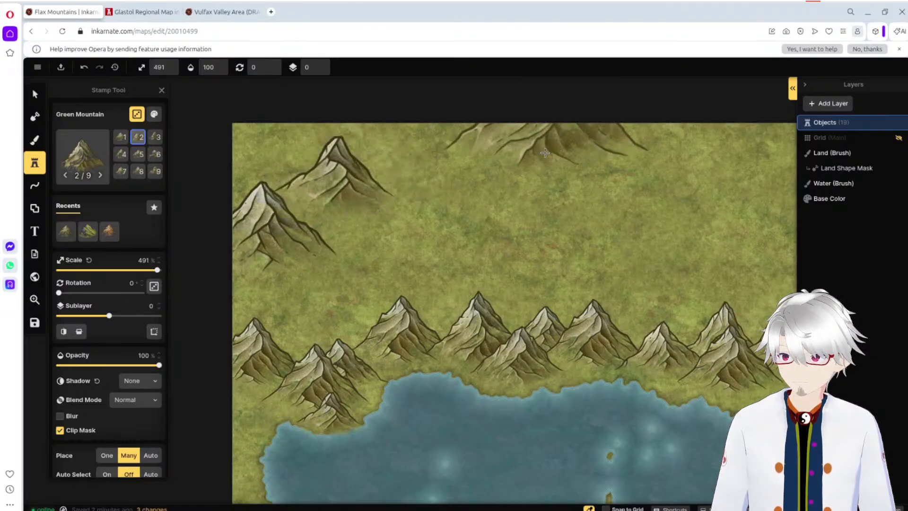
click(457, 184)
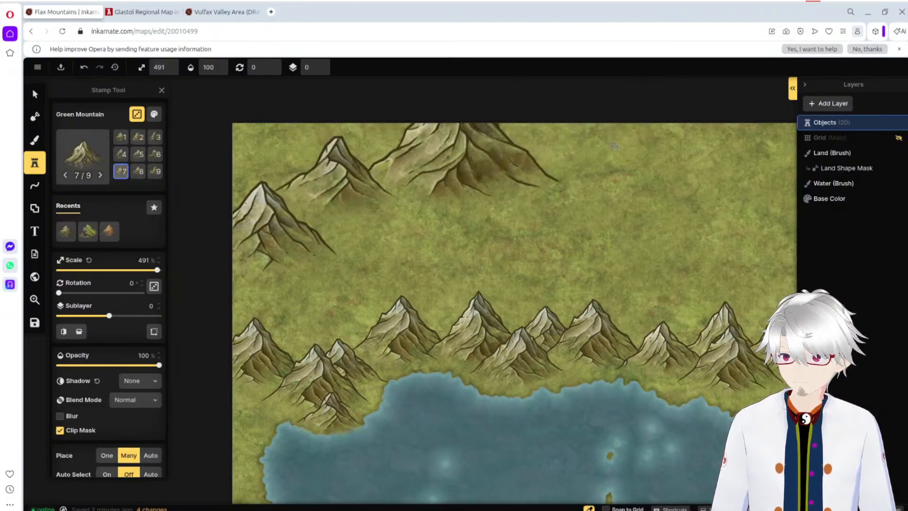
click(763, 253)
Step: Fill the gaps in the northern range along the map's upper edge with seven Green Mountain stamps at 386% scale
drag(157, 269, 137, 269)
click(596, 207)
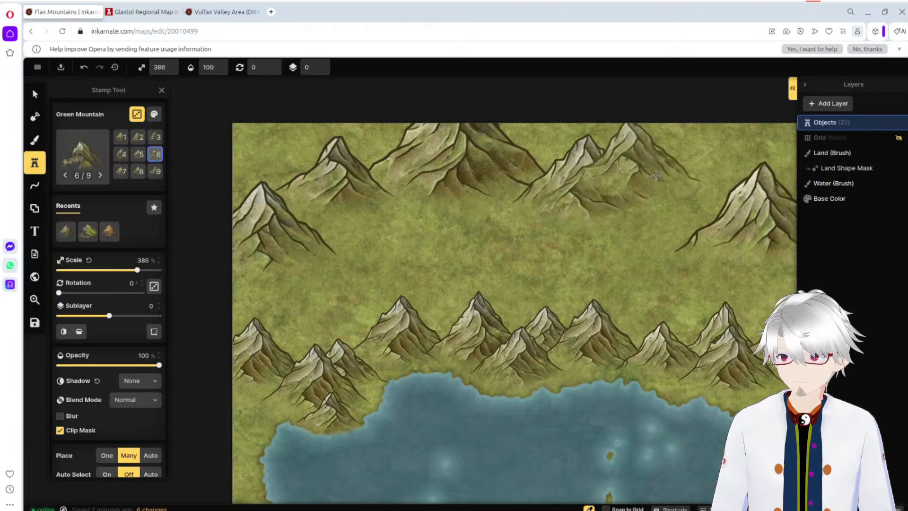
click(696, 205)
click(702, 190)
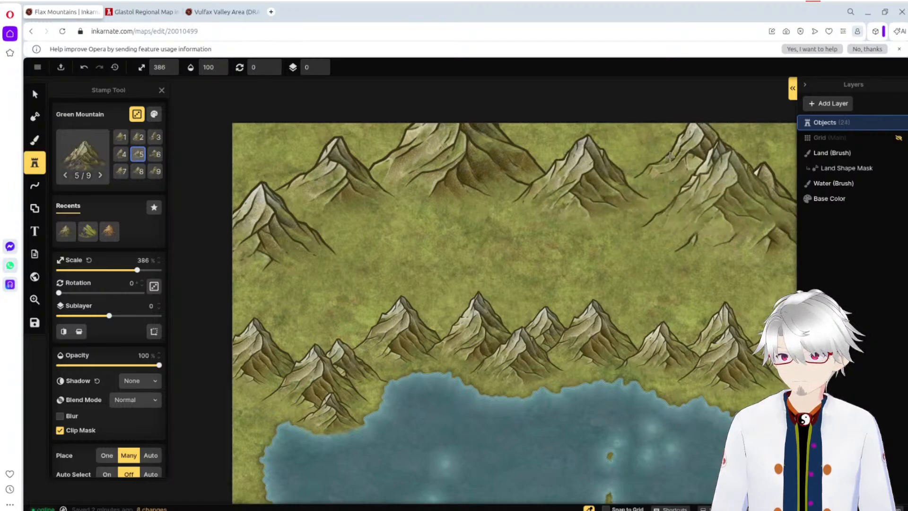
click(629, 167)
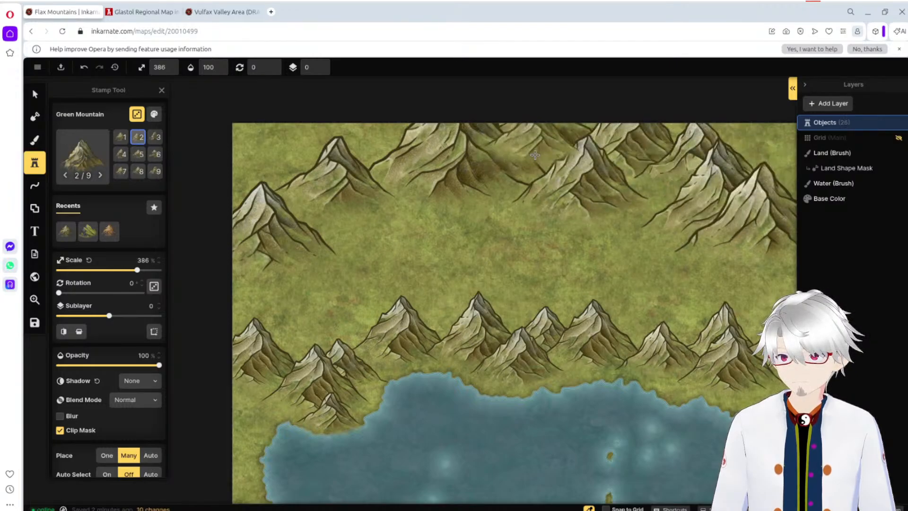
click(539, 164)
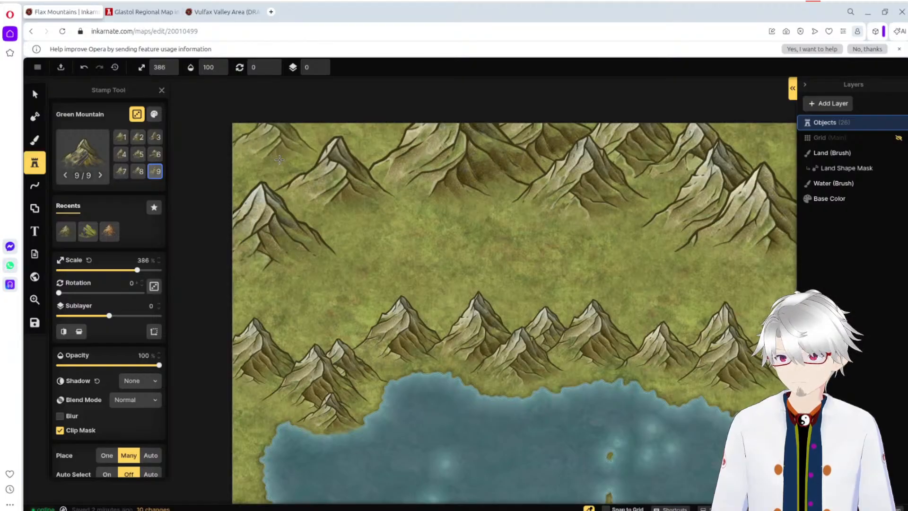
click(298, 147)
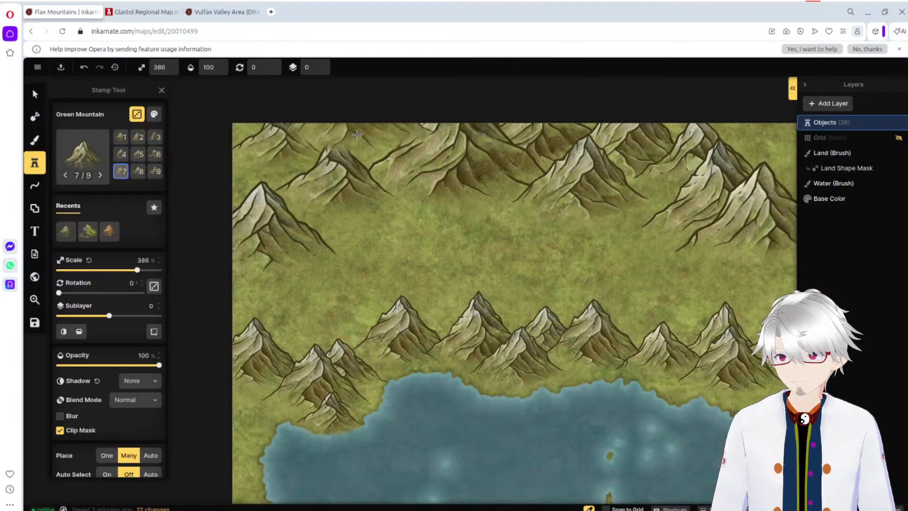
click(363, 90)
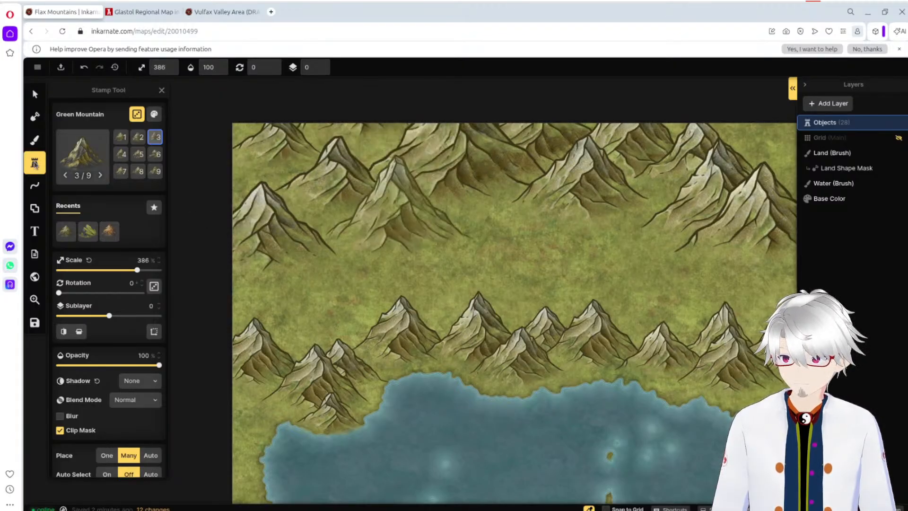
Step: Select the row of mountains along the lake's northern shore and group them as "Foreground Mountains"
click(34, 93)
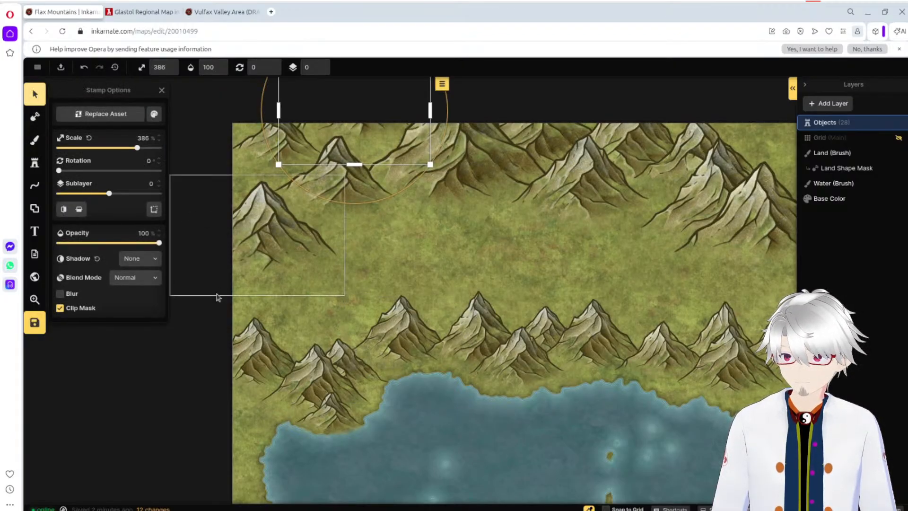
click(376, 297)
drag(210, 317, 783, 380)
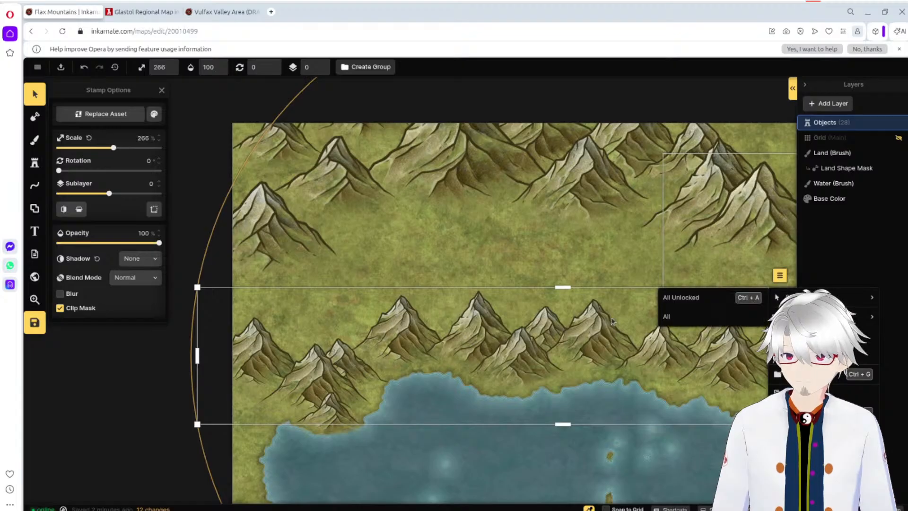
click(175, 361)
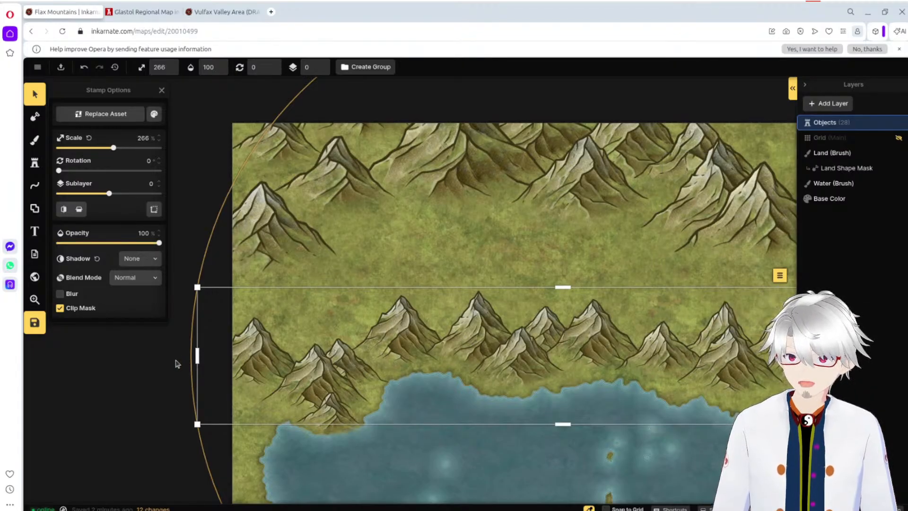
click(175, 361)
drag(173, 383, 884, 362)
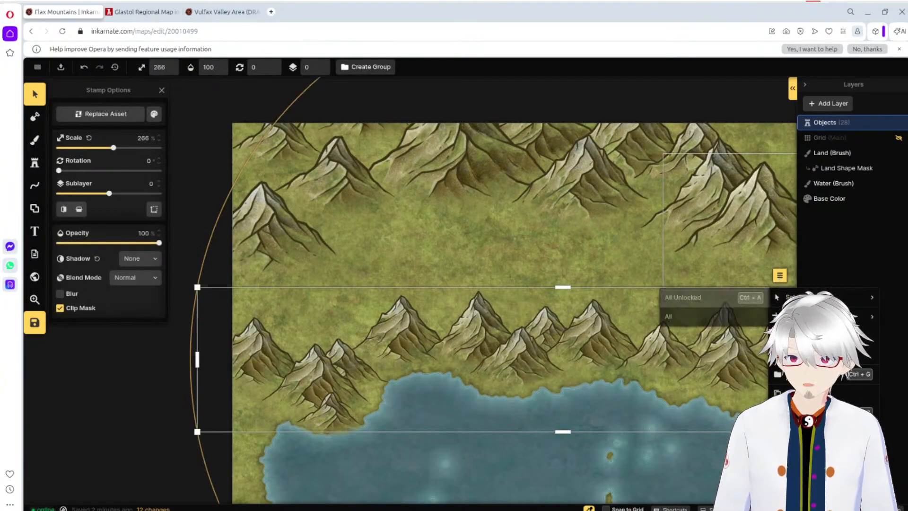
key(ctrl+g)
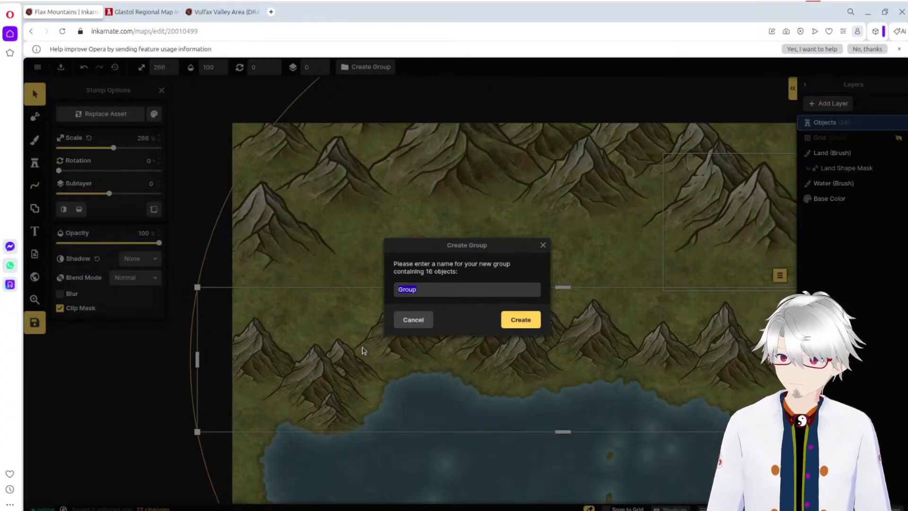
text(Foreg)
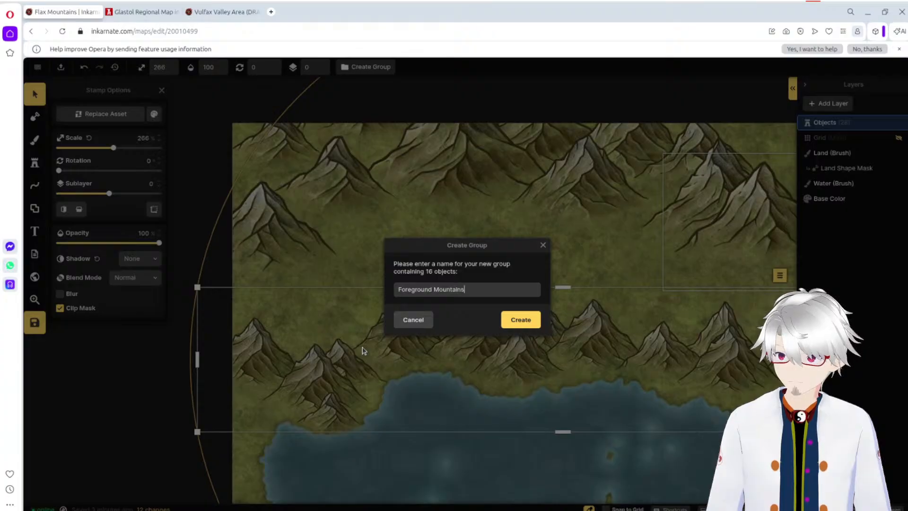
key(Return)
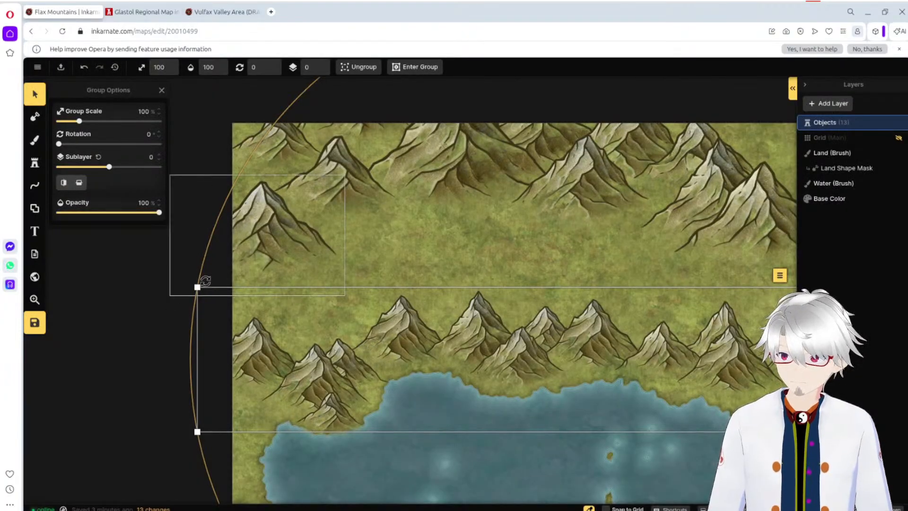
Step: Shrink the Foreground Mountains group slightly and shift it a little southwest along the lake's northern shore
drag(197, 288, 236, 295)
drag(554, 366, 530, 370)
click(169, 380)
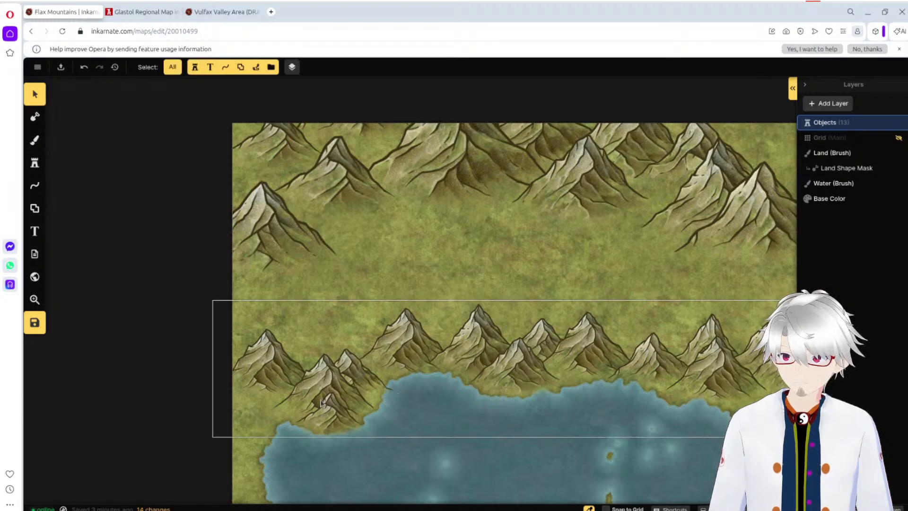
Step: Group the foreground range together with the small mountain on the lake's northwestern shore, naming the group "Foreground Mountains"
click(334, 418)
click(331, 418)
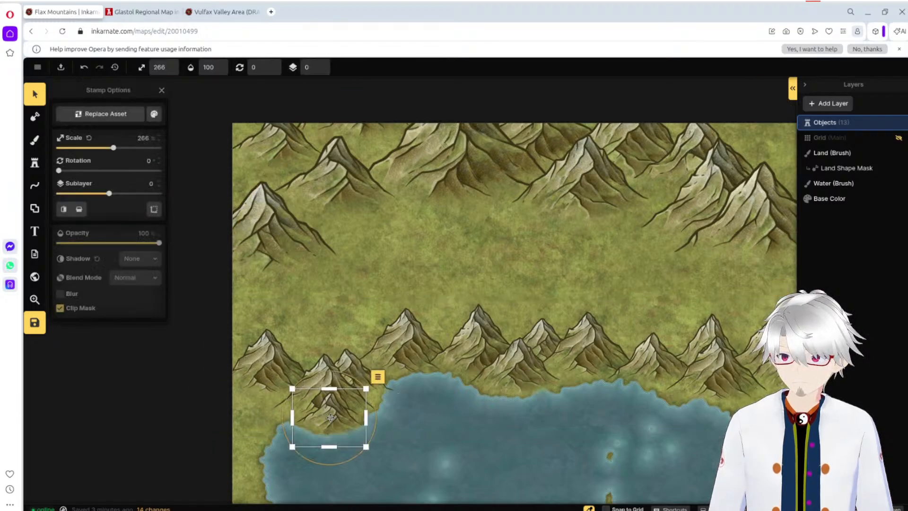
shift+click(485, 364)
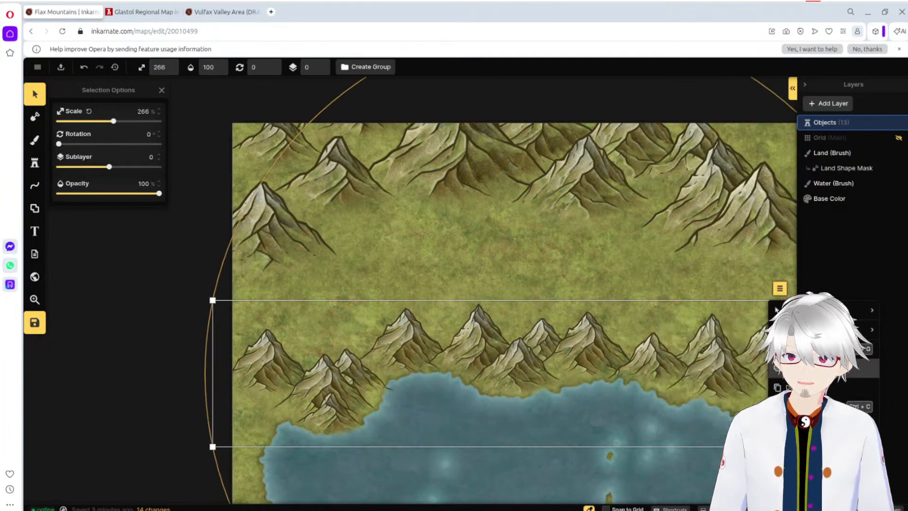
click(820, 368)
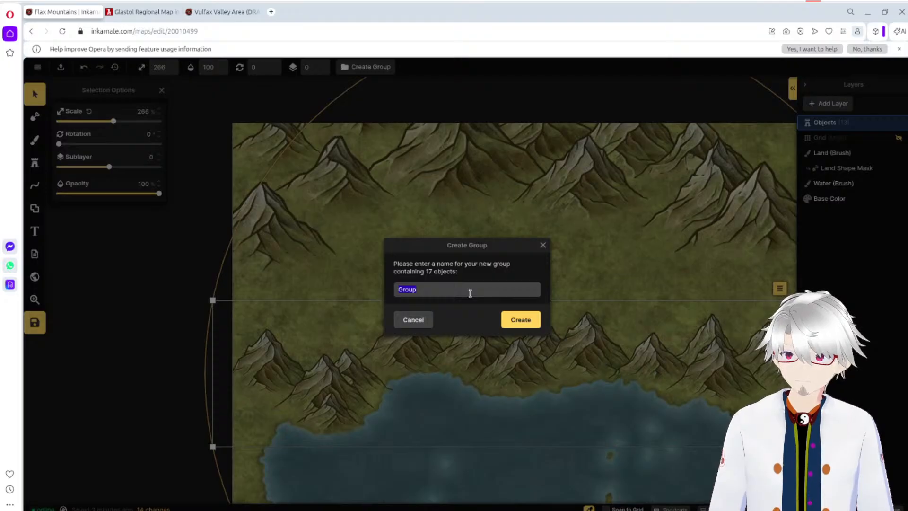
text(Forgro)
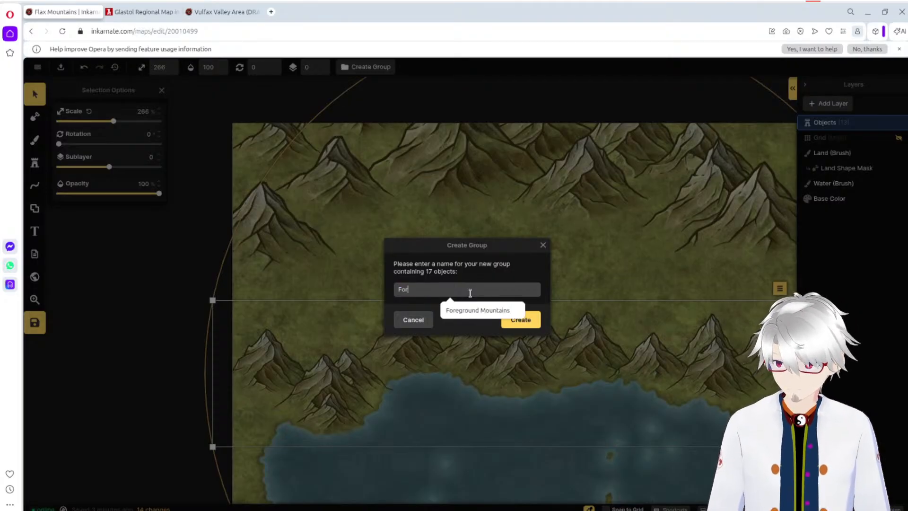
key(ctrl+a)
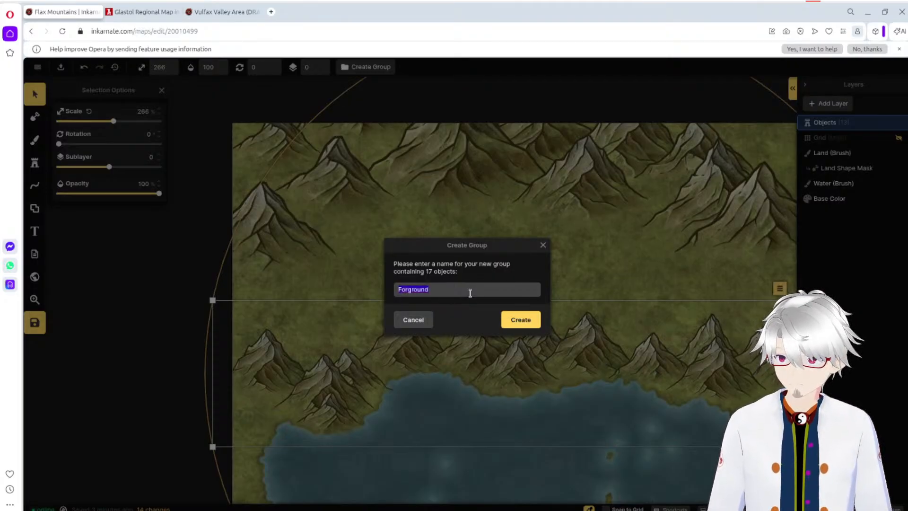
key(BackSpace)
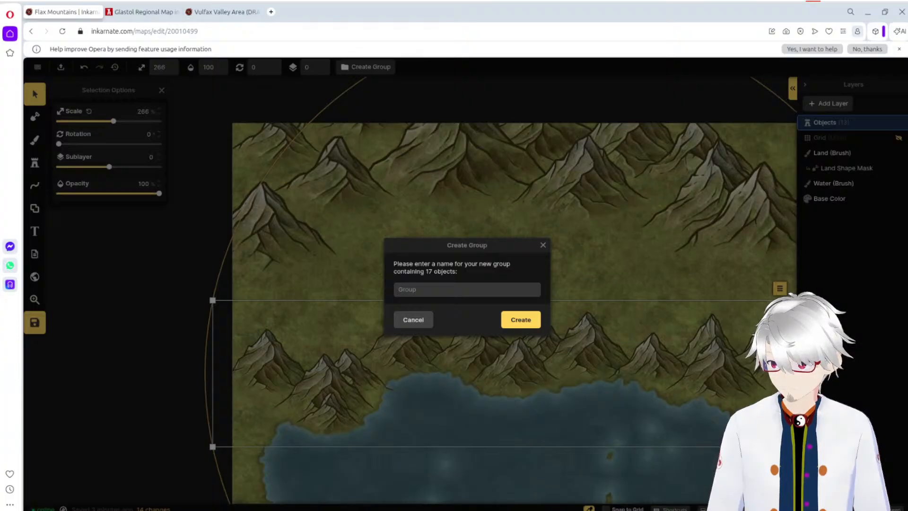
click(424, 287)
text(F)
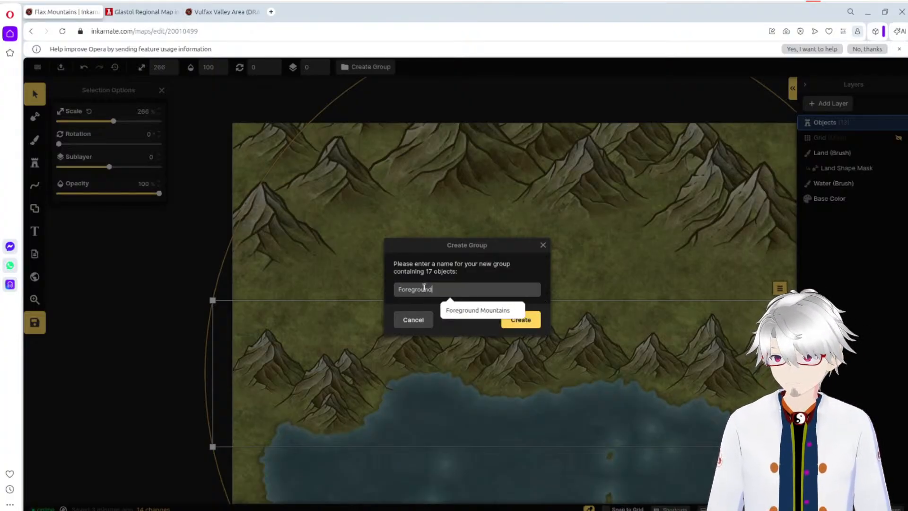
text(oreground)
click(515, 310)
click(521, 321)
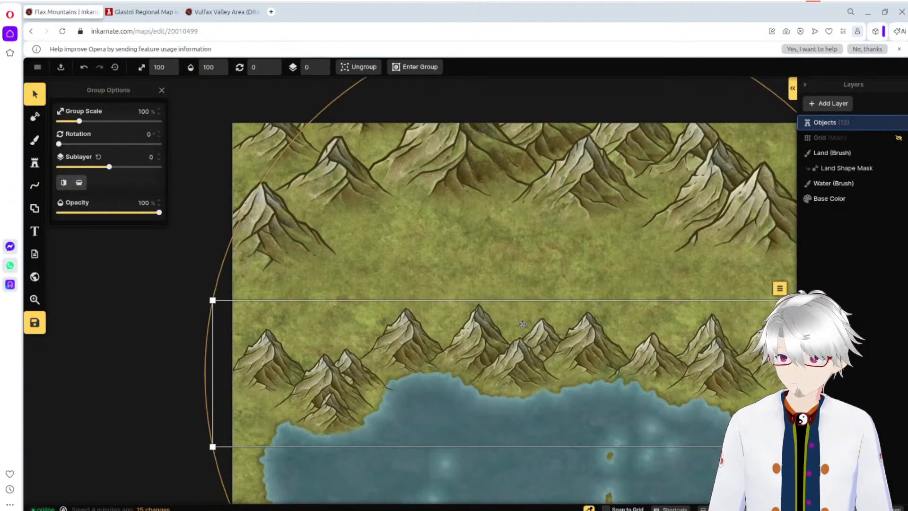
click(175, 364)
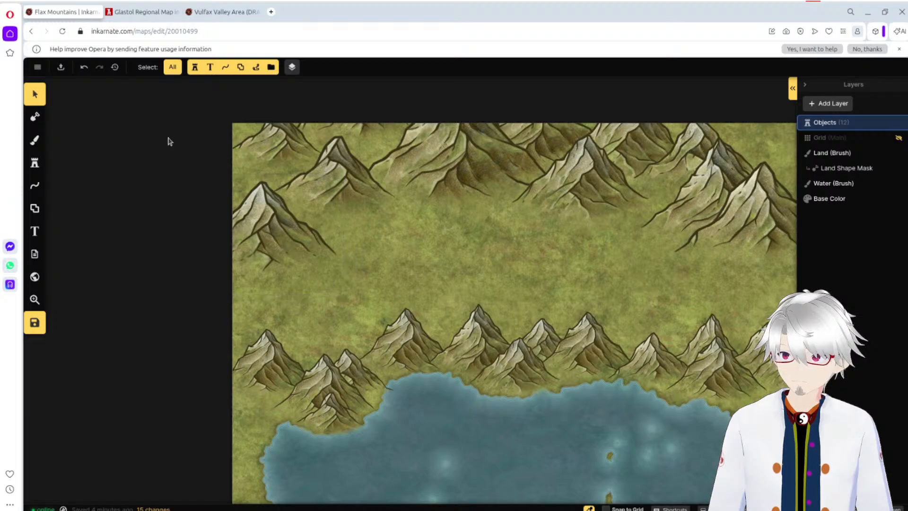
Step: Shift the large westernmost mountain slightly northwest and the large easternmost mountain northeast so both run past the map's side edges
drag(263, 250, 239, 232)
drag(778, 219, 701, 221)
click(524, 251)
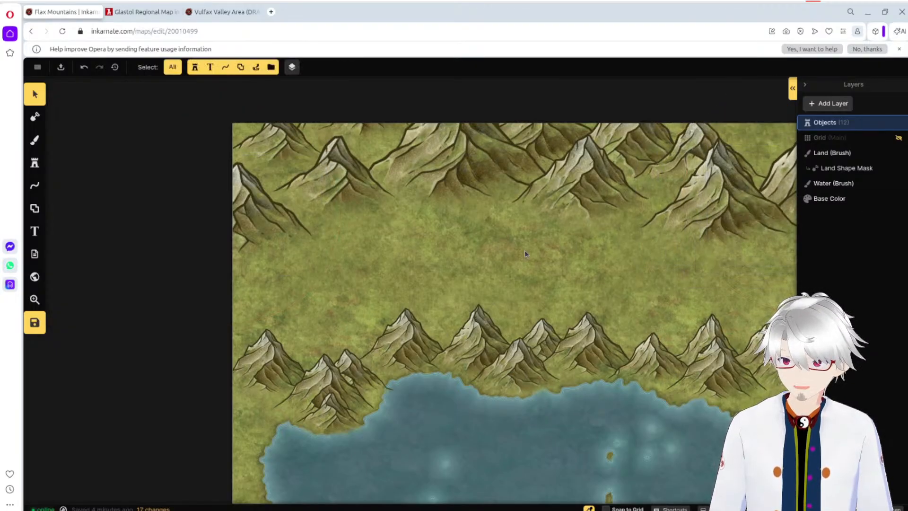
Step: Move the 386% mountain standing at the southern edge of the central northern range out of the open grassland toward the map's northeast
click(572, 200)
drag(575, 192, 543, 244)
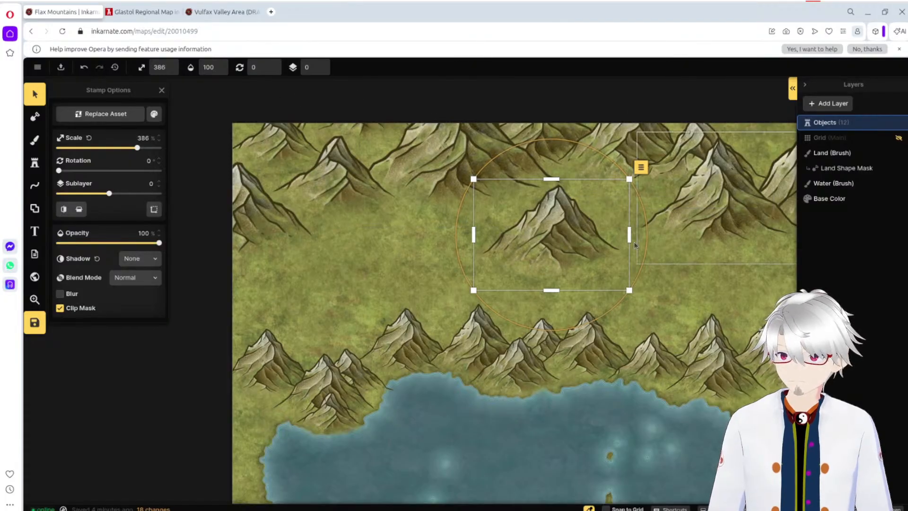
drag(561, 240, 540, 326)
drag(545, 293, 757, 126)
click(589, 284)
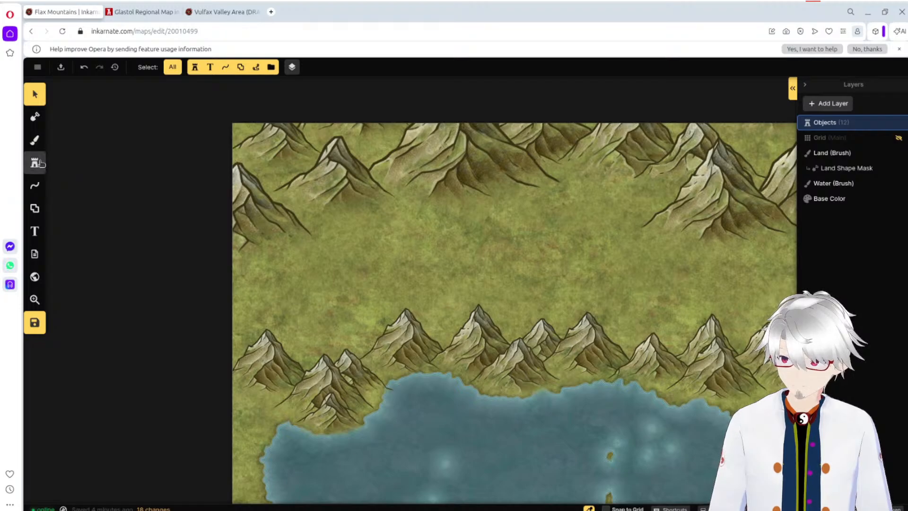
Step: Choose the Pale Rough Green Grass texture for the brush and undo a test stroke painted above the western foreground mountains
click(34, 116)
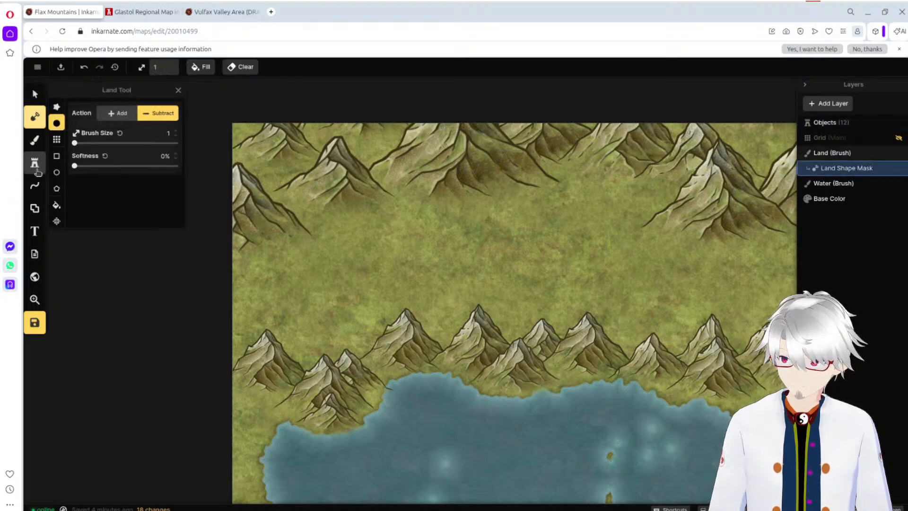
click(35, 139)
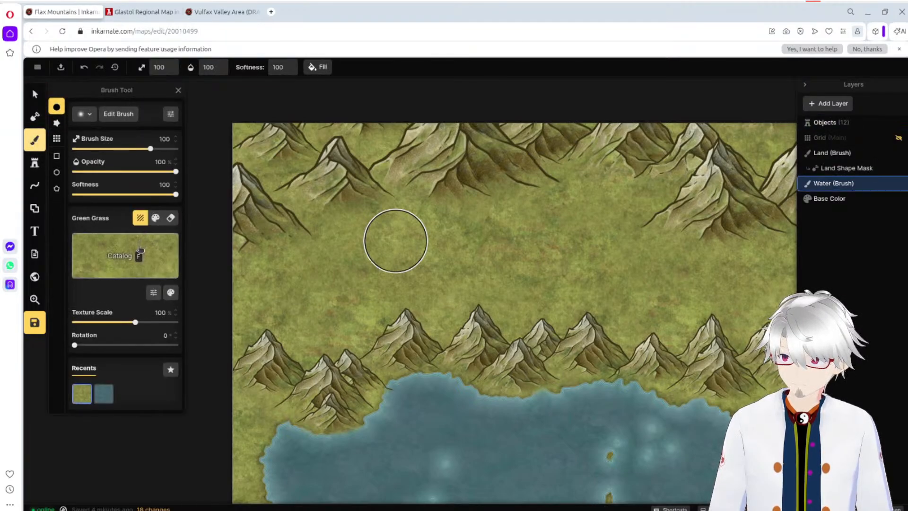
click(140, 251)
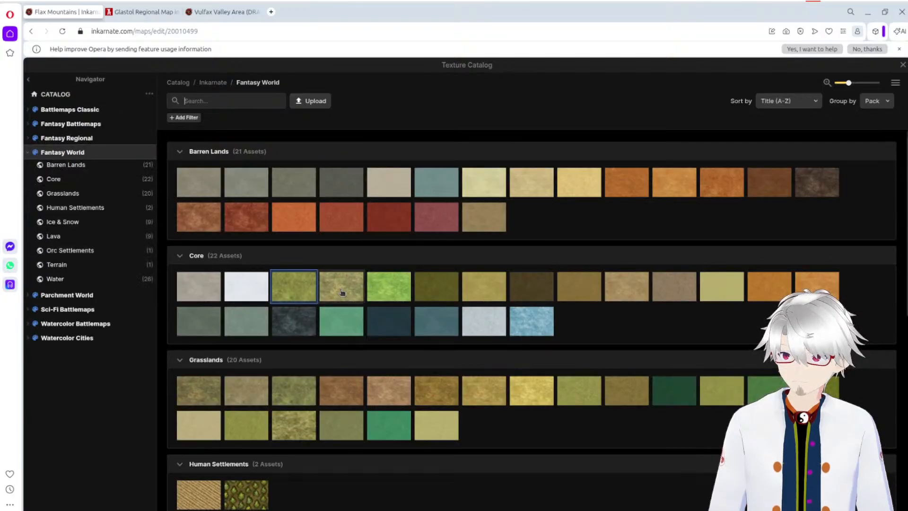
click(343, 292)
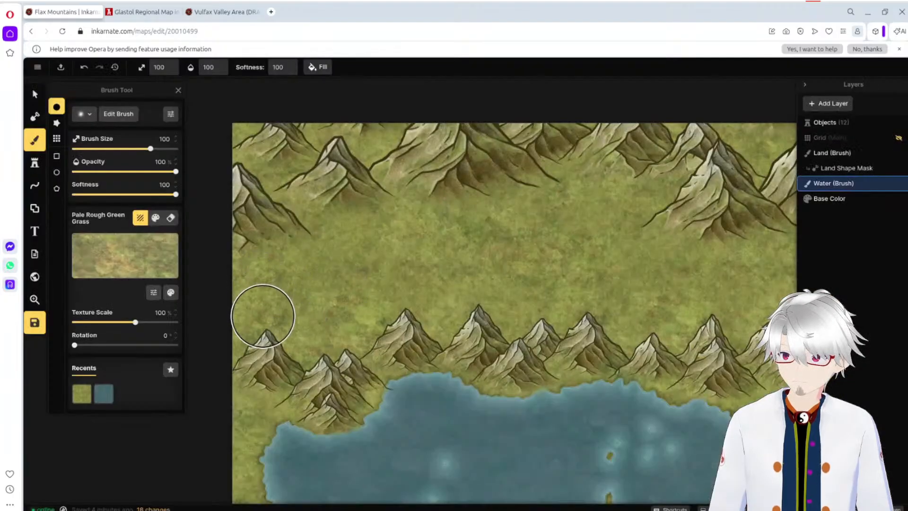
drag(236, 318, 328, 314)
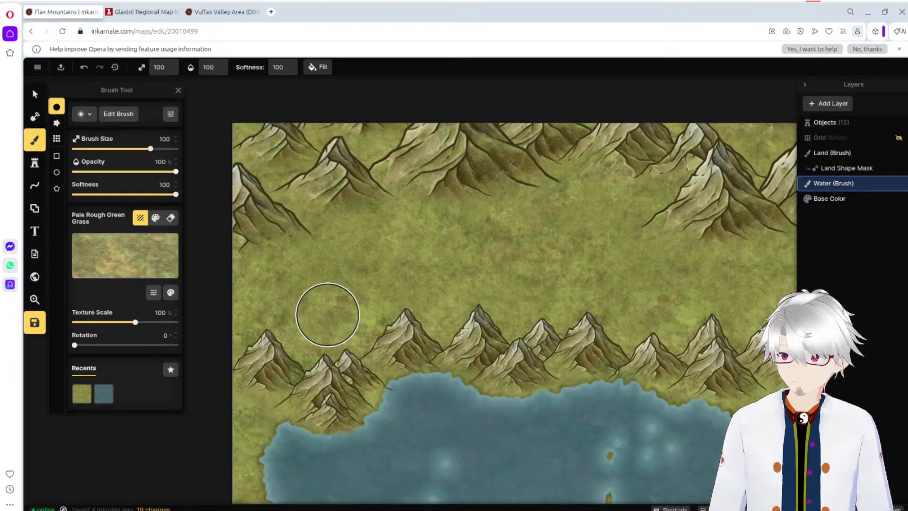
key(ctrl+z)
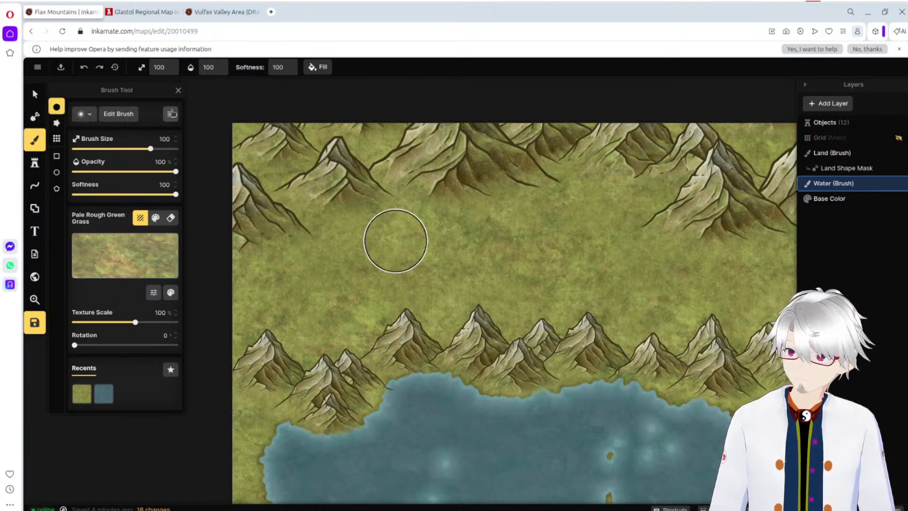
Step: Examine the brush preset options, the list of official brushes and the texture placement settings
click(114, 118)
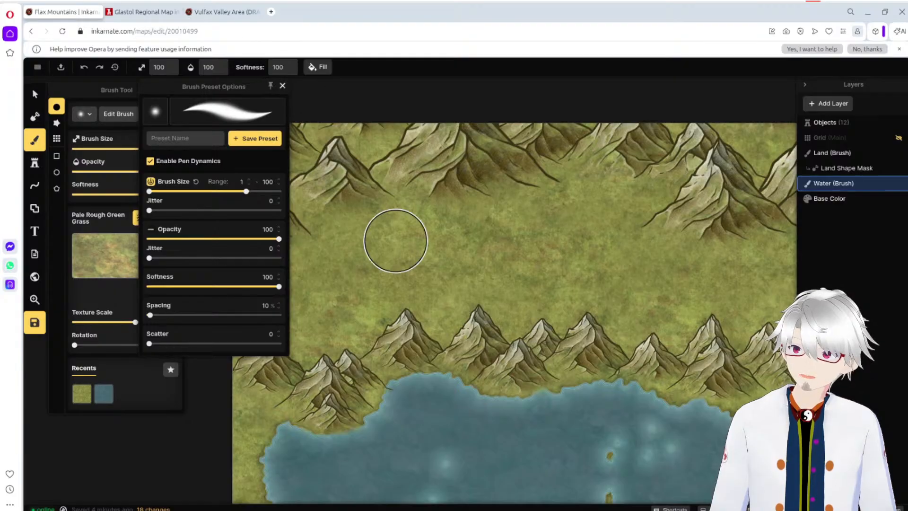
click(282, 85)
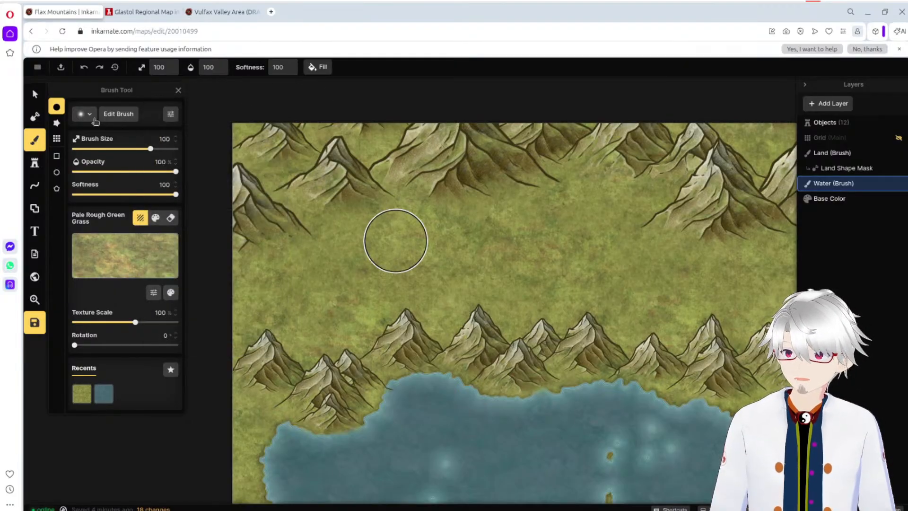
click(84, 113)
click(84, 113)
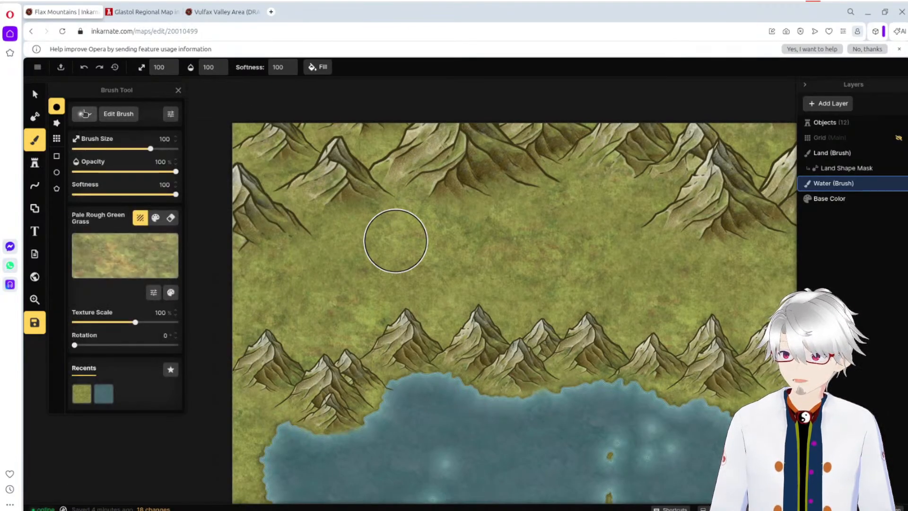
click(84, 113)
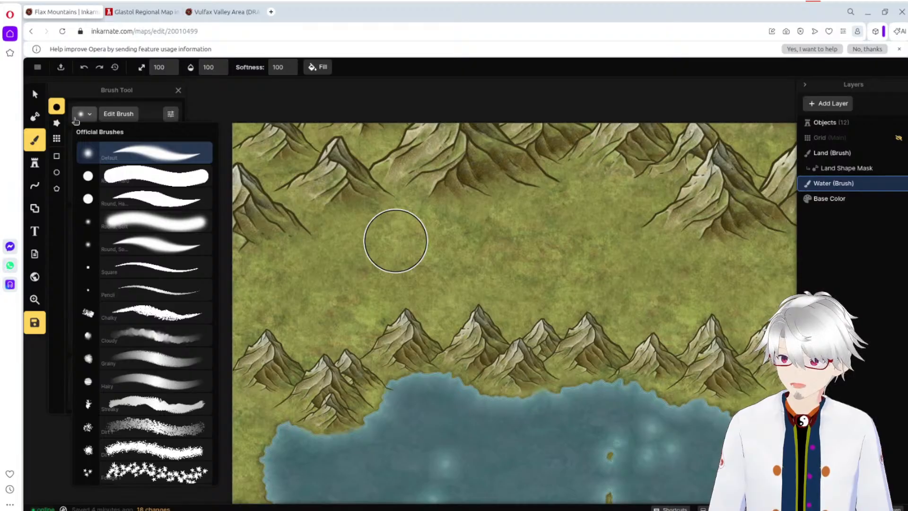
scroll(161, 270, down, 4)
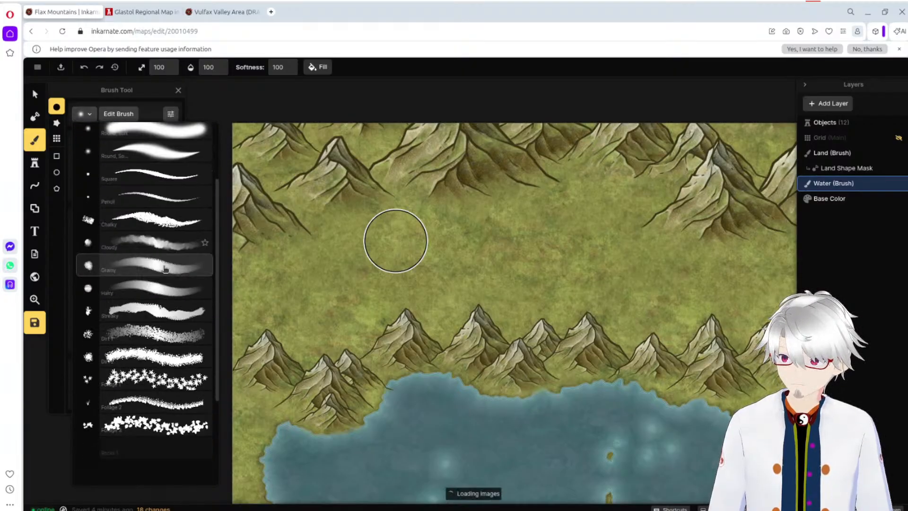
scroll(163, 270, down, 2)
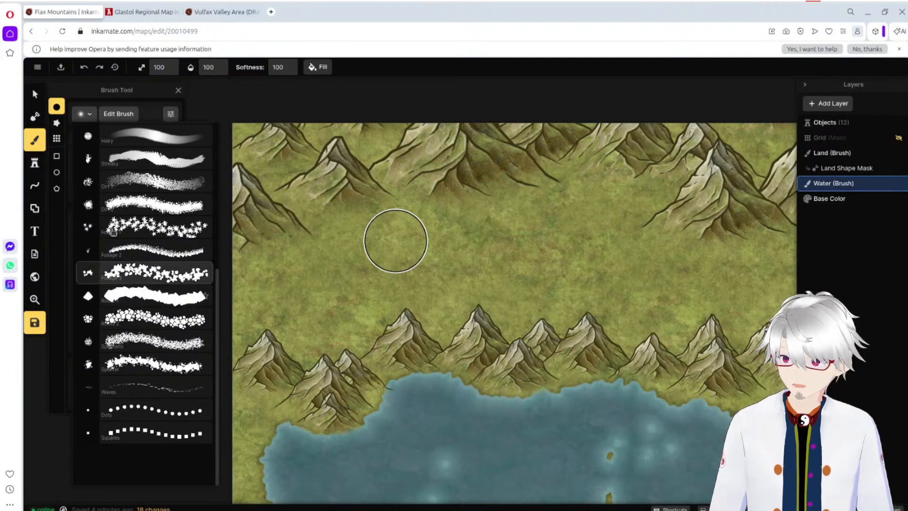
click(122, 178)
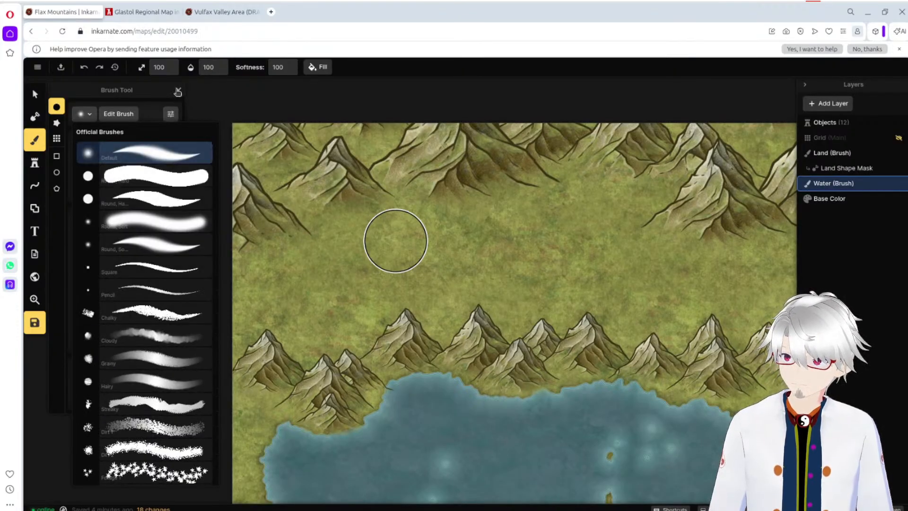
click(178, 90)
click(34, 140)
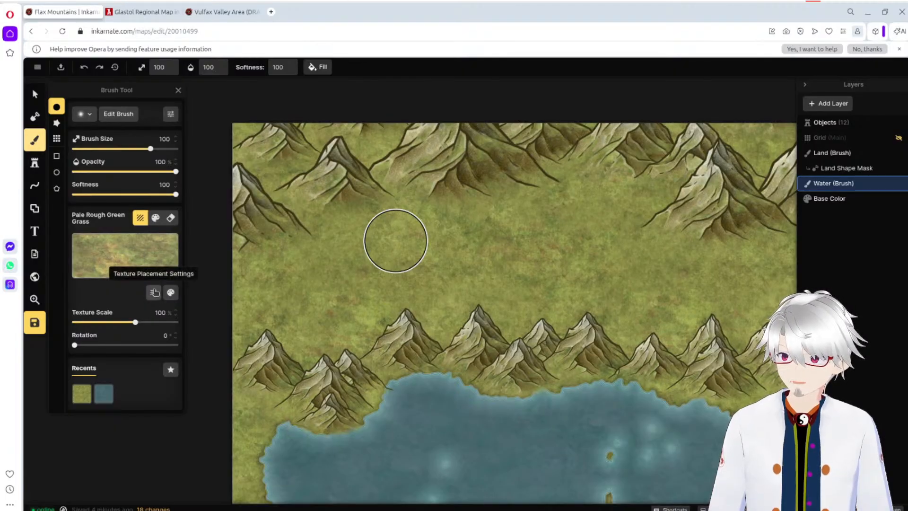
click(155, 292)
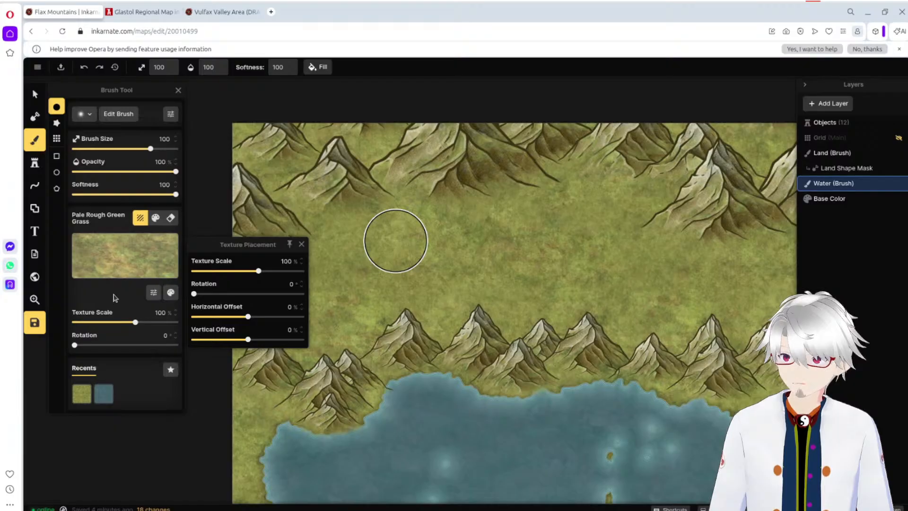
click(115, 298)
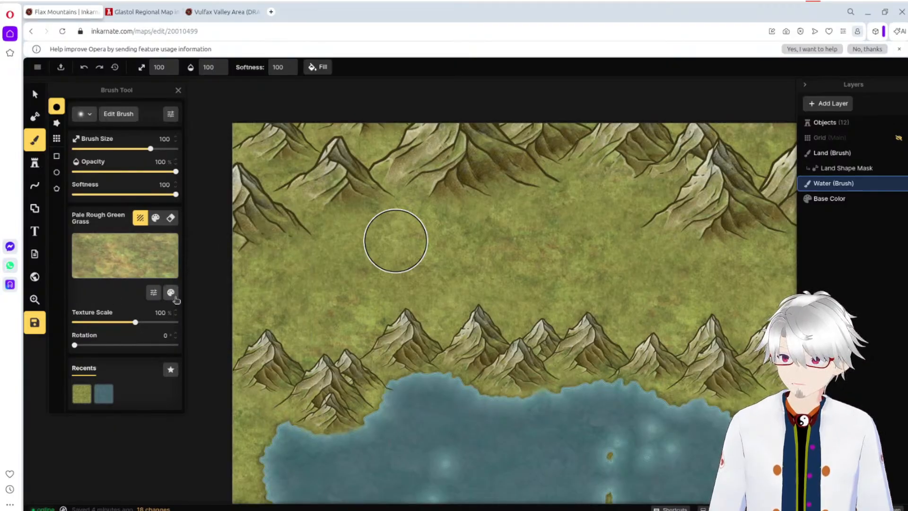
Step: Switch the Land Tool to Add, try a Pale Rough Green Grass brush stroke over the northern part of the lake and undo it
click(35, 117)
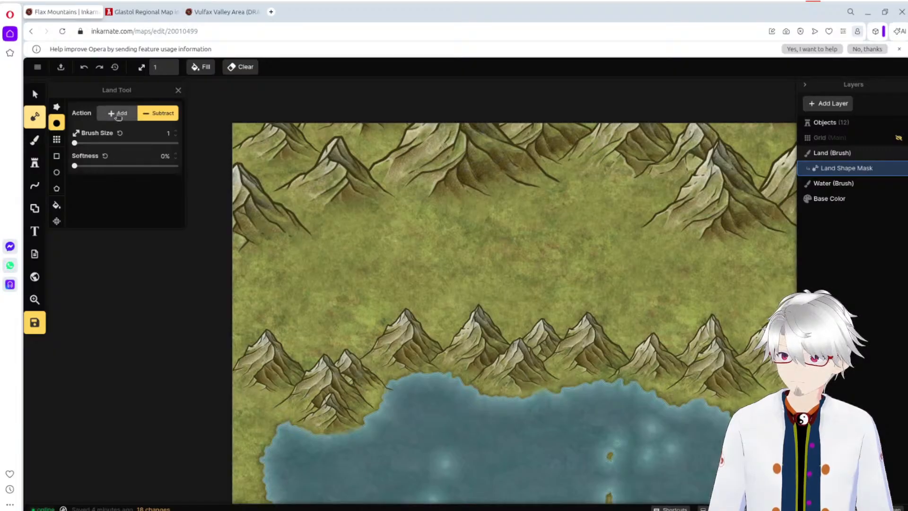
click(117, 114)
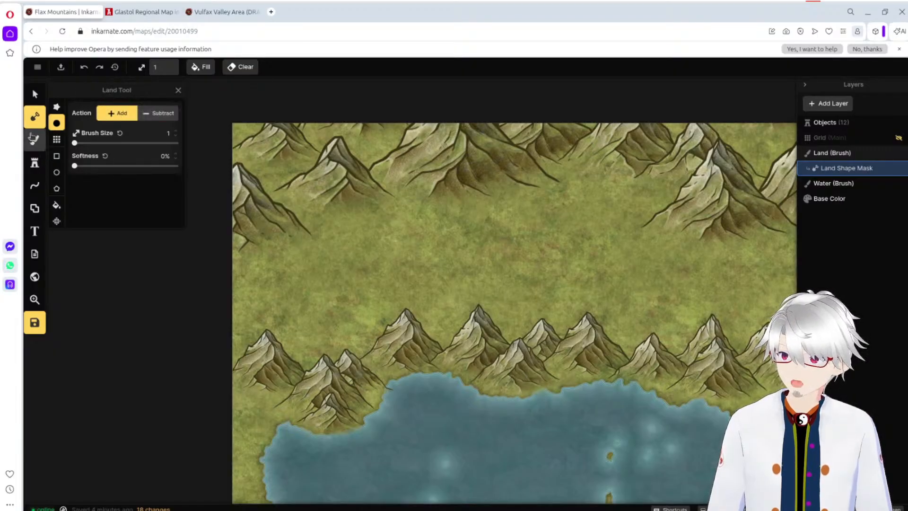
click(34, 139)
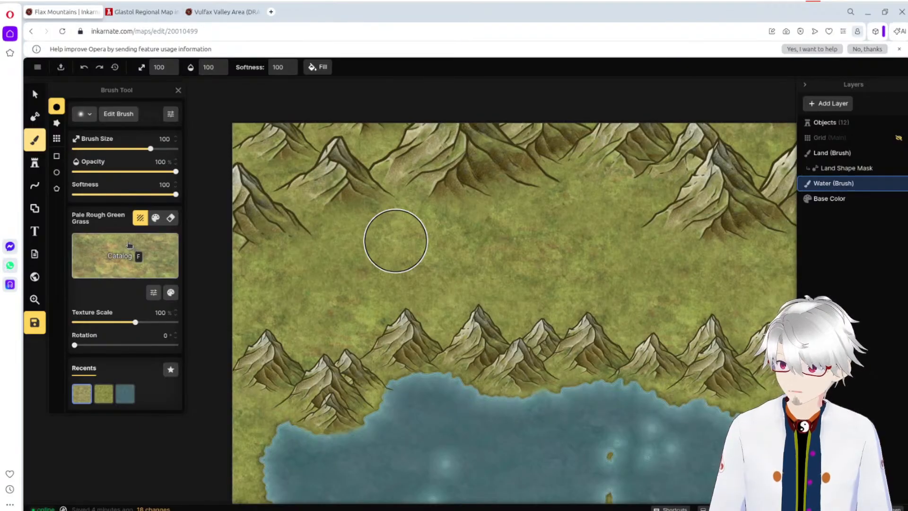
drag(476, 399, 407, 440)
key(ctrl+z)
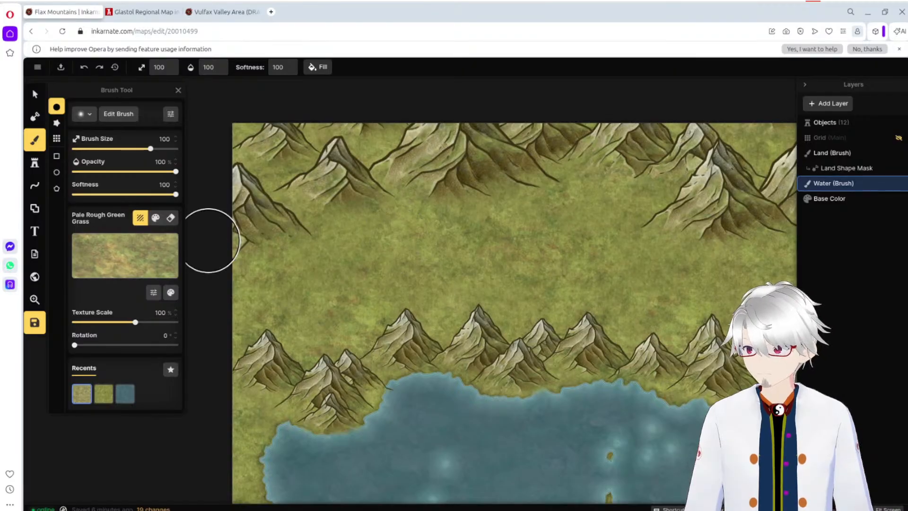
Step: Set the texture scale to 60.17% and paint Pale Rough Green Grass on the Land layer across the grassland between the two mountain ranges
drag(135, 322, 61, 318)
drag(117, 312, 121, 314)
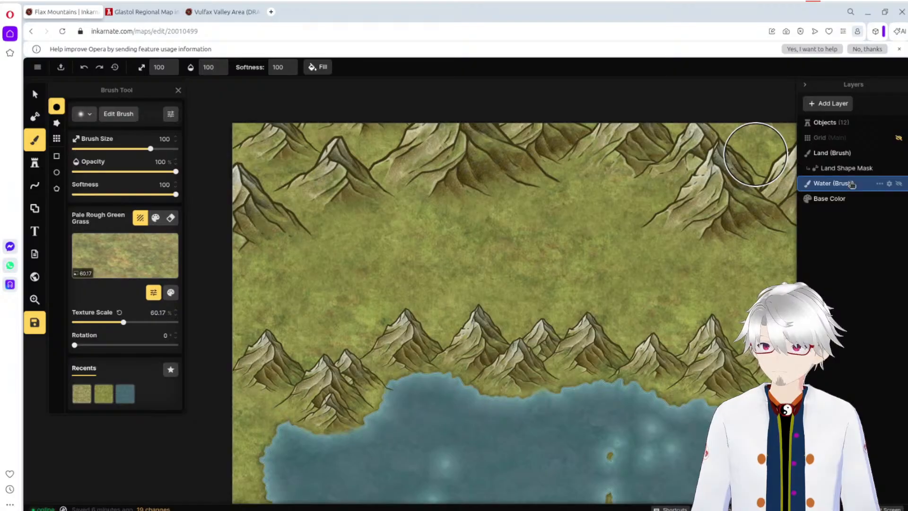
click(857, 153)
drag(520, 215, 403, 262)
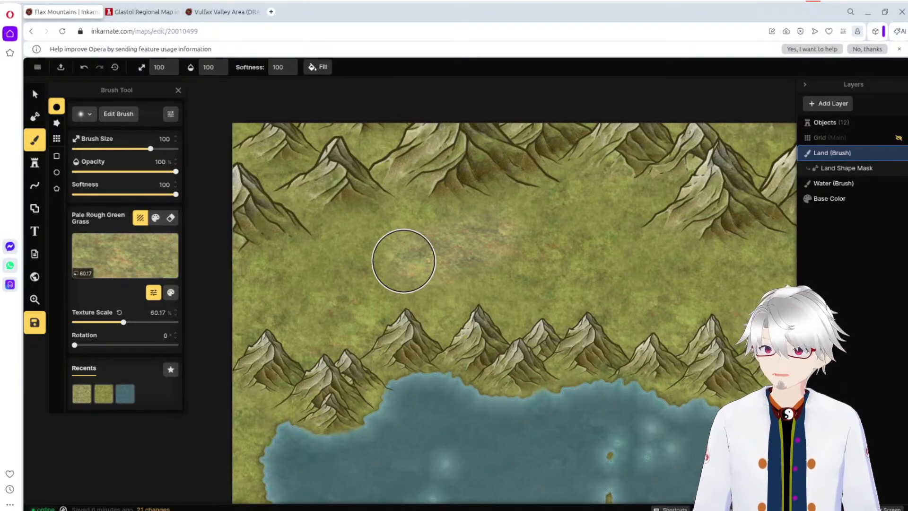
mouse_move(403, 262)
mouse_down()
mouse_move(320, 306)
mouse_move(307, 327)
mouse_move(341, 331)
mouse_move(315, 348)
mouse_move(263, 333)
mouse_move(243, 285)
mouse_move(288, 232)
mouse_move(348, 215)
mouse_move(258, 253)
mouse_move(399, 214)
mouse_move(504, 207)
mouse_move(282, 276)
mouse_move(240, 315)
mouse_move(452, 299)
mouse_move(308, 269)
mouse_move(409, 272)
mouse_move(524, 294)
mouse_move(445, 323)
mouse_move(389, 304)
mouse_move(339, 346)
mouse_move(251, 331)
mouse_move(216, 355)
mouse_move(224, 335)
mouse_move(282, 305)
mouse_move(485, 293)
mouse_move(518, 305)
mouse_move(478, 331)
mouse_move(454, 333)
mouse_move(603, 309)
mouse_move(660, 317)
mouse_move(601, 319)
mouse_move(656, 328)
mouse_move(720, 308)
mouse_move(752, 311)
mouse_move(741, 329)
mouse_move(725, 291)
mouse_move(737, 243)
mouse_move(778, 242)
mouse_move(766, 235)
mouse_move(705, 261)
mouse_move(543, 219)
mouse_move(561, 265)
mouse_move(638, 269)
mouse_move(543, 227)
mouse_move(637, 203)
mouse_move(559, 166)
mouse_move(689, 188)
mouse_move(614, 179)
mouse_move(406, 194)
mouse_move(349, 203)
mouse_move(237, 249)
mouse_up()
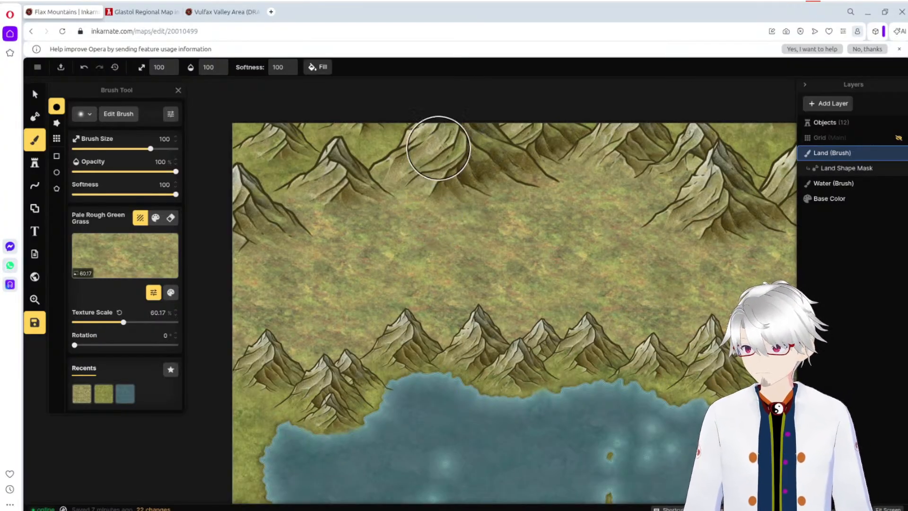
Step: Choose the Green Grass texture for the brush and search the Fantasy World texture catalog for mountain textures
click(109, 255)
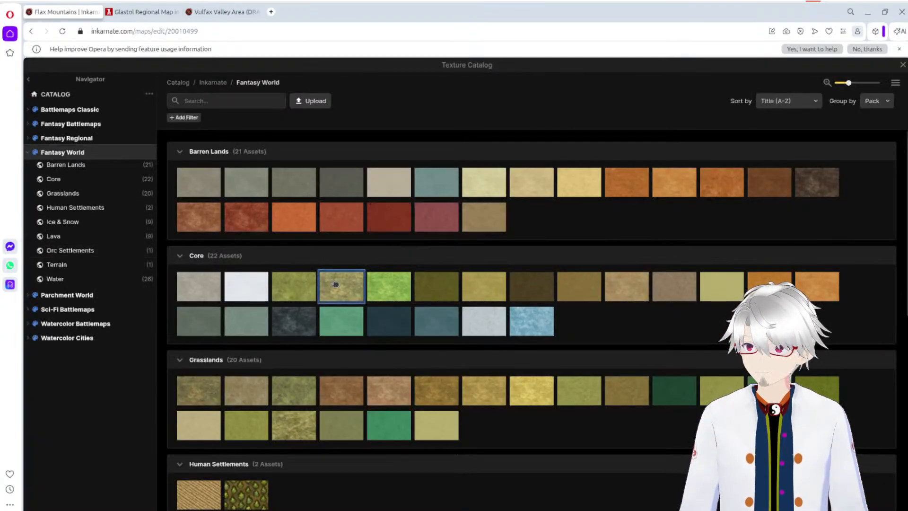
click(302, 289)
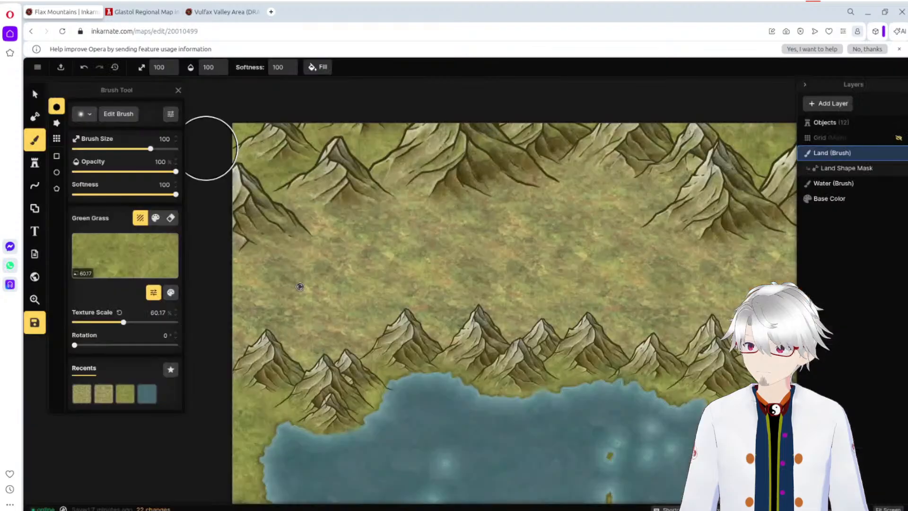
click(138, 256)
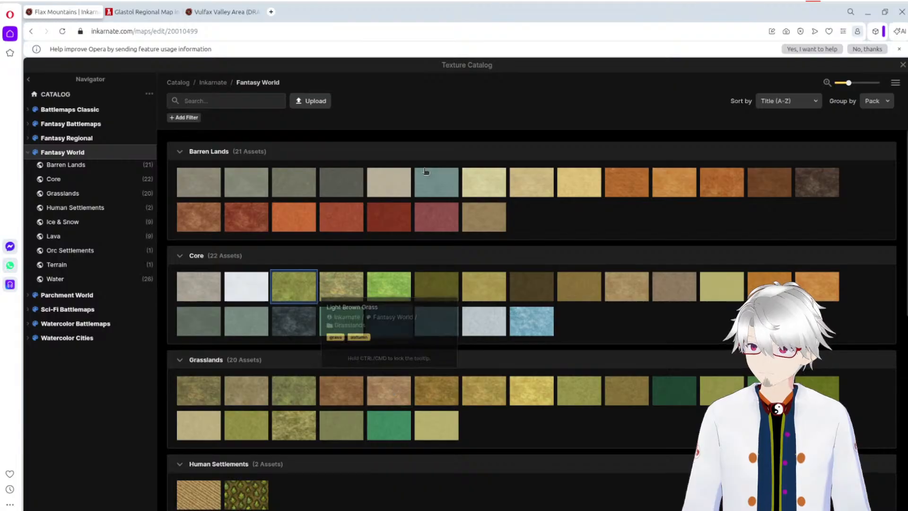
click(257, 101)
text(mountain)
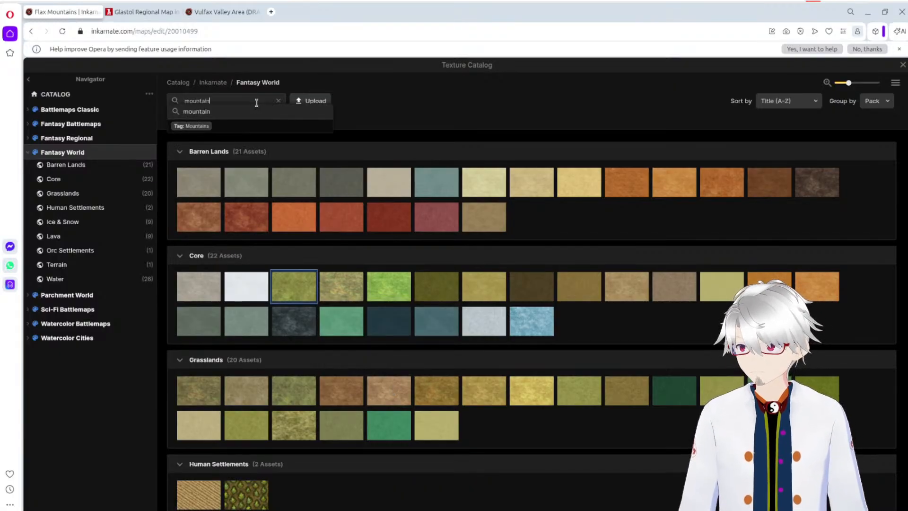
key(Return)
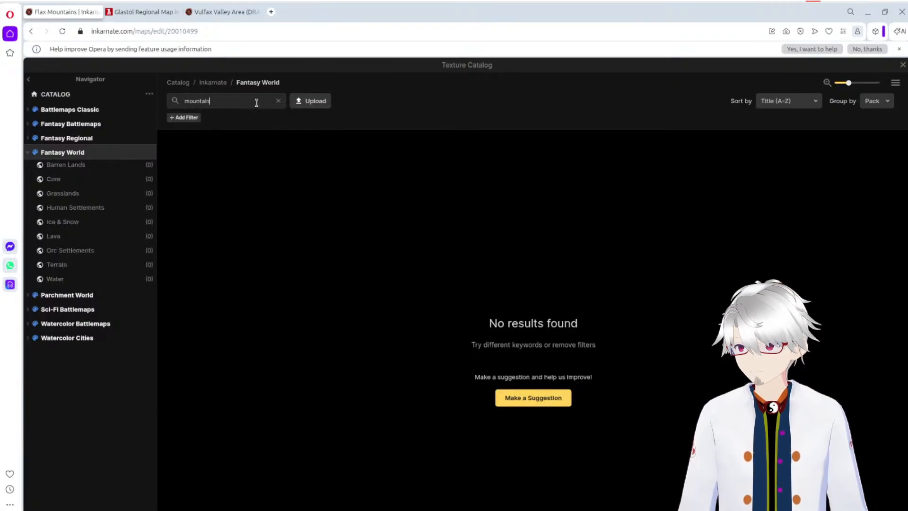
key(ctrl+s)
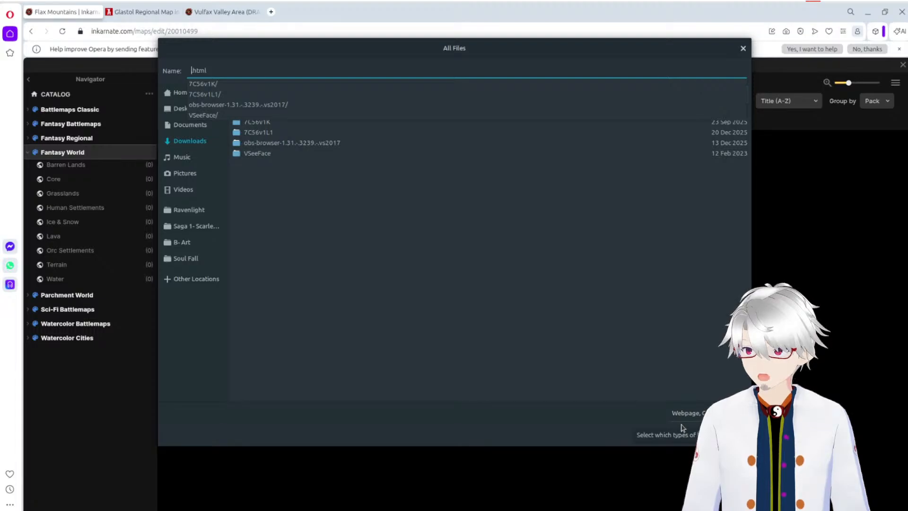
click(686, 439)
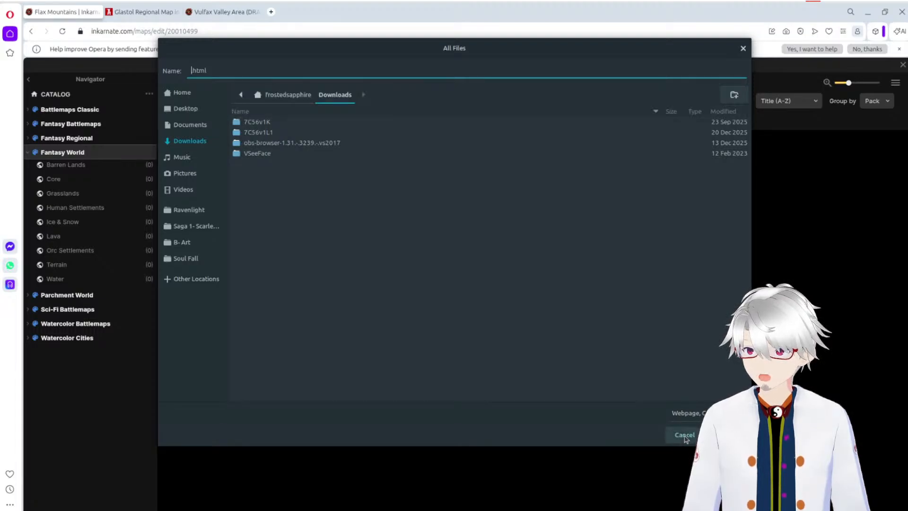
click(686, 438)
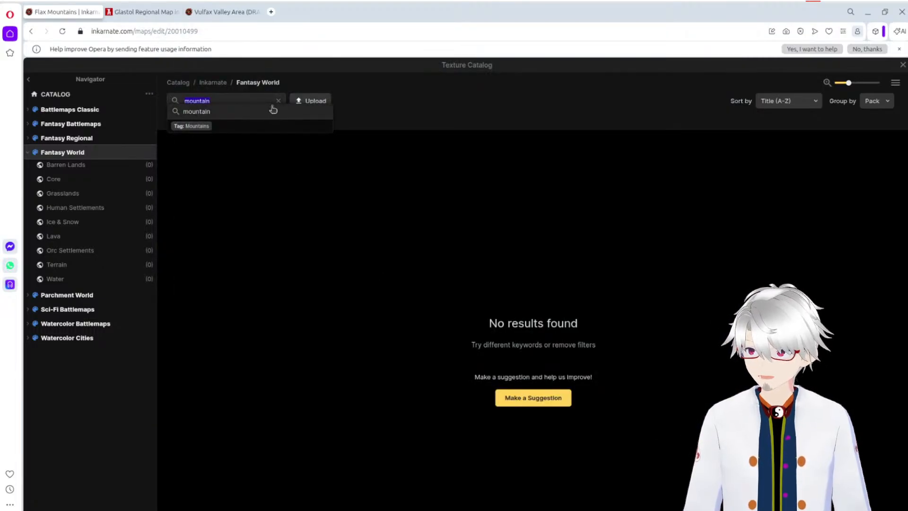
Step: Clear the texture search and choose Dry Grass from the Grasslands textures for the brush
click(458, 124)
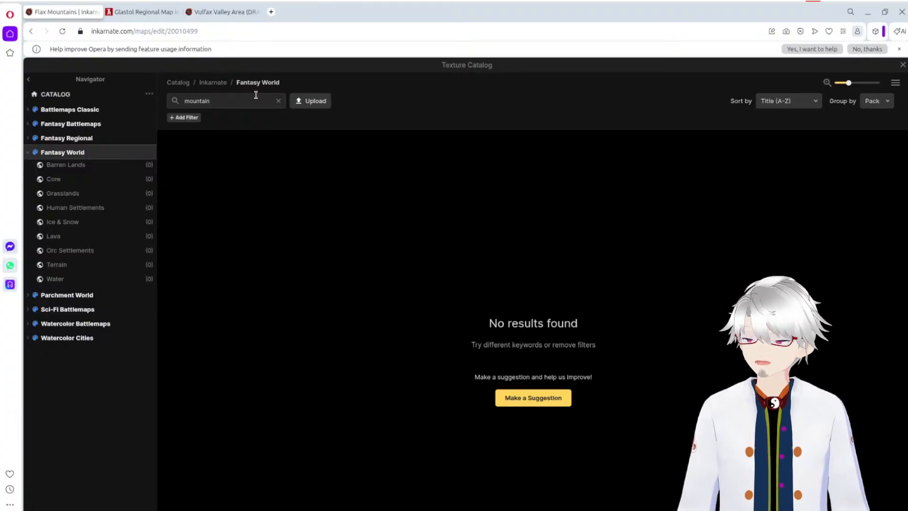
click(278, 102)
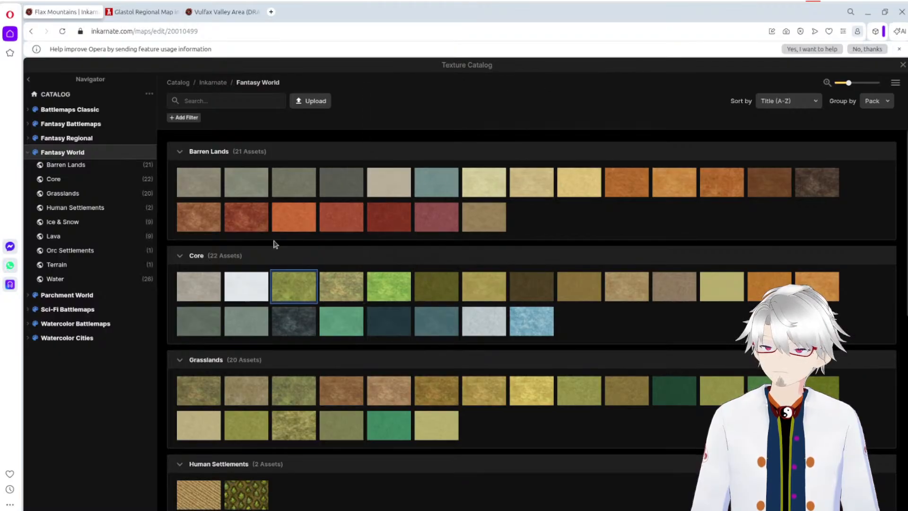
scroll(390, 344, down, 5)
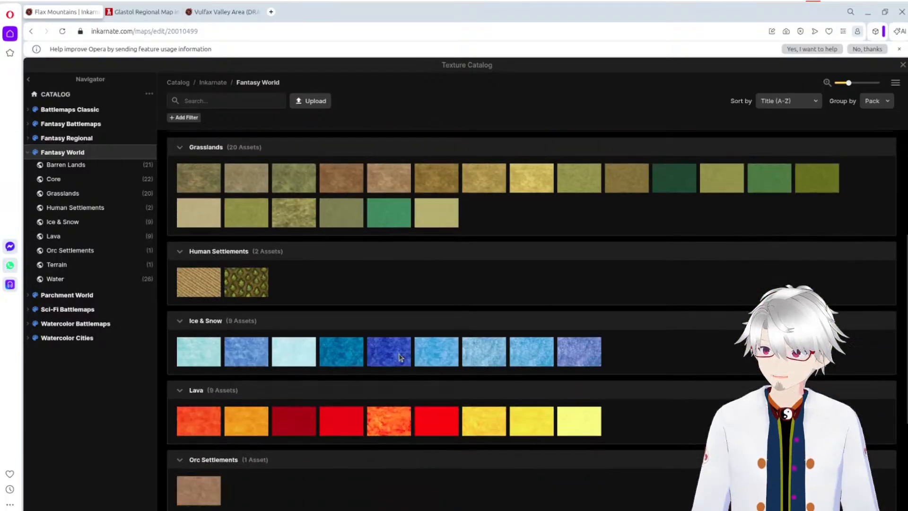
scroll(503, 358, down, 4)
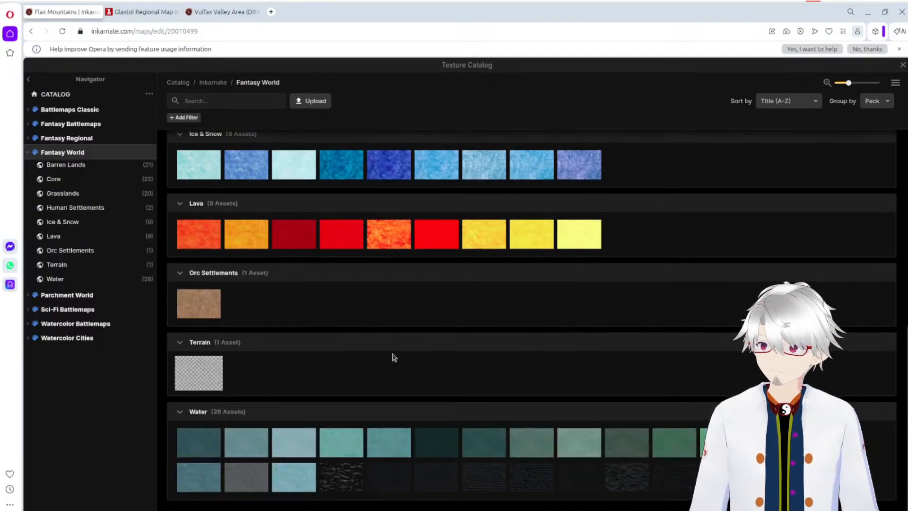
scroll(520, 338, up, 5)
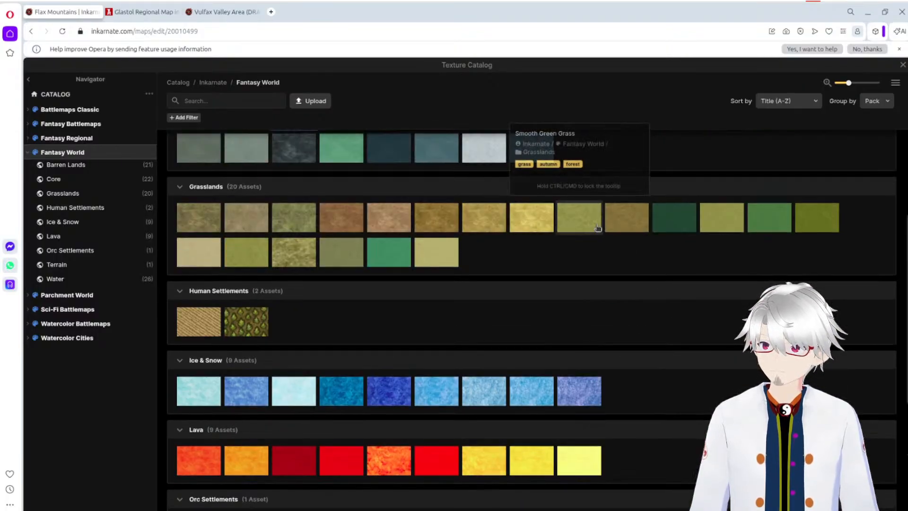
click(452, 221)
Step: Paint Dry Grass on the Land layer across the whole plain between the two mountain ranges, out to the eastern map edge
mouse_move(411, 247)
mouse_down()
mouse_move(315, 274)
mouse_move(310, 264)
mouse_move(231, 259)
mouse_move(371, 224)
mouse_move(257, 226)
mouse_move(212, 218)
mouse_move(213, 200)
mouse_move(230, 200)
mouse_move(240, 226)
mouse_move(289, 227)
mouse_move(311, 191)
mouse_move(358, 179)
mouse_move(373, 205)
mouse_move(433, 156)
mouse_move(406, 146)
mouse_move(348, 156)
mouse_move(472, 148)
mouse_move(465, 167)
mouse_move(408, 205)
mouse_move(451, 179)
mouse_move(533, 155)
mouse_move(541, 130)
mouse_move(739, 223)
mouse_move(801, 235)
mouse_up()
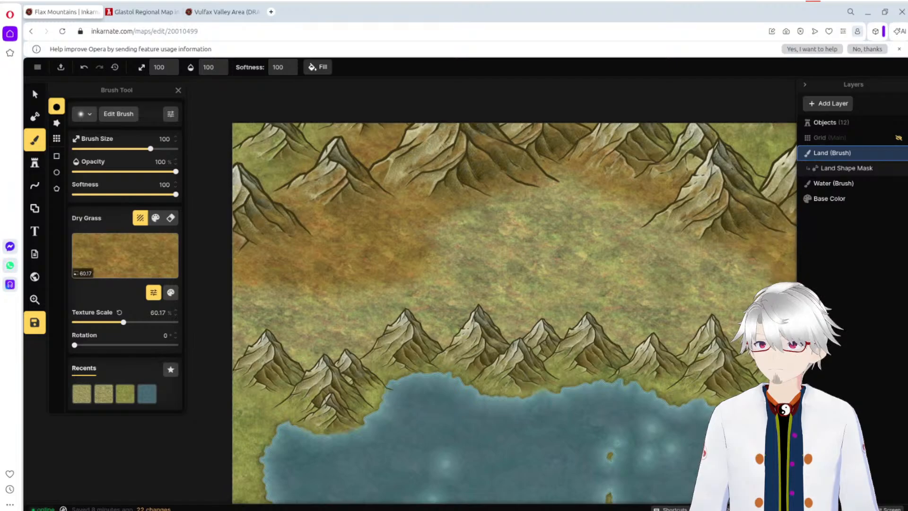
mouse_move(722, 328)
mouse_down()
mouse_move(667, 333)
mouse_move(631, 320)
mouse_move(458, 306)
mouse_move(429, 314)
mouse_move(437, 326)
mouse_move(406, 311)
mouse_move(342, 345)
mouse_move(255, 337)
mouse_move(231, 353)
mouse_move(235, 324)
mouse_move(268, 297)
mouse_move(411, 289)
mouse_move(421, 268)
mouse_move(609, 266)
mouse_move(751, 278)
mouse_move(632, 240)
mouse_move(534, 226)
mouse_move(418, 233)
mouse_move(509, 206)
mouse_move(665, 221)
mouse_move(588, 203)
mouse_move(521, 218)
mouse_move(480, 257)
mouse_move(691, 241)
mouse_move(777, 250)
mouse_up()
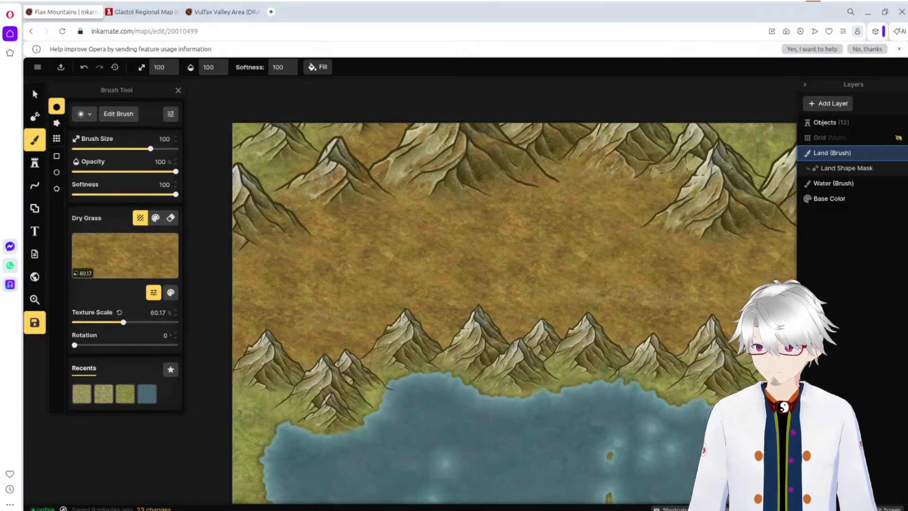
click(888, 509)
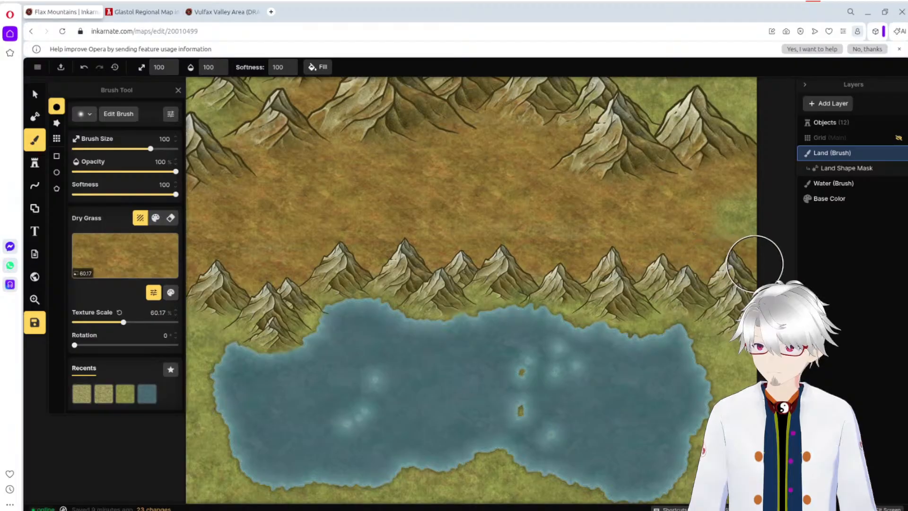
mouse_move(746, 171)
mouse_down()
mouse_move(737, 229)
mouse_move(725, 182)
mouse_up()
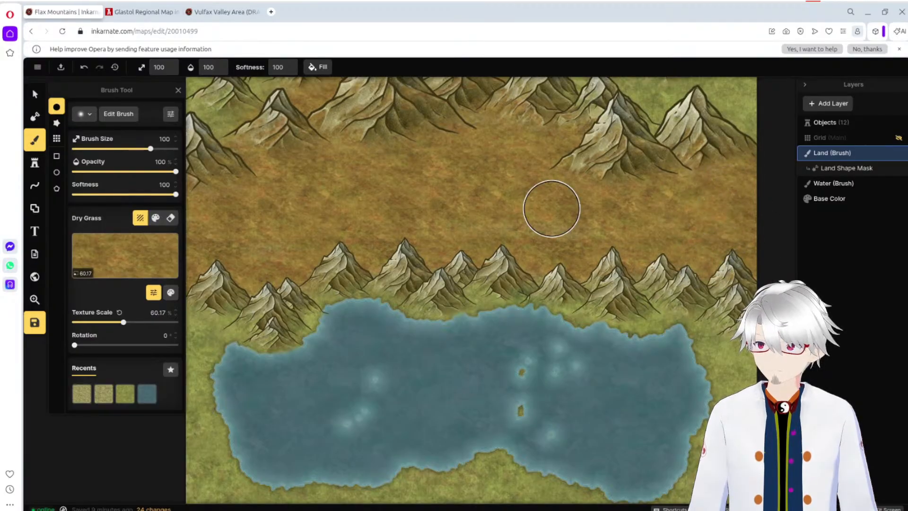
Step: Choose the Light Brown Grass texture and paint it behind the northern mountains along the map's northern edge
click(143, 261)
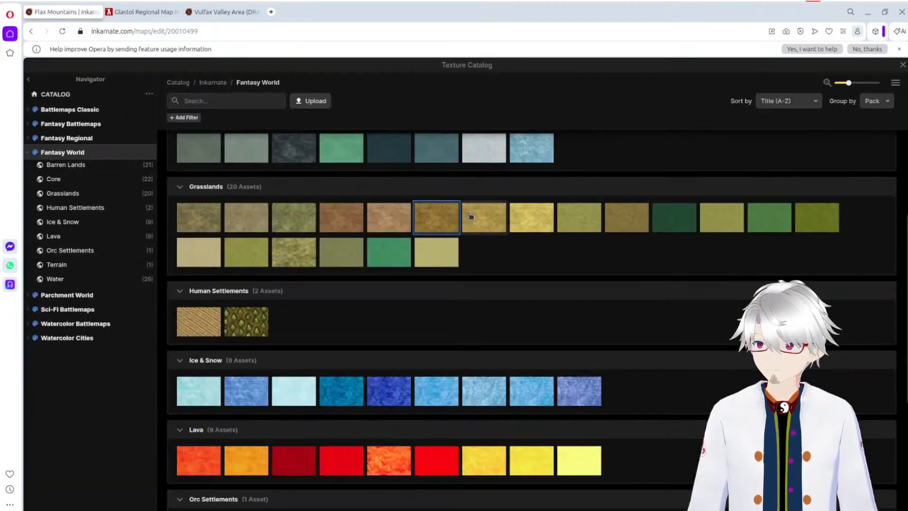
click(381, 218)
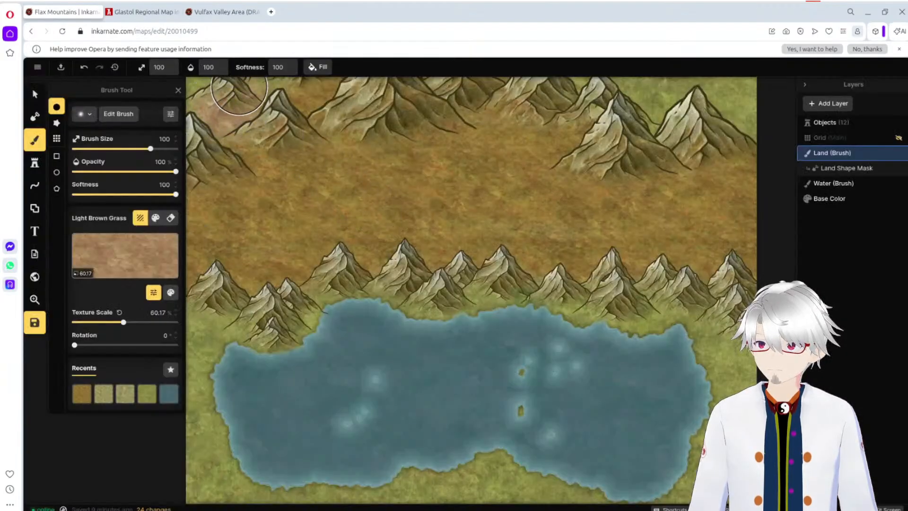
mouse_move(192, 87)
mouse_down()
mouse_move(214, 103)
mouse_move(329, 80)
mouse_move(360, 85)
mouse_move(305, 103)
mouse_move(379, 85)
mouse_move(542, 93)
mouse_move(616, 108)
mouse_move(691, 104)
mouse_move(772, 129)
mouse_move(753, 107)
mouse_move(593, 80)
mouse_up()
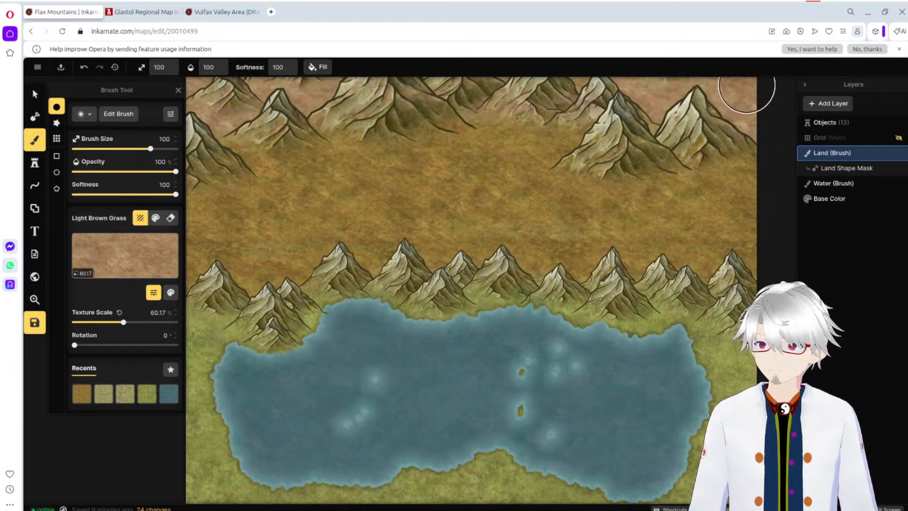
drag(746, 87, 696, 86)
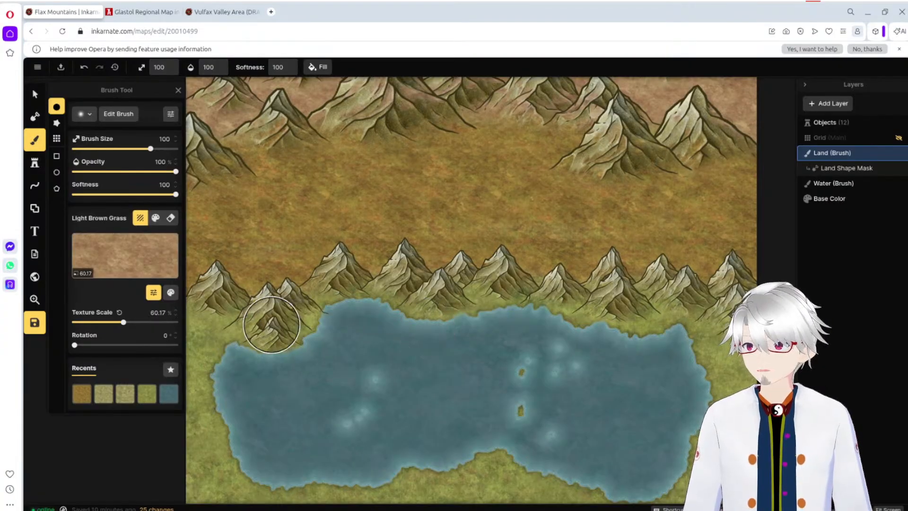
Step: Switch the brush back to the recent Dry Grass texture and paint it along the peaks of the foreground mountains
click(104, 397)
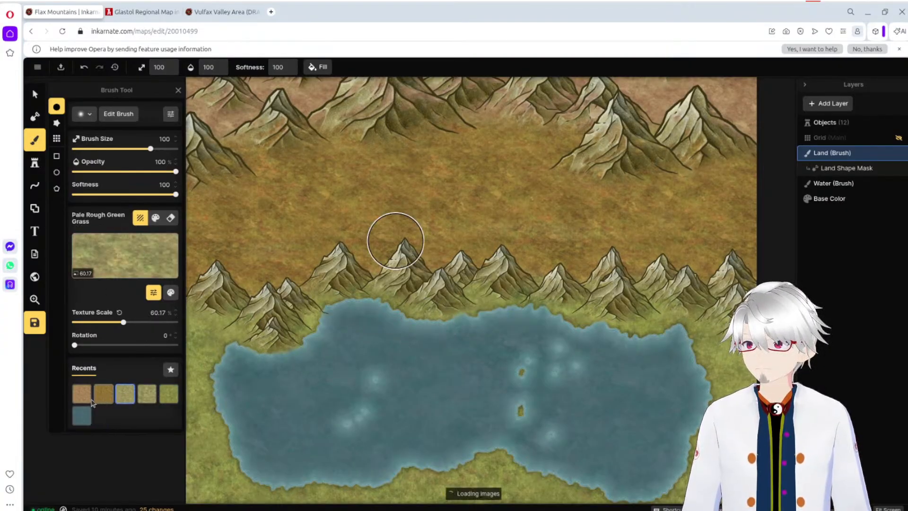
click(105, 397)
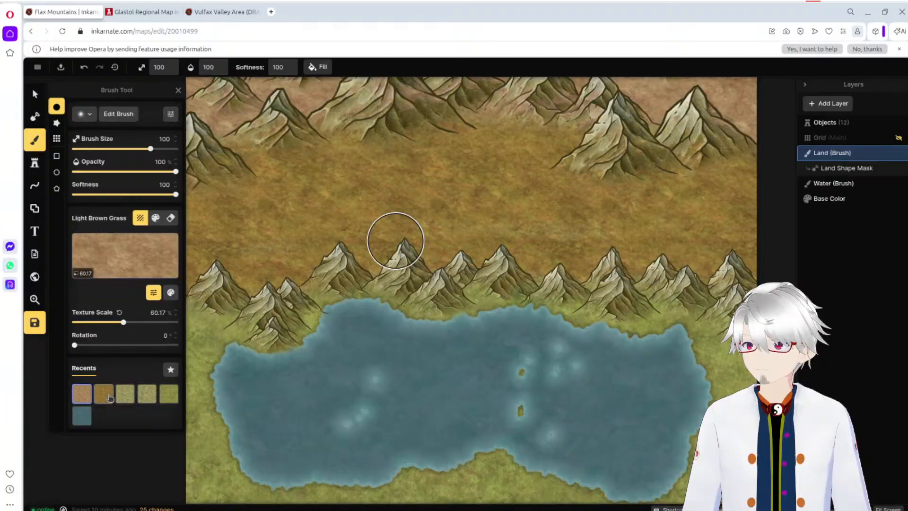
click(105, 397)
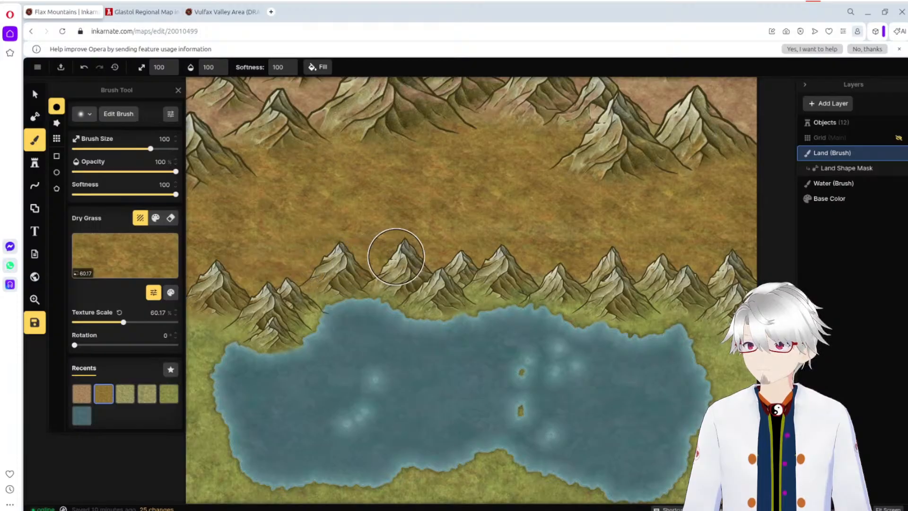
mouse_move(609, 267)
mouse_down()
mouse_move(673, 277)
mouse_move(751, 266)
mouse_up()
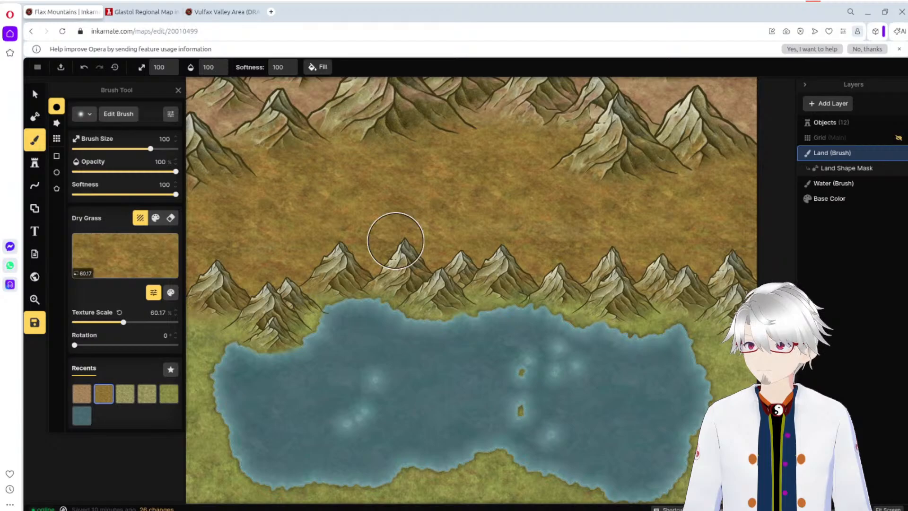
Step: Select the northeastern mountain stamp and move it slightly farther toward the map's northeastern corner
click(34, 94)
click(711, 137)
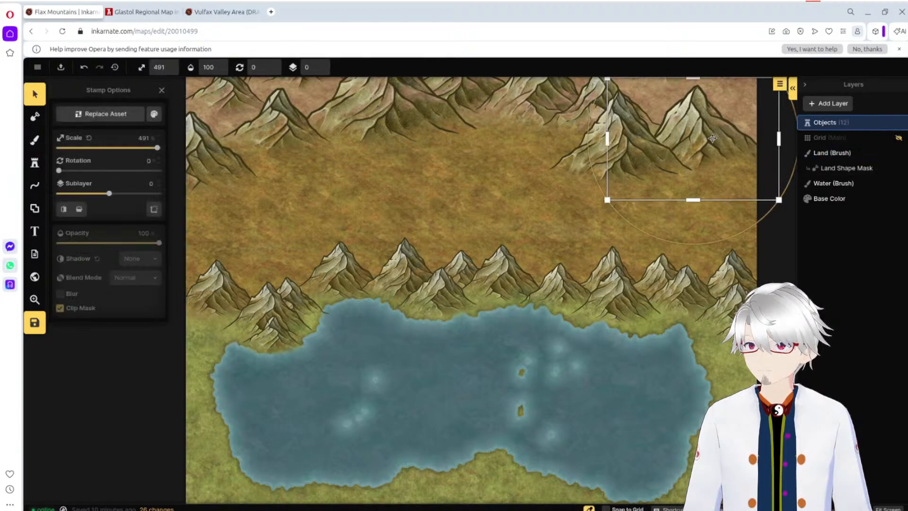
mouse_move(712, 137)
mouse_down()
mouse_move(722, 116)
mouse_move(728, 130)
mouse_up()
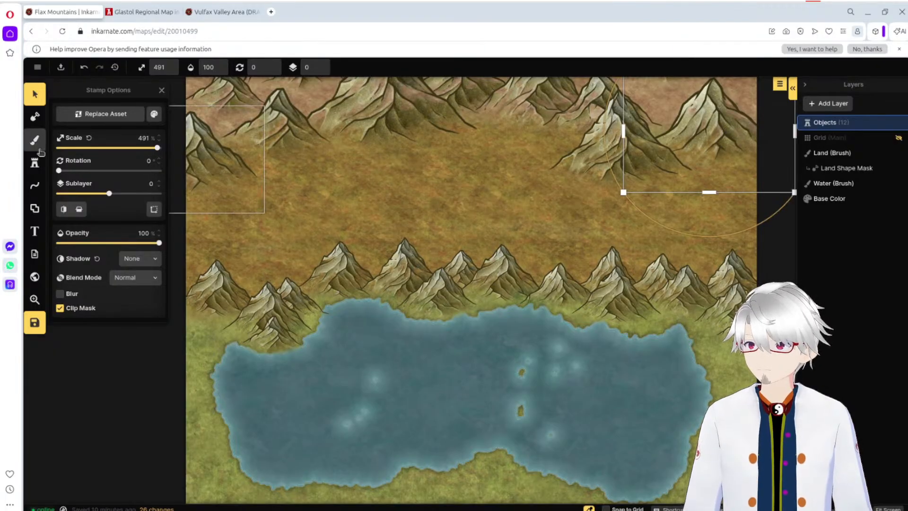
Step: Add two Green Mountain stamps at 491% scale to the northern range near the map's northeastern corner
click(34, 162)
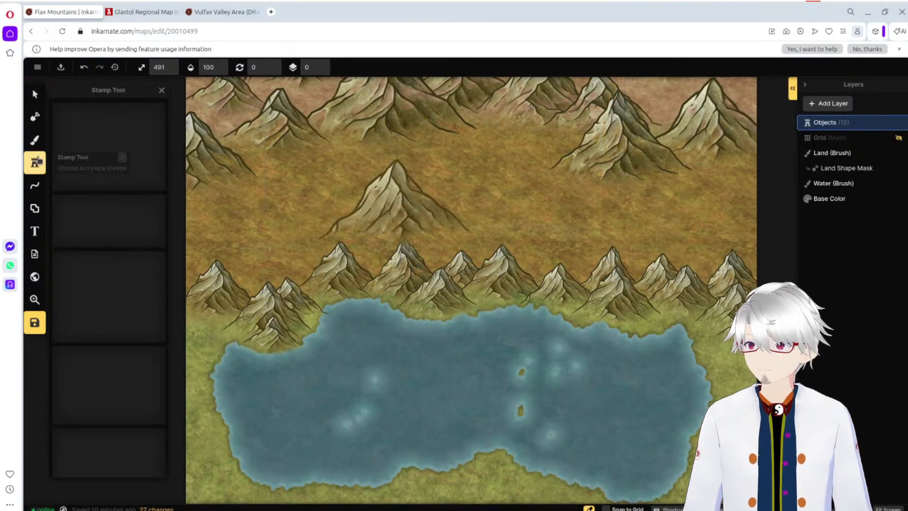
click(737, 93)
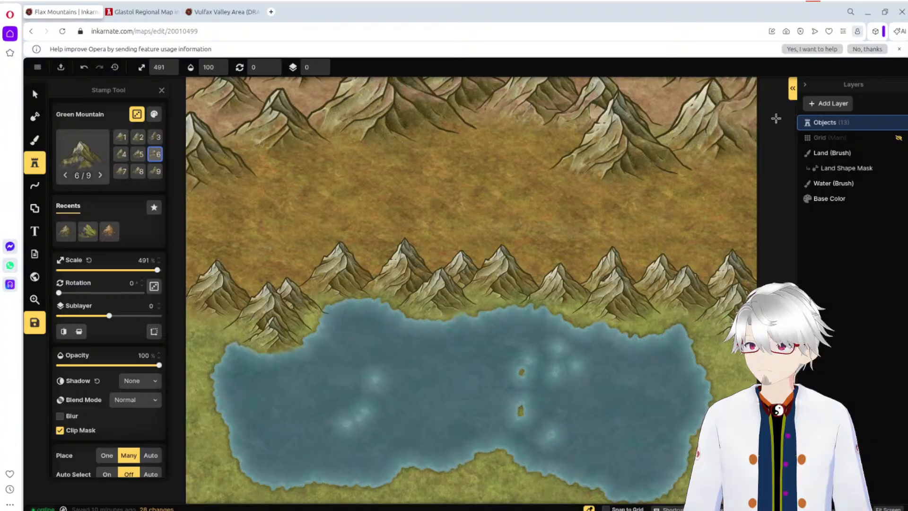
click(421, 123)
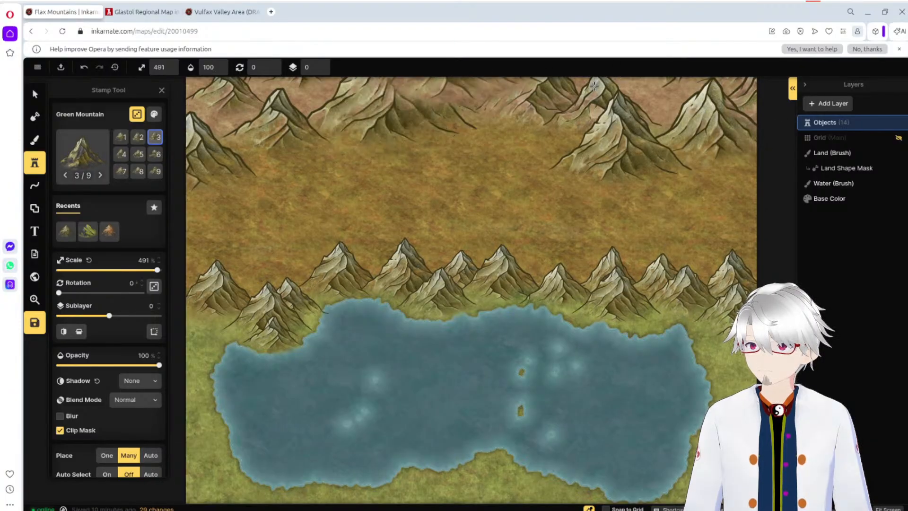
click(401, 204)
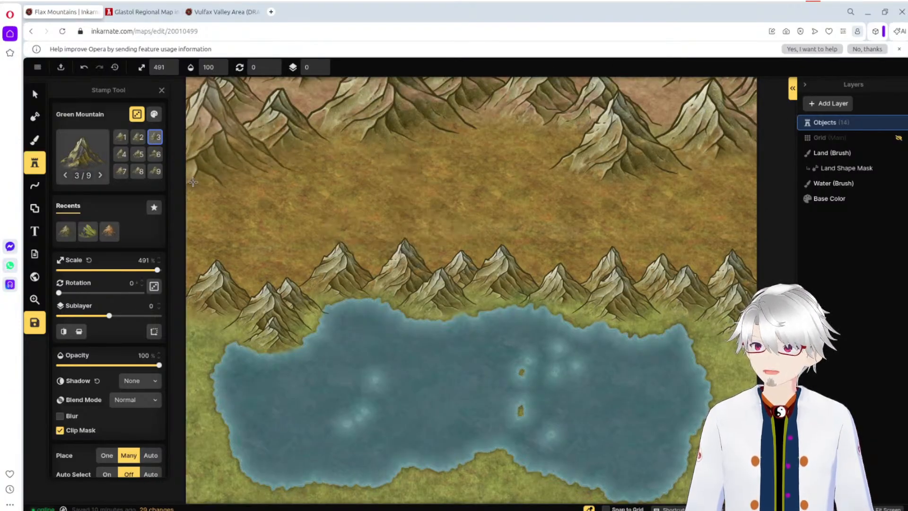
Step: Inspect the foreground mountain group's scale and options, and return to the Green Mountain stamp
click(35, 95)
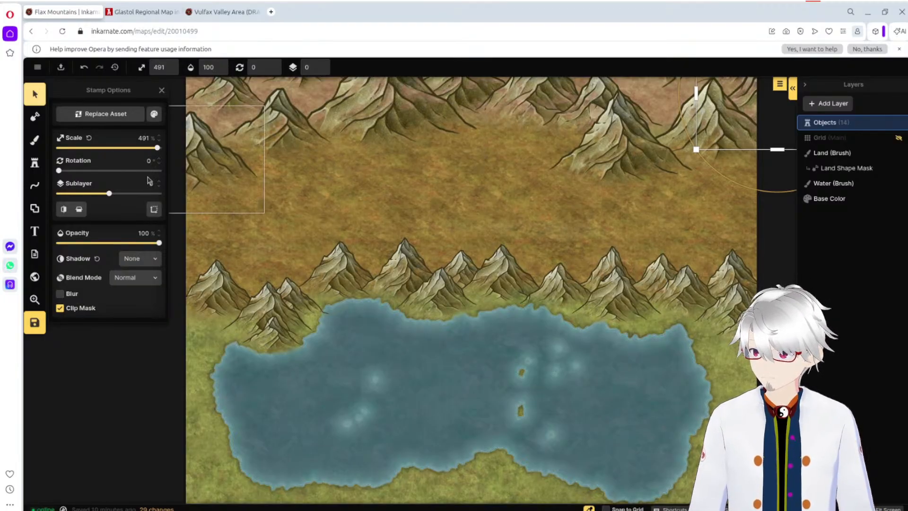
click(35, 163)
click(35, 94)
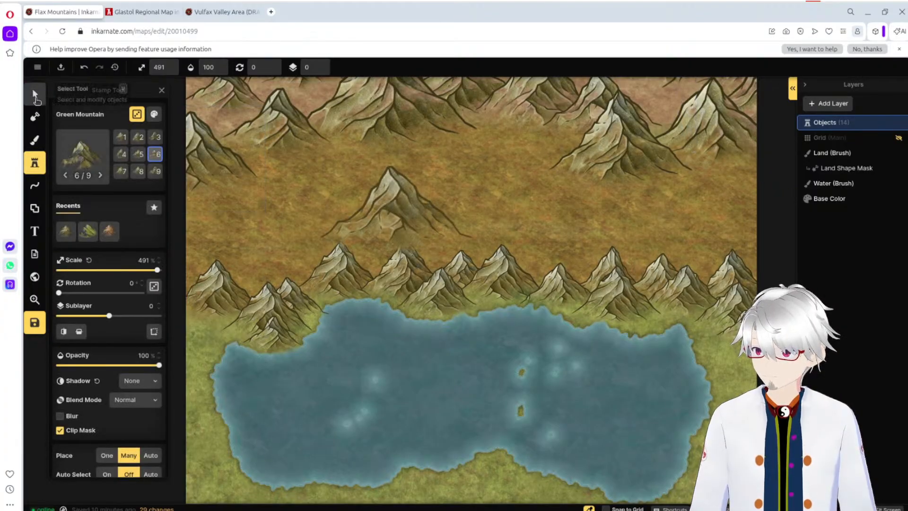
click(270, 302)
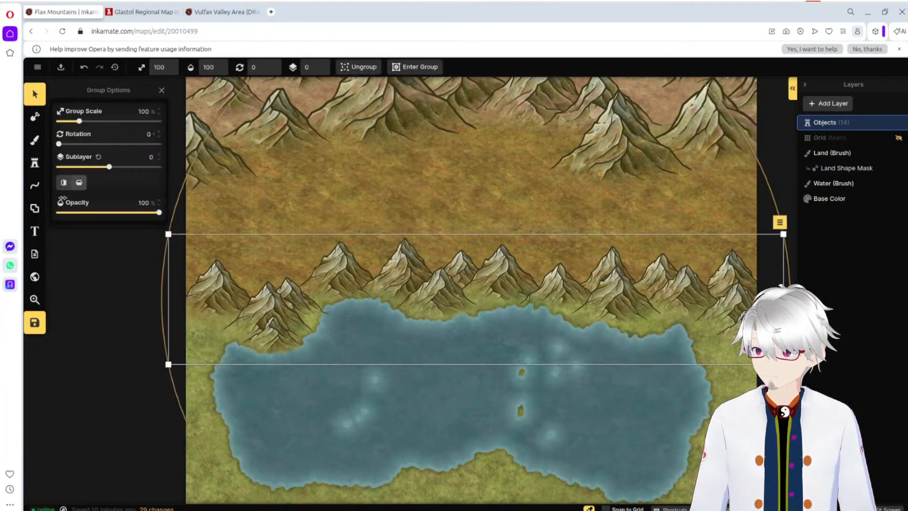
click(34, 163)
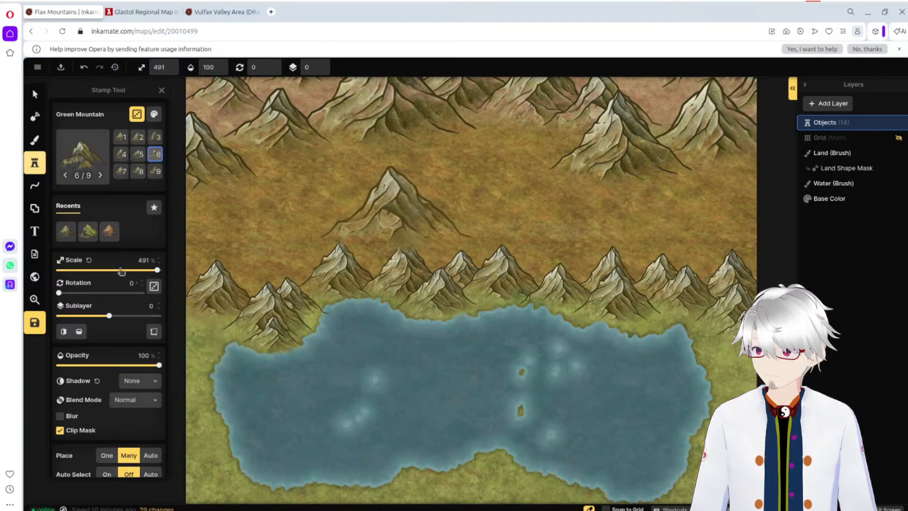
Step: Set the Green Mountain stamp scale to 271% and add four stamps along the map's western edge beside the lake
drag(157, 270, 114, 270)
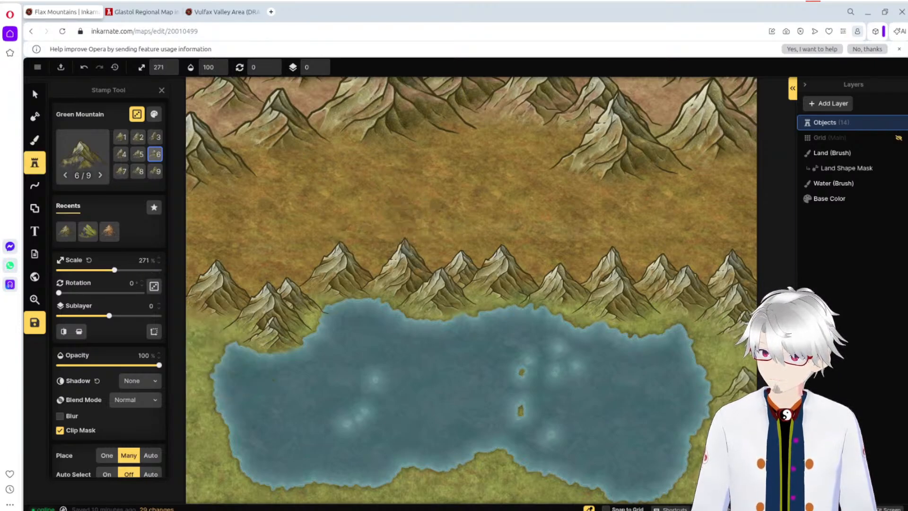
click(746, 406)
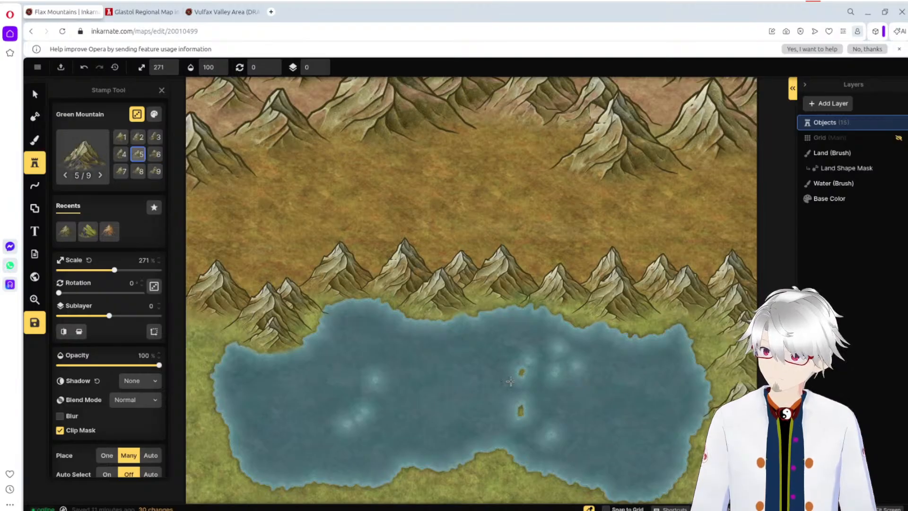
key(ctrl+z)
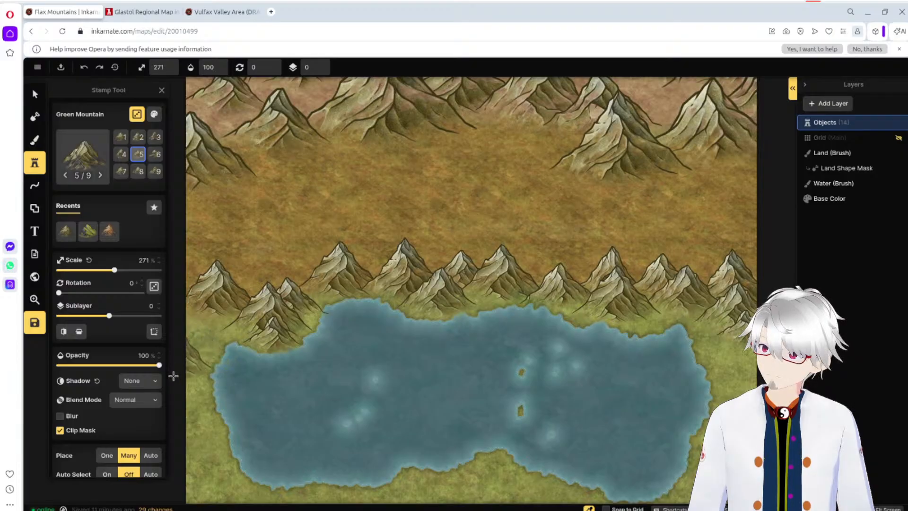
click(187, 376)
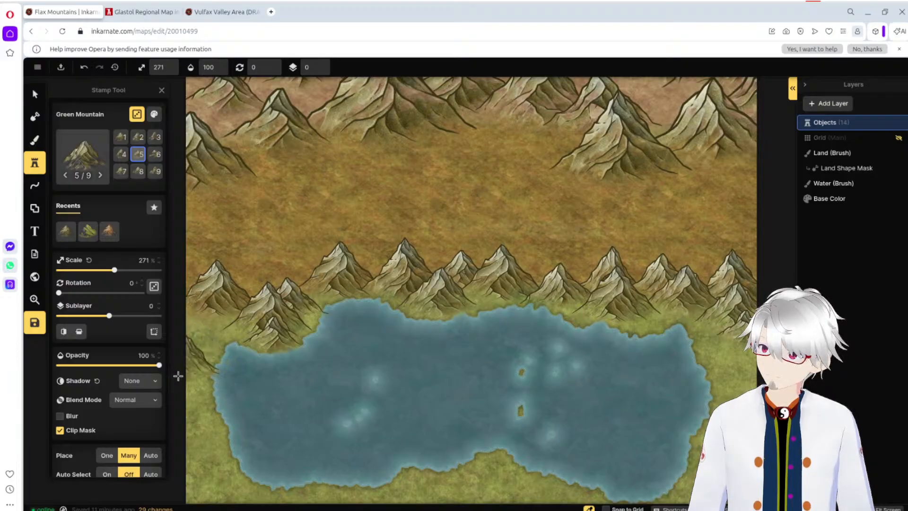
click(196, 350)
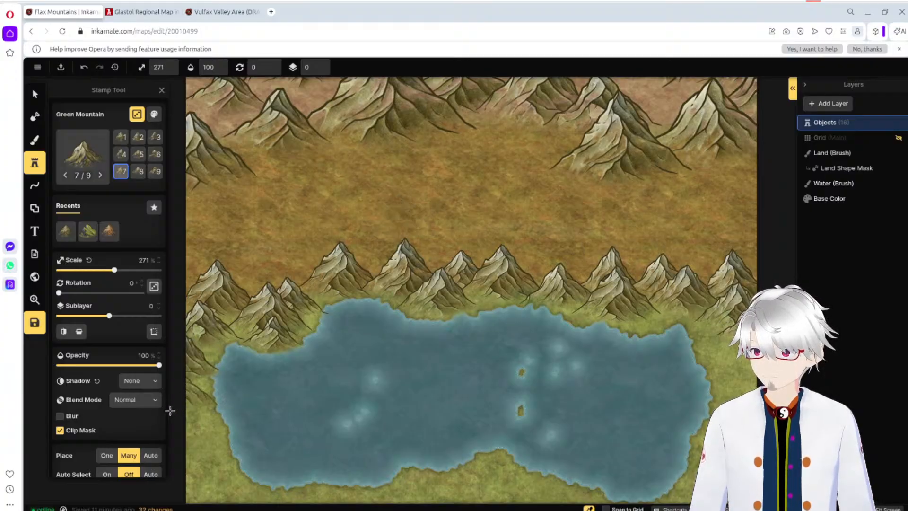
click(232, 420)
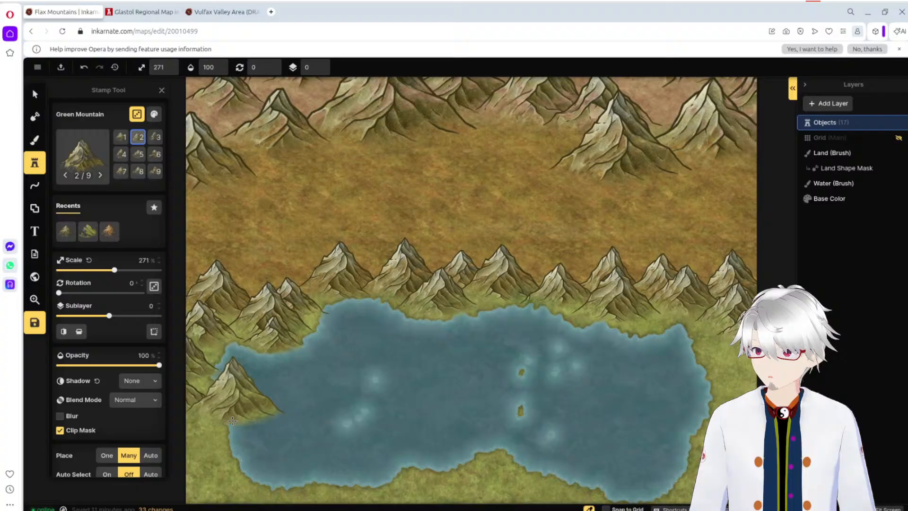
click(172, 439)
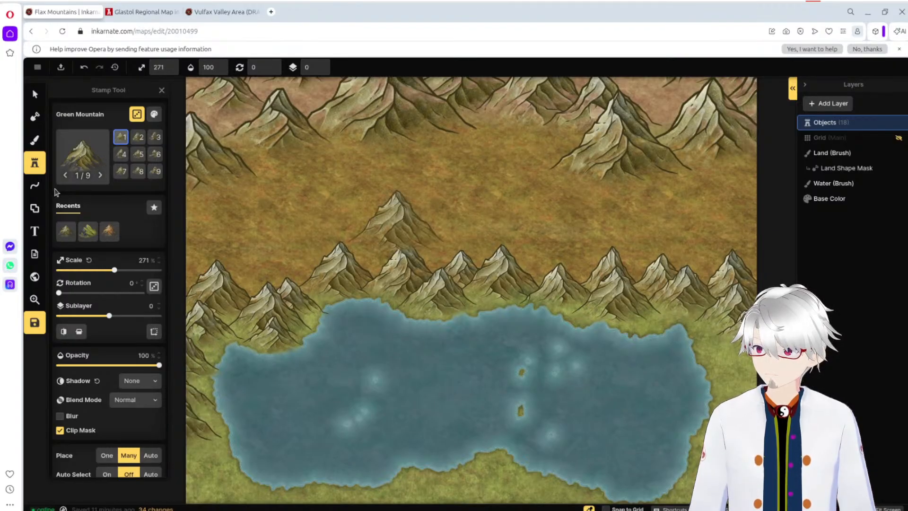
Step: Select the upper mountain stamp on the lake's western shore and move it slightly farther northwest
click(34, 94)
click(211, 389)
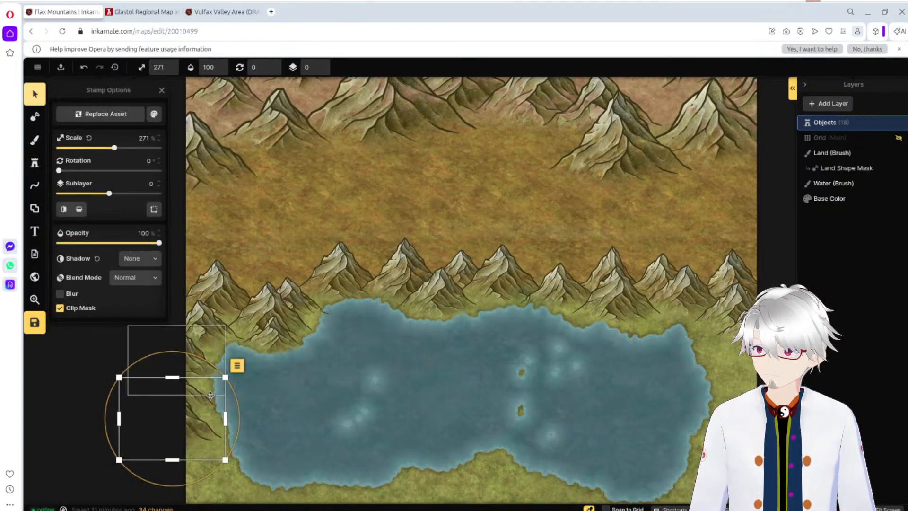
shift+click(210, 398)
shift+click(208, 373)
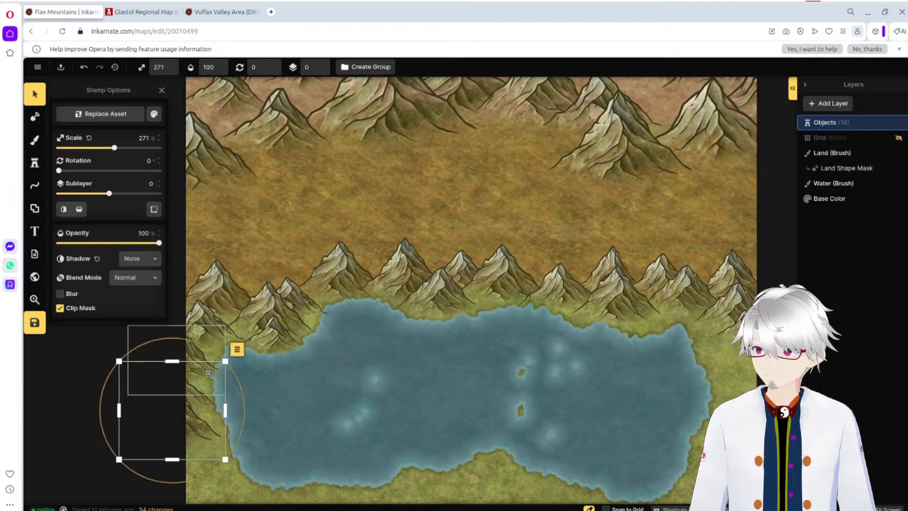
drag(208, 373, 170, 403)
click(201, 355)
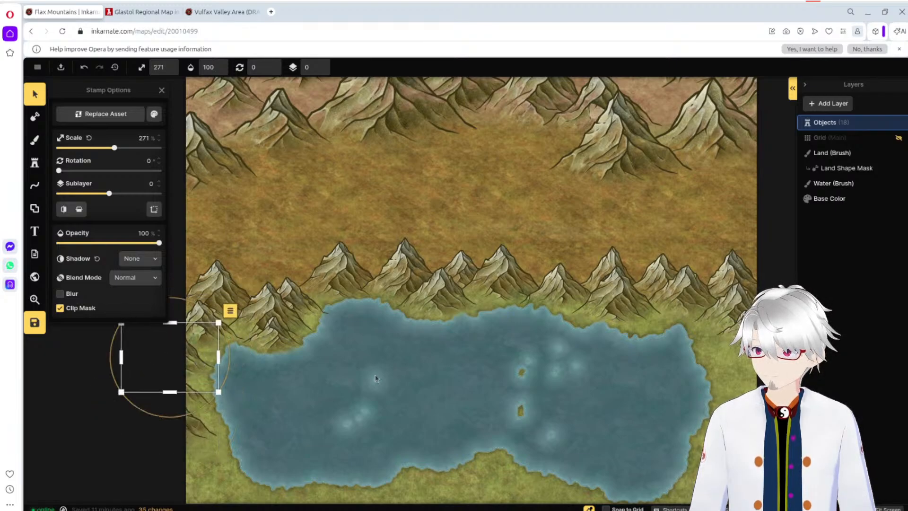
click(375, 380)
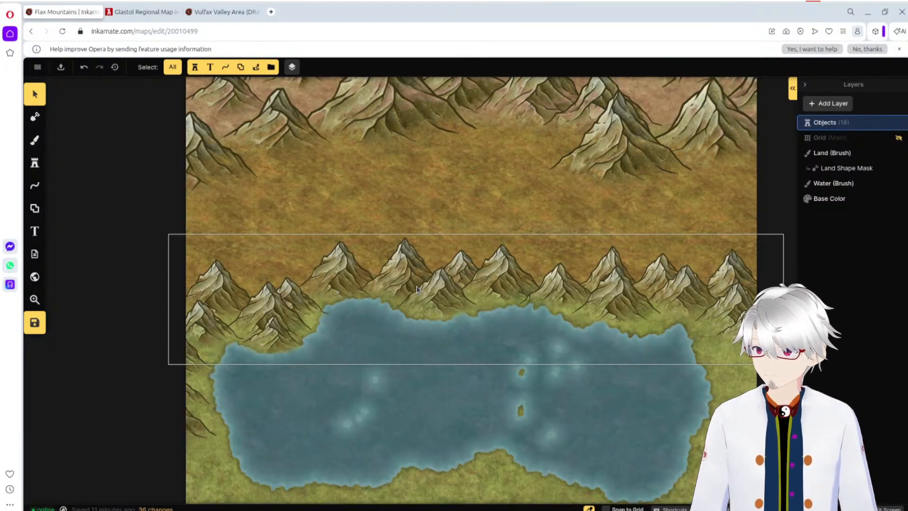
Step: Try two Green Mountain stamps at 404% scale behind the central foreground mountains, and undo both placements
click(34, 163)
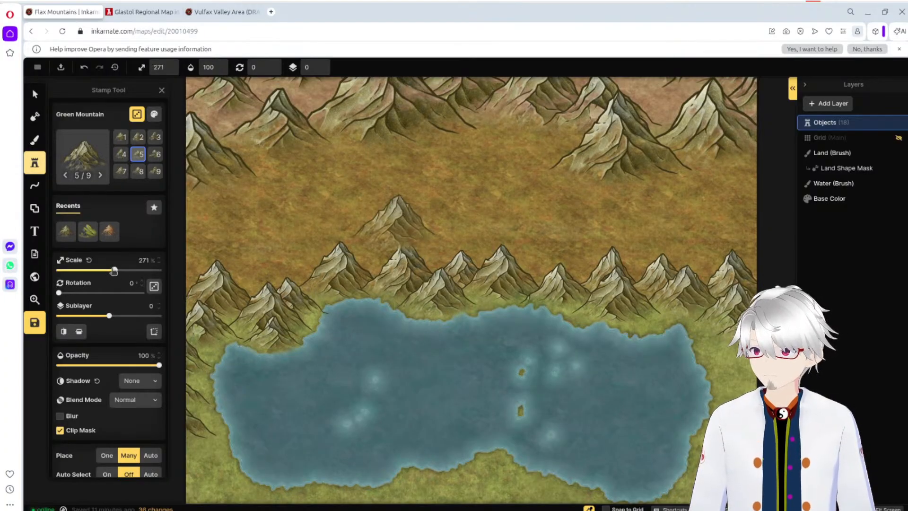
drag(113, 270, 141, 271)
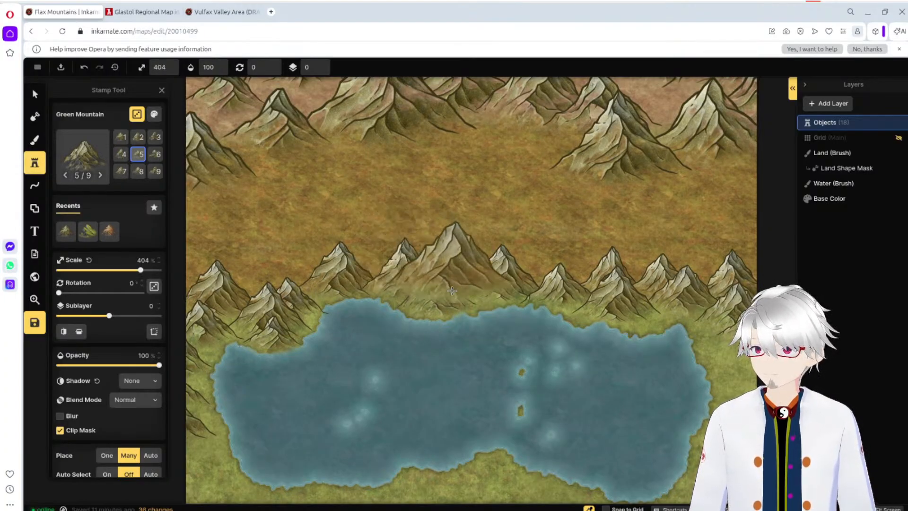
click(475, 278)
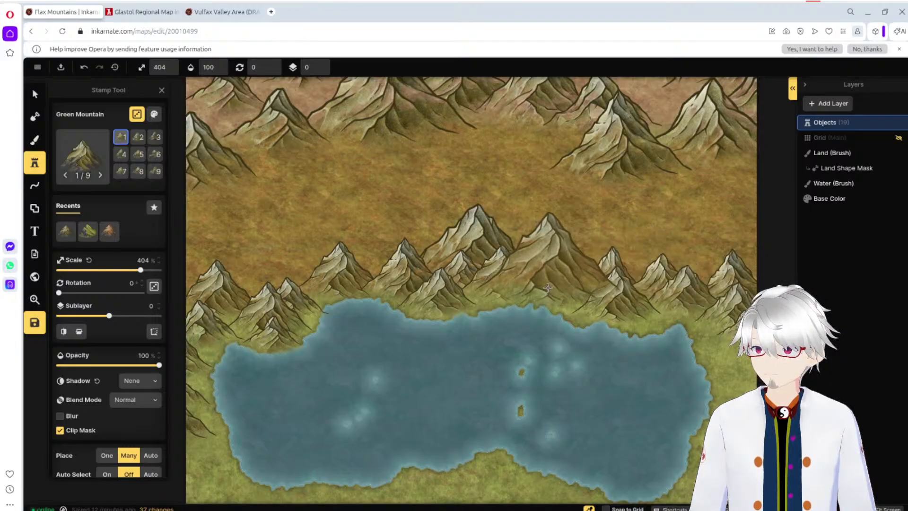
click(548, 284)
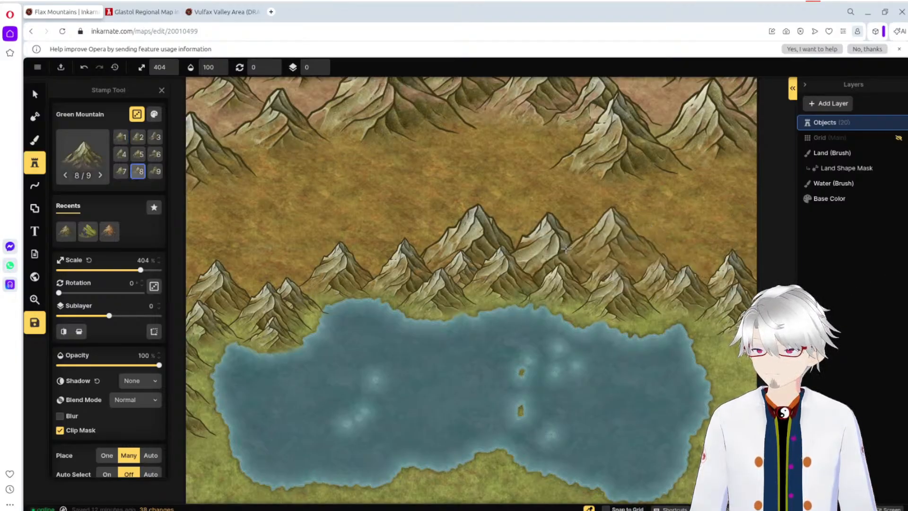
key(ctrl+z)
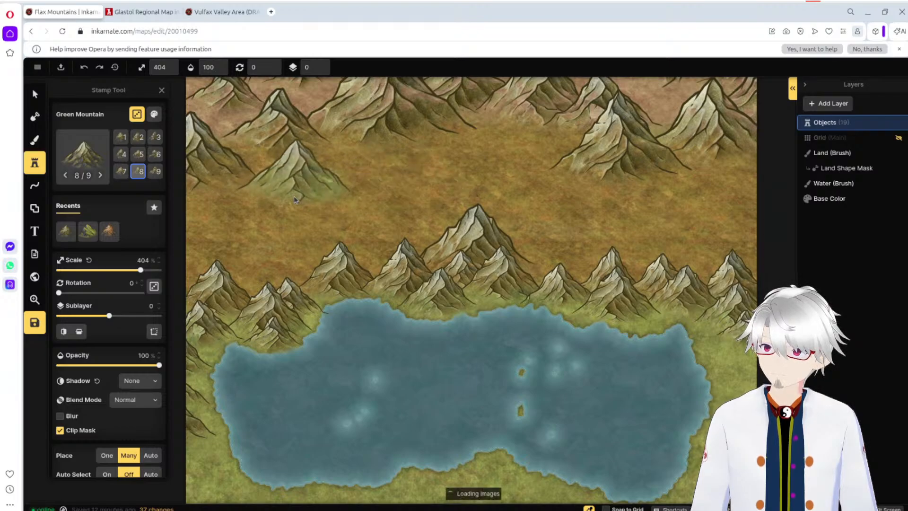
key(ctrl+z)
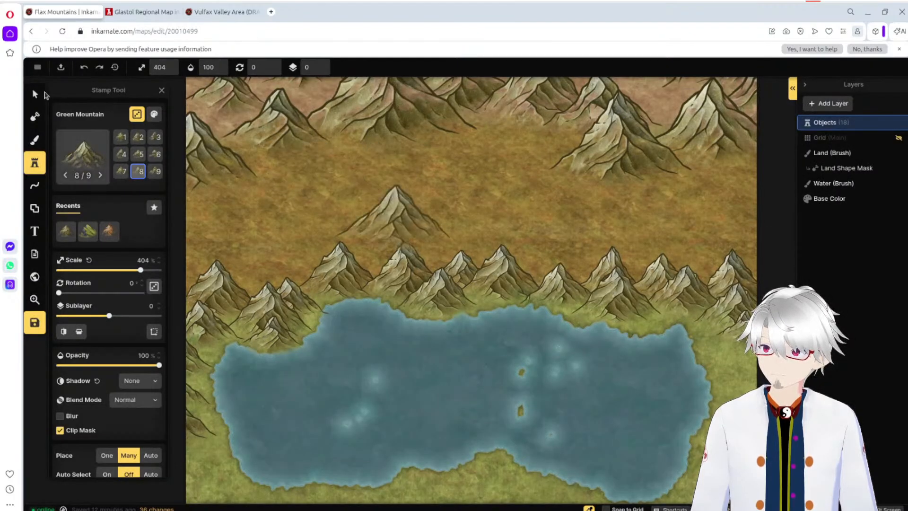
click(35, 94)
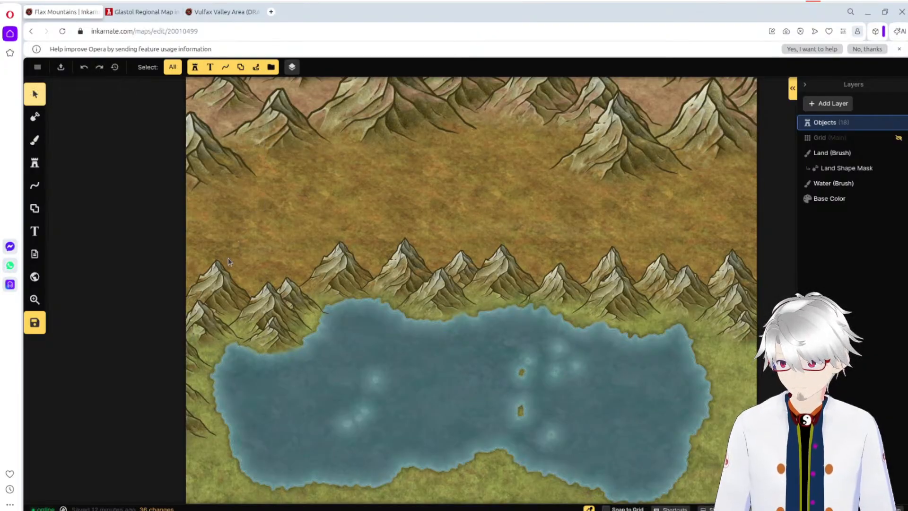
click(266, 279)
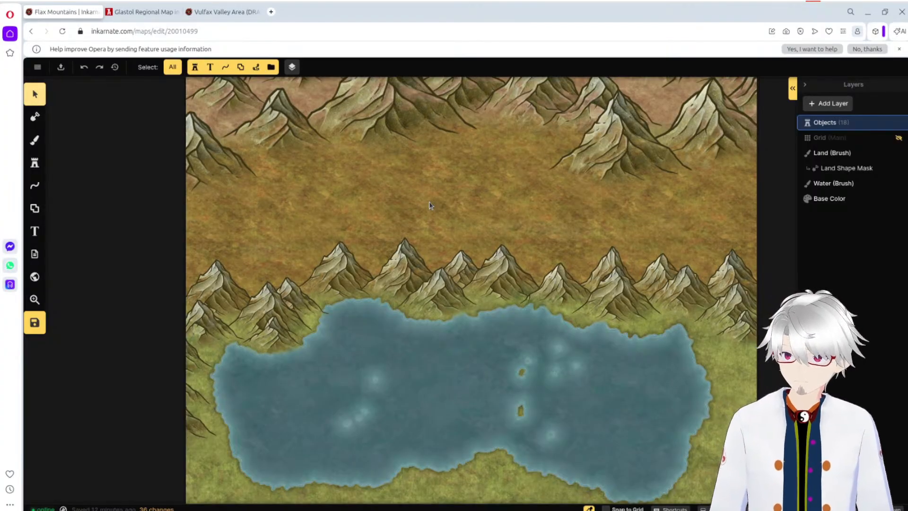
Step: Search the Fantasy World stamp catalog for hills and choose the low dark brown hills stamp from the Terrain pack
click(36, 163)
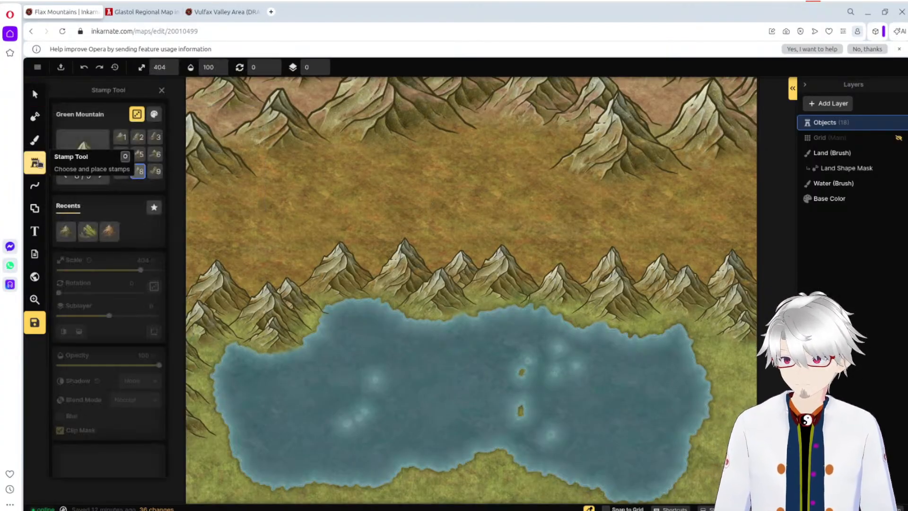
click(82, 144)
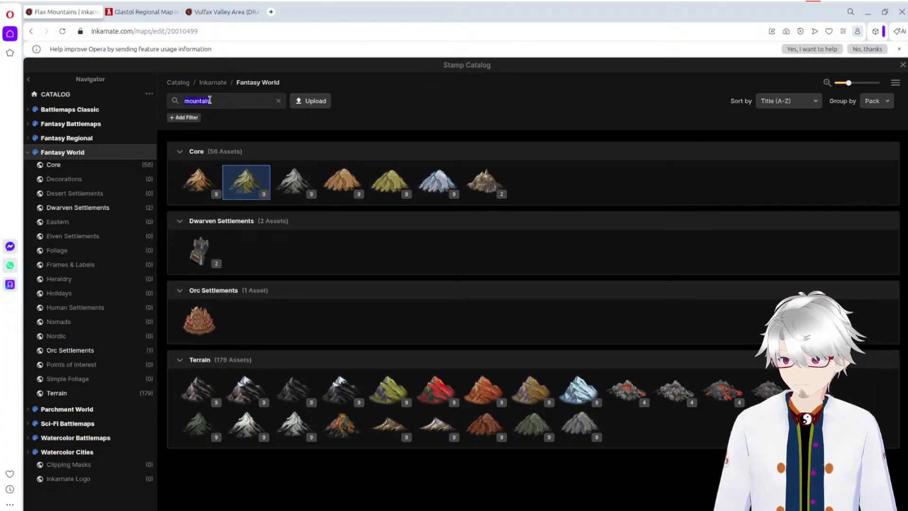
text(hill)
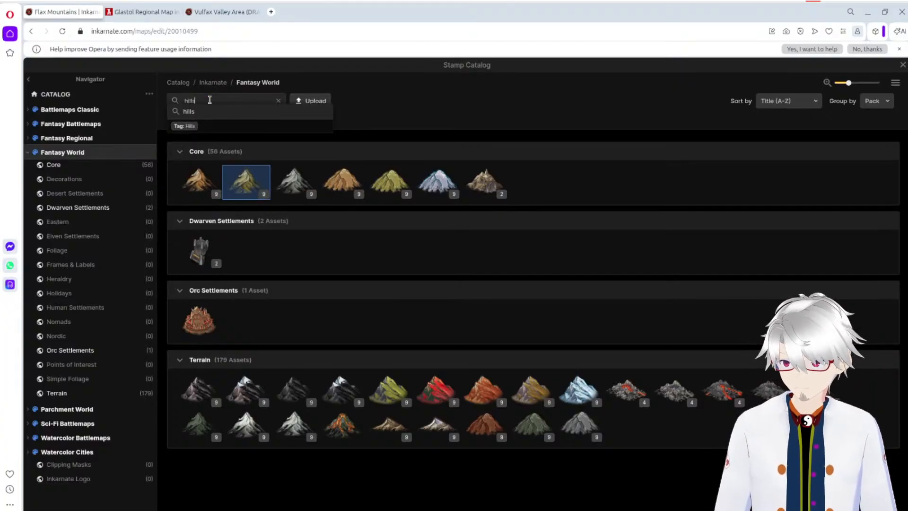
text(s)
key(Return)
mouse_move(191, 178)
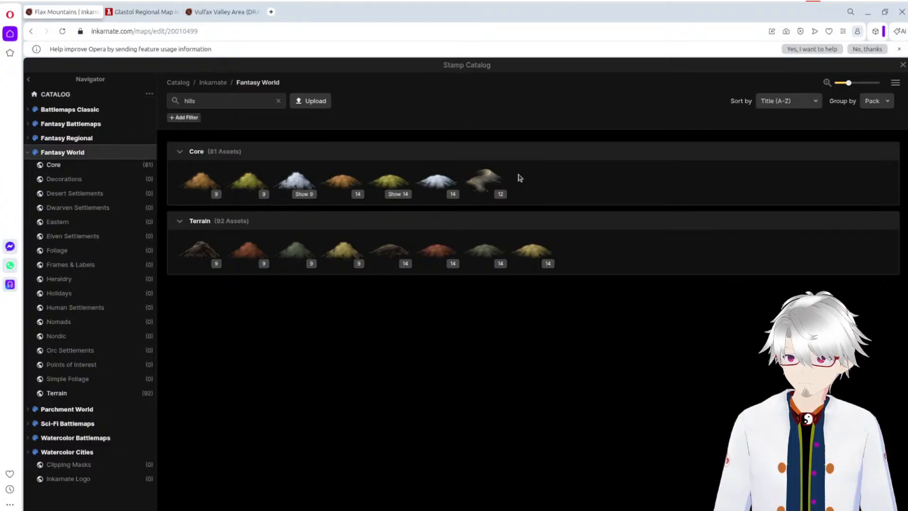
mouse_move(508, 178)
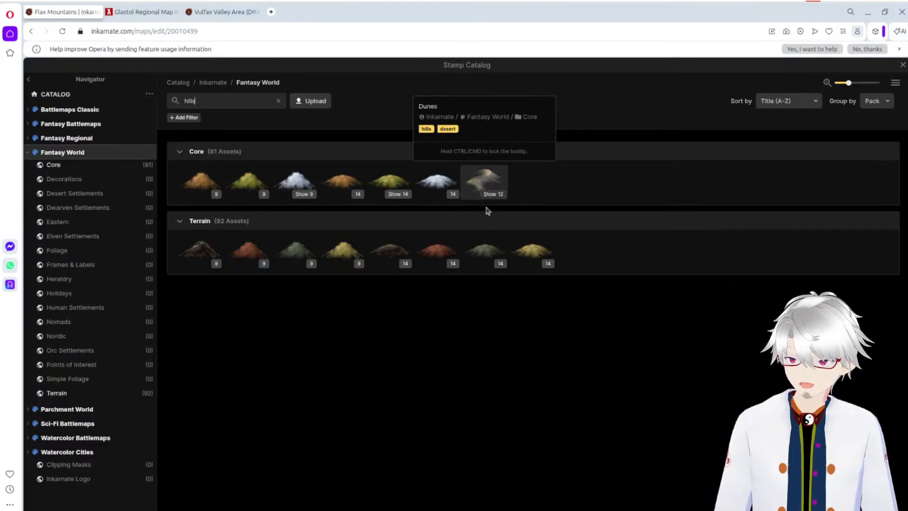
mouse_move(444, 253)
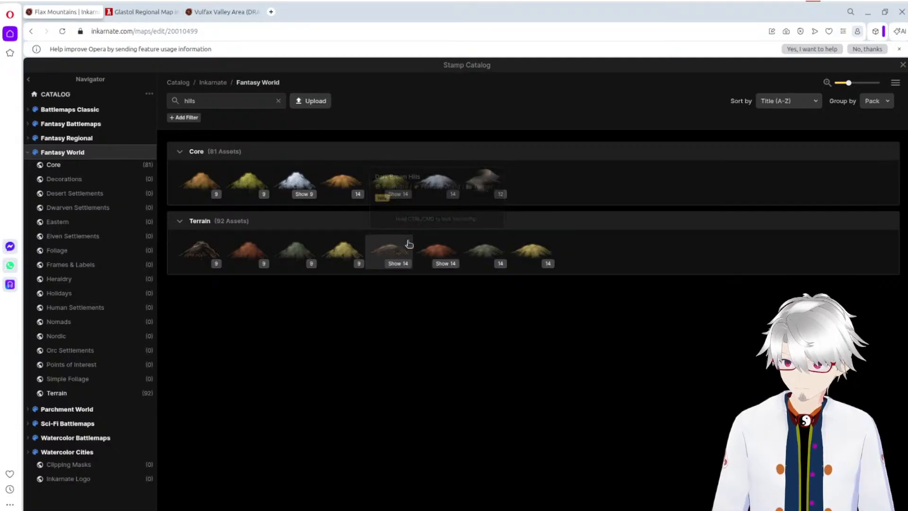
click(389, 249)
Step: Try the hill stamp at 404% scale on the central plain and in the lake, and undo both placements
click(396, 210)
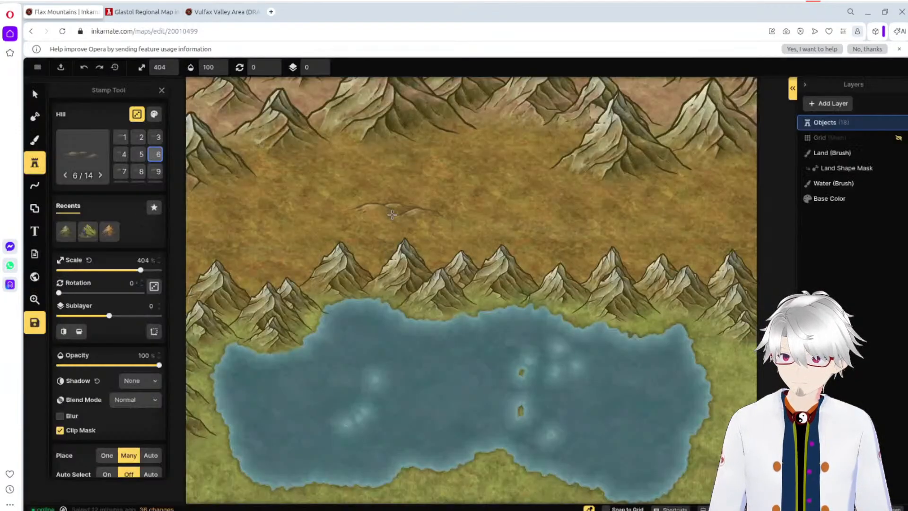
click(462, 376)
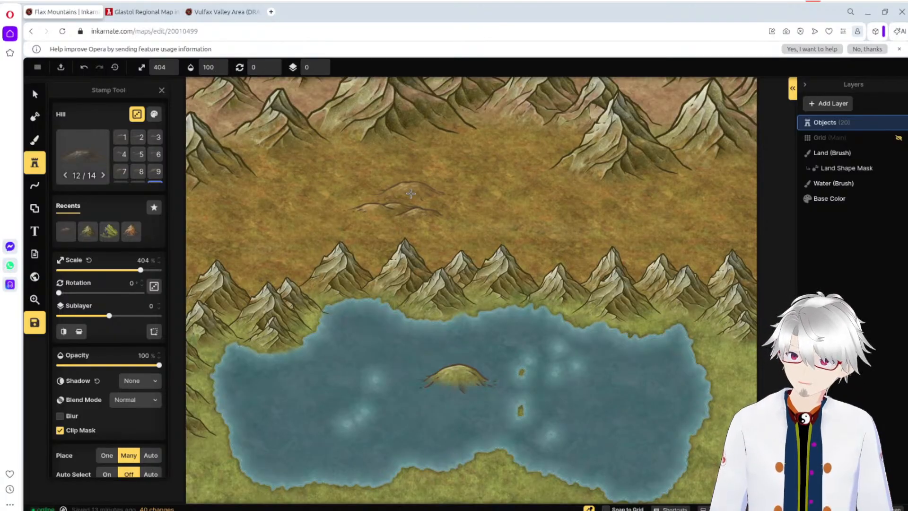
key(ctrl+z)
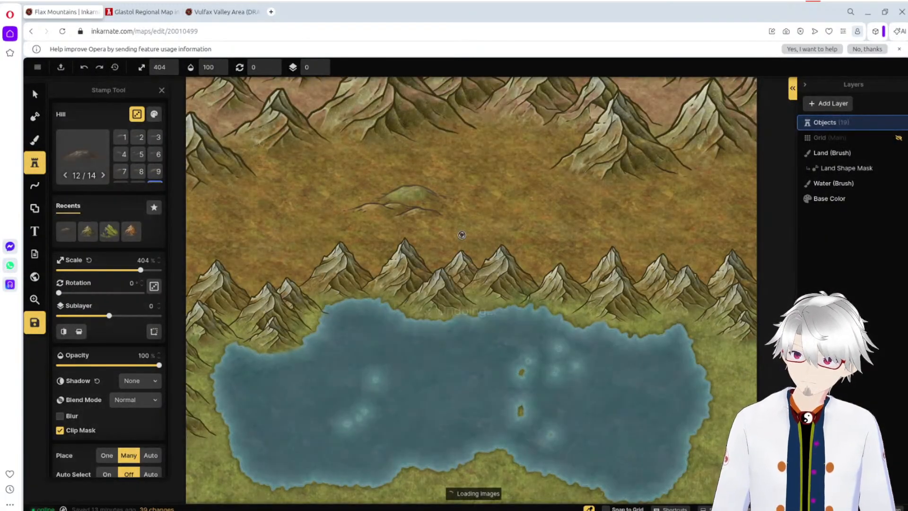
key(ctrl+z)
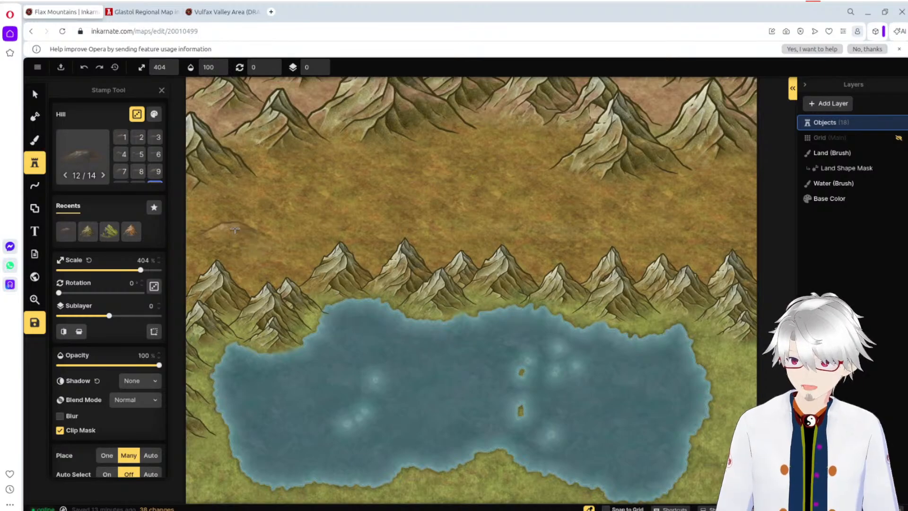
Step: Set the hill stamp scale to 225% and add seven hills around the western and central peaks of the foreground mountains
drag(142, 271, 106, 272)
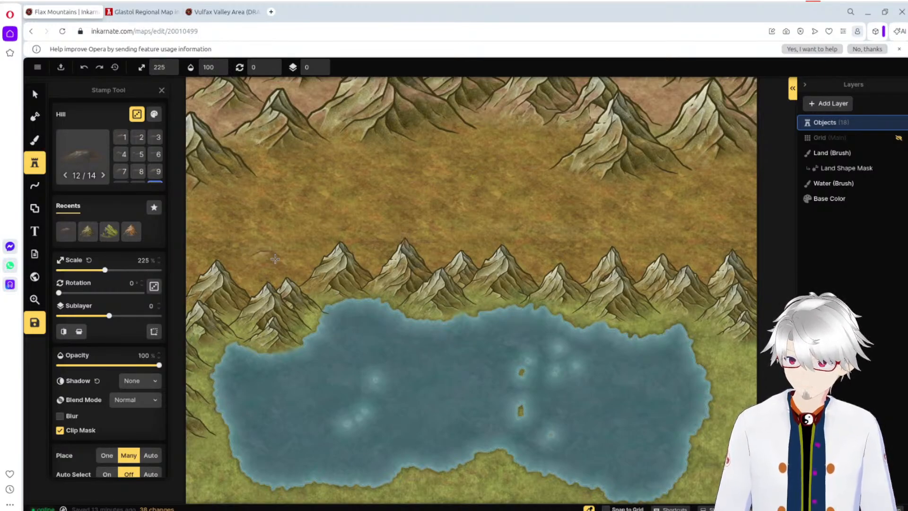
click(248, 288)
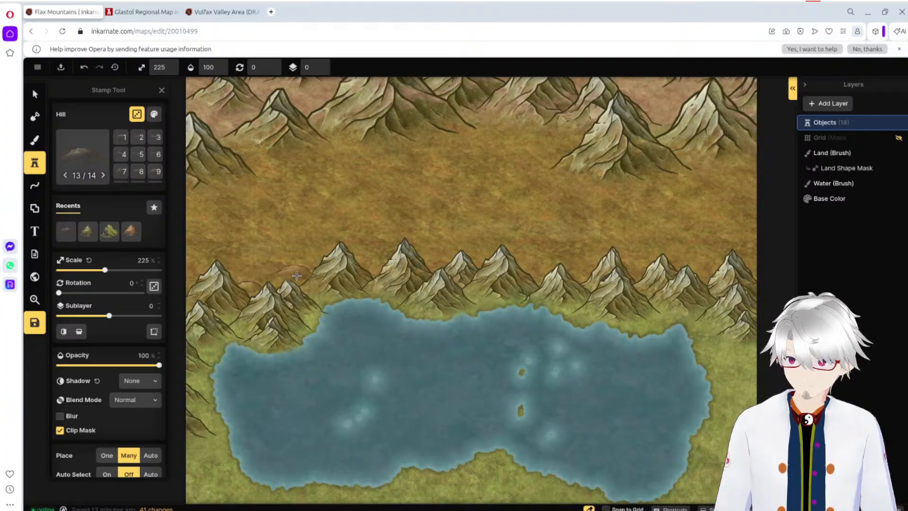
click(294, 272)
click(294, 272)
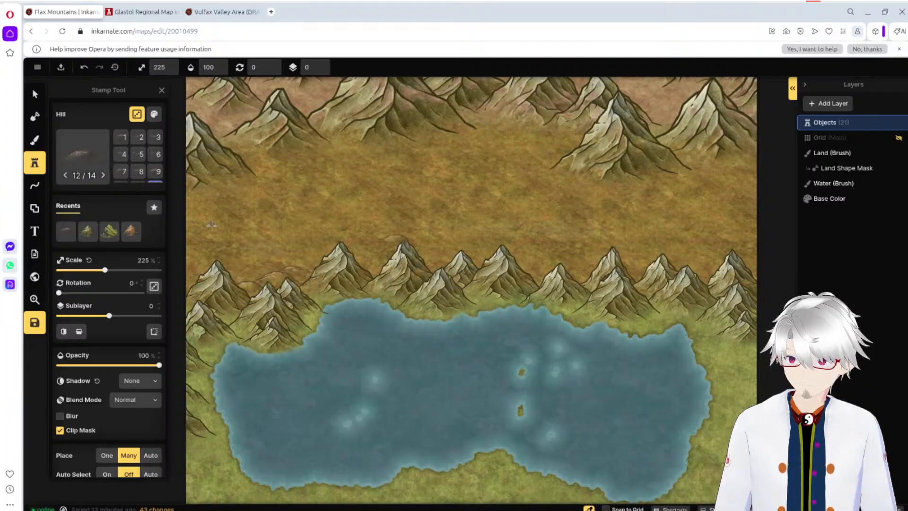
click(195, 274)
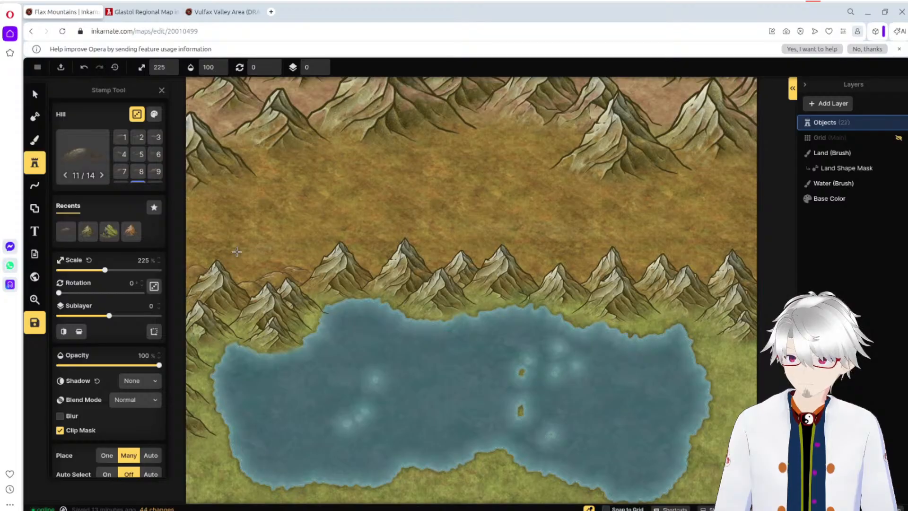
click(227, 268)
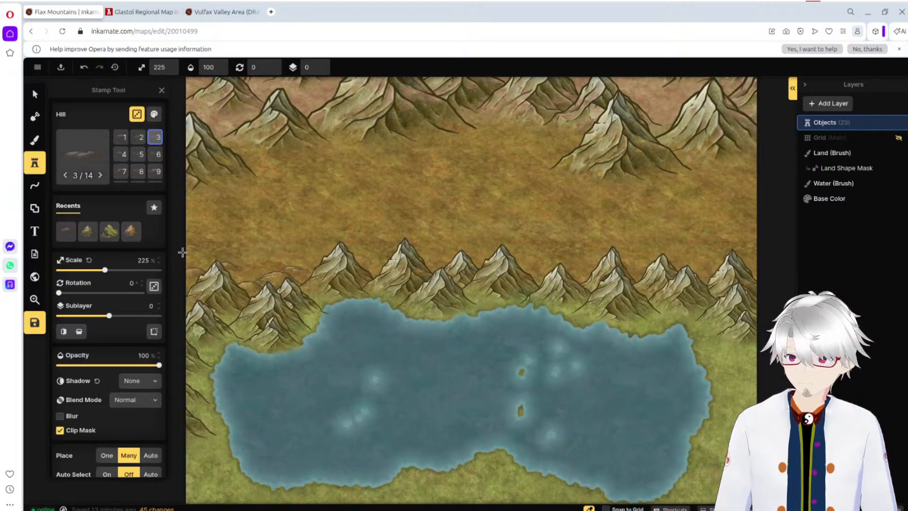
click(196, 259)
click(412, 263)
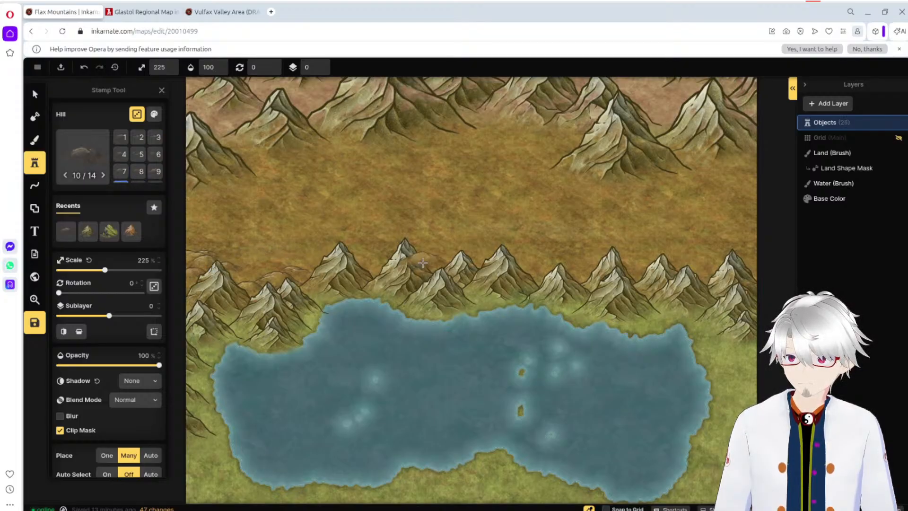
Step: Add six hill stamps at 225% scale between the central peaks of the foreground mountains
click(373, 272)
click(379, 259)
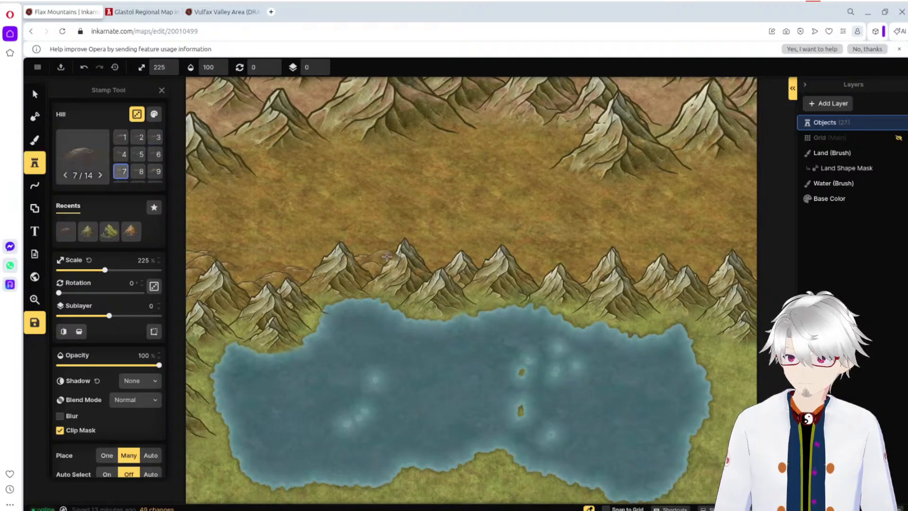
click(541, 266)
click(431, 263)
click(448, 270)
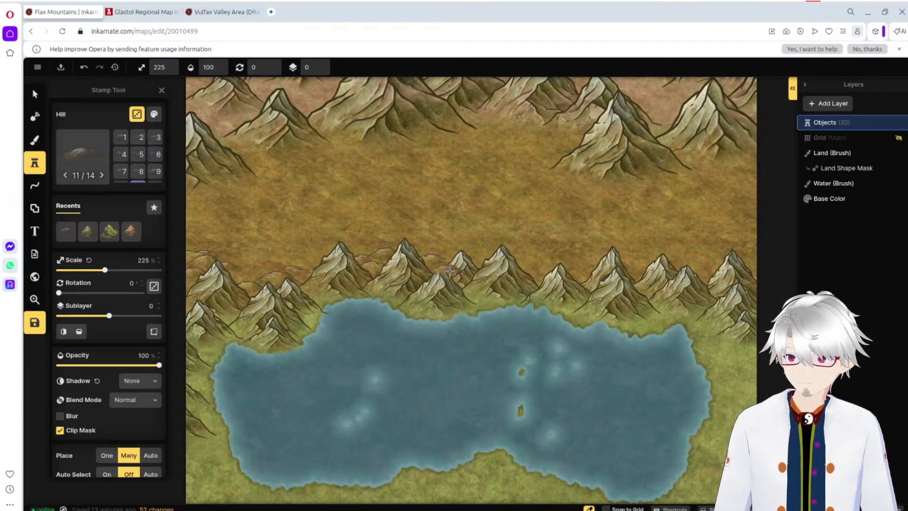
click(494, 272)
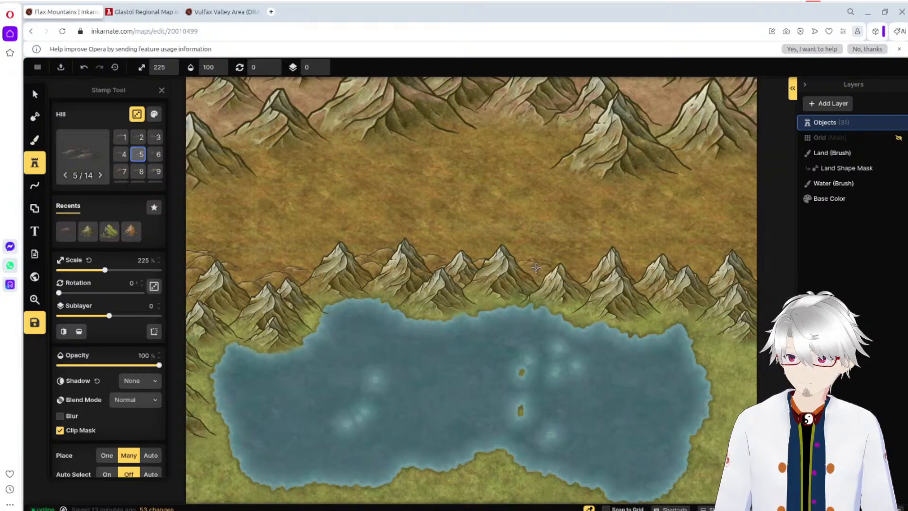
Step: Add ten more hill stamps at 225% scale around the eastern foreground peaks, continuing to the map's east edge
click(564, 280)
click(564, 278)
click(583, 275)
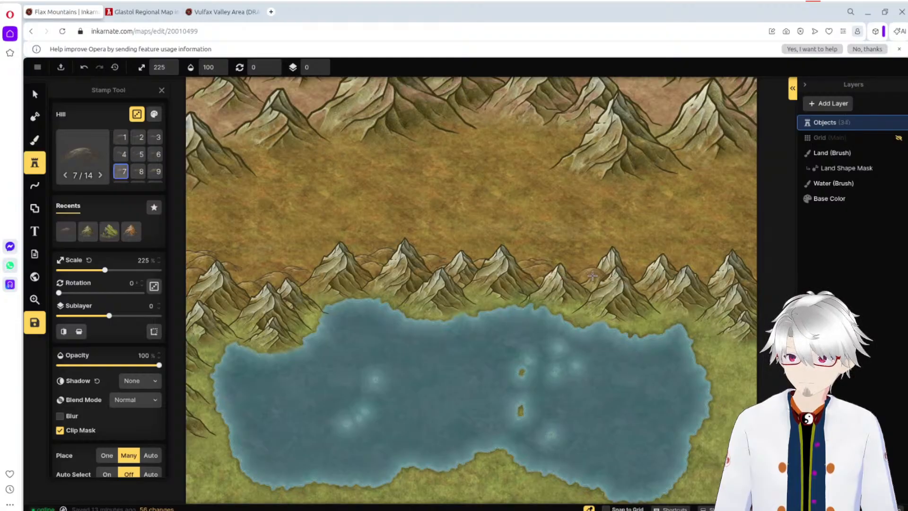
click(638, 272)
click(643, 274)
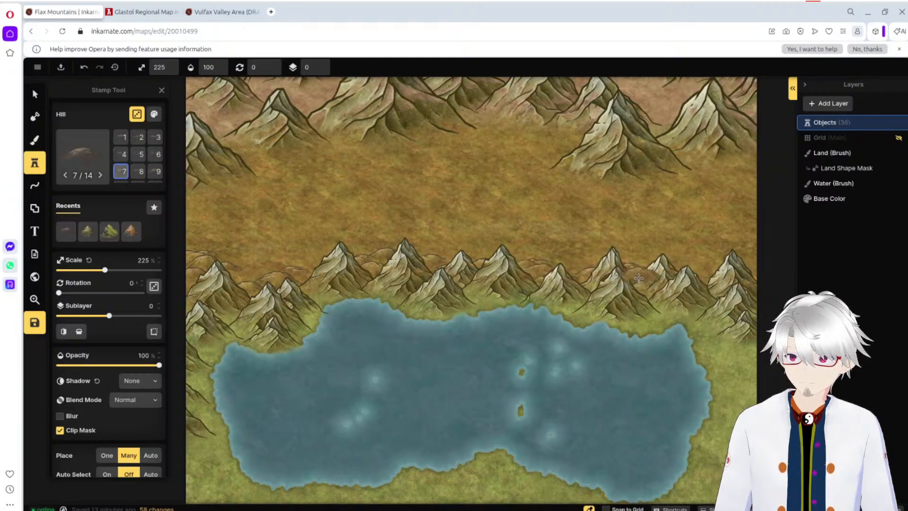
click(697, 269)
click(686, 270)
click(714, 280)
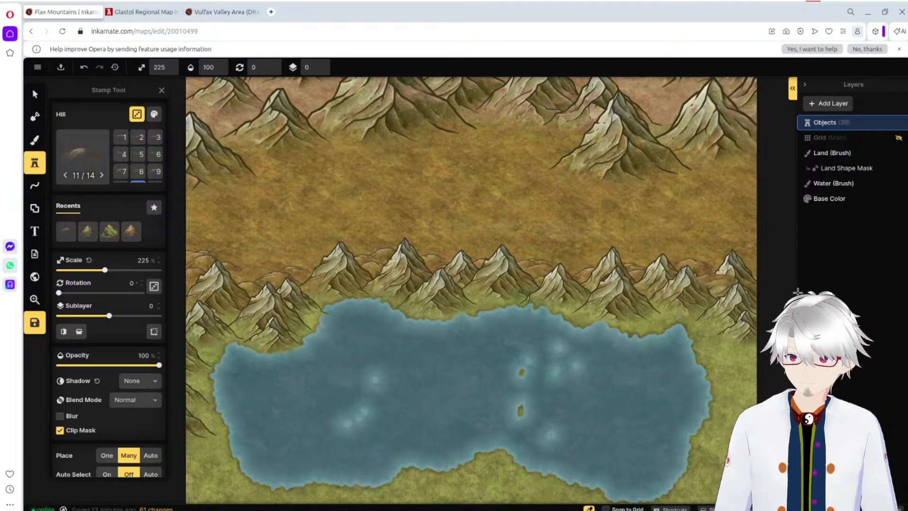
click(755, 269)
click(745, 265)
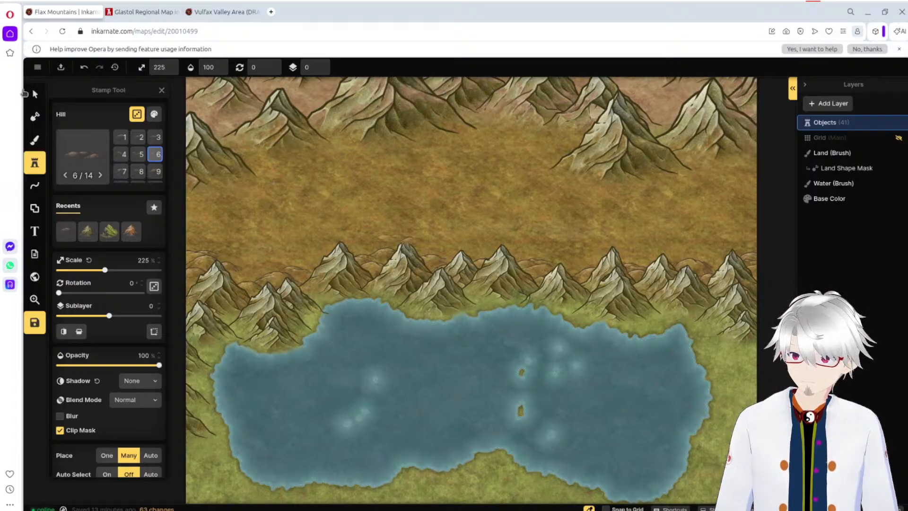
Step: Select all the northern mountains together and move them south onto the dry-grass plain
click(35, 94)
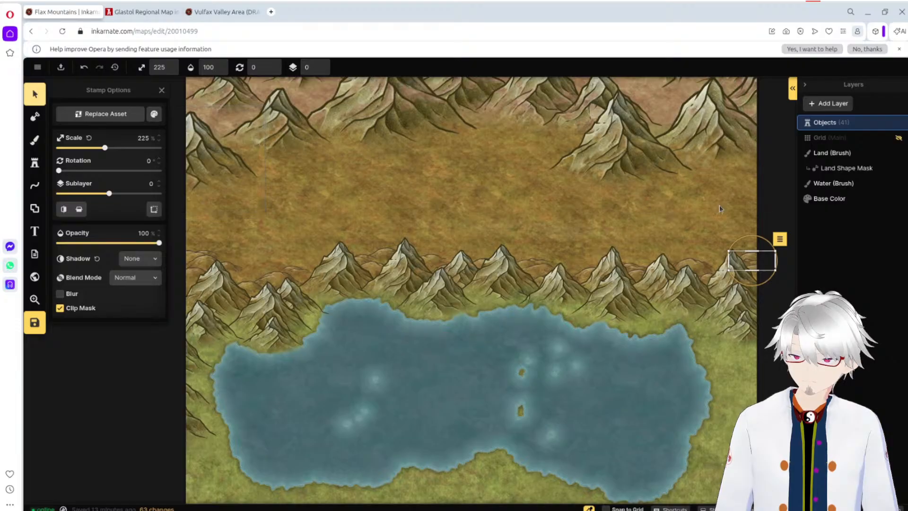
click(746, 206)
drag(782, 210, 156, 77)
drag(281, 128, 291, 183)
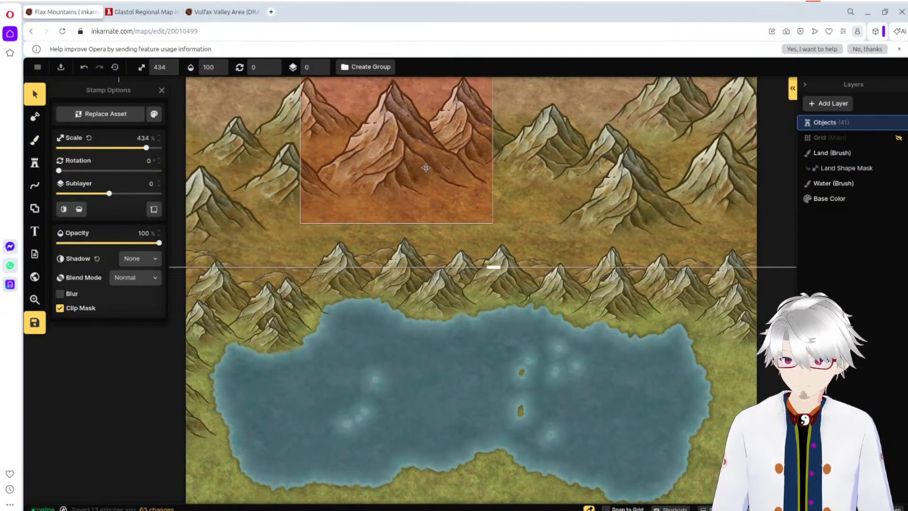
Step: Try a pasted copy of the northern mountains in a different position over the plain, and undo it
key(ctrl+v)
drag(624, 184, 384, 65)
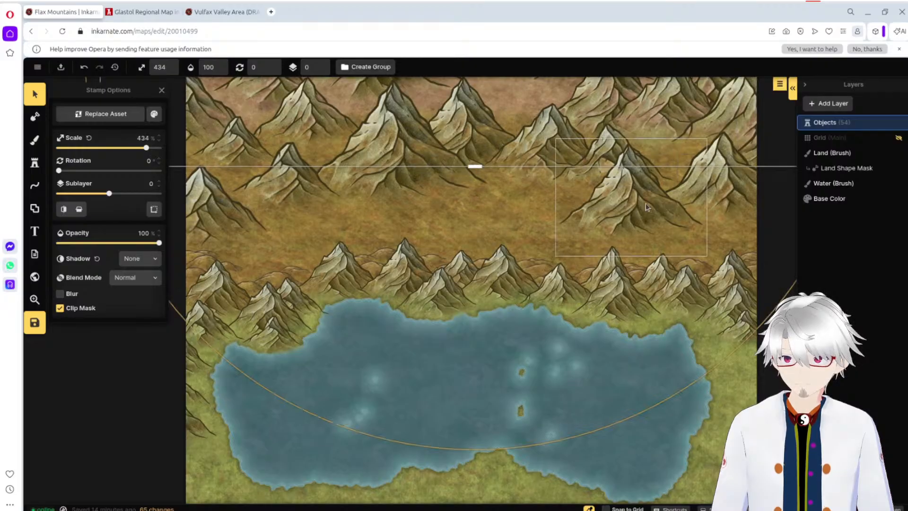
key(ctrl+z)
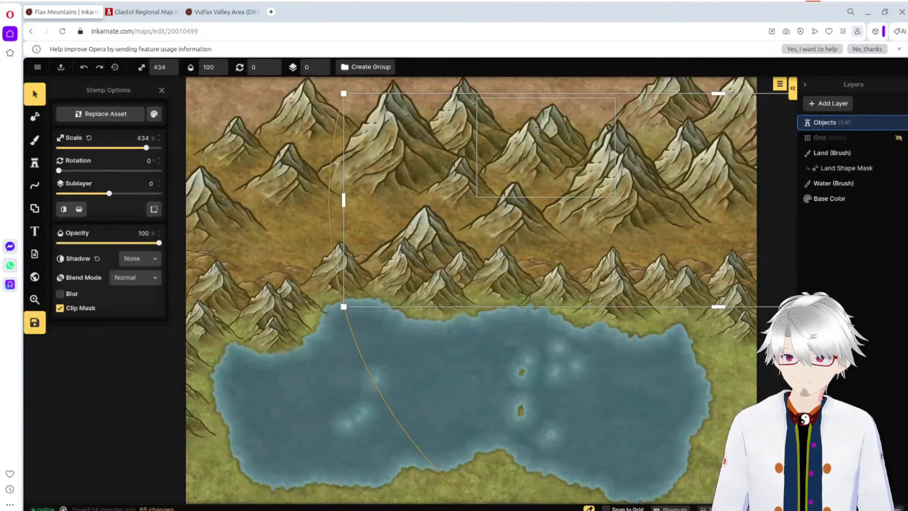
key(ctrl+z)
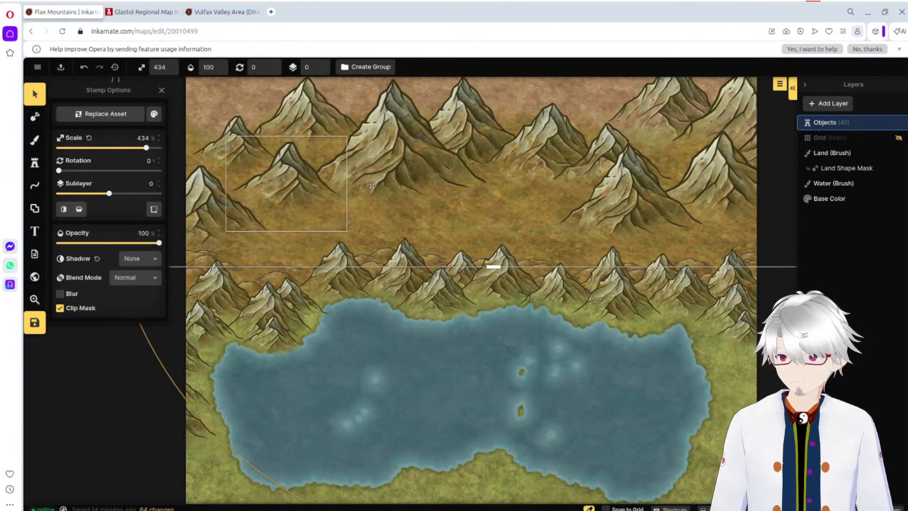
Step: Hide the stamp options, select all 13 northern mountains and group them as Backdrop Mountains
click(284, 183)
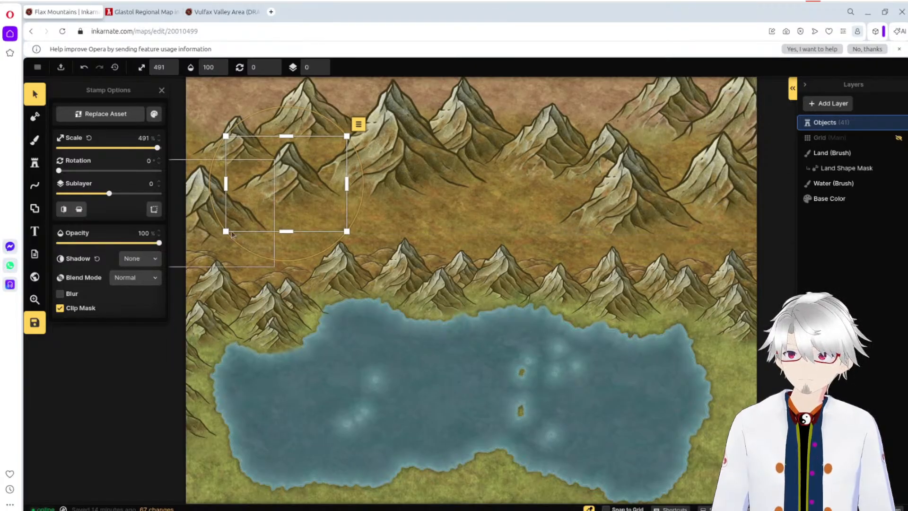
click(162, 90)
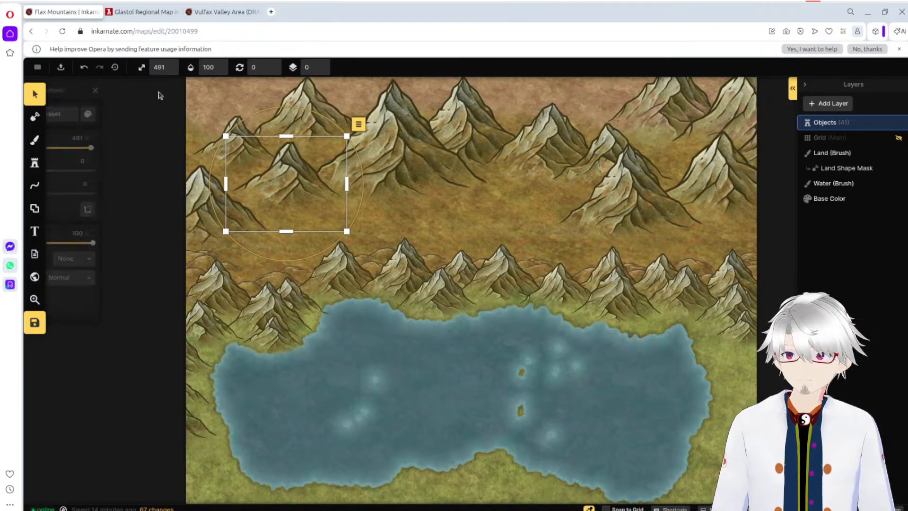
drag(419, 195, 776, 203)
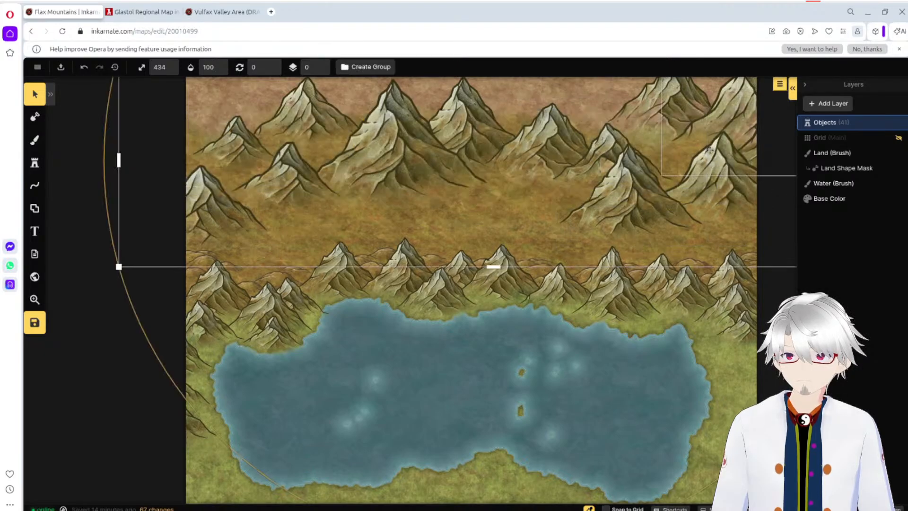
click(780, 83)
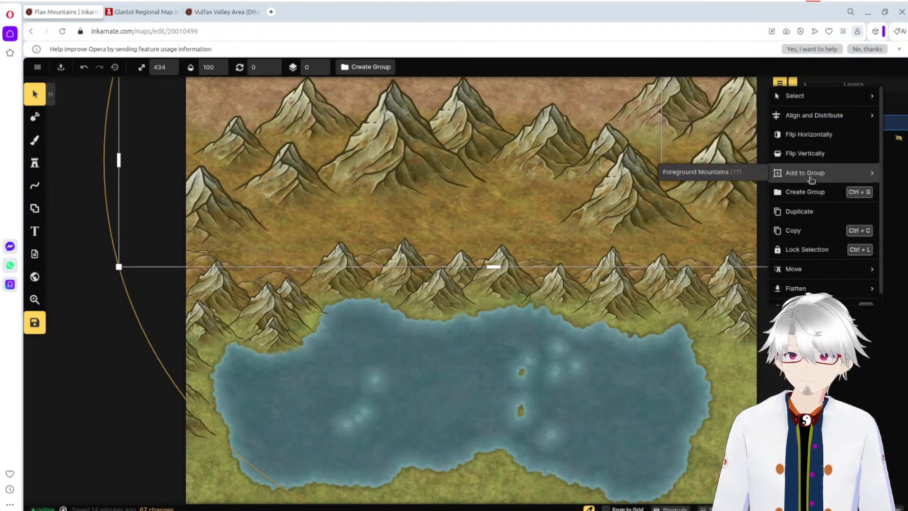
click(813, 191)
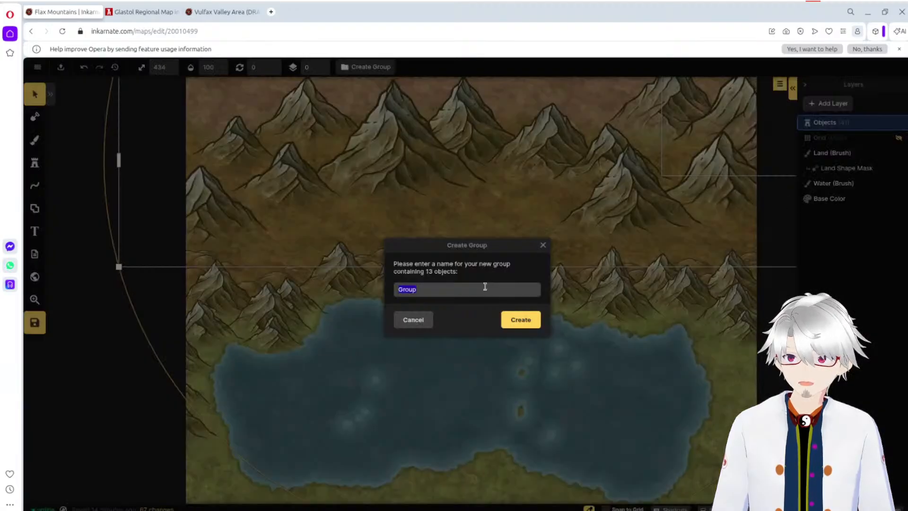
text(Backd)
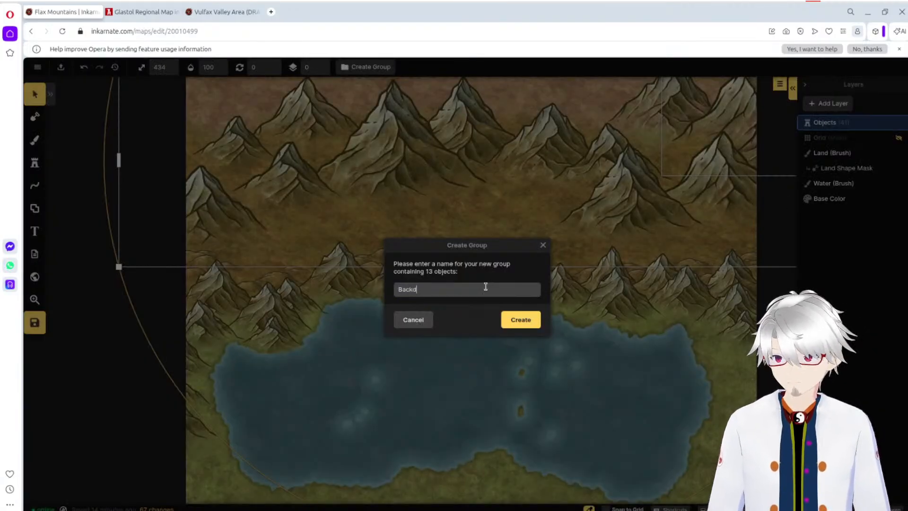
text(rop Mountains)
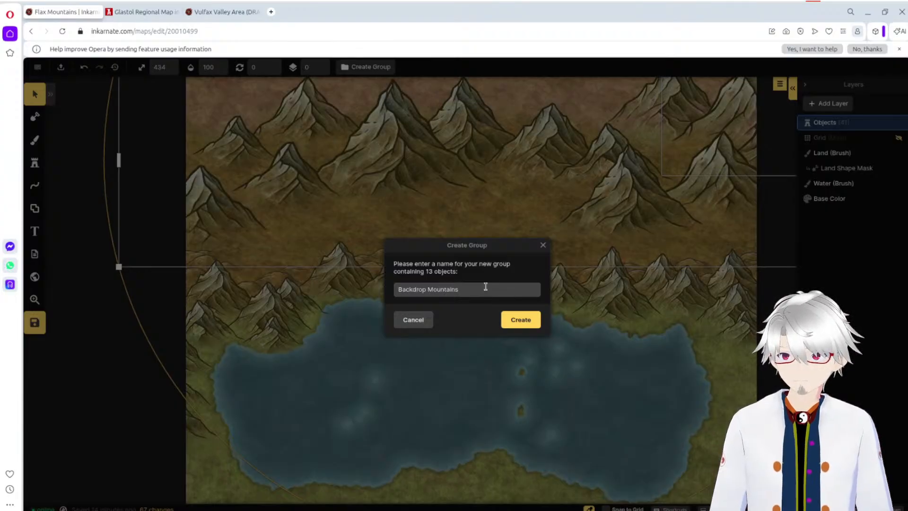
key(Return)
Step: Move the Backdrop Mountains group slightly north and save the map
drag(385, 149, 412, 136)
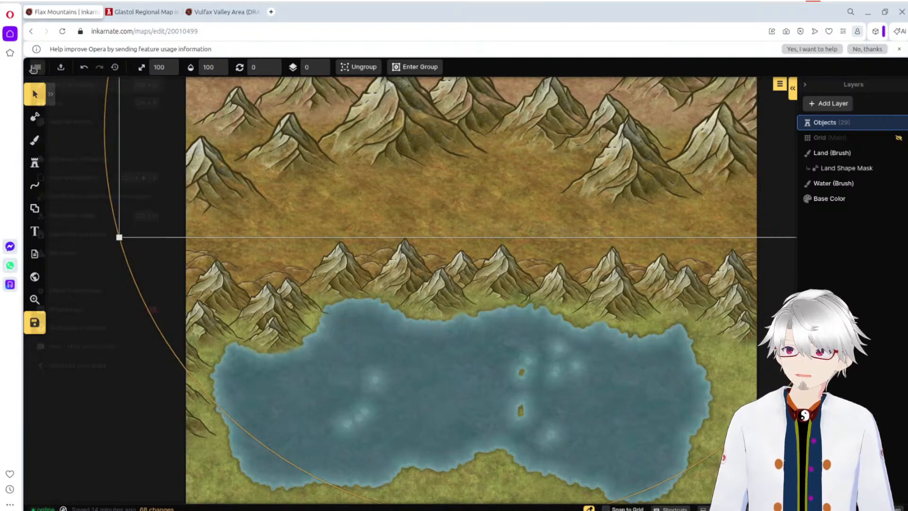
click(38, 67)
click(95, 104)
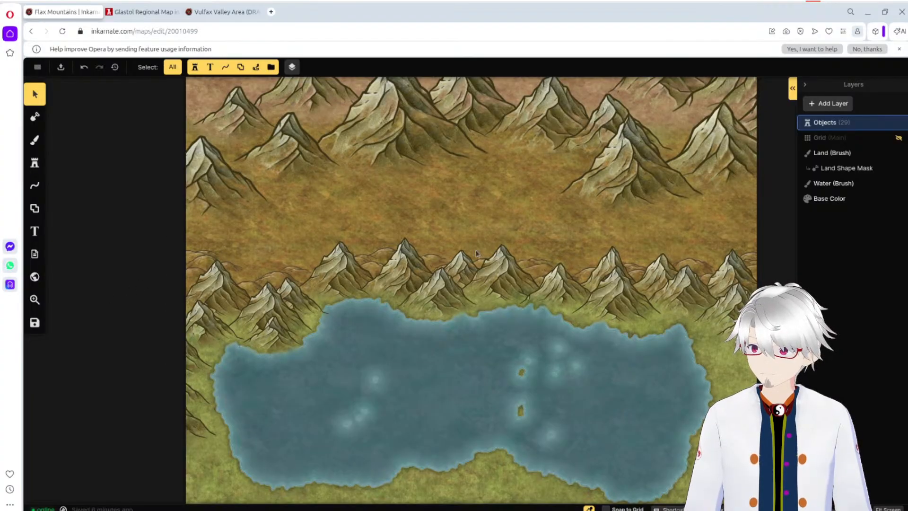
Step: Collapse the layer list and examine the foreground mountains, hills, lake shore and northern range up close
scroll(497, 248, up, 1)
scroll(498, 249, up, 2)
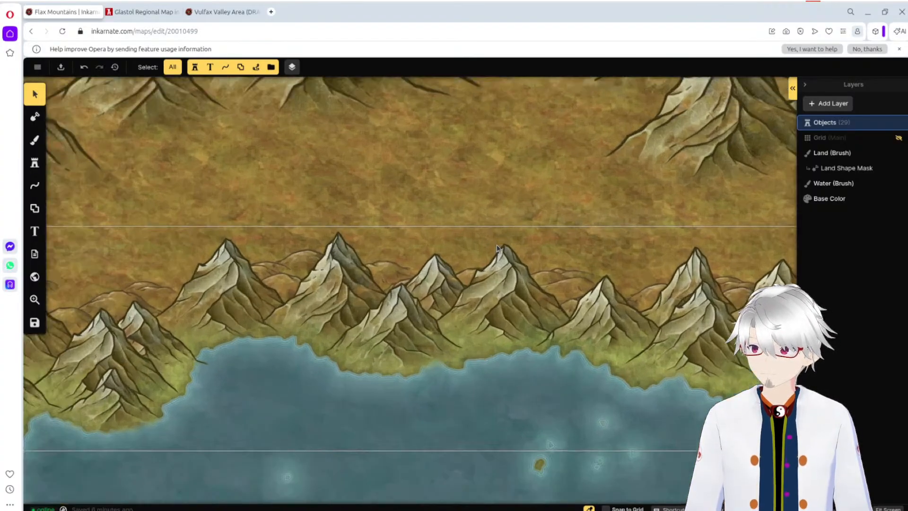
click(804, 88)
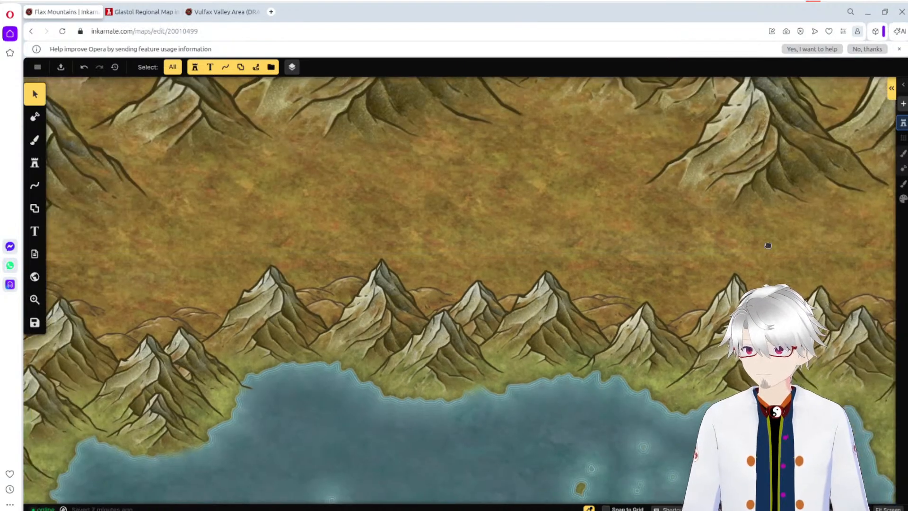
scroll(745, 260, down, 3)
drag(679, 305, 546, 276)
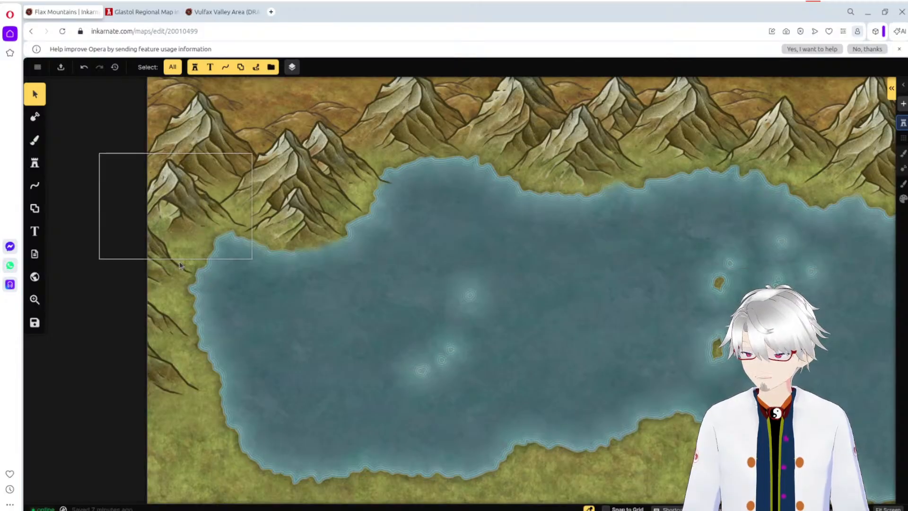
drag(308, 321, 64, 482)
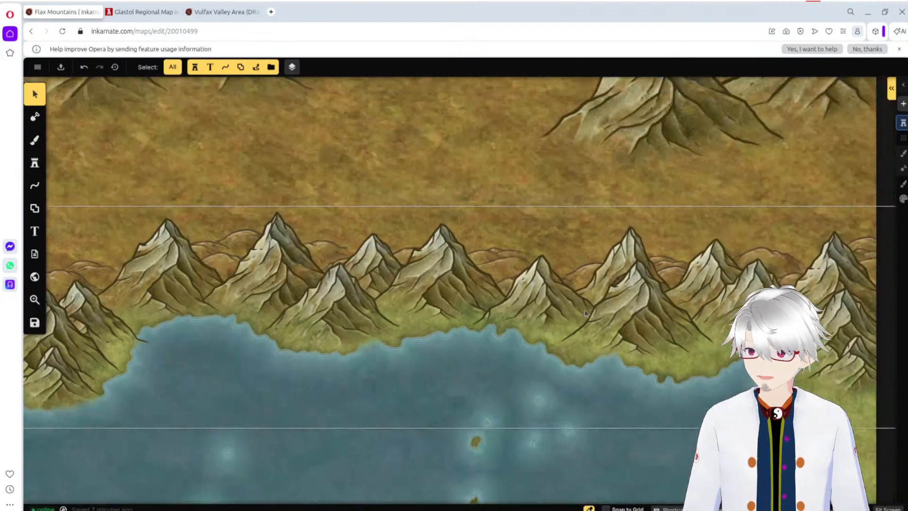
drag(831, 374, 632, 278)
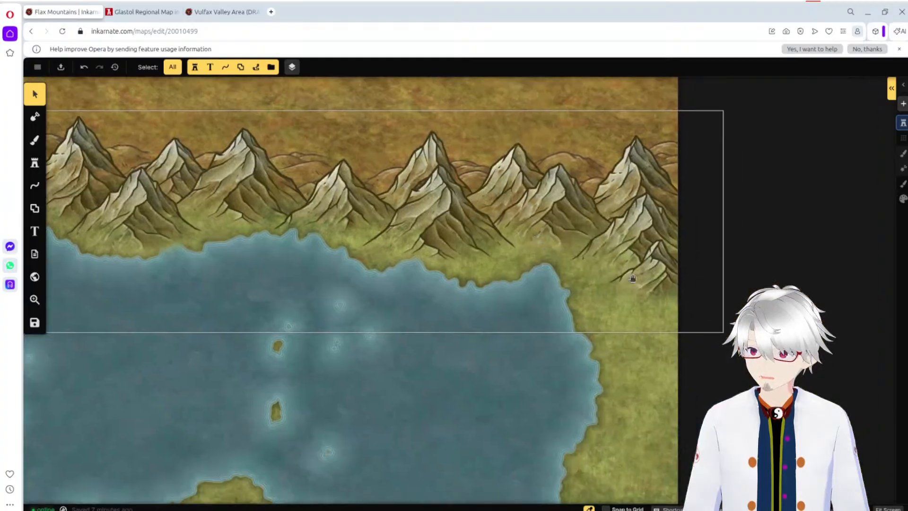
drag(468, 376, 664, 201)
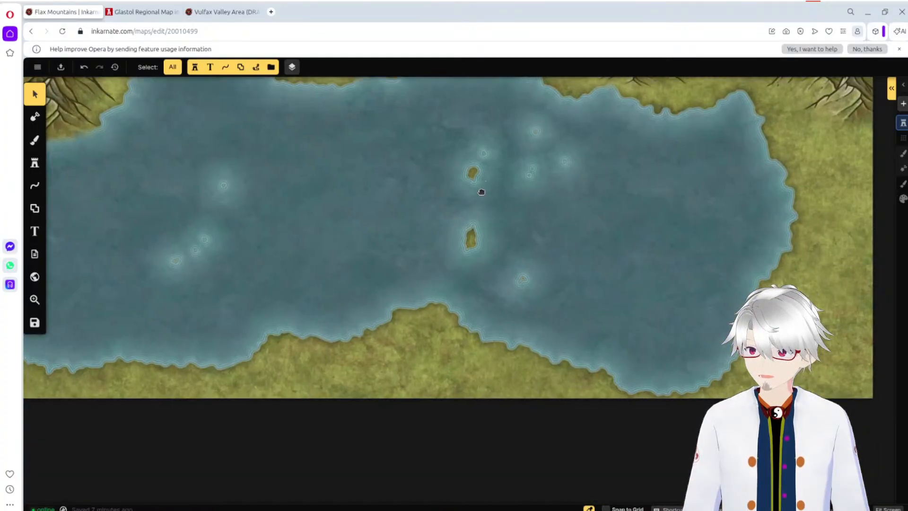
drag(481, 192, 505, 501)
drag(587, 252, 498, 411)
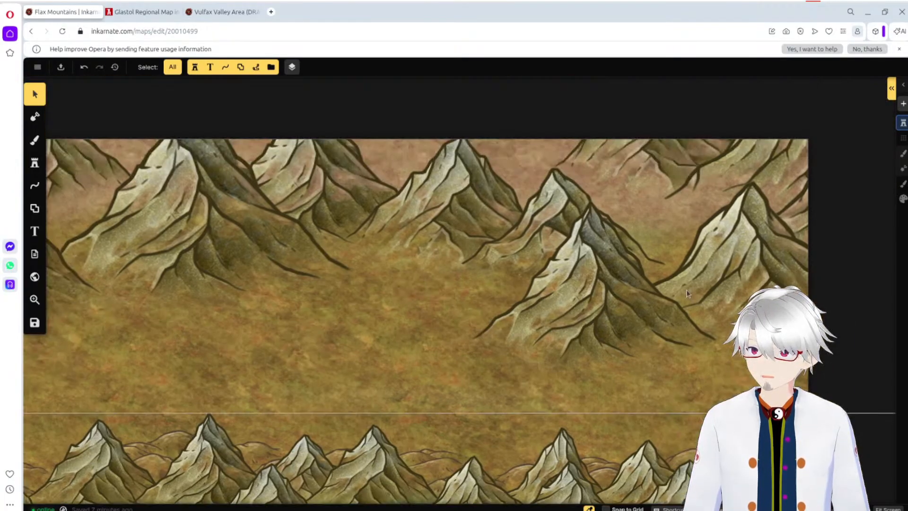
Step: Move the Backdrop Mountains group a little farther north and deselect it
click(592, 301)
drag(592, 302, 591, 263)
click(582, 412)
Step: Examine the open plain between the northern and foreground mountains from west to east
drag(347, 380, 688, 314)
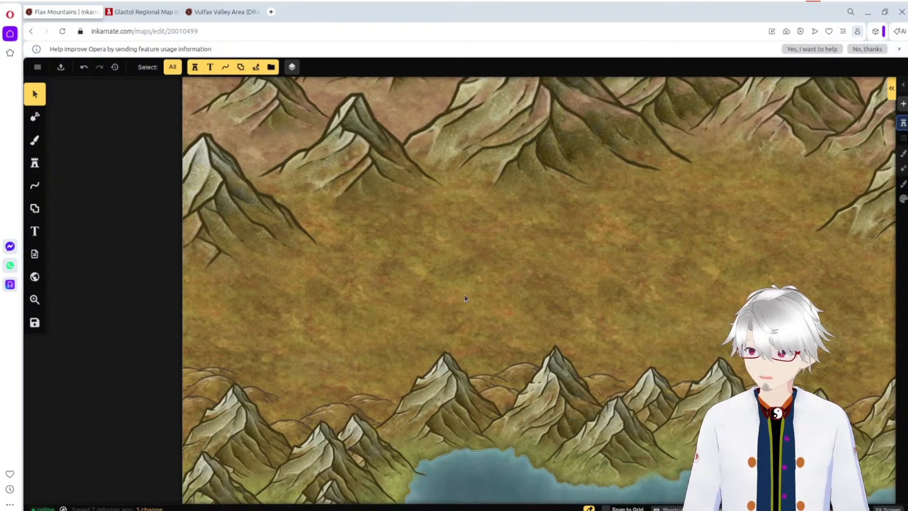
drag(662, 299, 259, 282)
drag(576, 319, 696, 406)
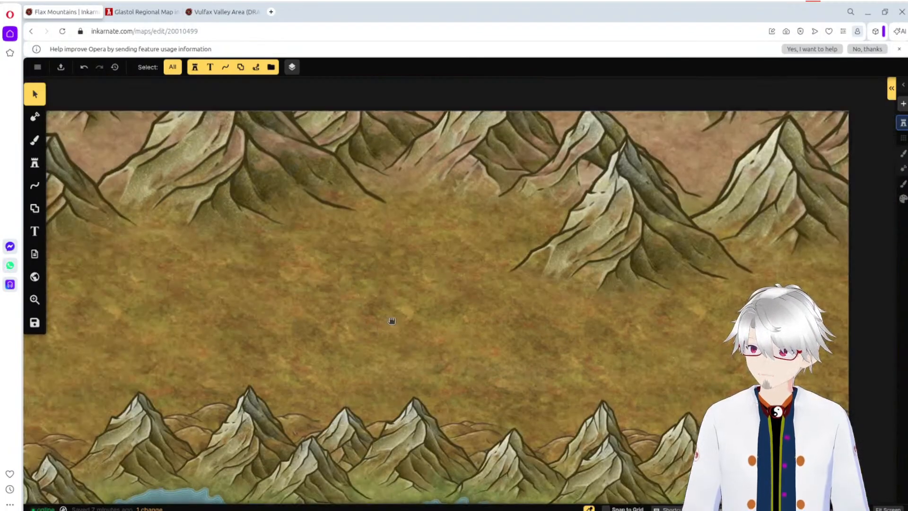
drag(391, 319, 269, 253)
drag(578, 266, 672, 242)
drag(284, 279, 611, 323)
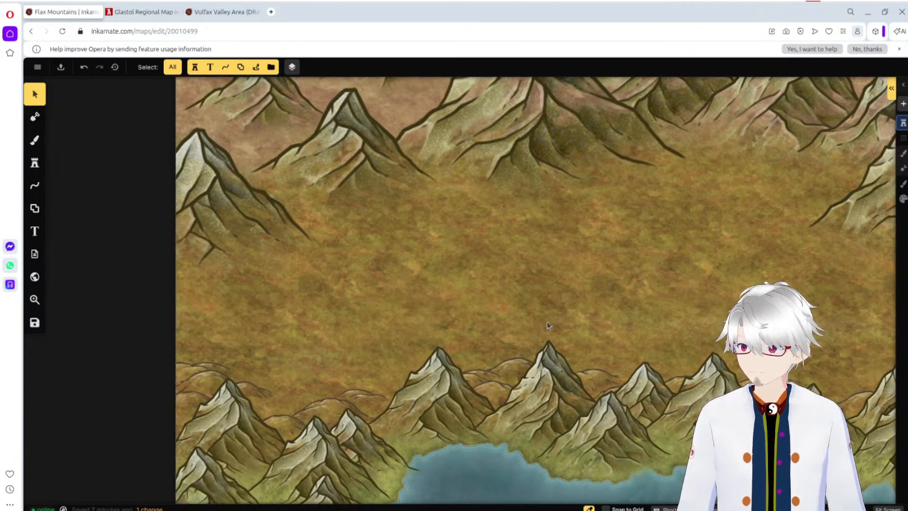
drag(533, 314, 347, 324)
drag(535, 325, 644, 279)
drag(385, 292, 440, 238)
scroll(528, 254, down, 4)
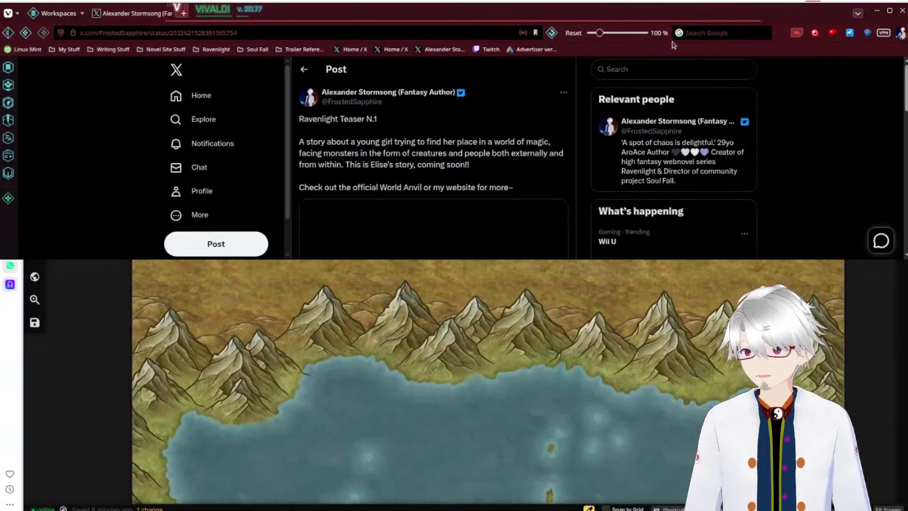
Step: Switch to Vivaldi and play the Ravenlight Teaser N.1 video from the X post in full screen
click(889, 11)
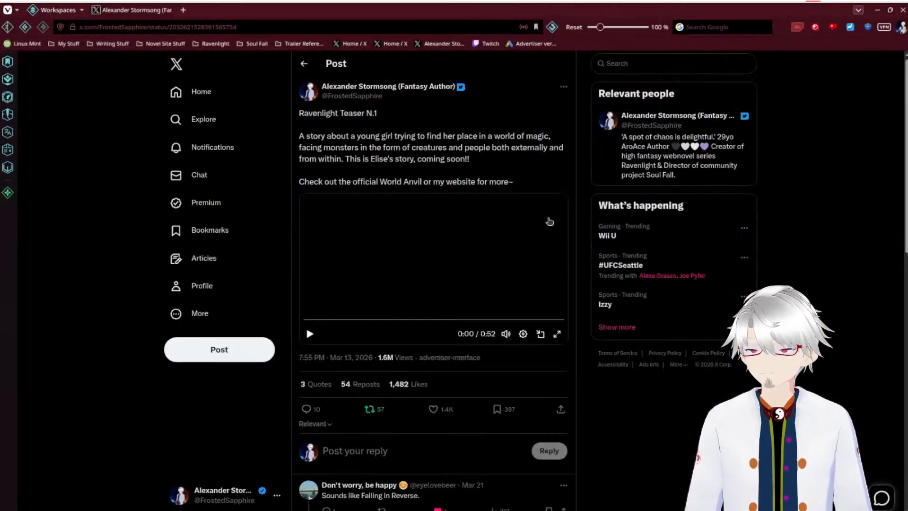
click(558, 334)
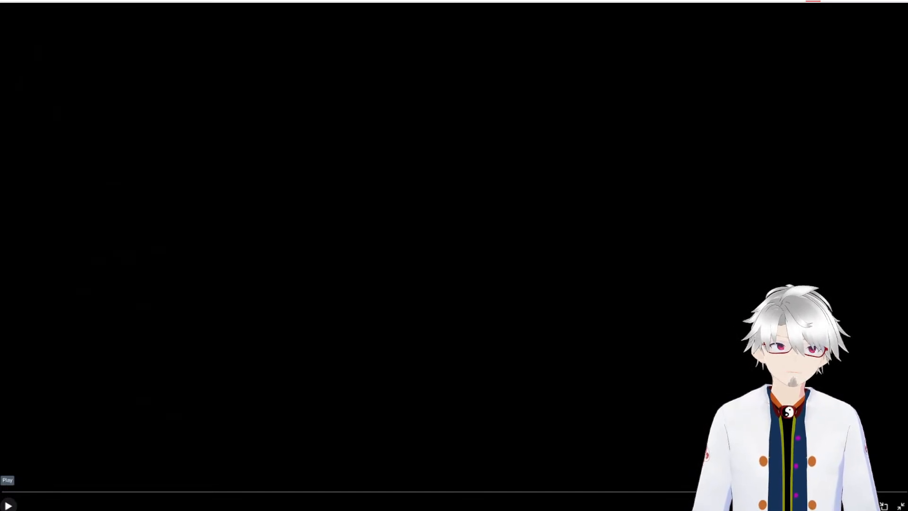
click(8, 505)
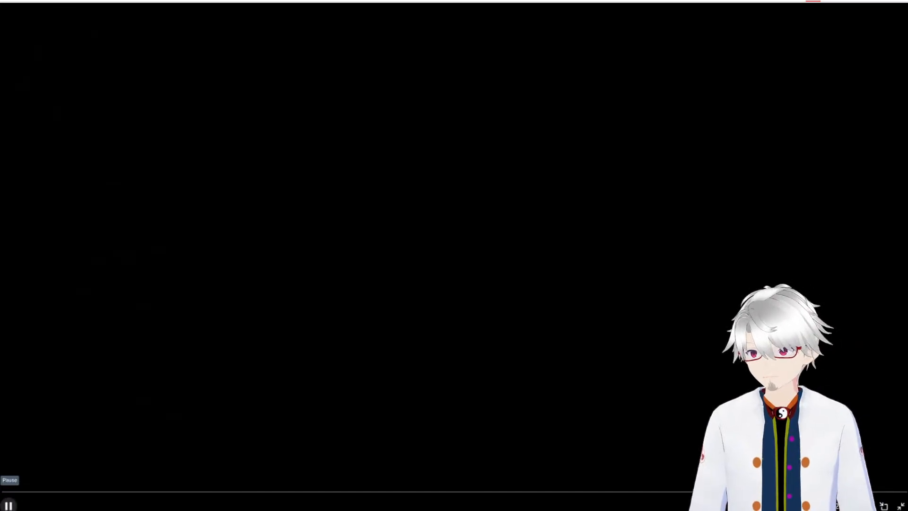
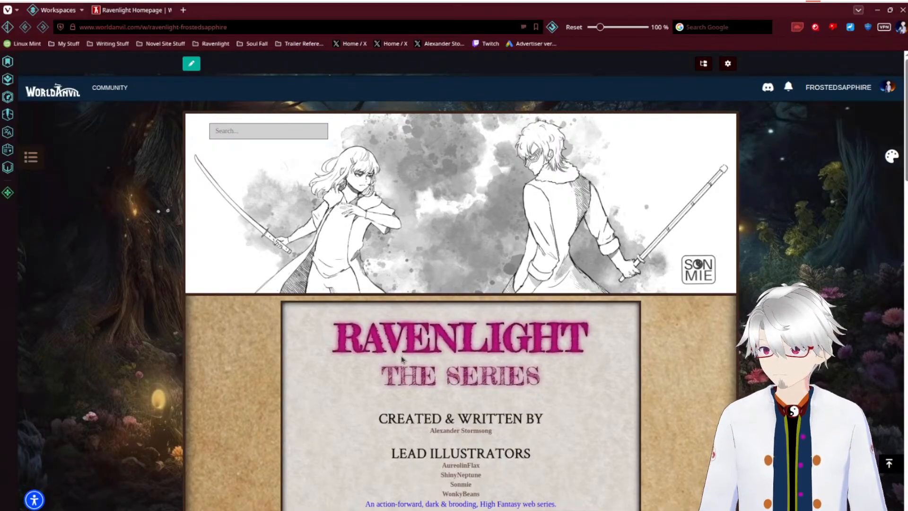
Step: Read through the credits and story summary on the Ravenlight World Anvil homepage, close the browser and return to the Flax Mountains map in Inkarnate
scroll(403, 359, down, 1)
scroll(403, 360, down, 3)
scroll(402, 359, down, 2)
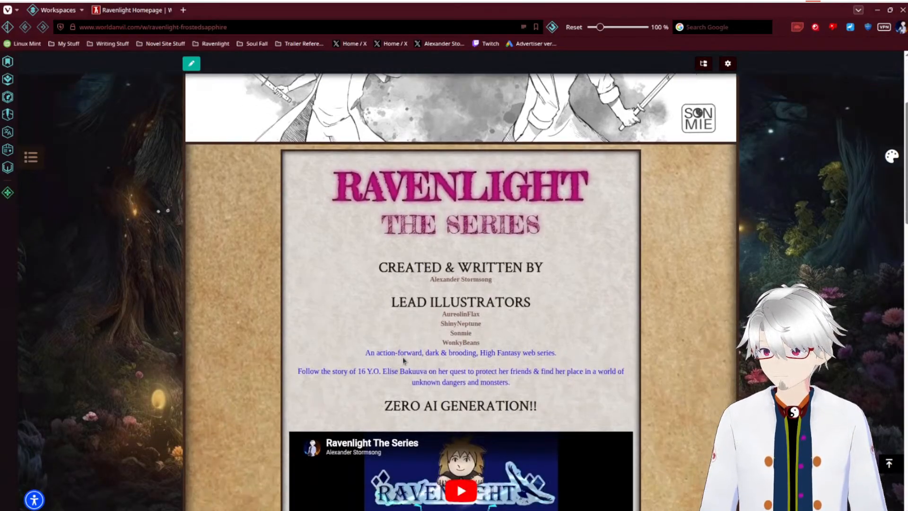
scroll(239, 349, down, 4)
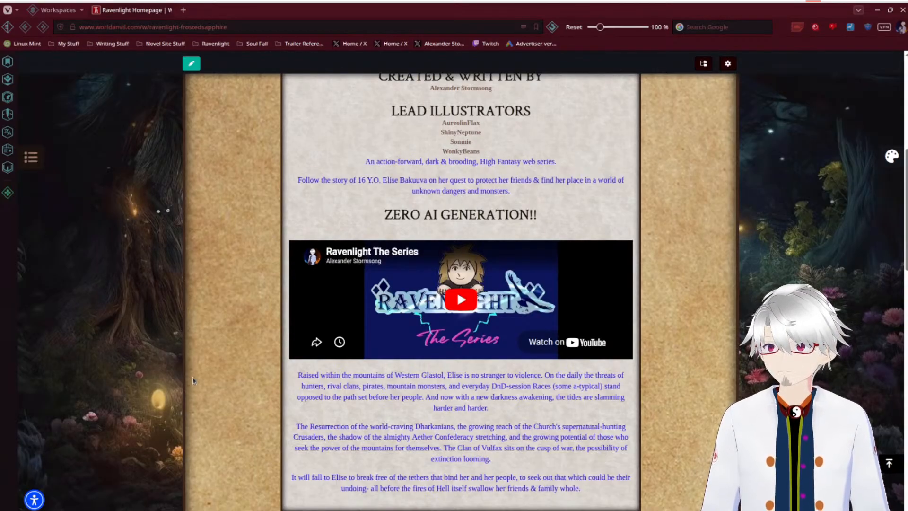
scroll(199, 377, up, 7)
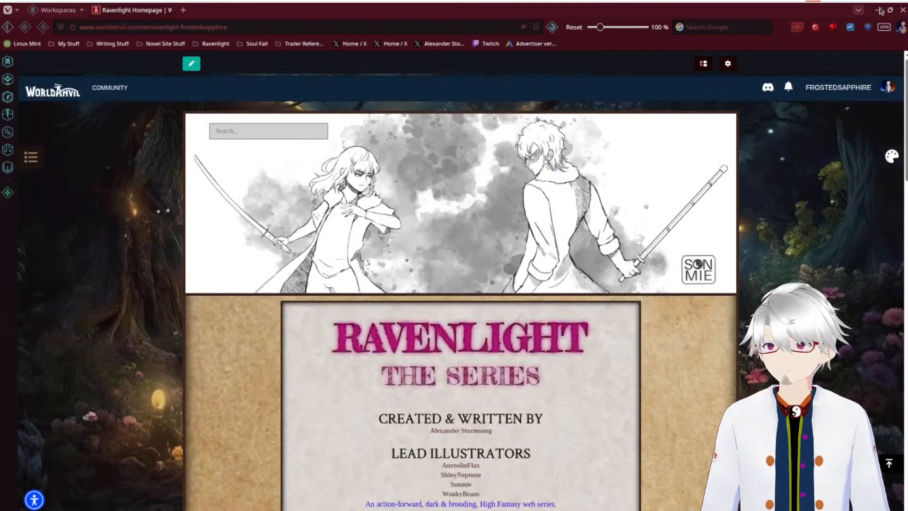
click(901, 11)
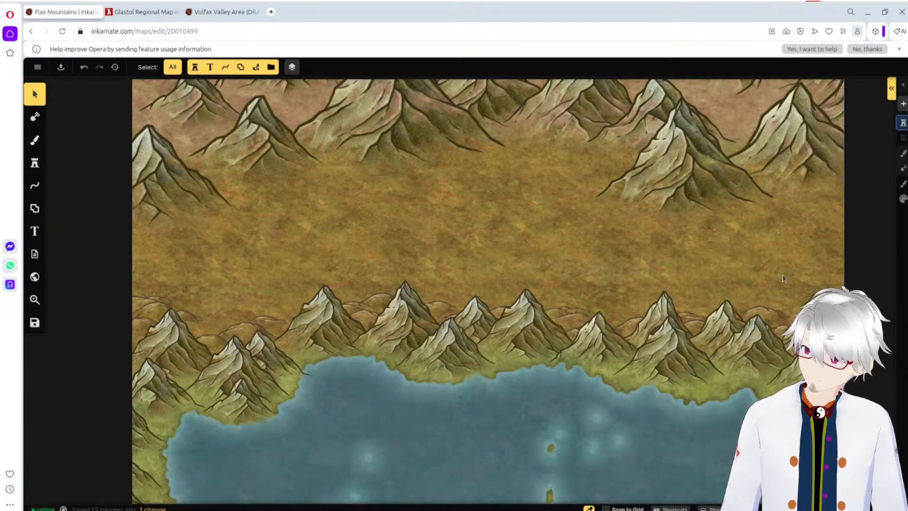
Step: Stamp two overlapping large Green Mountains at 434% scale behind the middle of the foreground range, then deselect
scroll(738, 296, down, 1)
scroll(738, 295, down, 2)
scroll(738, 296, up, 2)
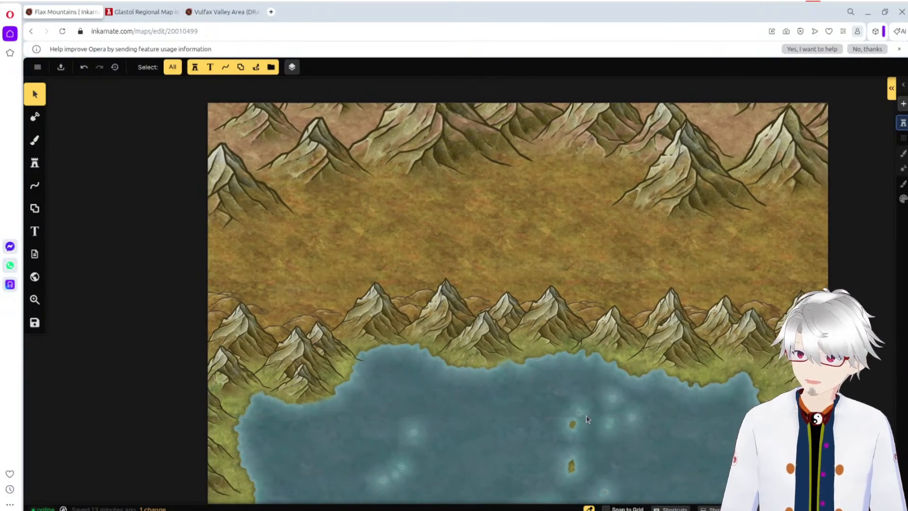
drag(554, 436, 583, 294)
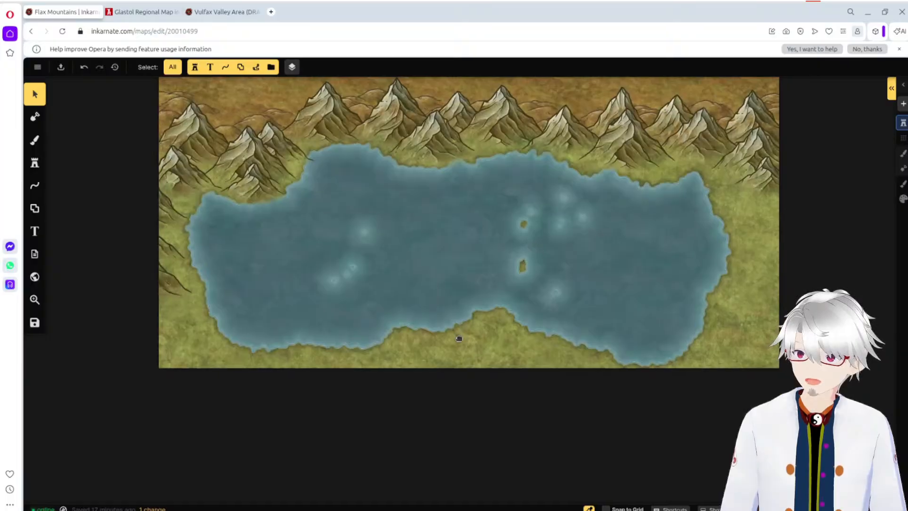
drag(459, 339, 442, 365)
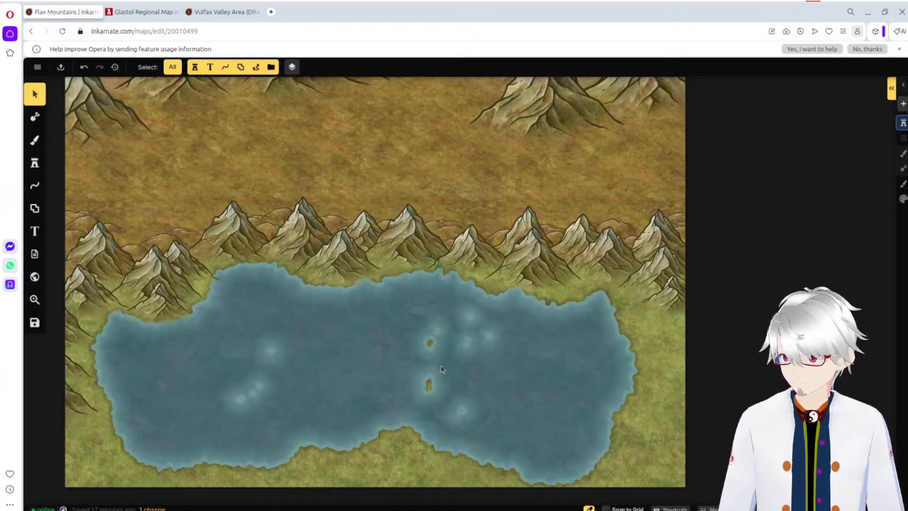
drag(341, 359, 436, 369)
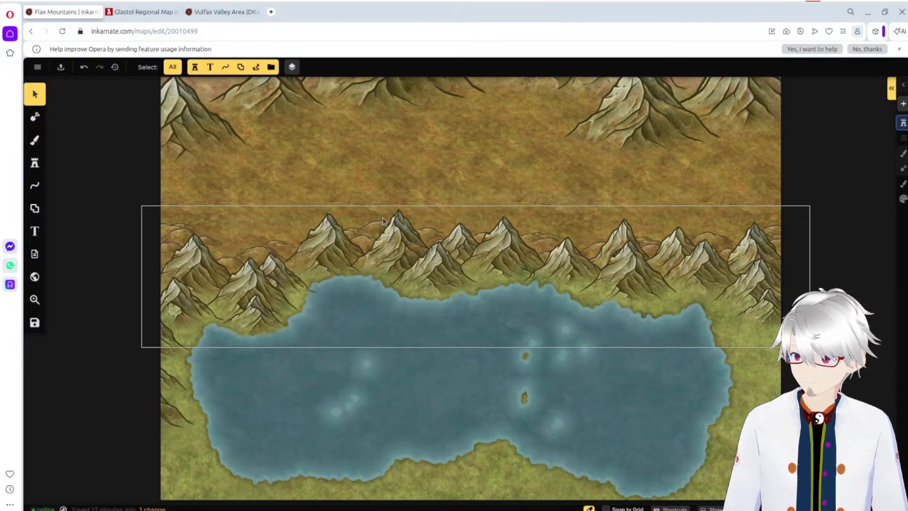
click(34, 163)
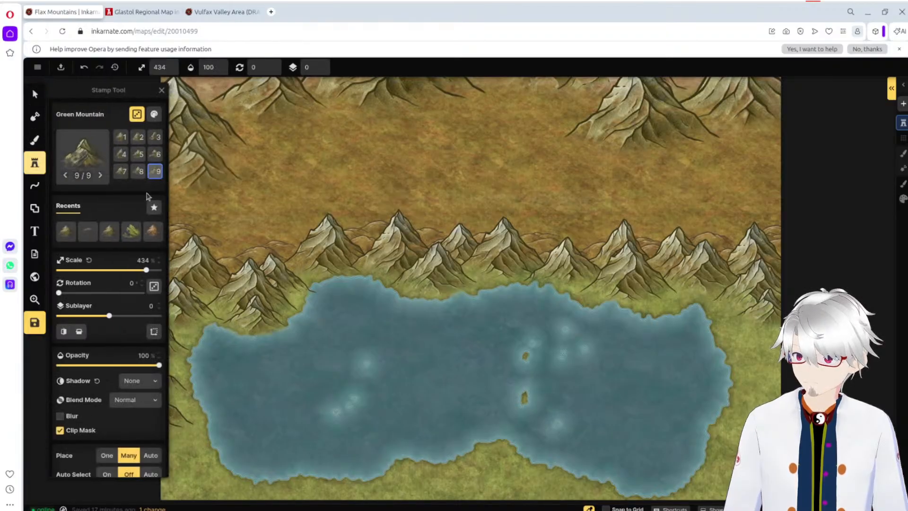
click(459, 220)
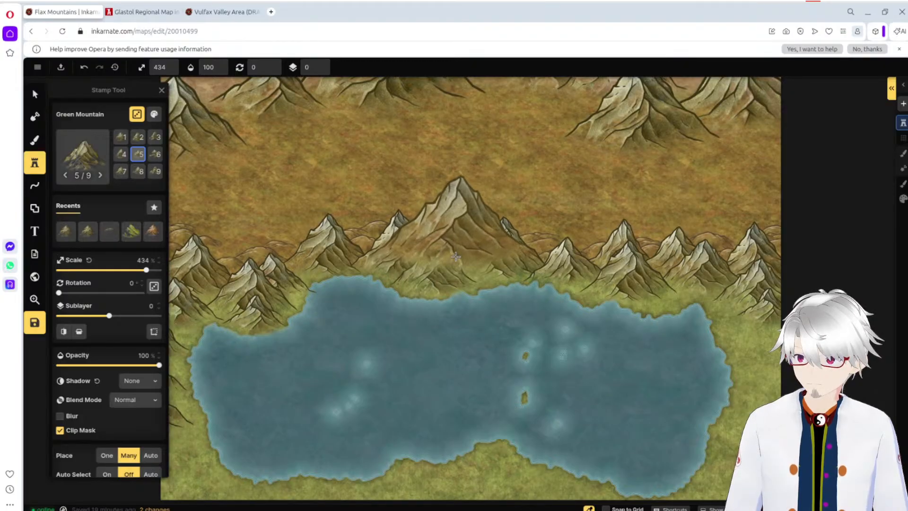
click(461, 255)
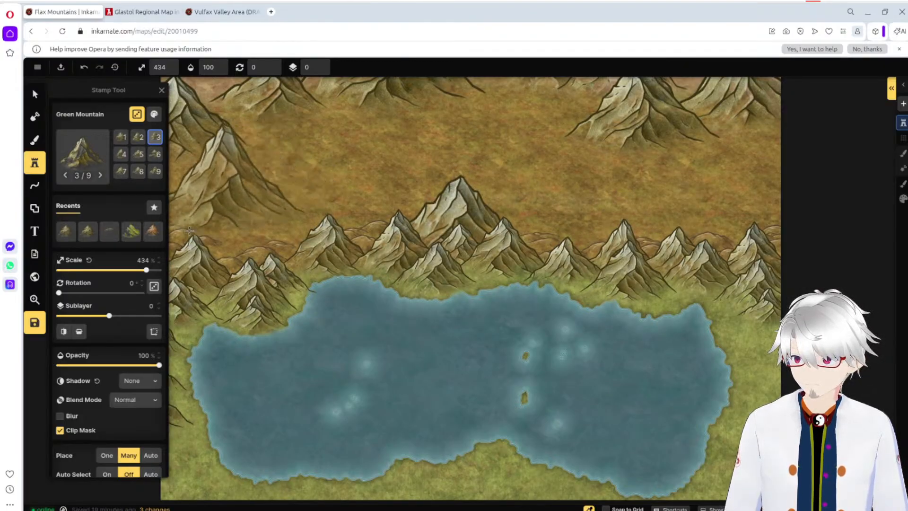
drag(146, 270, 94, 273)
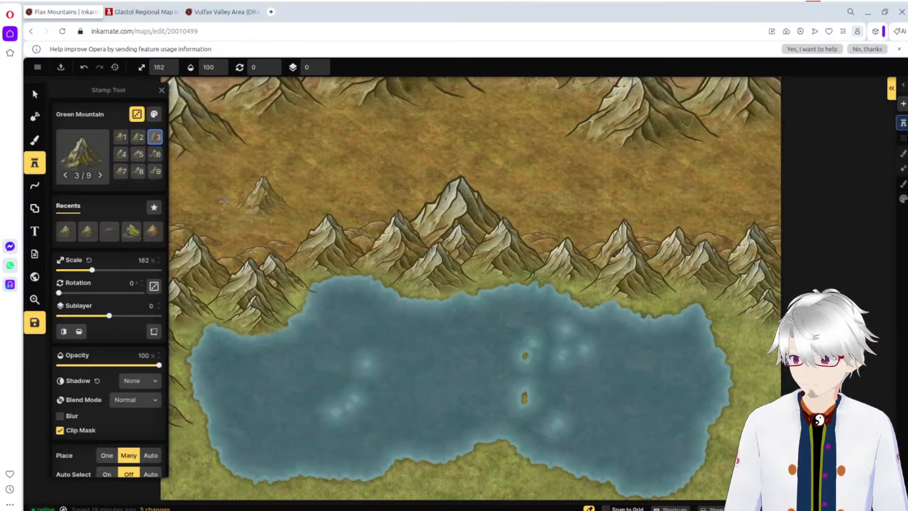
click(38, 100)
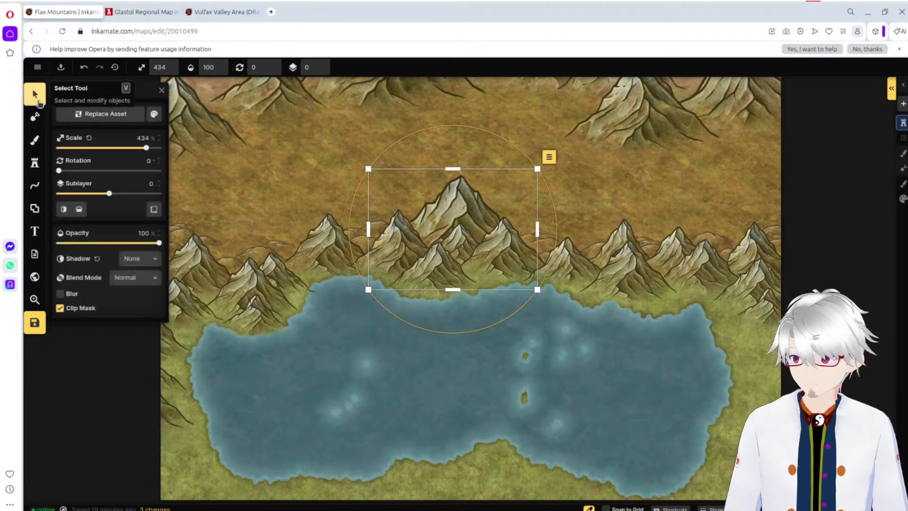
click(320, 168)
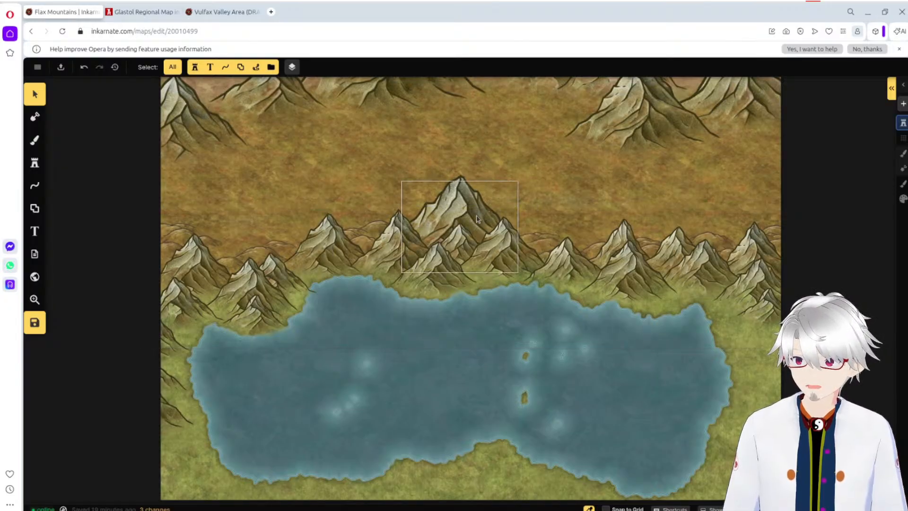
Step: Merge the new central mountain with the existing foreground group into one group named Foreground Mountains
click(407, 262)
shift+click(364, 268)
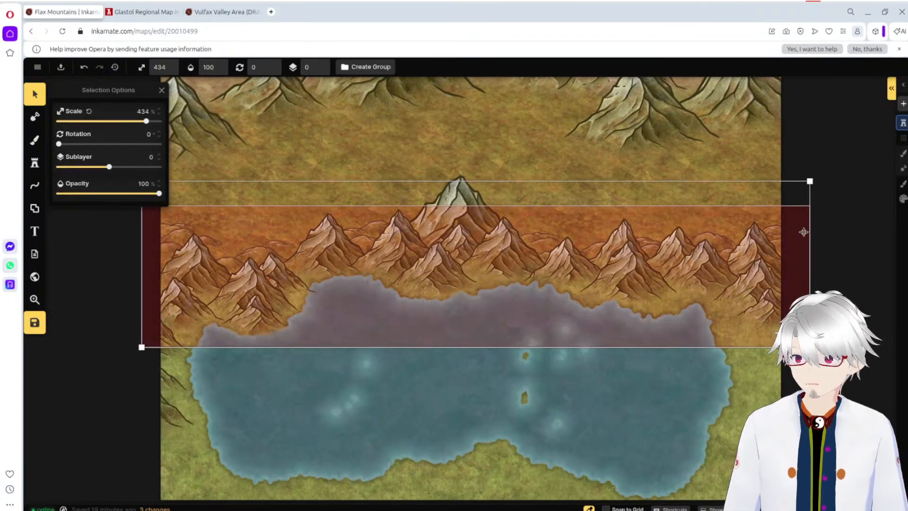
click(821, 170)
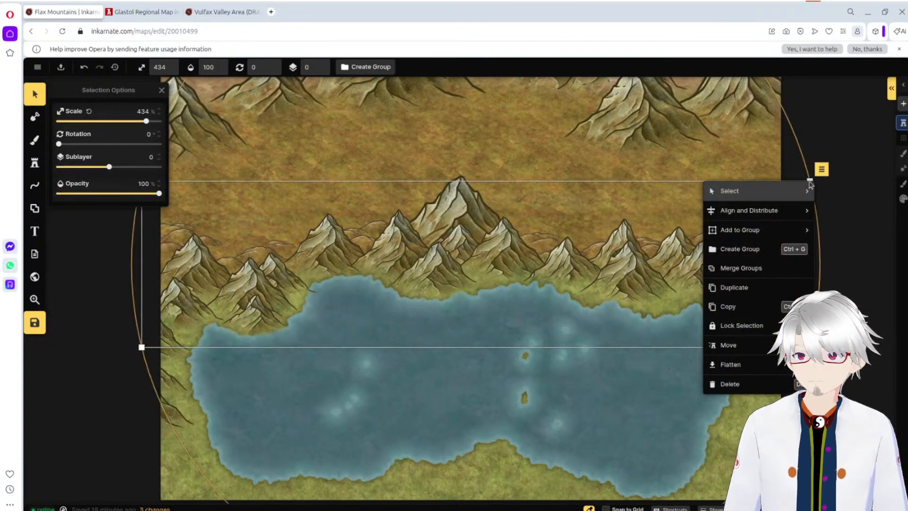
click(756, 274)
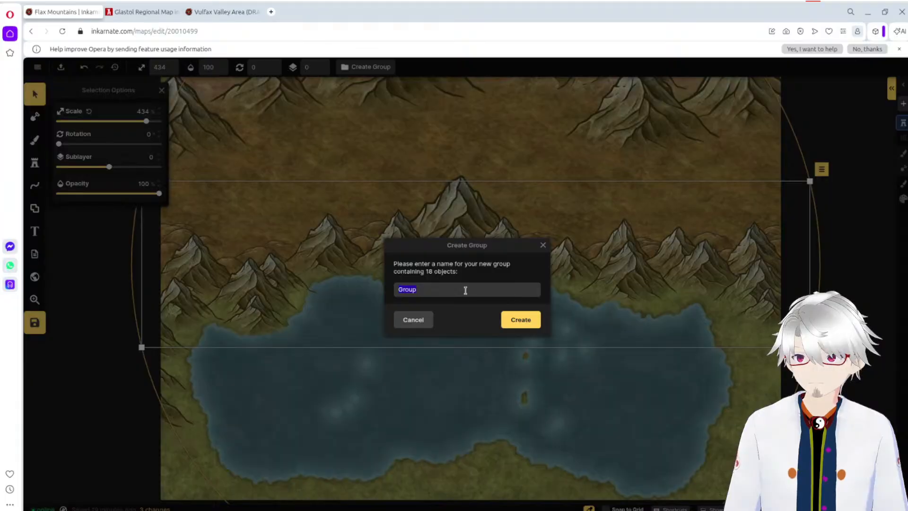
text(Fore)
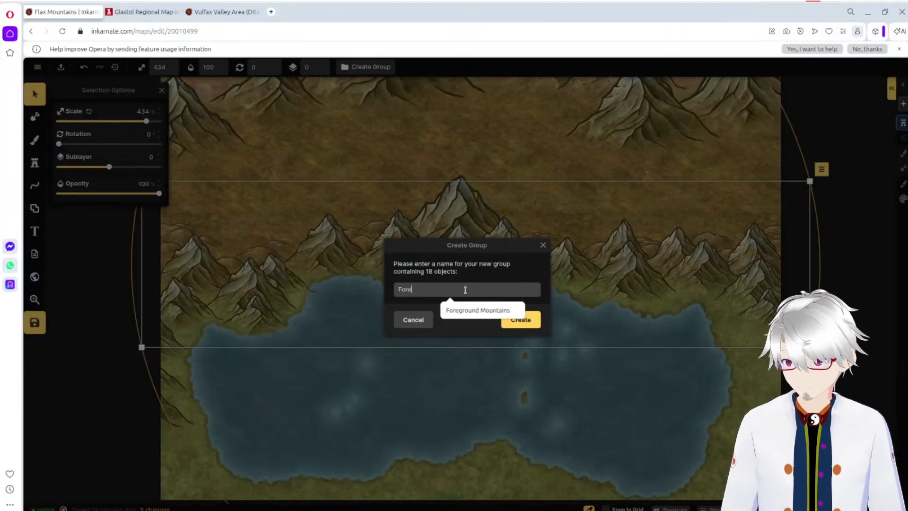
text(ground Moun)
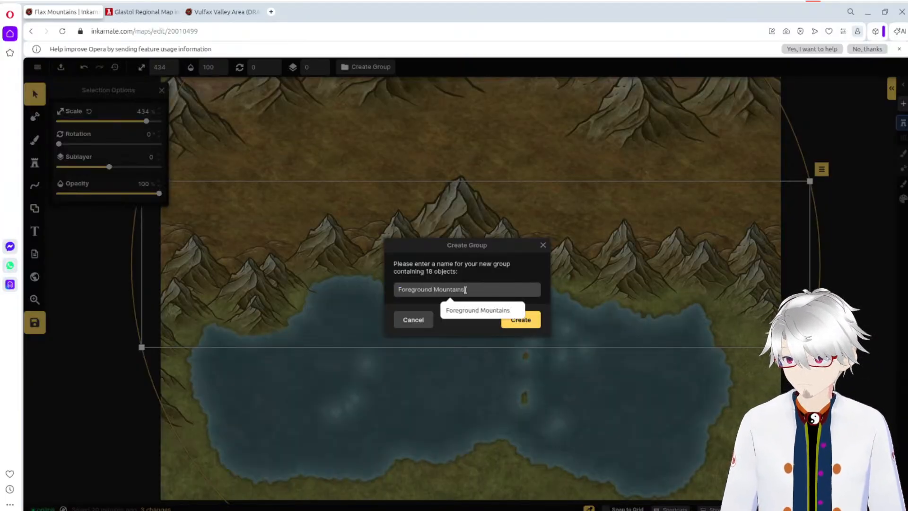
text(tains)
key(Return)
key(Escape)
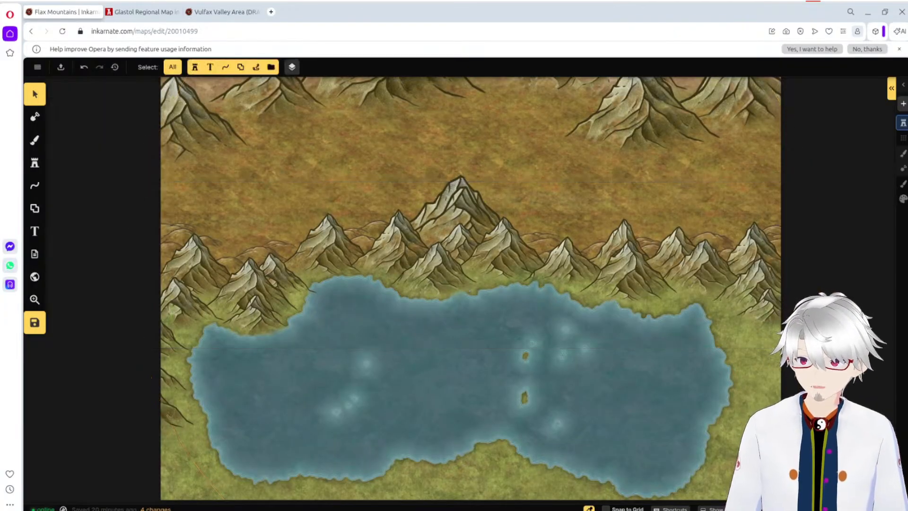
Step: Scale down the Backdrop Mountains group, shift it a little west and deselect it
scroll(761, 333, down, 1)
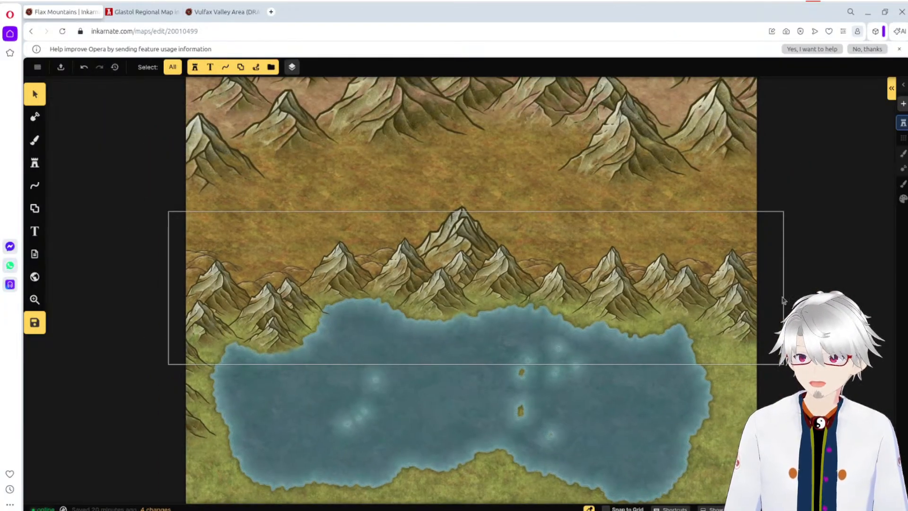
scroll(782, 300, down, 3)
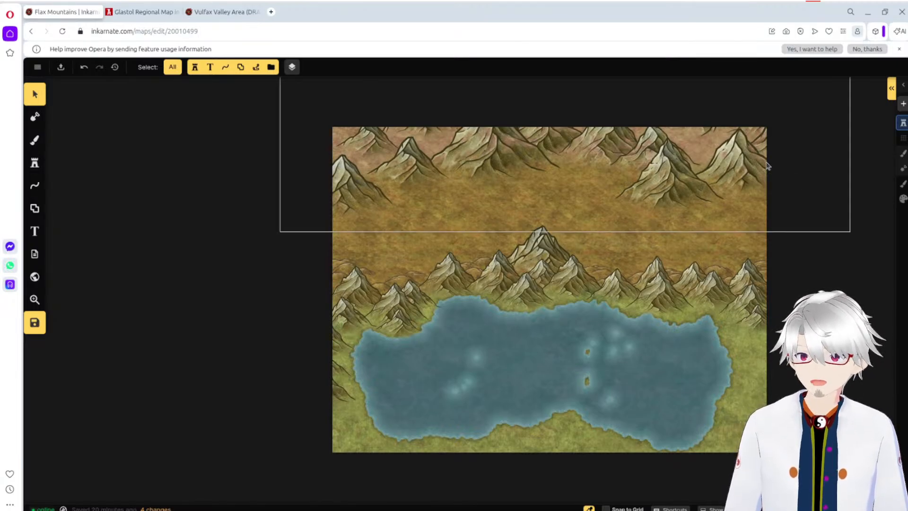
click(809, 193)
drag(850, 231, 781, 210)
drag(709, 168, 675, 174)
click(784, 182)
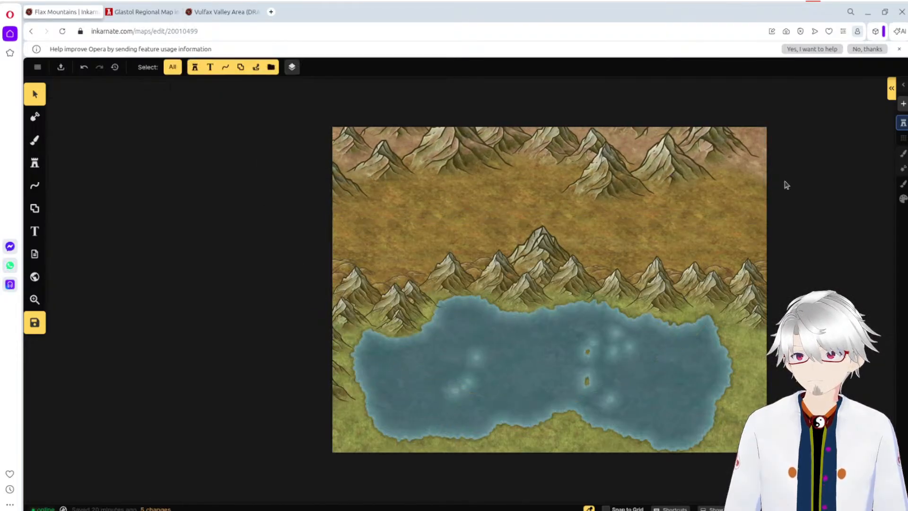
Step: Move the Backdrop Mountains group slightly north and then east towards the map's right edge
click(630, 184)
drag(611, 183, 615, 171)
click(813, 165)
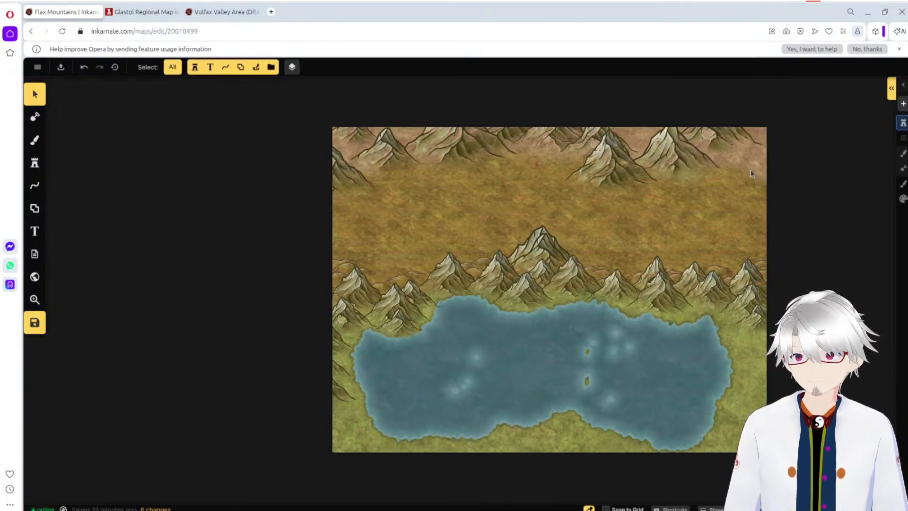
click(638, 172)
drag(615, 173, 702, 177)
click(321, 161)
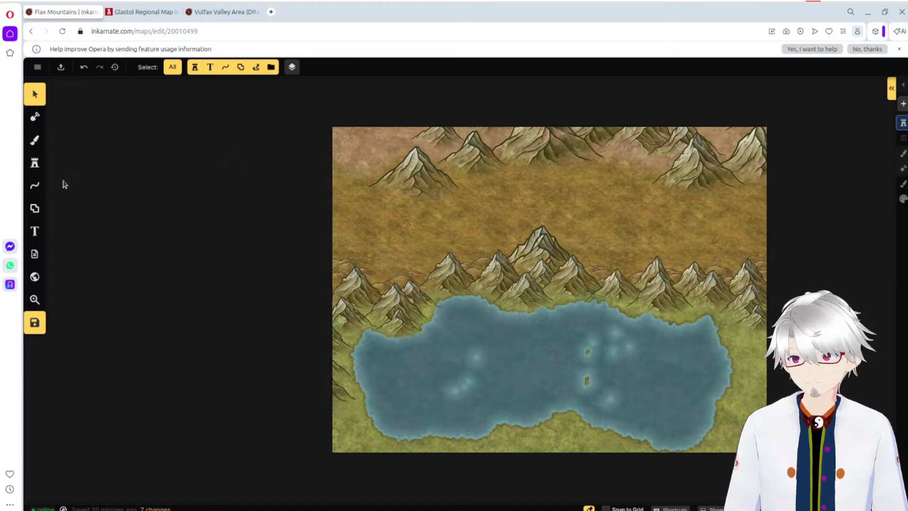
Step: Stamp additional Green Mountains at 434% scale to fill the gap in the northwest part of the backdrop range
click(34, 163)
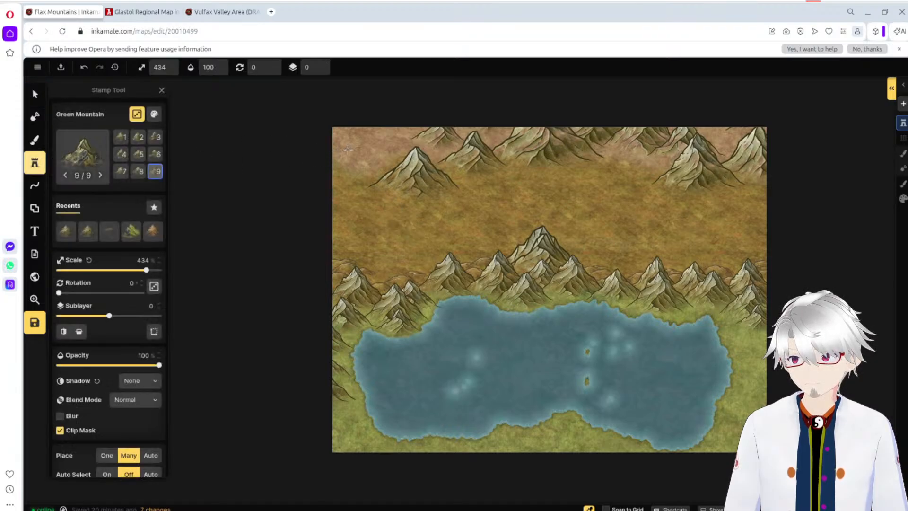
click(350, 149)
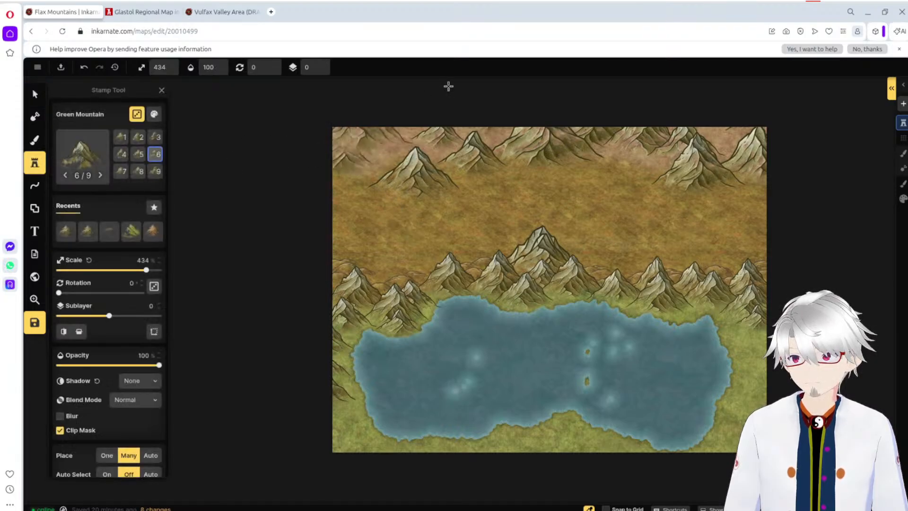
click(399, 132)
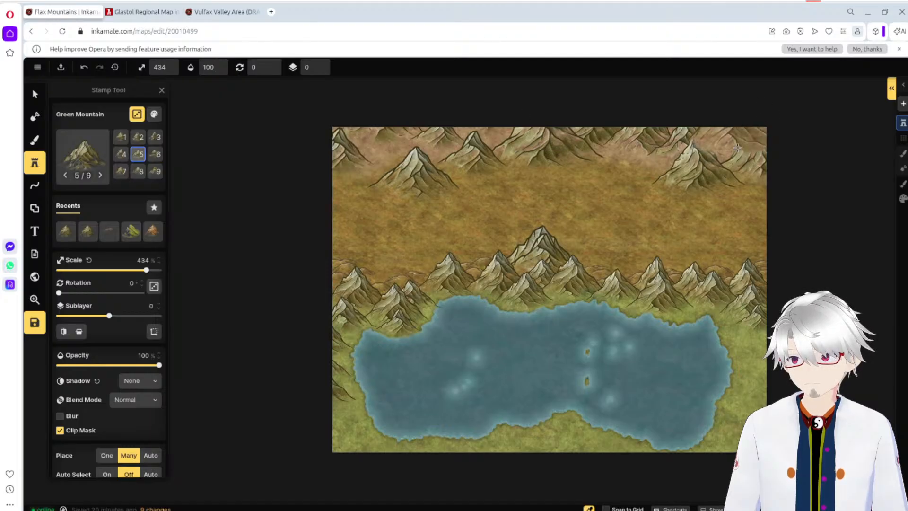
click(403, 143)
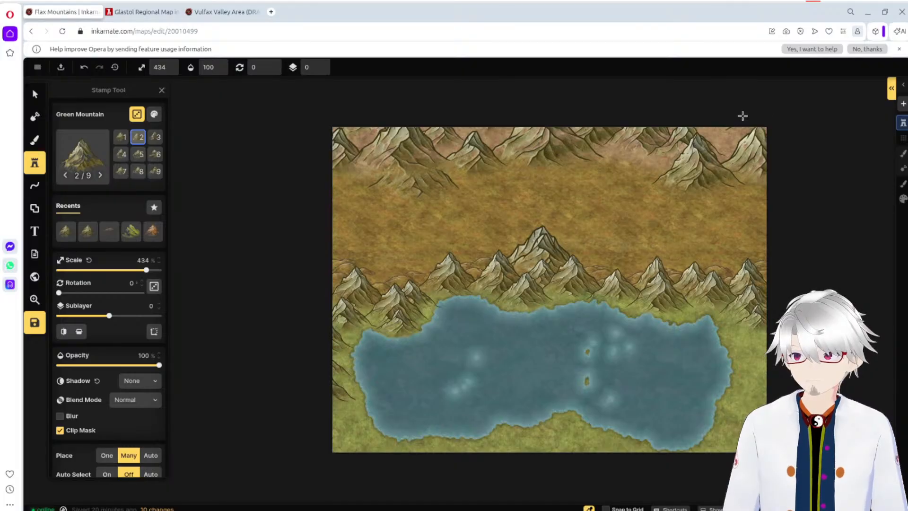
Step: Delete one of the two overlapping large central mountains inside the Foreground Mountains group and show the object list
click(35, 96)
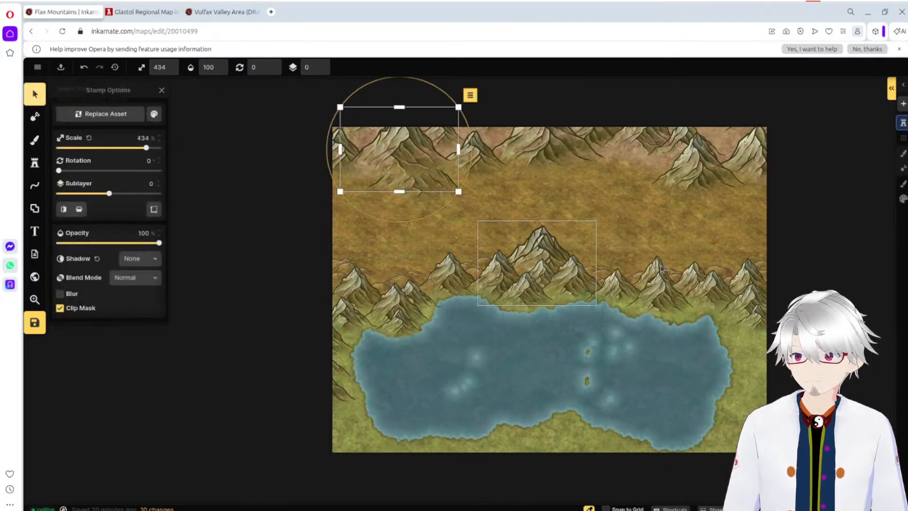
click(525, 245)
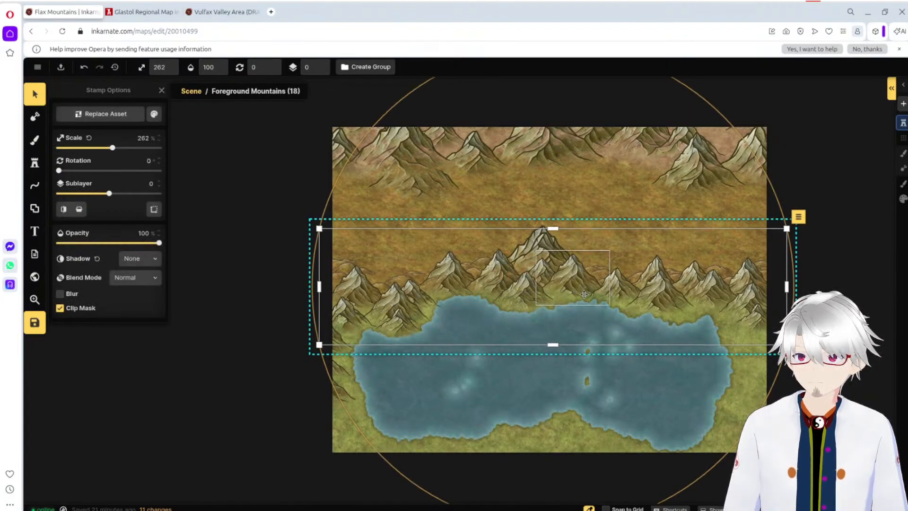
click(538, 249)
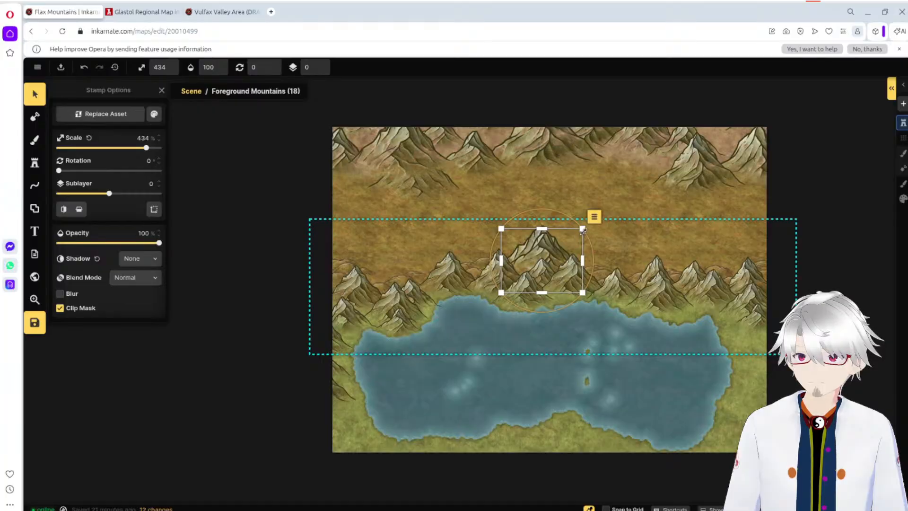
drag(583, 230, 568, 240)
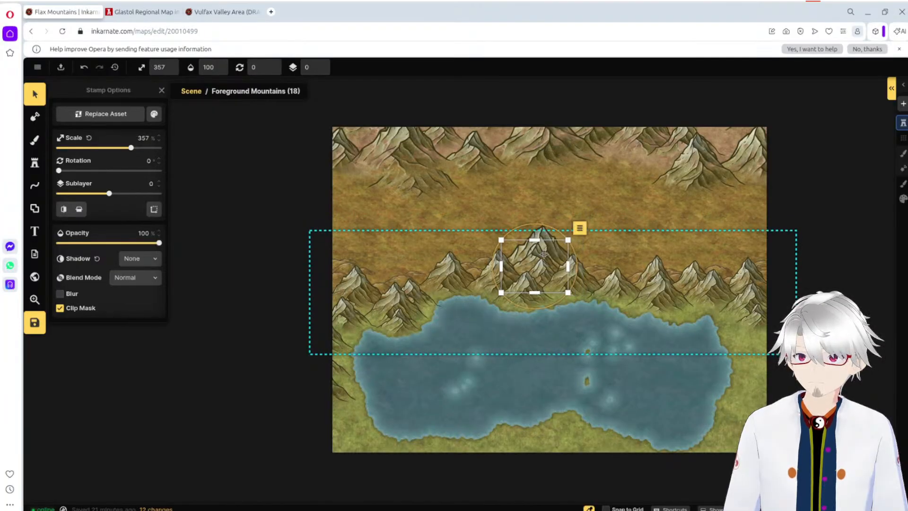
key(Delete)
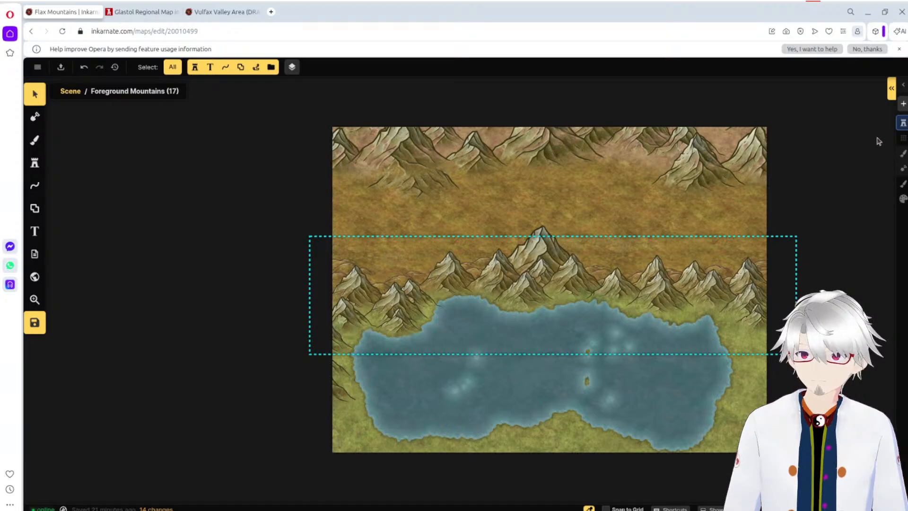
click(891, 88)
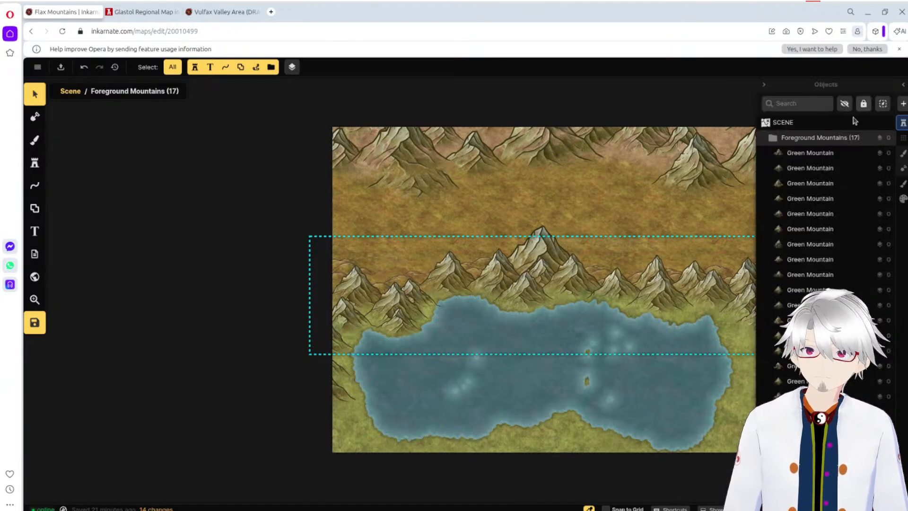
Step: Return from the Foreground Mountains group to the scene and delete the large ungrouped Green Mountain at the centre of the foreground range
click(790, 138)
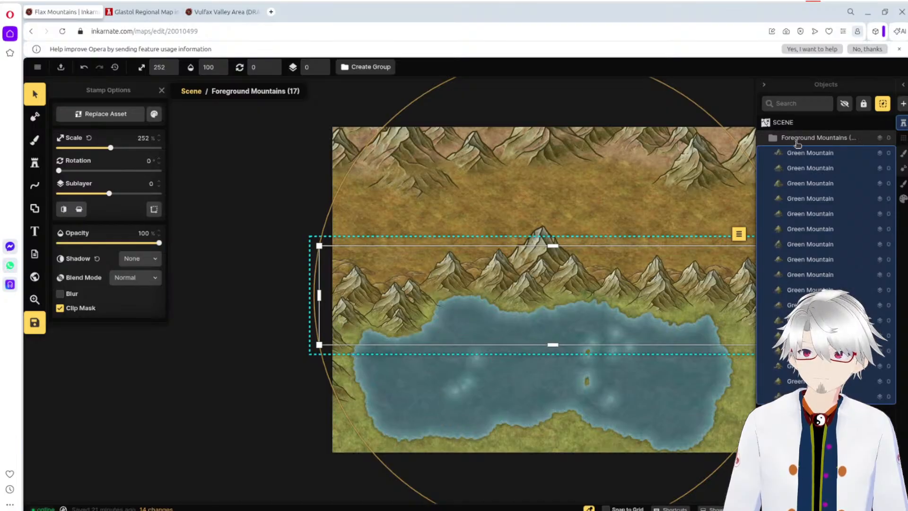
click(768, 125)
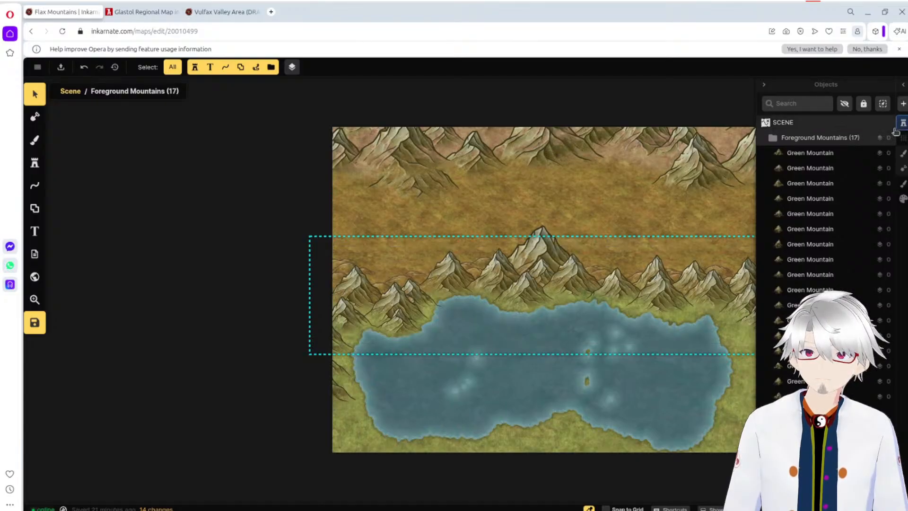
click(799, 124)
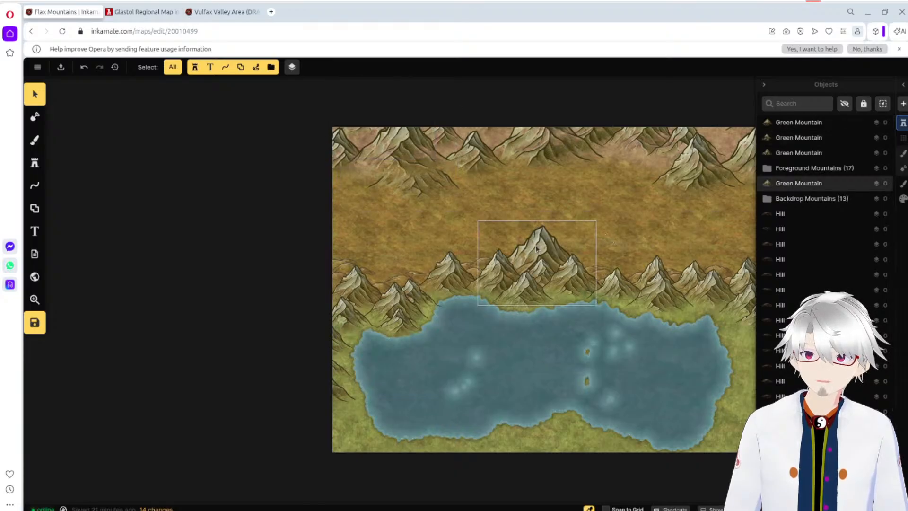
click(593, 225)
drag(596, 220, 543, 249)
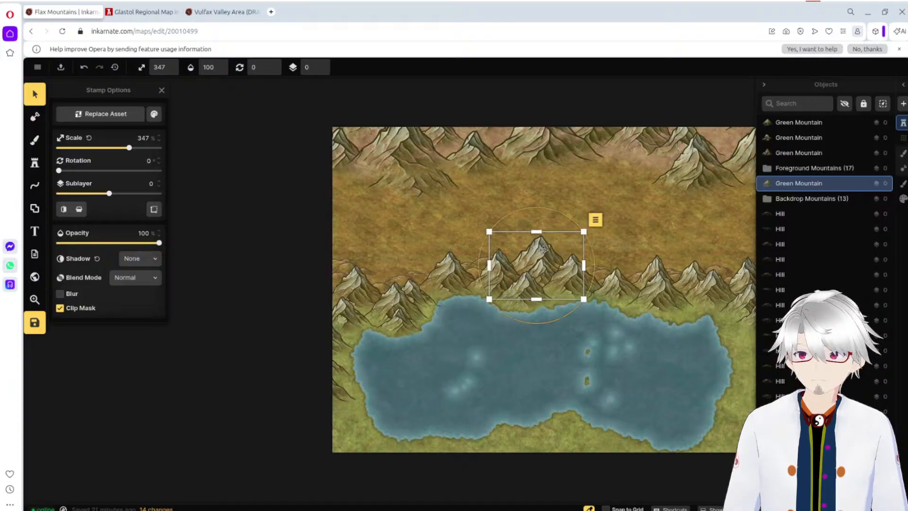
key(Delete)
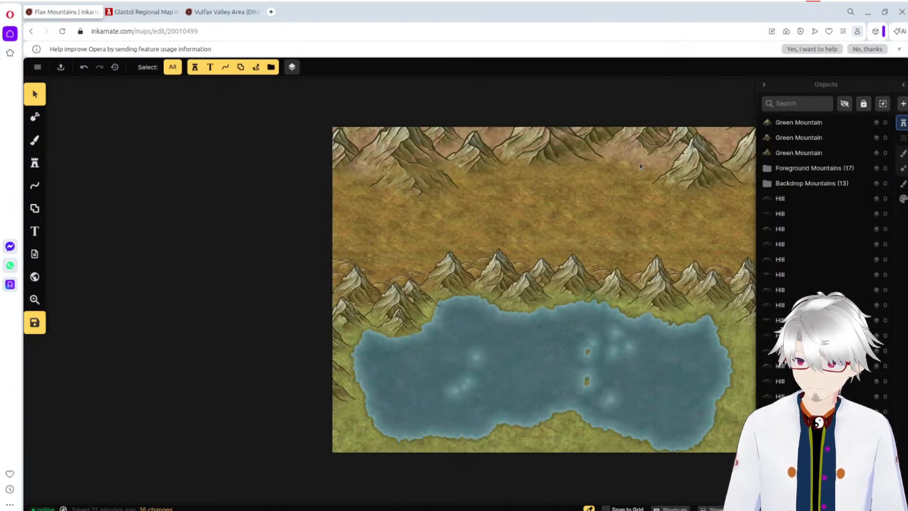
Step: Pull the extra 434% Green Mountain out of the northwest backdrop cluster, scale it down and delete it
click(380, 147)
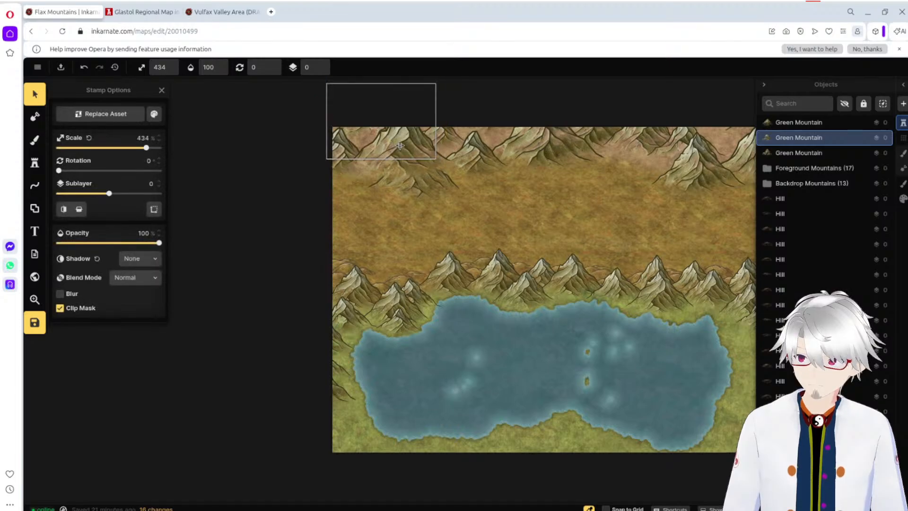
drag(397, 146, 405, 145)
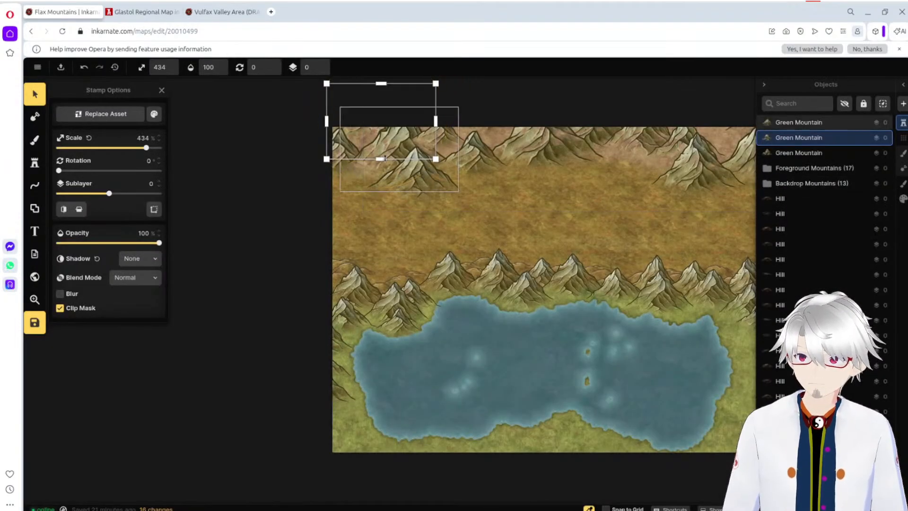
click(394, 169)
drag(395, 168, 406, 231)
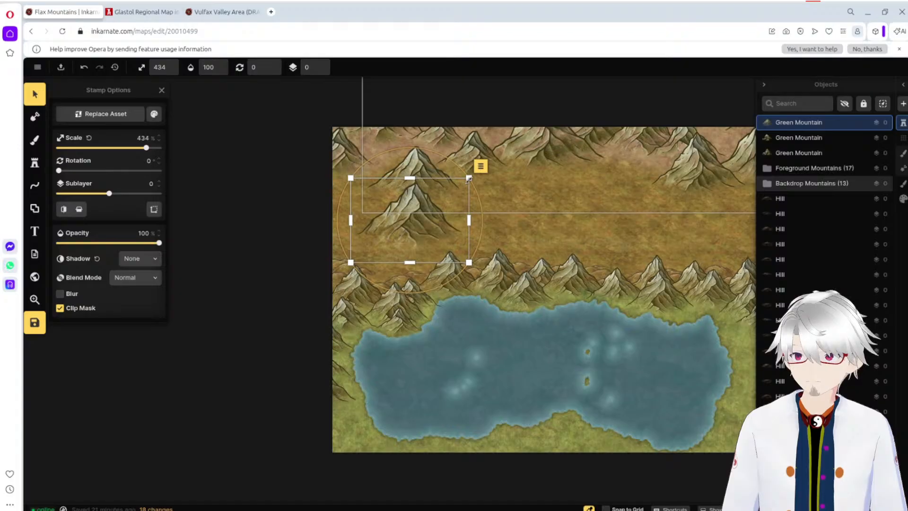
drag(469, 179, 396, 152)
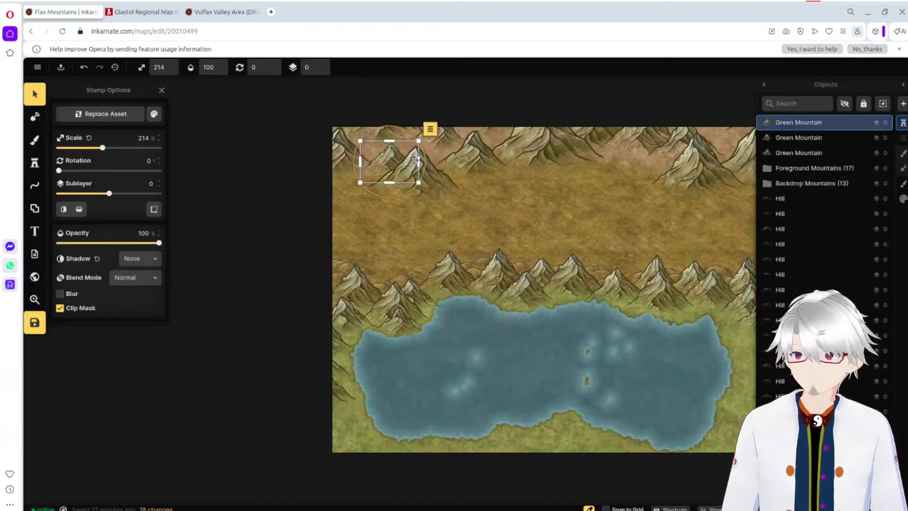
key(Delete)
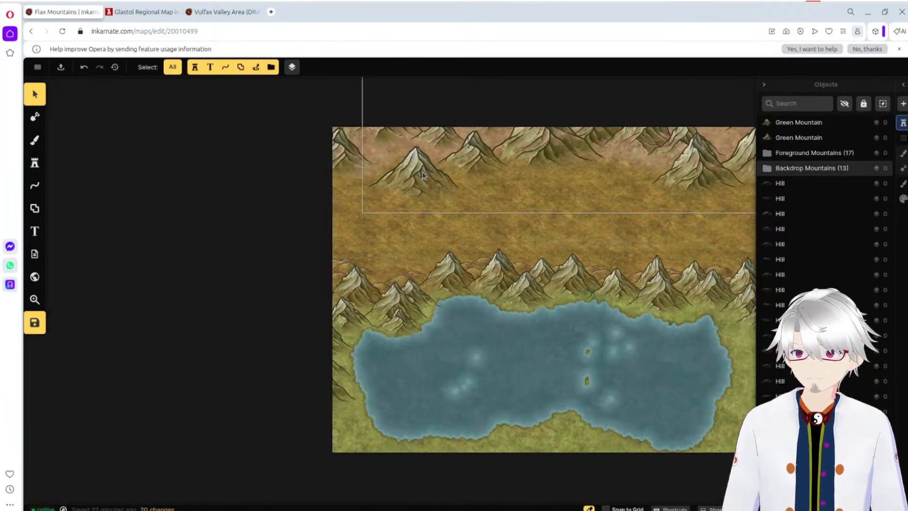
Step: Enter the Backdrop Mountains group, shift all its mountains slightly west and north, and deselect them
click(419, 175)
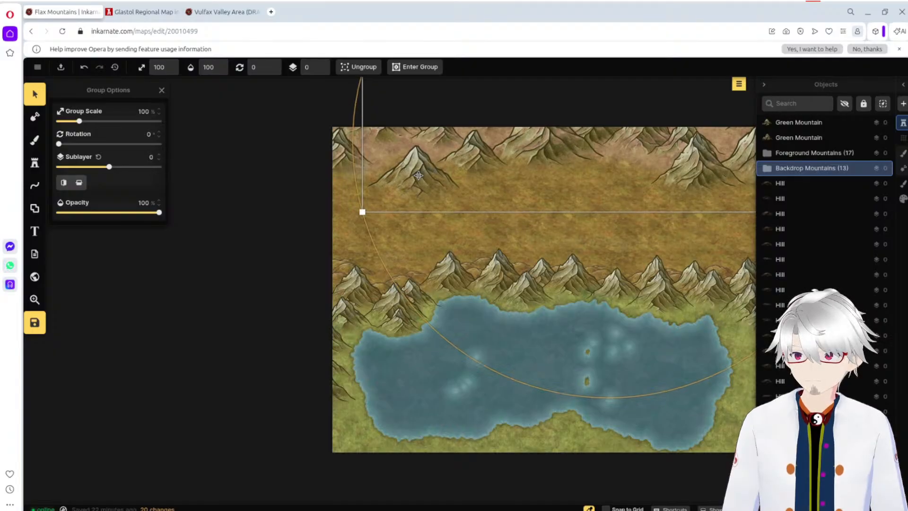
double_click(418, 175)
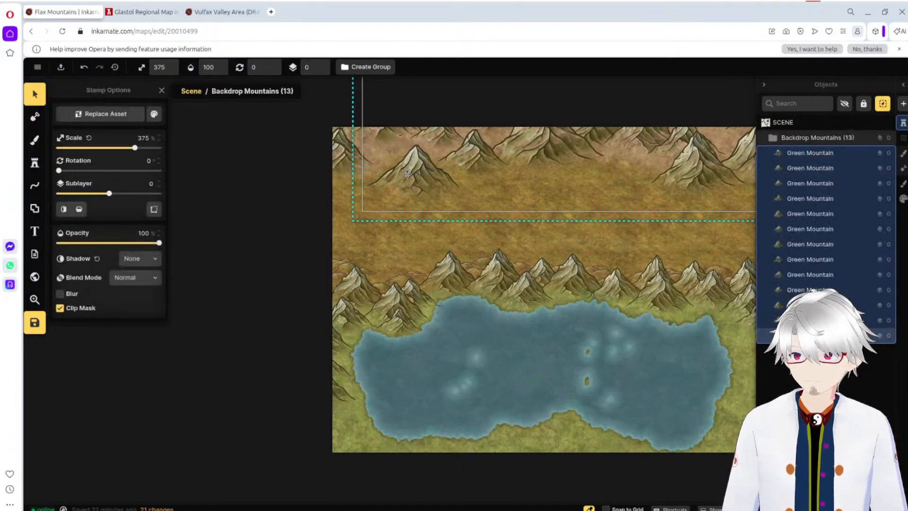
click(415, 177)
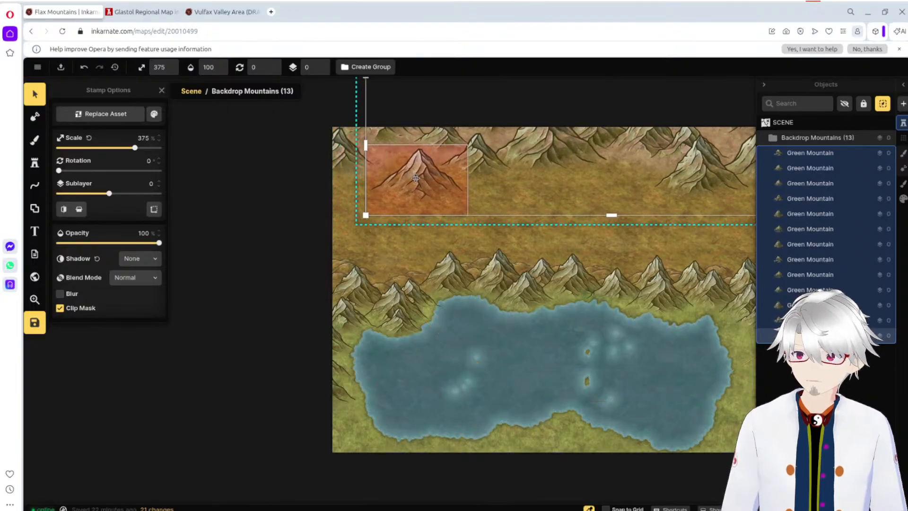
key(ctrl+z)
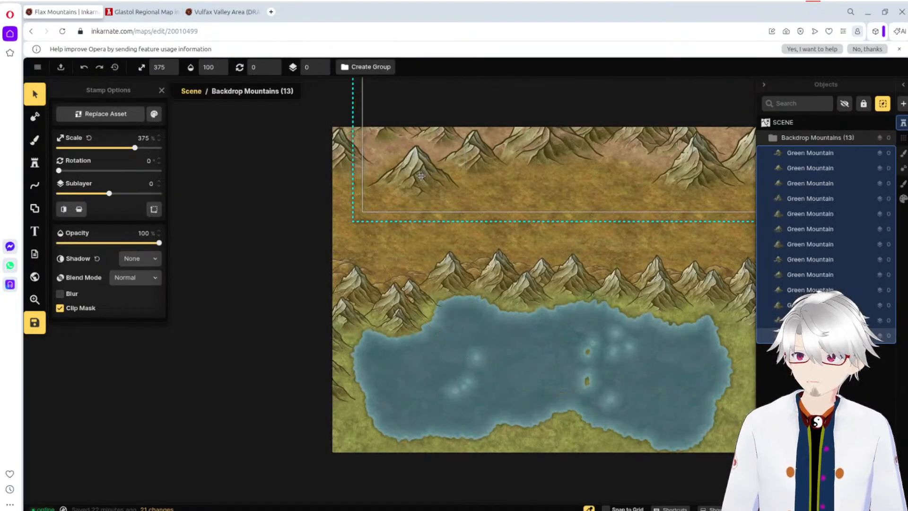
click(421, 176)
drag(420, 176, 402, 172)
click(302, 200)
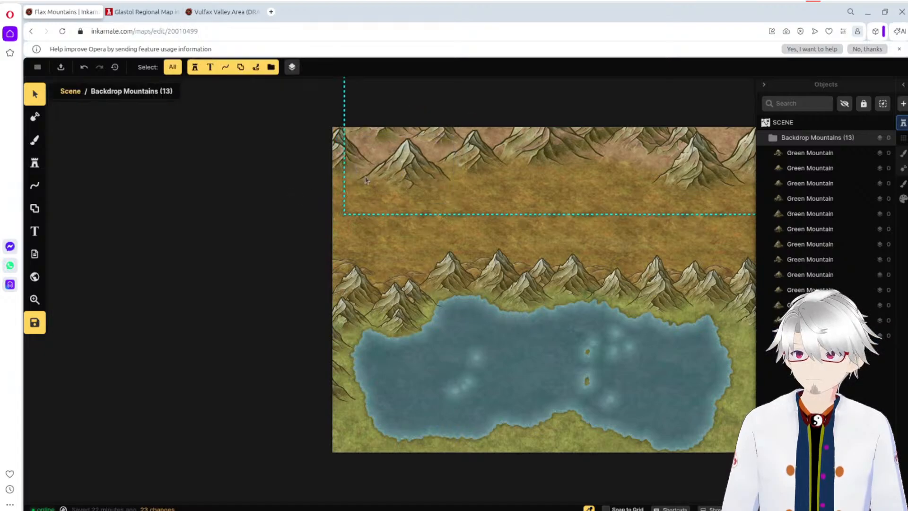
Step: Return to the scene level, hide the object list and nudge the Backdrop Mountains group slightly north
click(786, 128)
click(786, 128)
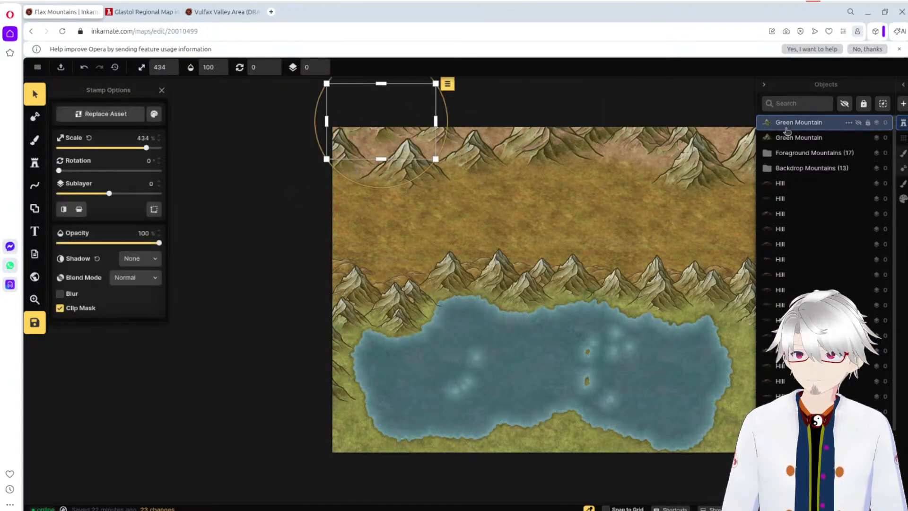
click(804, 168)
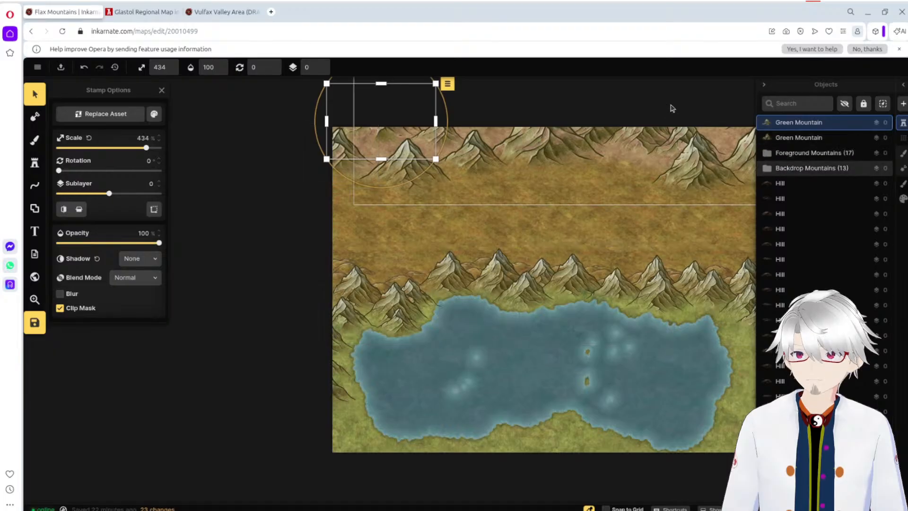
click(259, 211)
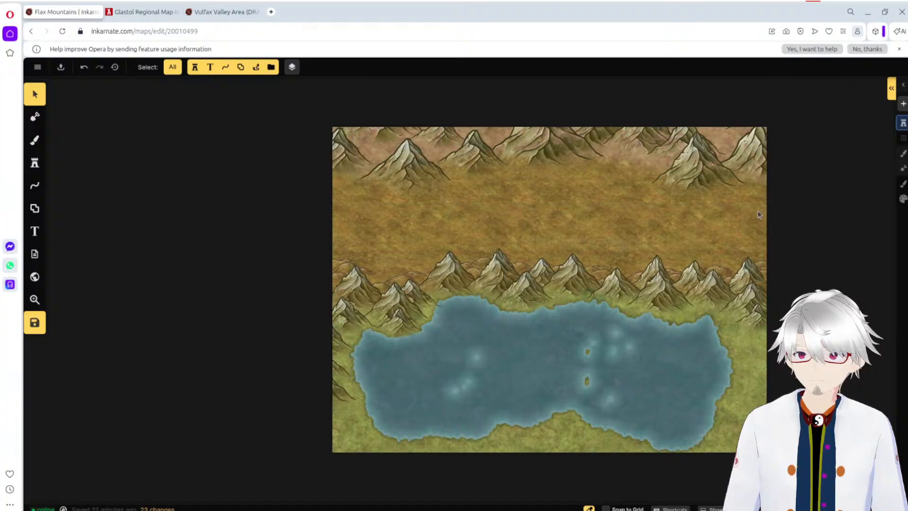
click(680, 178)
drag(706, 174, 705, 168)
click(792, 223)
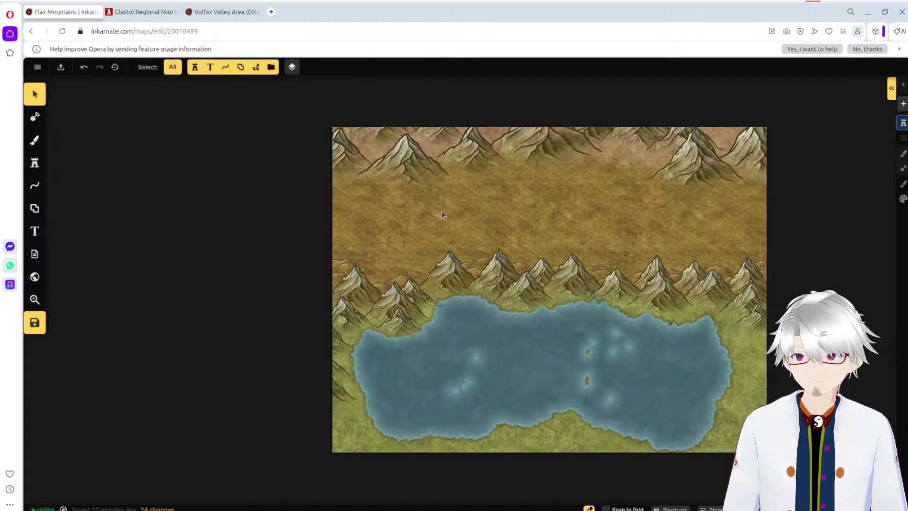
Step: Brush Dry Grass along the base of the northern backdrop mountains and save the map
click(45, 151)
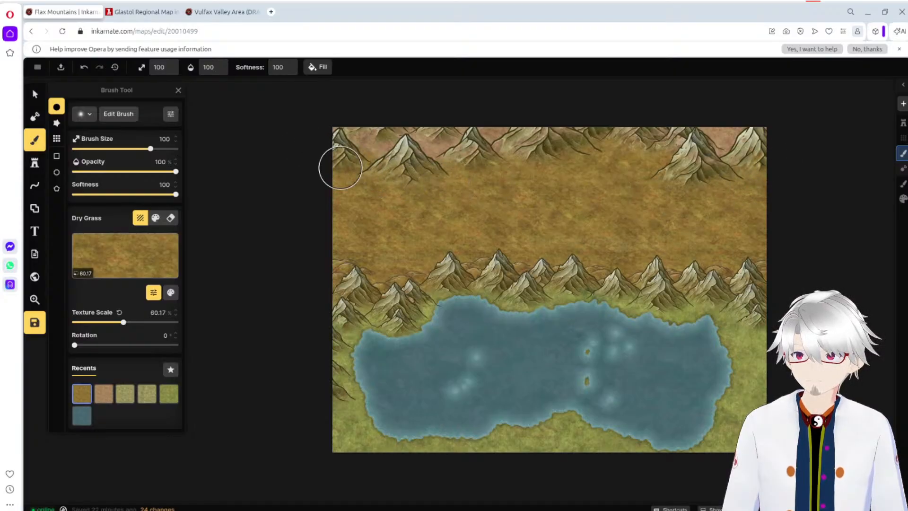
mouse_move(340, 168)
mouse_down()
mouse_move(437, 174)
mouse_move(481, 165)
mouse_move(503, 186)
mouse_up()
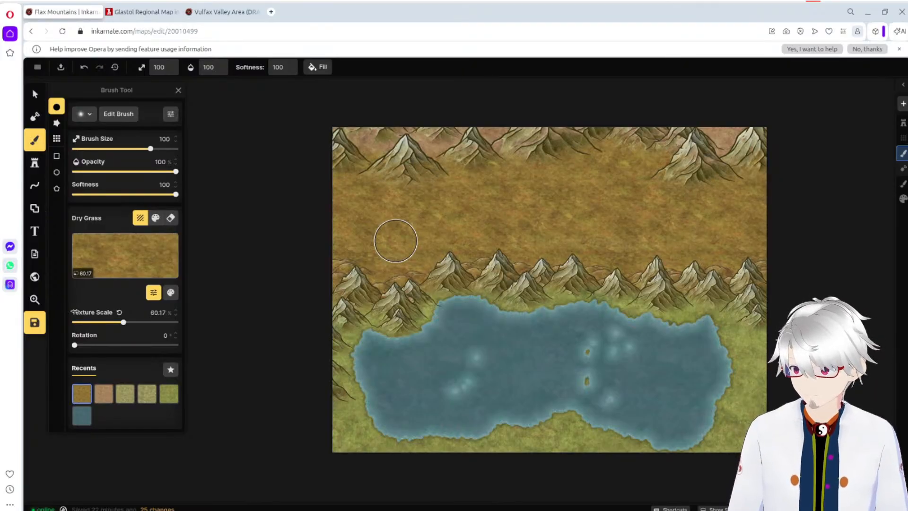
click(38, 67)
click(90, 102)
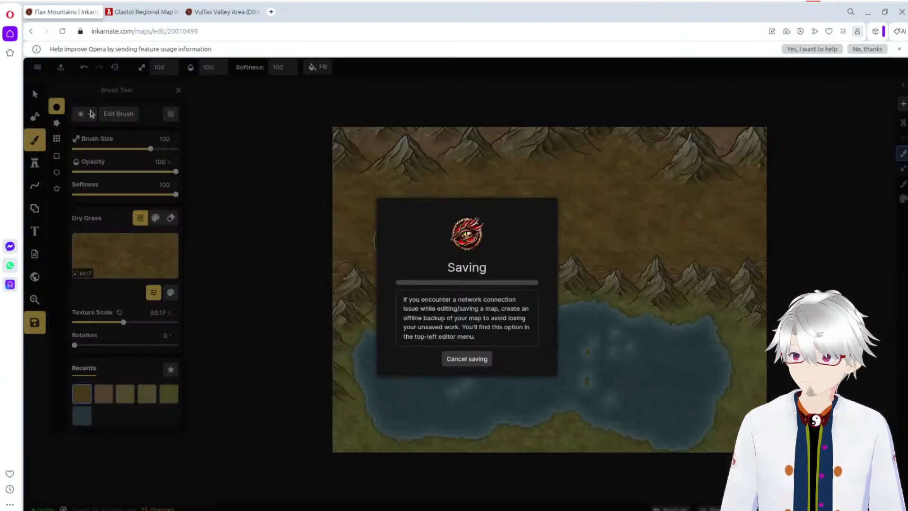